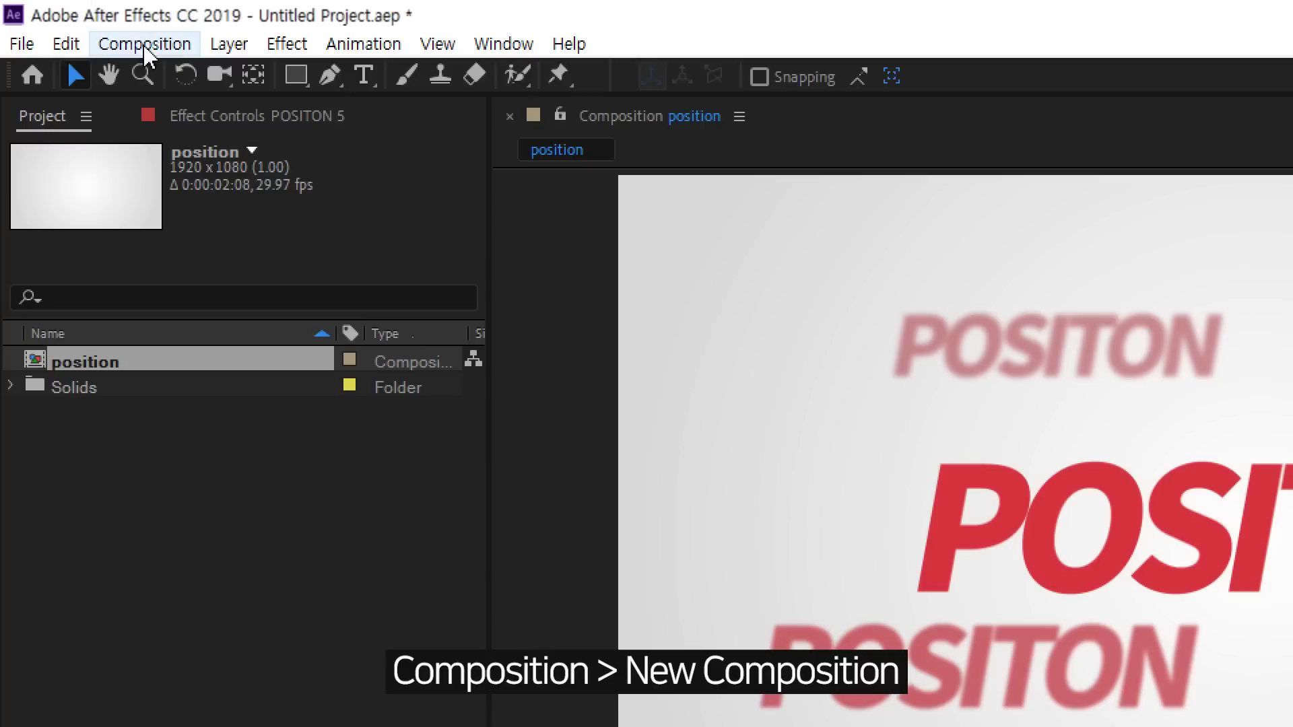
Start a new composition and name it Rotation
click(145, 44)
click(160, 75)
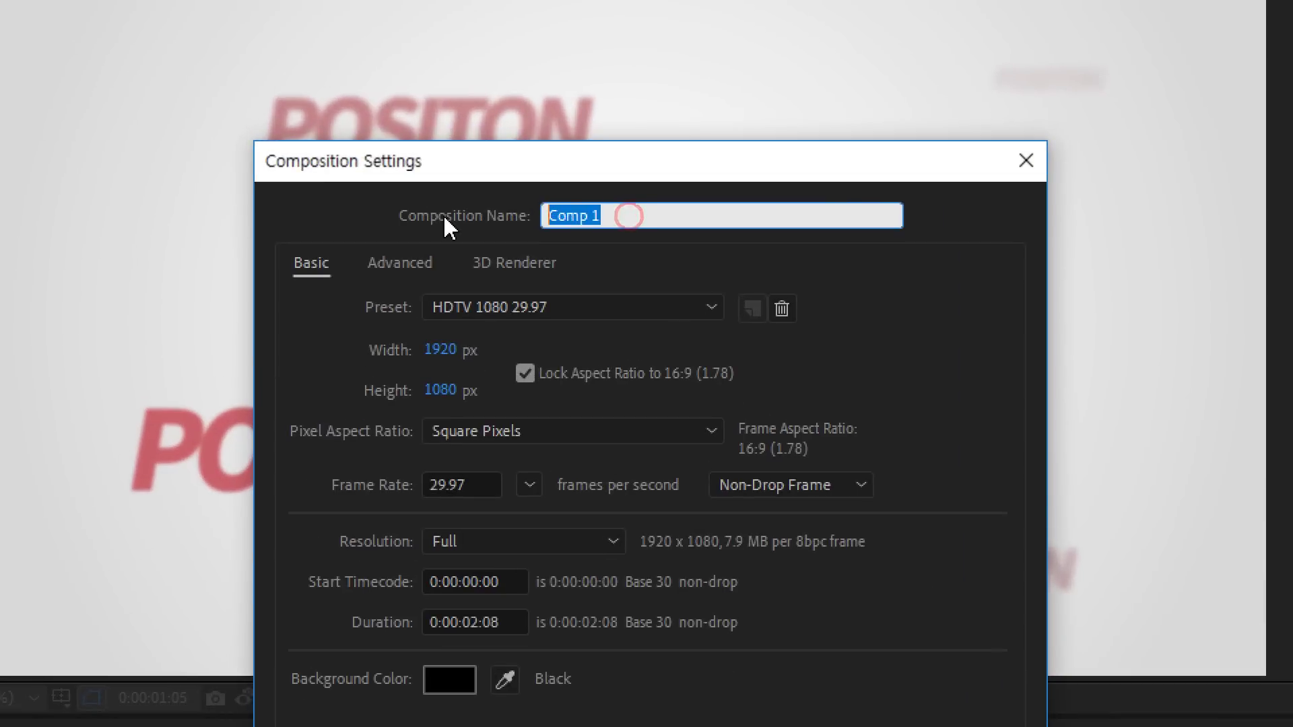
text(ro)
key(BackSpace)
key(BackSpace)
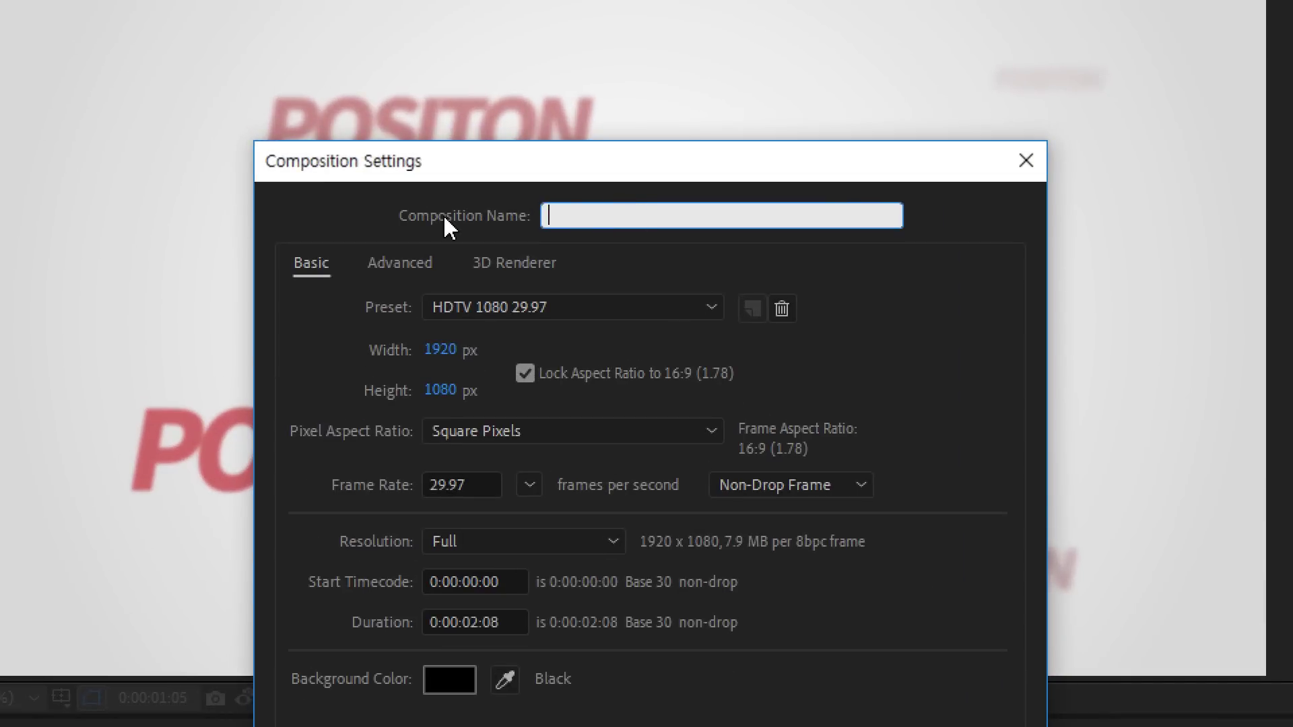
text(Roat)
text(tion)
Set the new composition's duration to 0:00:10:00 and create it with the remaining settings kept
click(480, 623)
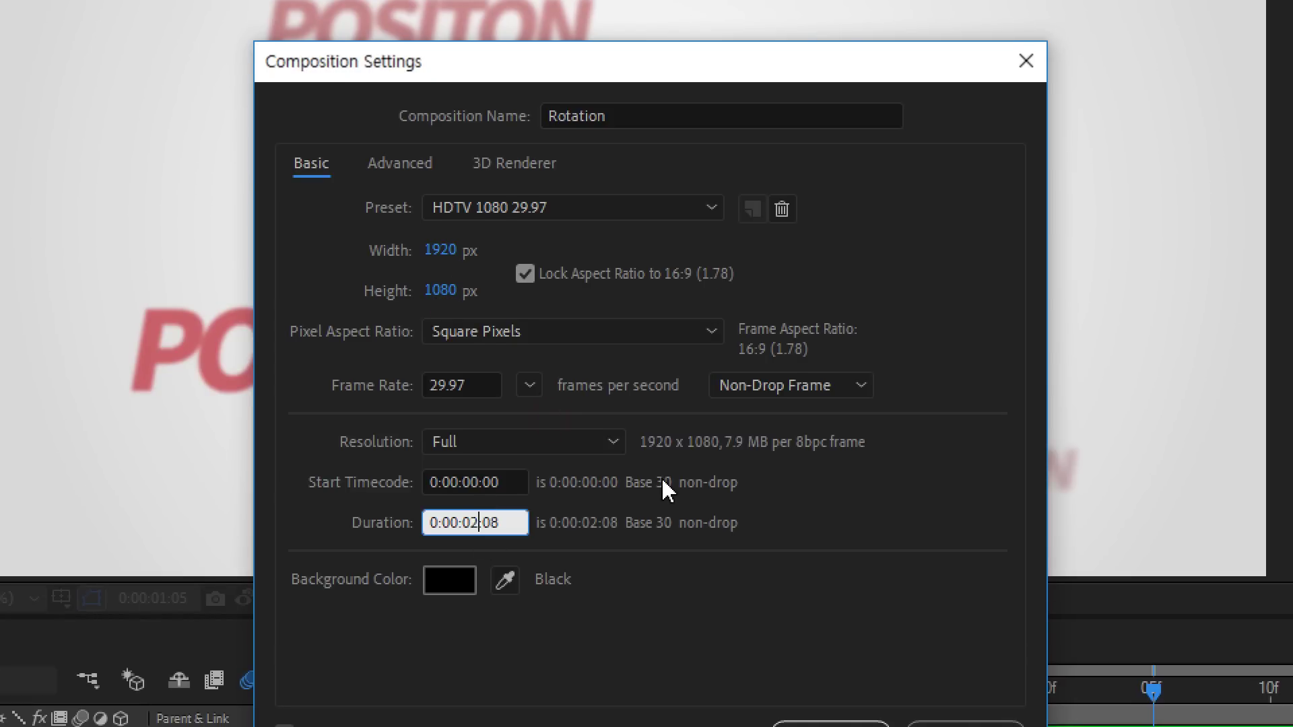
key(BackSpace)
key(BackSpace)
text(10)
key(Left)
key(Left)
key(Right)
key(Right)
key(Right)
key(Right)
key(Right)
key(BackSpace)
text(0)
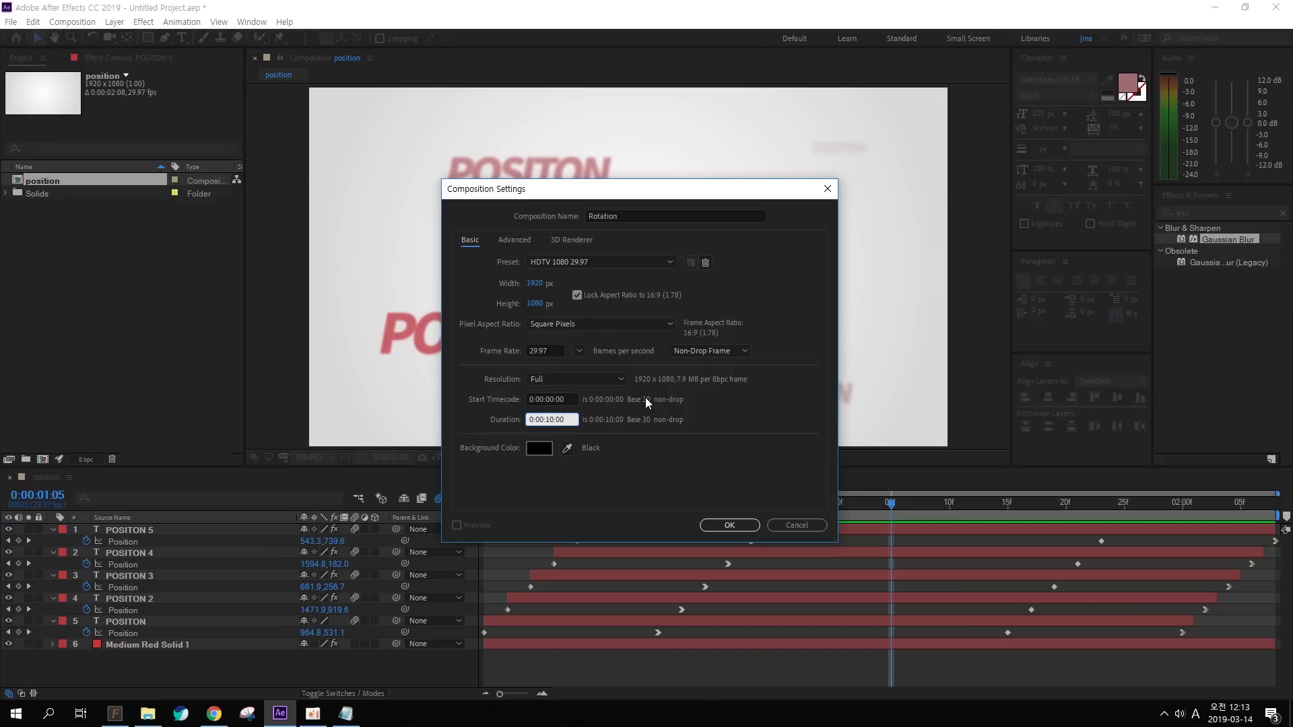
key(Return)
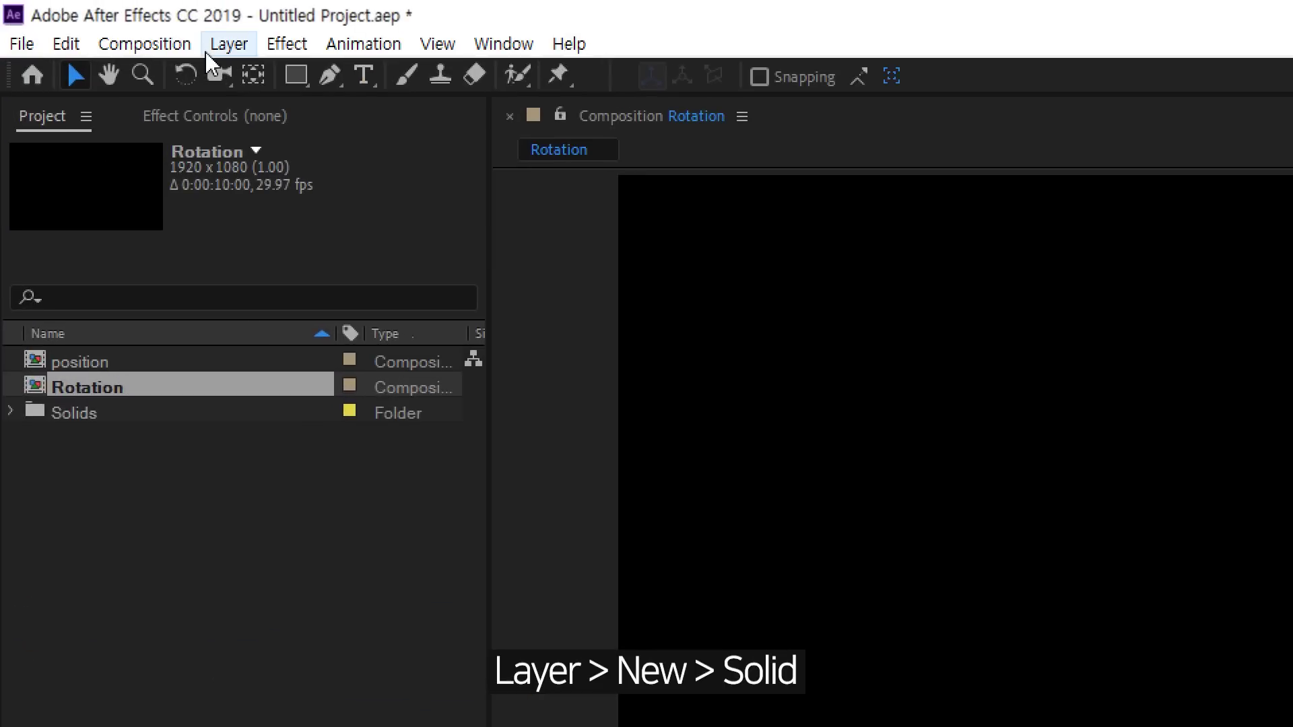
Add a comp-sized solid layer in medium red, color CA4343, to the Rotation composition
click(207, 54)
mouse_move(268, 80)
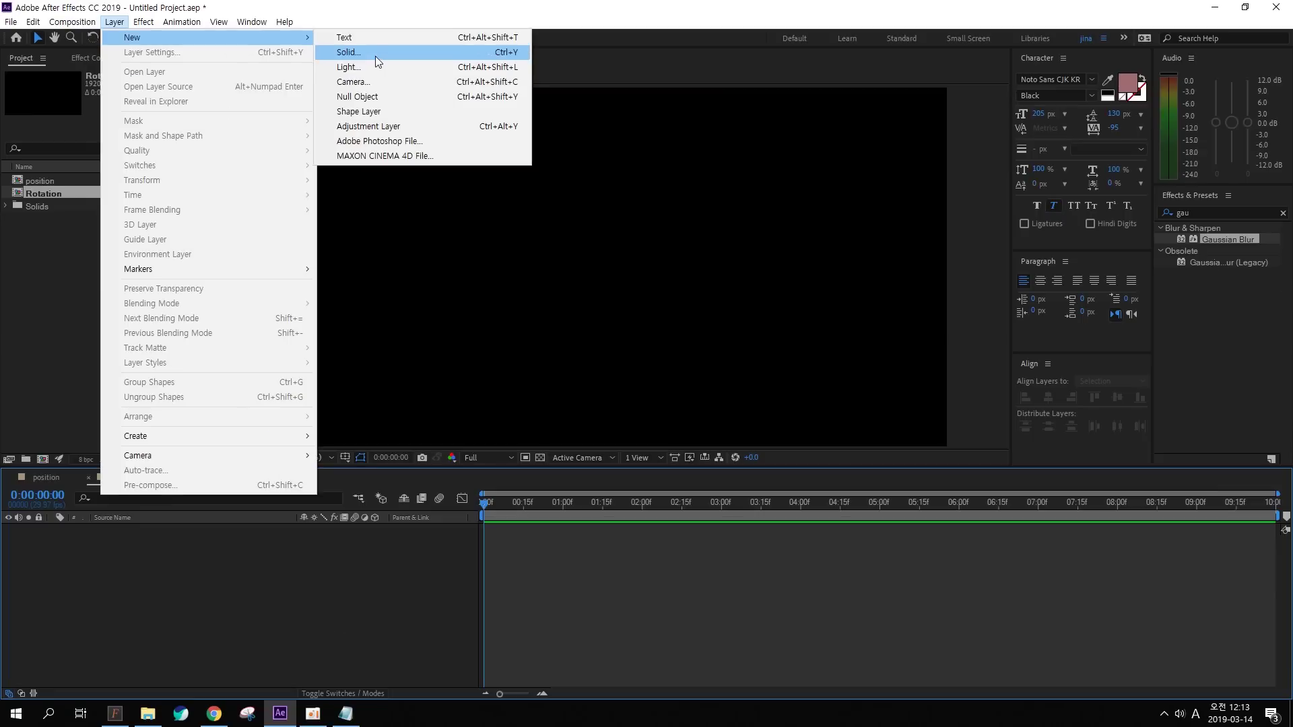
click(750, 112)
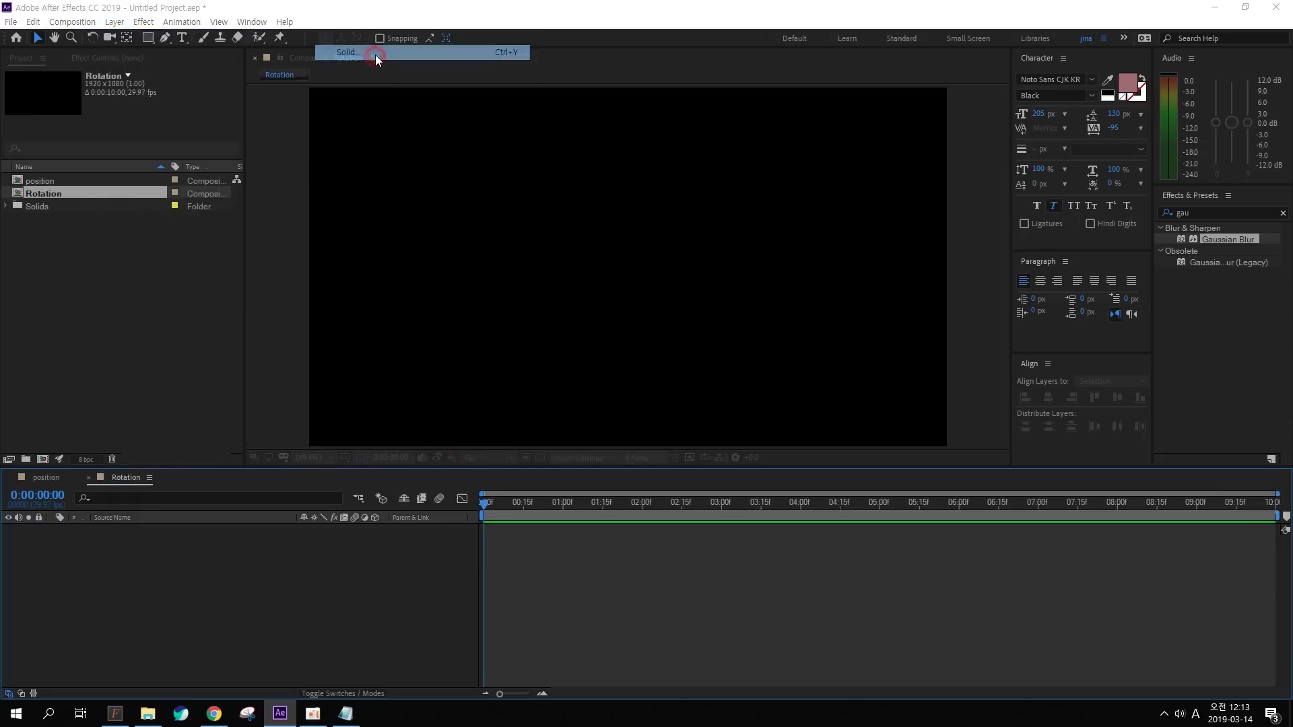
mouse_move(609, 438)
mouse_down()
mouse_move(519, 446)
mouse_move(590, 460)
mouse_up()
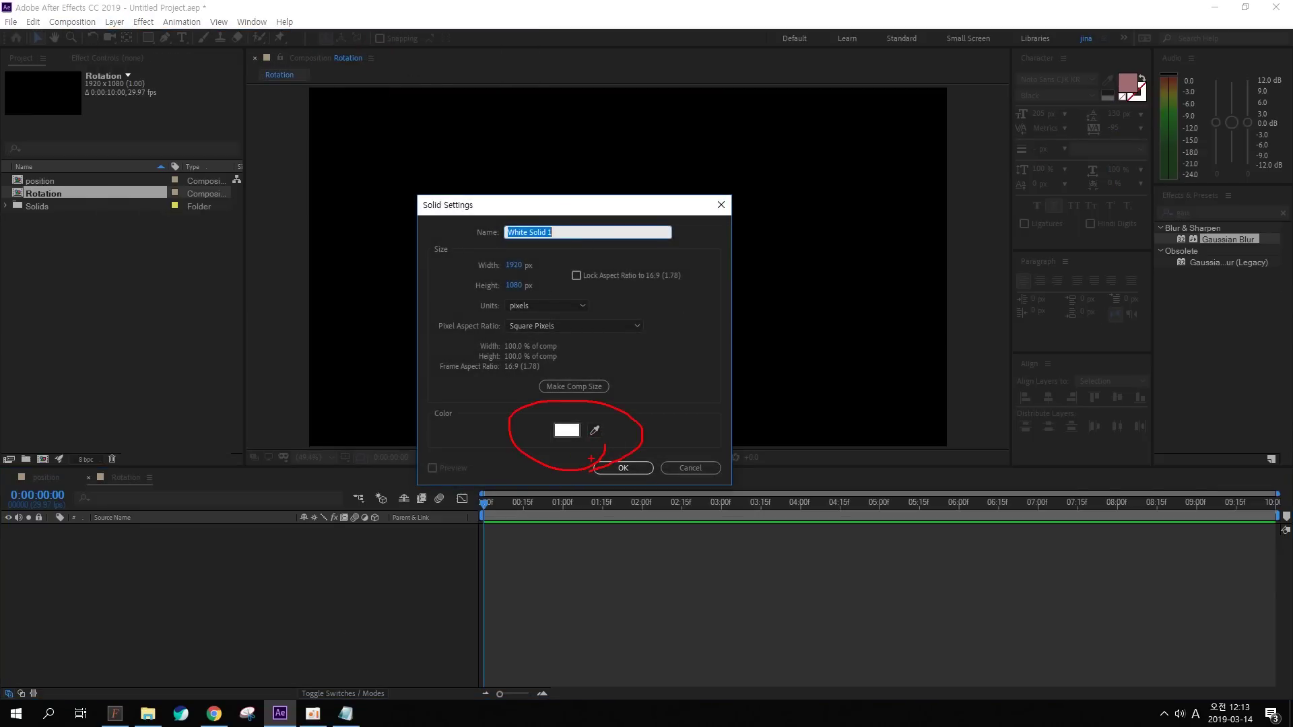
key(Escape)
click(566, 430)
click(576, 365)
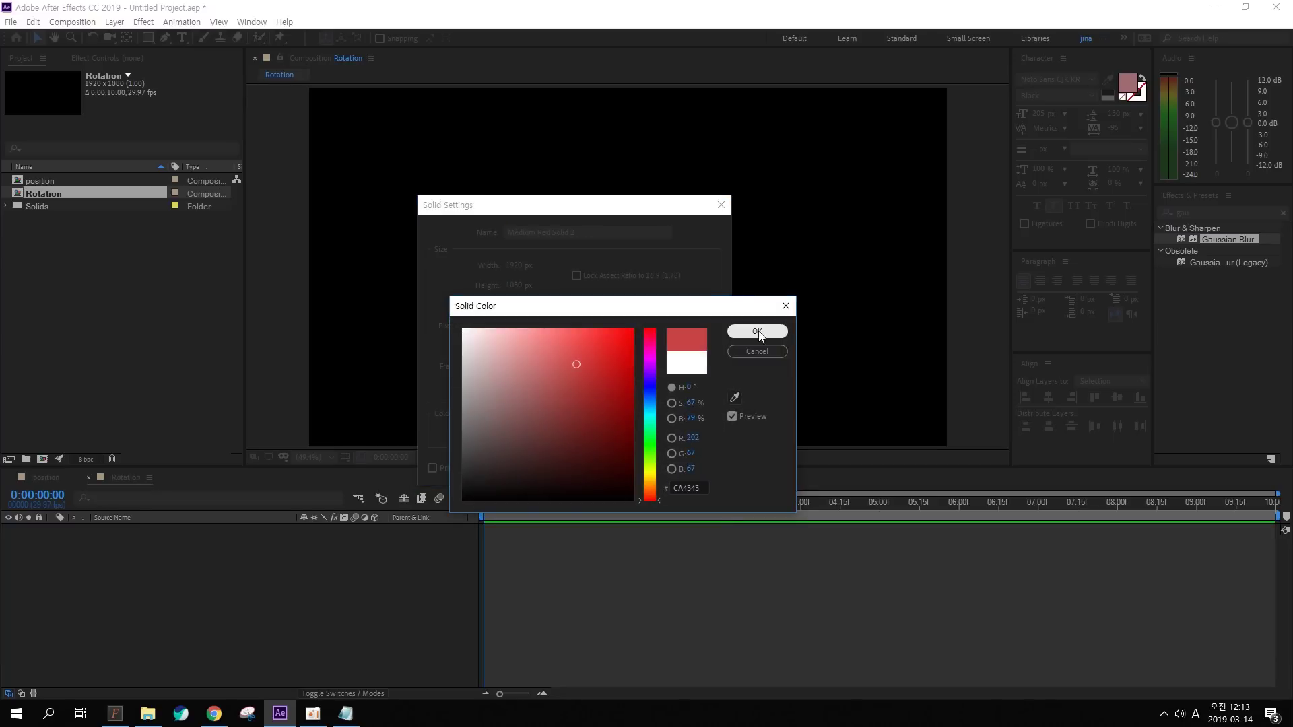
click(757, 332)
click(613, 466)
Find the Gradient Ramp effect by searching for "ramp" and apply it to the red solid
key(ctrl+5)
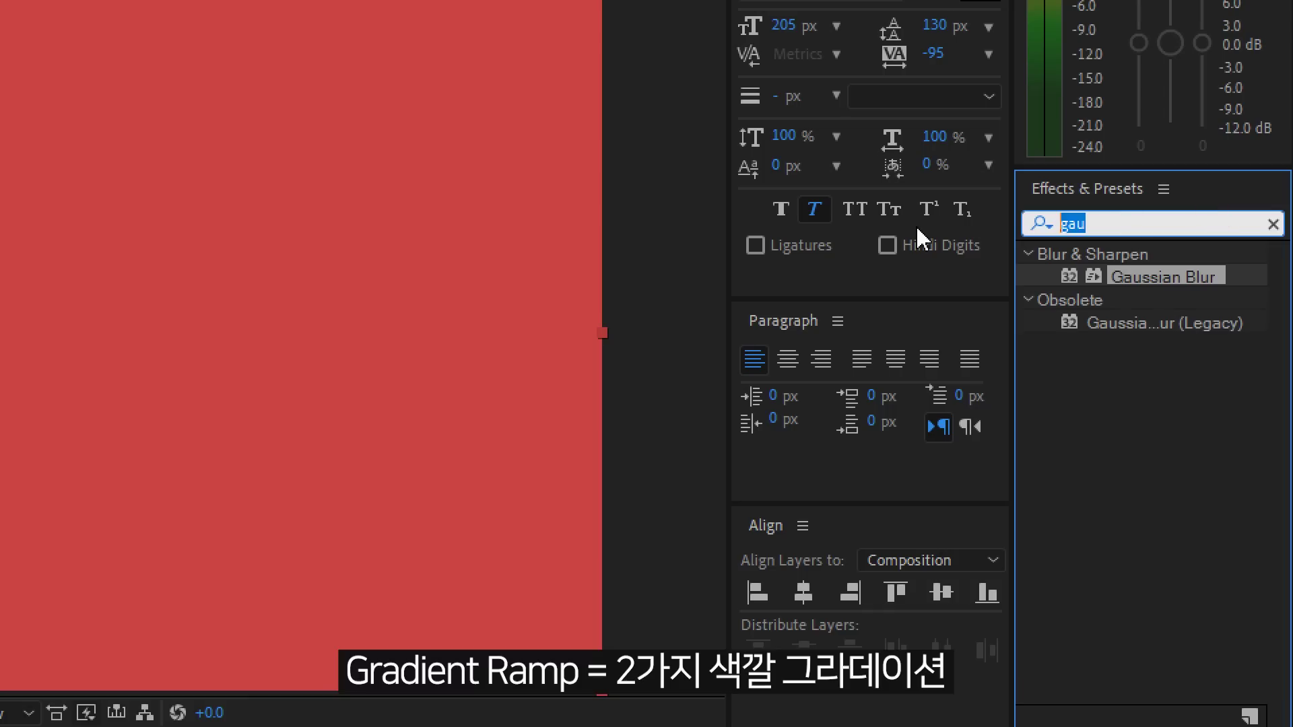
text(ramp)
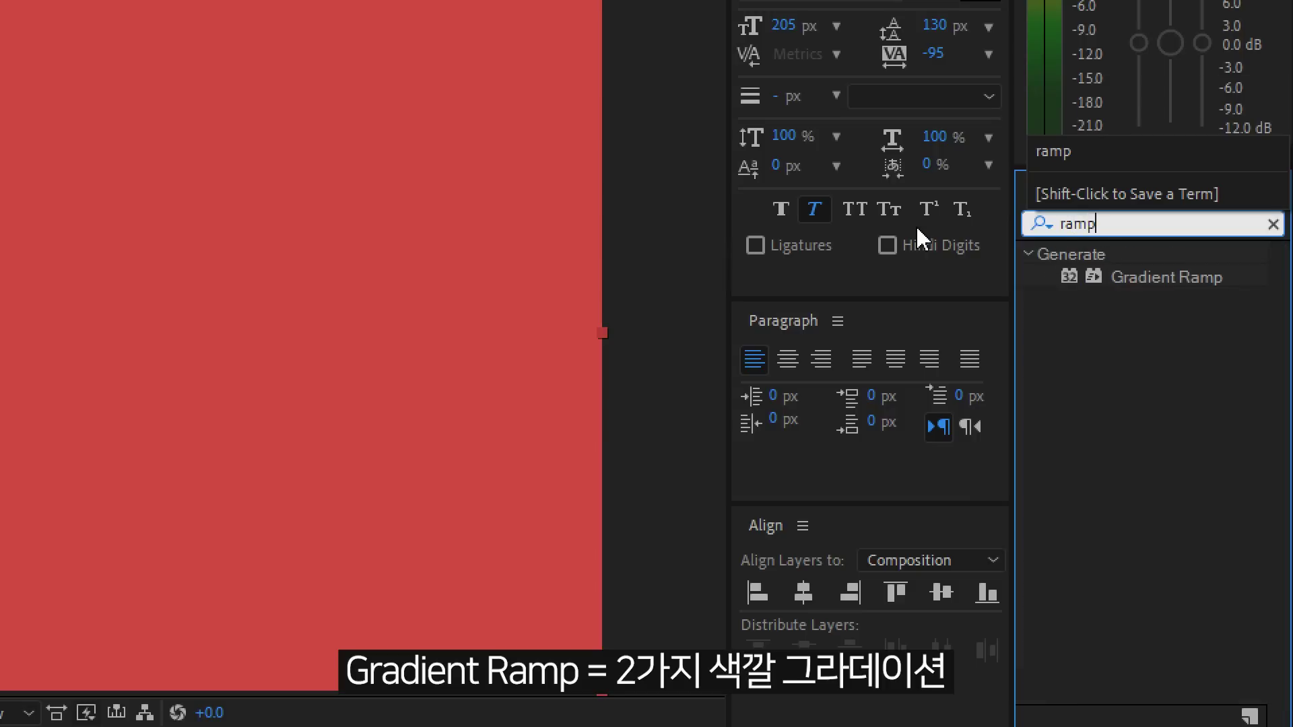
click(1201, 277)
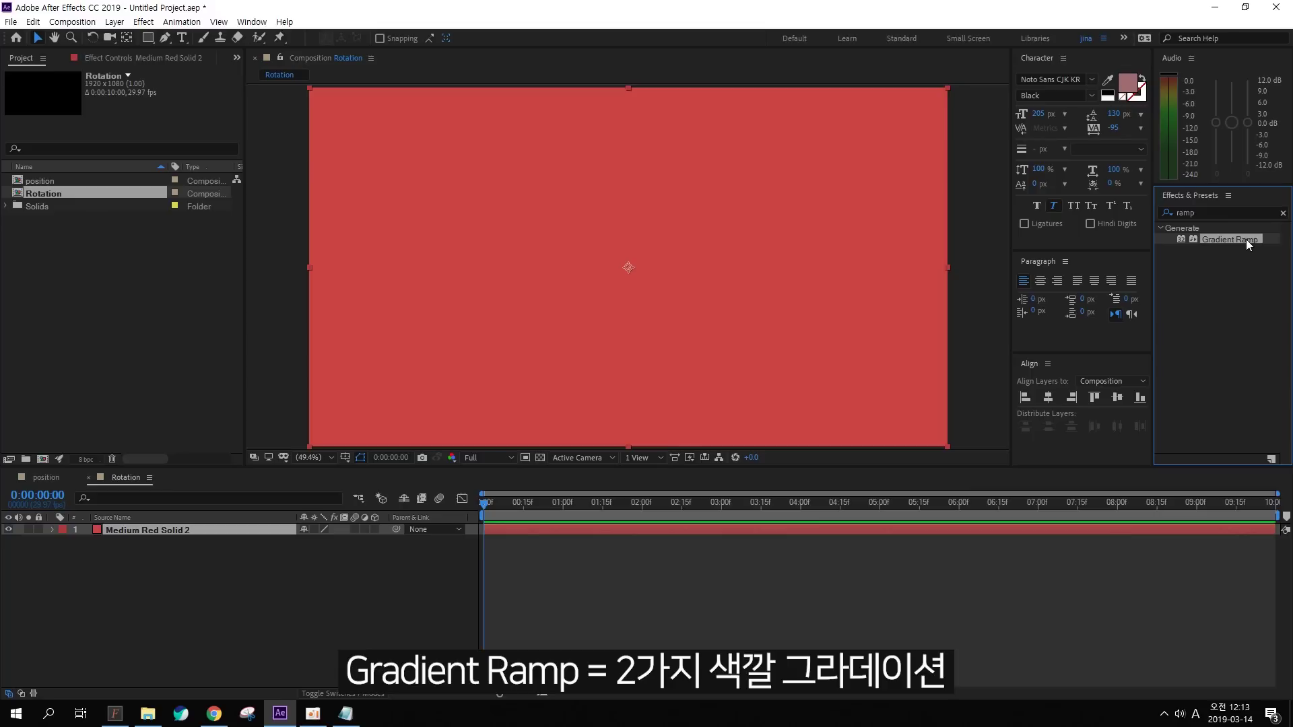
drag(1199, 275, 681, 240)
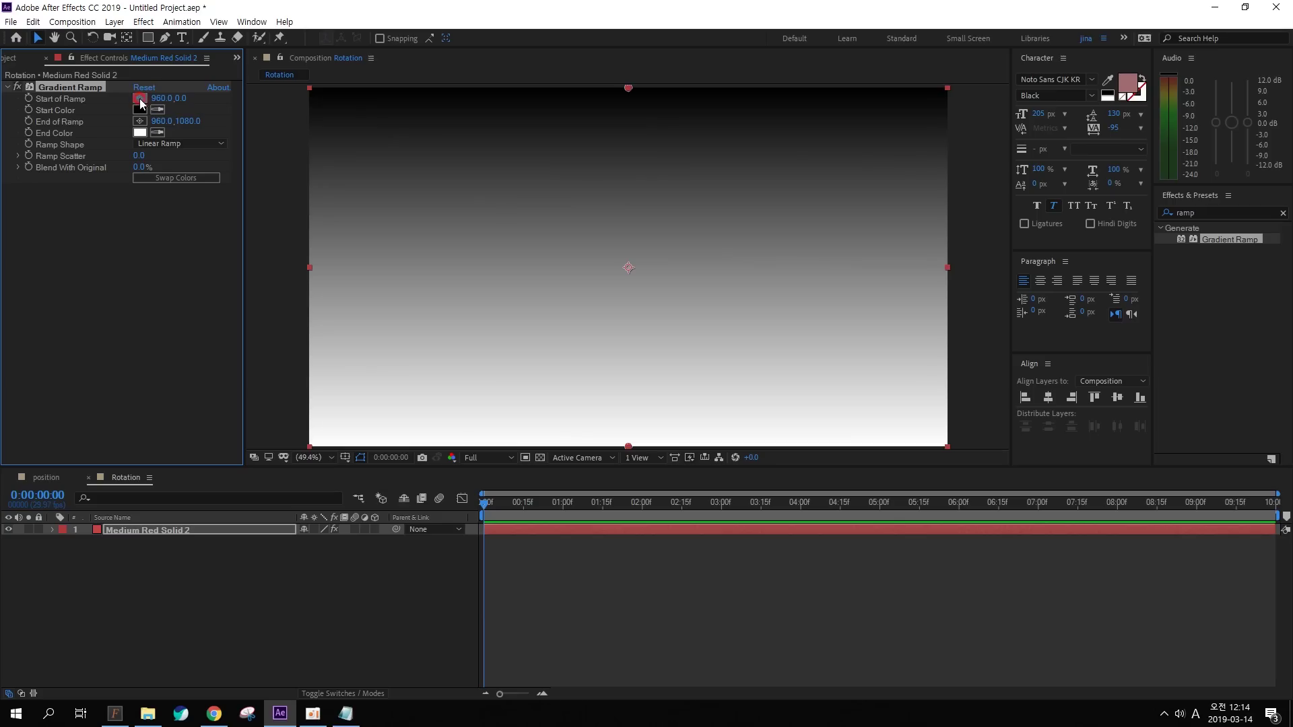
Place the ramp's start at the composition center, about 962.5, 543.0, and its end at the middle of the left edge, about 0.0, 545.1
click(139, 100)
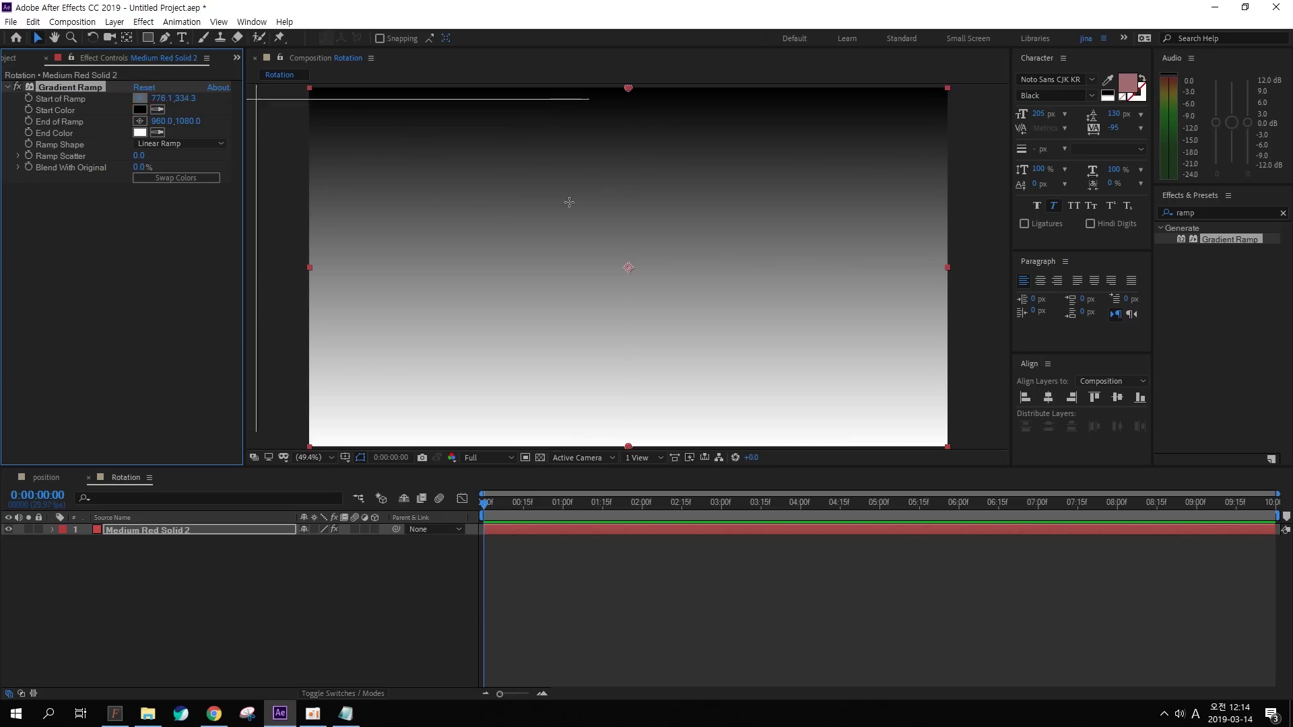
click(628, 268)
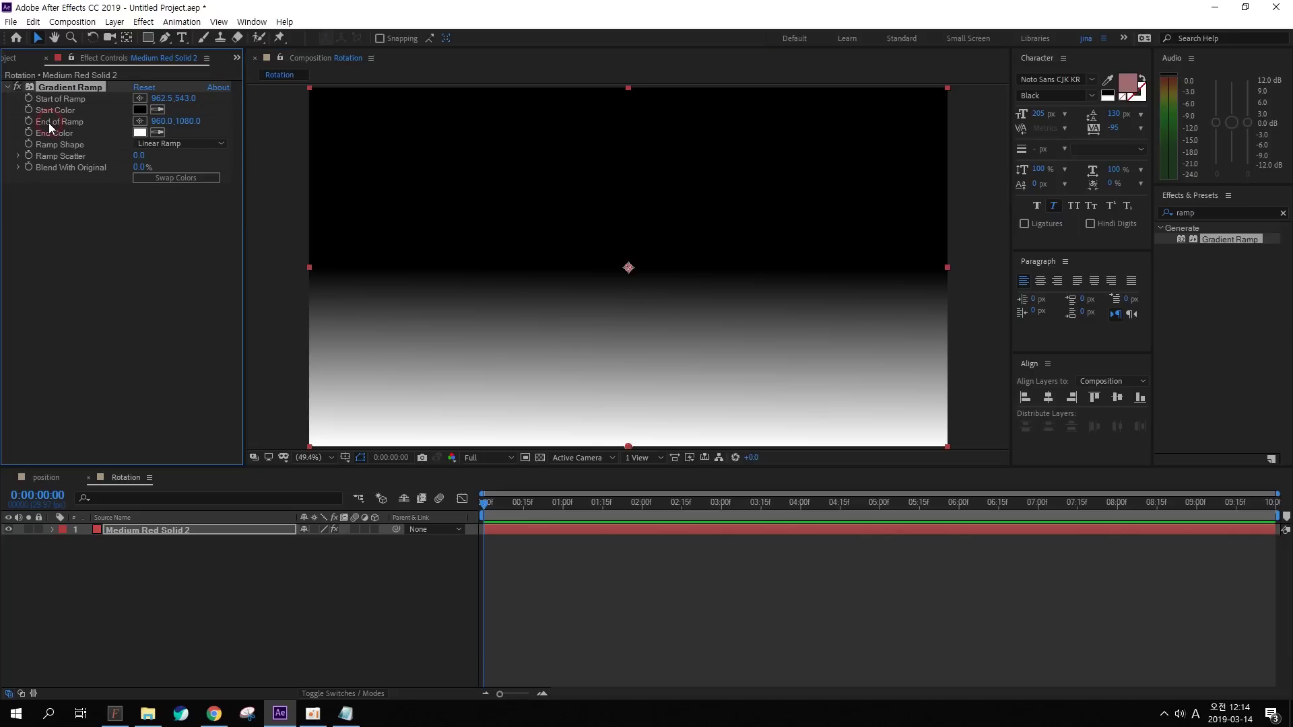
click(140, 124)
click(309, 268)
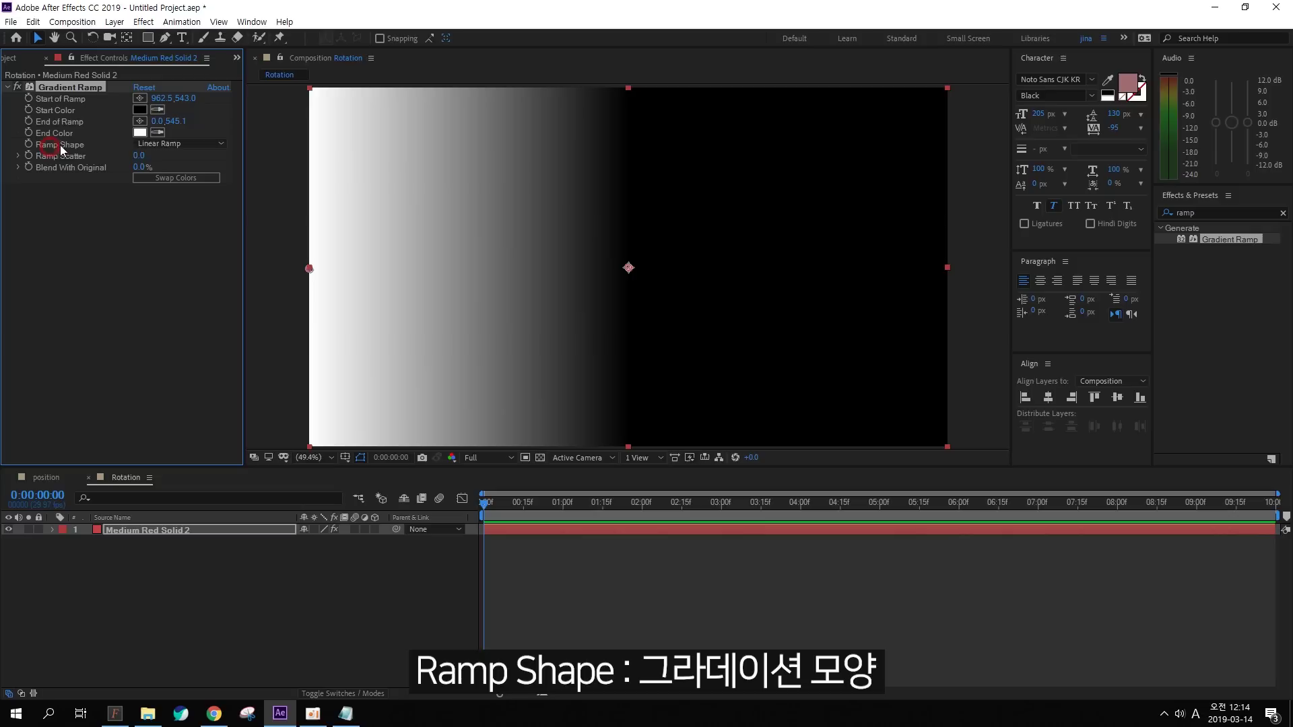
Change the gradient's ramp shape to Radial Ramp, keeping the end point on the left edge
click(180, 143)
click(200, 173)
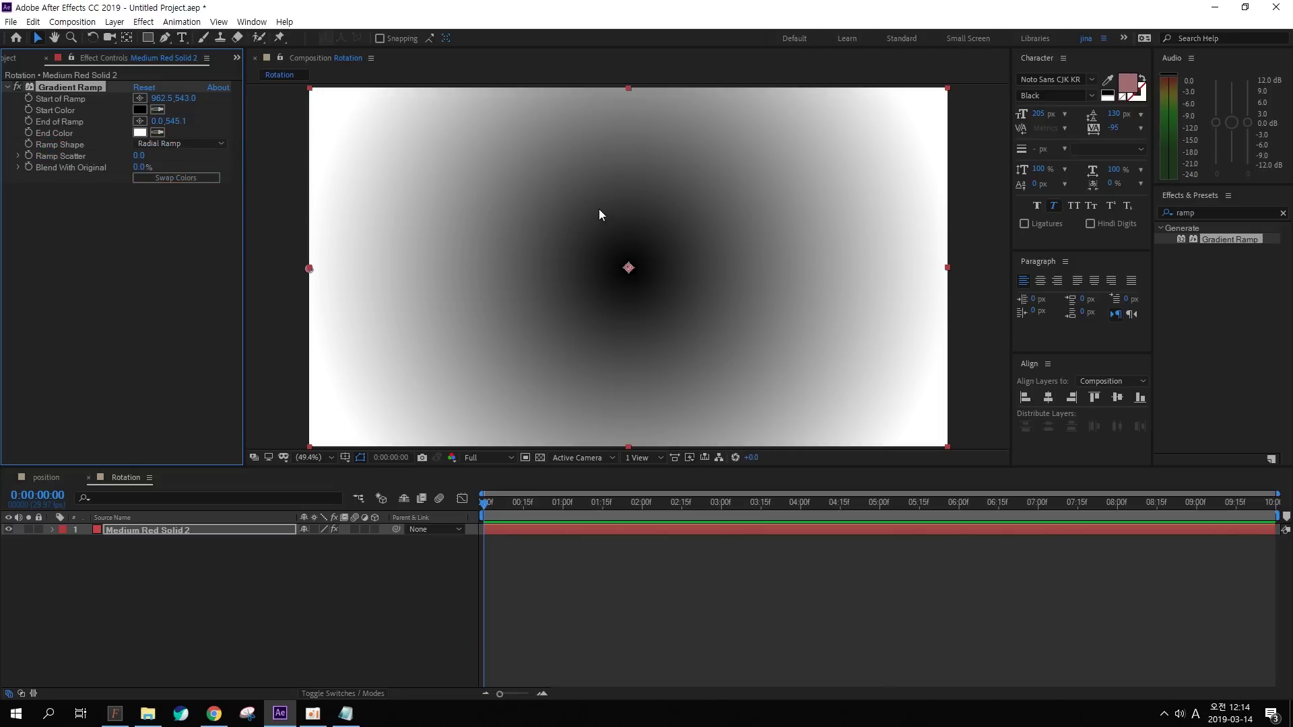
mouse_move(309, 269)
mouse_down()
mouse_move(165, 269)
mouse_move(295, 252)
mouse_move(309, 268)
mouse_up()
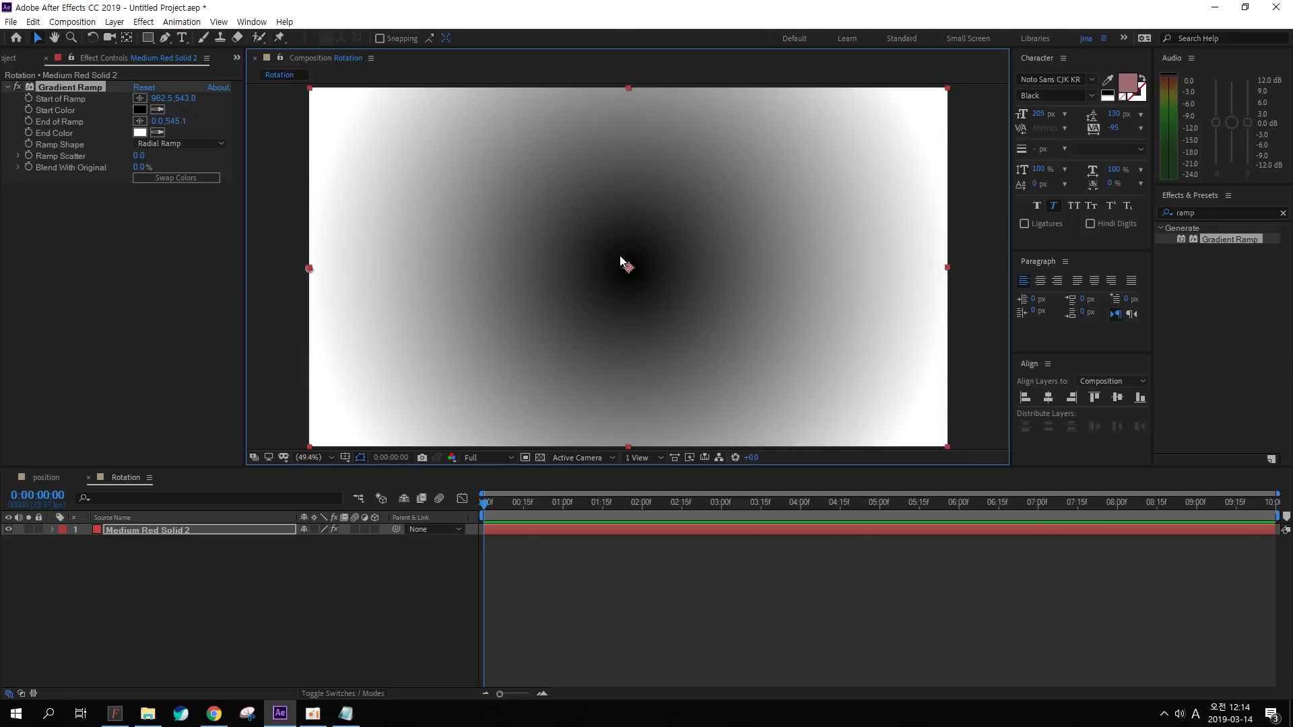
Set the gradient's start color to dark gray and its end color to near-black 0B0B0B
click(139, 110)
drag(561, 479, 450, 470)
key(Return)
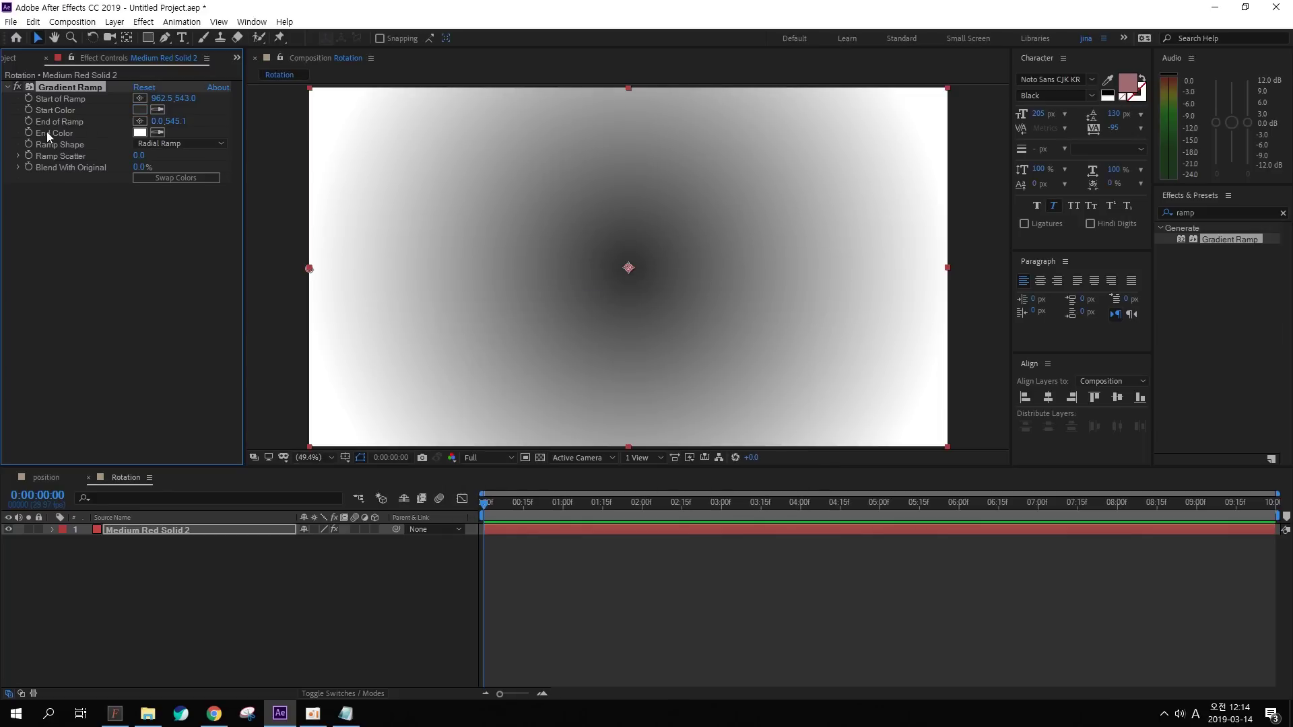
click(139, 133)
drag(507, 424, 447, 493)
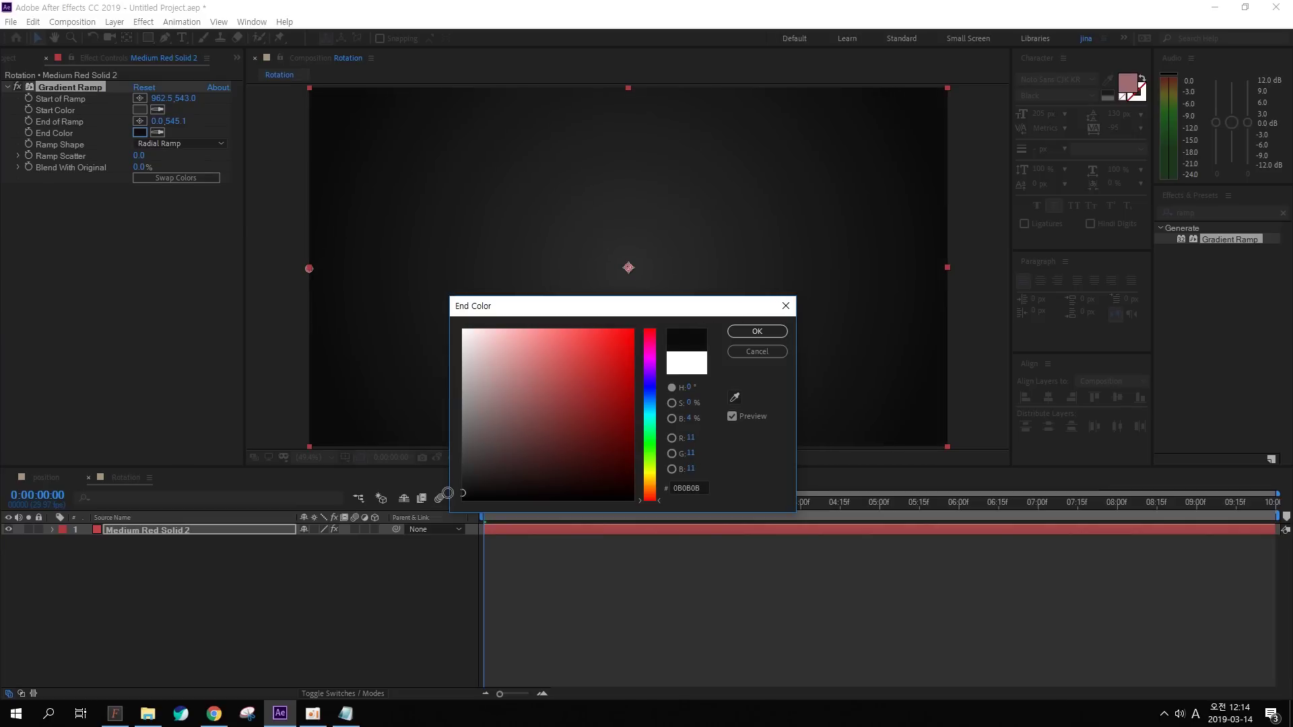
click(751, 331)
mouse_move(533, 306)
mouse_down()
mouse_move(595, 193)
mouse_move(526, 349)
mouse_up()
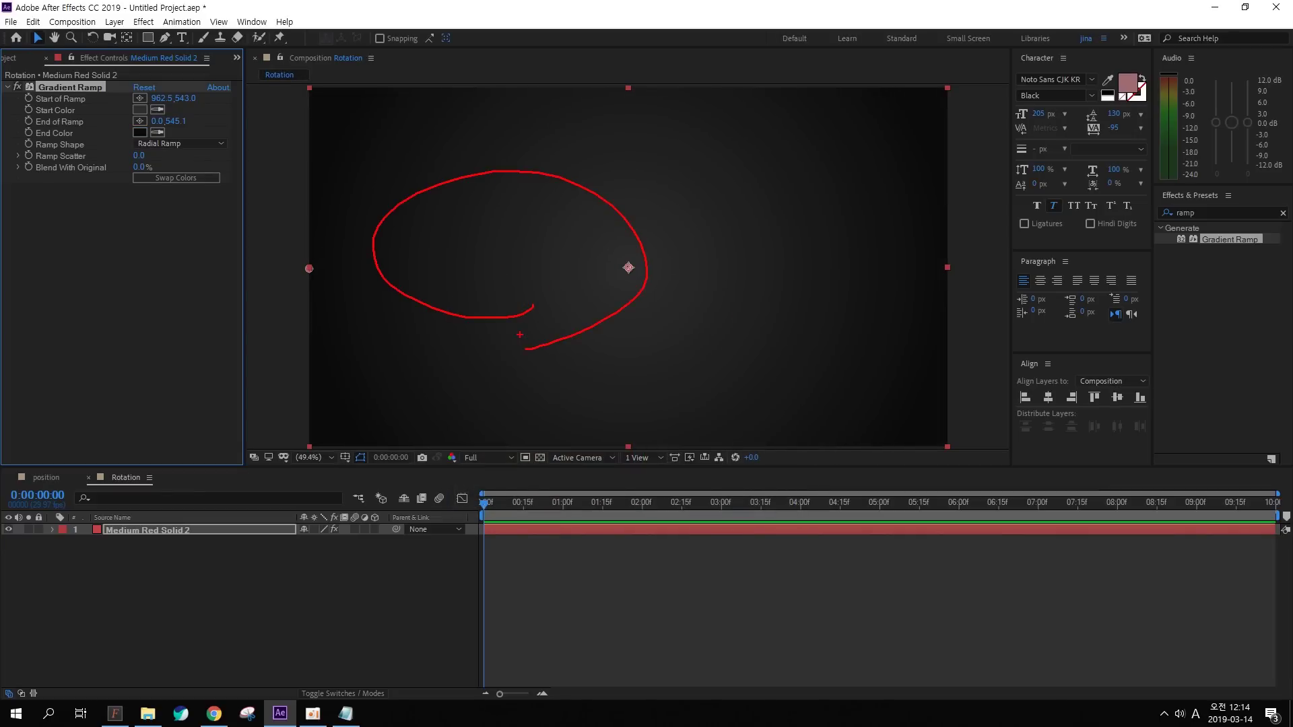
key(Escape)
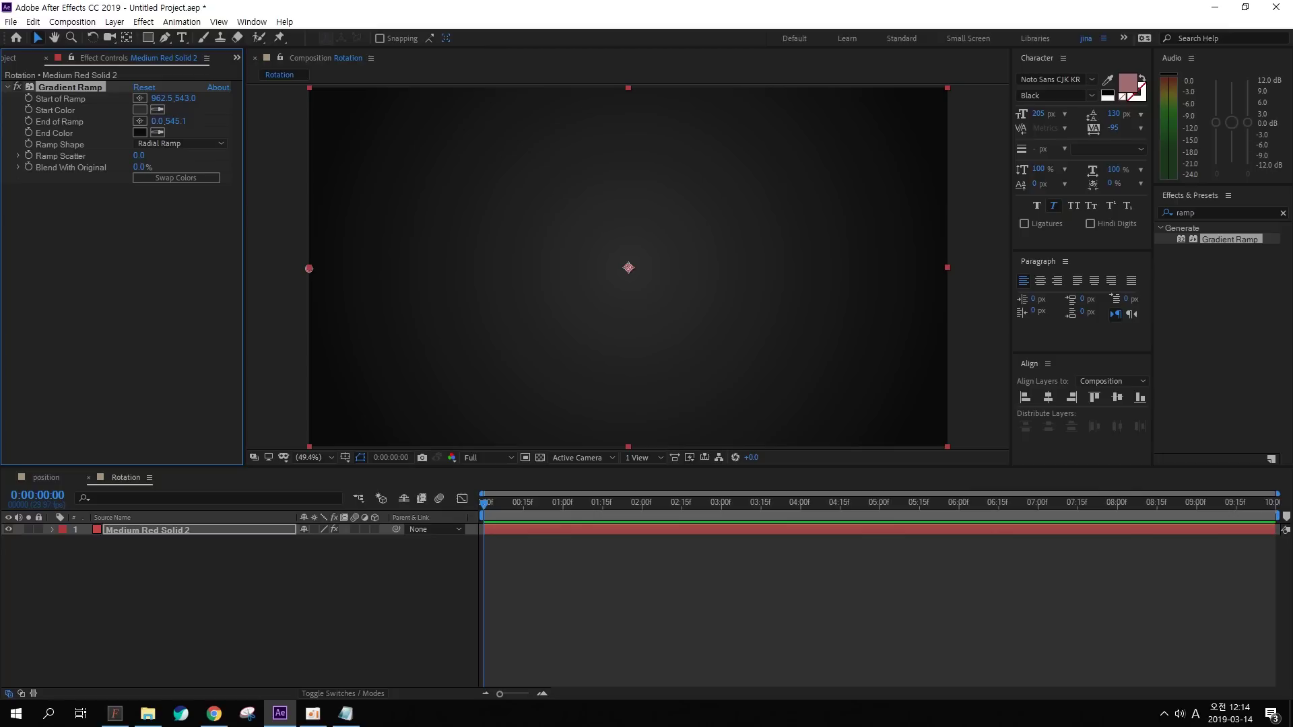
Raise the gradient's Ramp Scatter to about 495.2 to reduce banding, and deselect the solid layer
drag(159, 165, 17, 148)
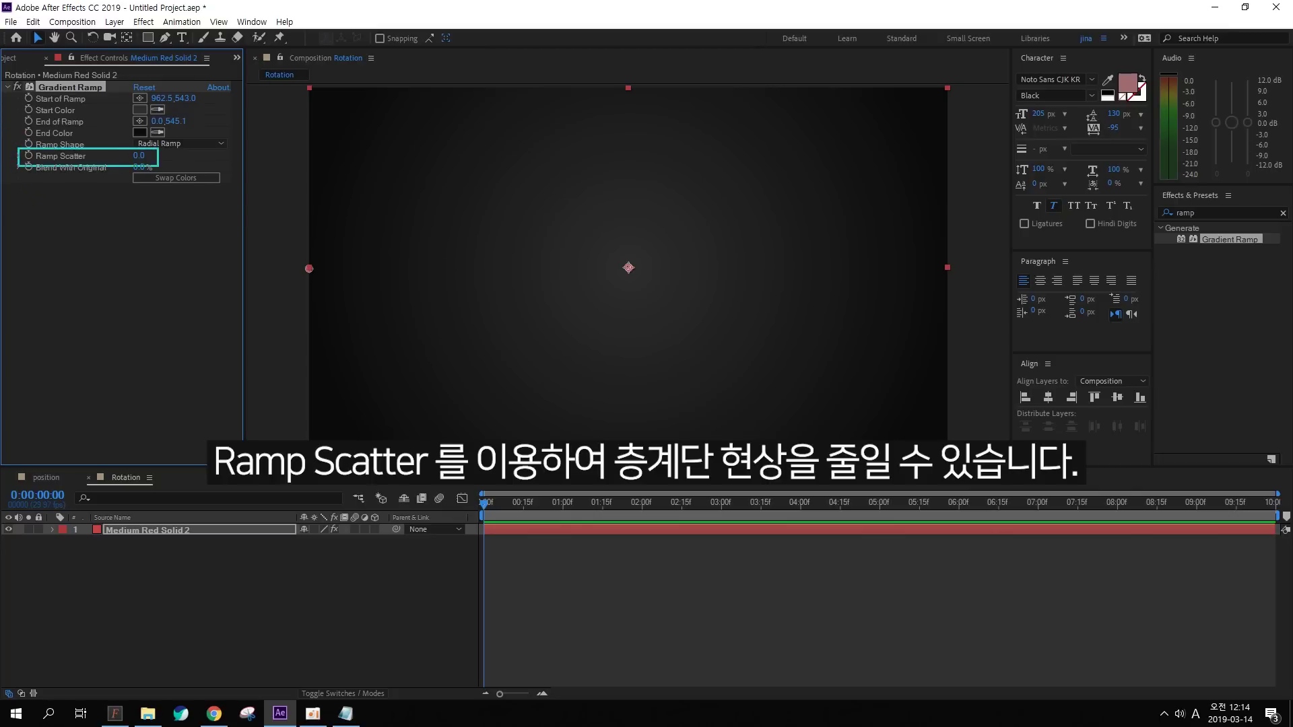
key(Escape)
drag(139, 155, 836, 154)
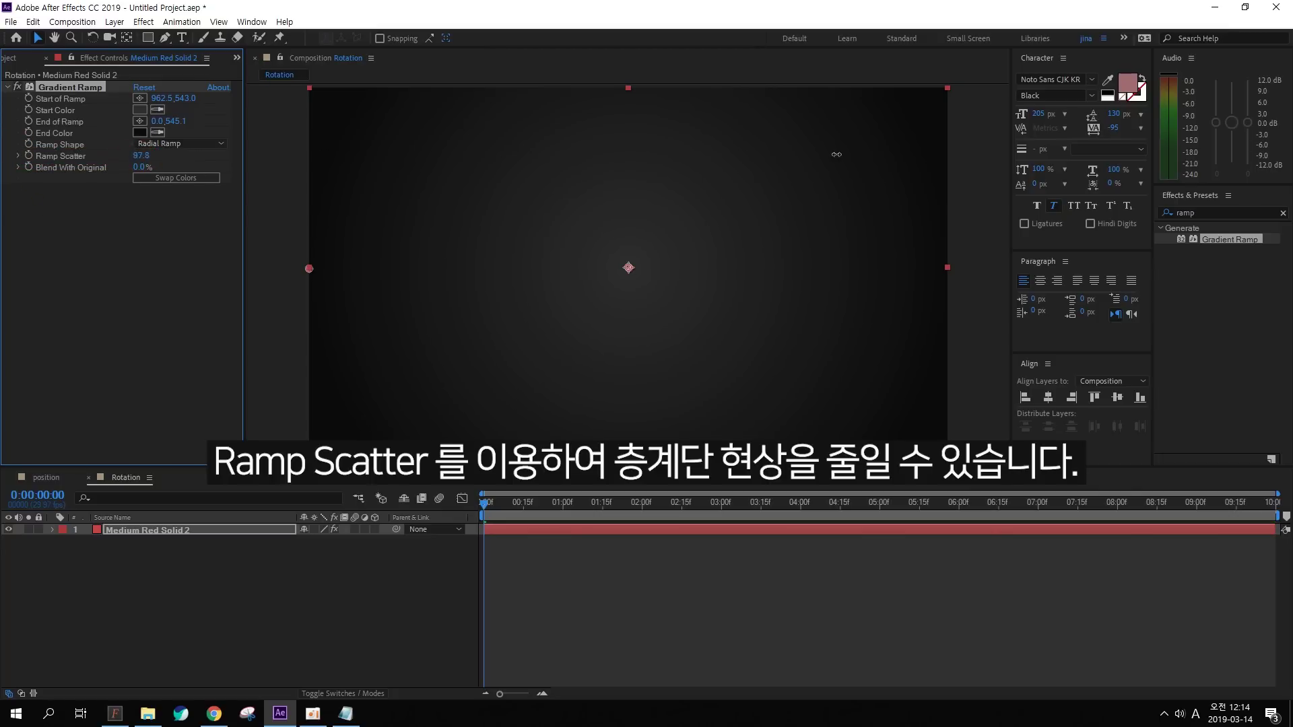
drag(271, 149, 272, 148)
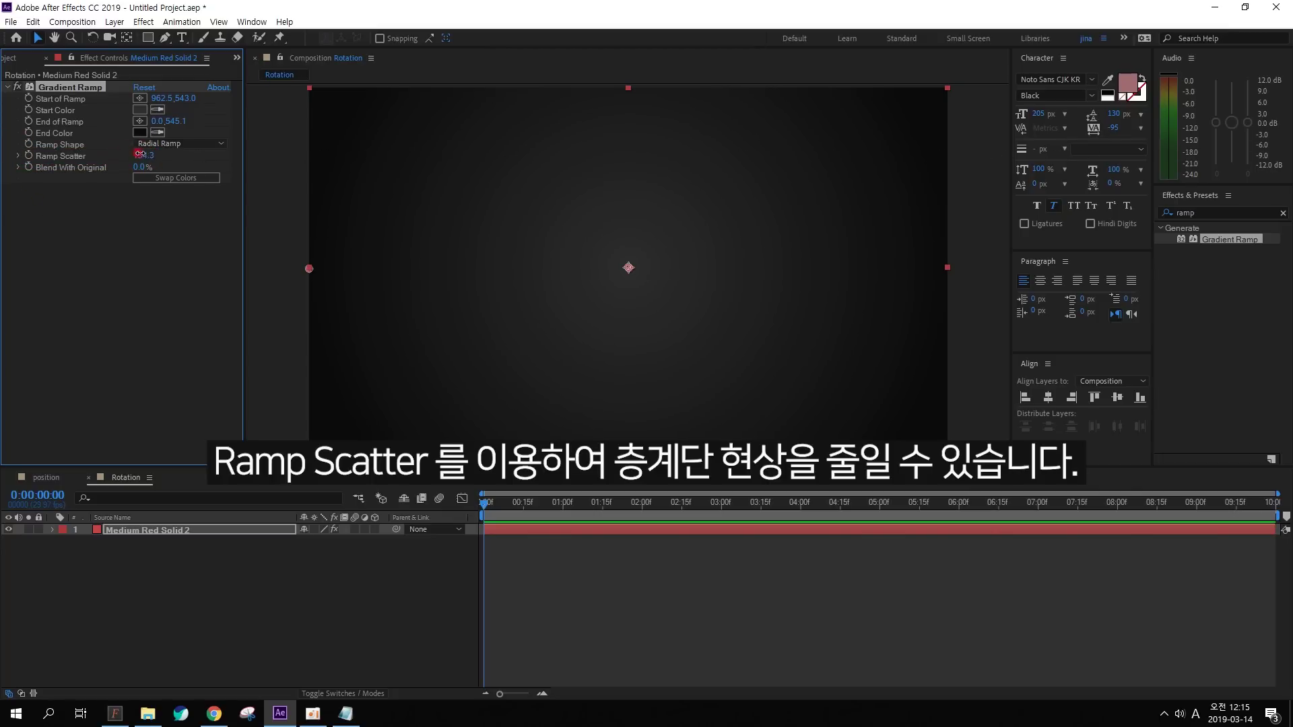
drag(139, 154, 257, 329)
click(257, 329)
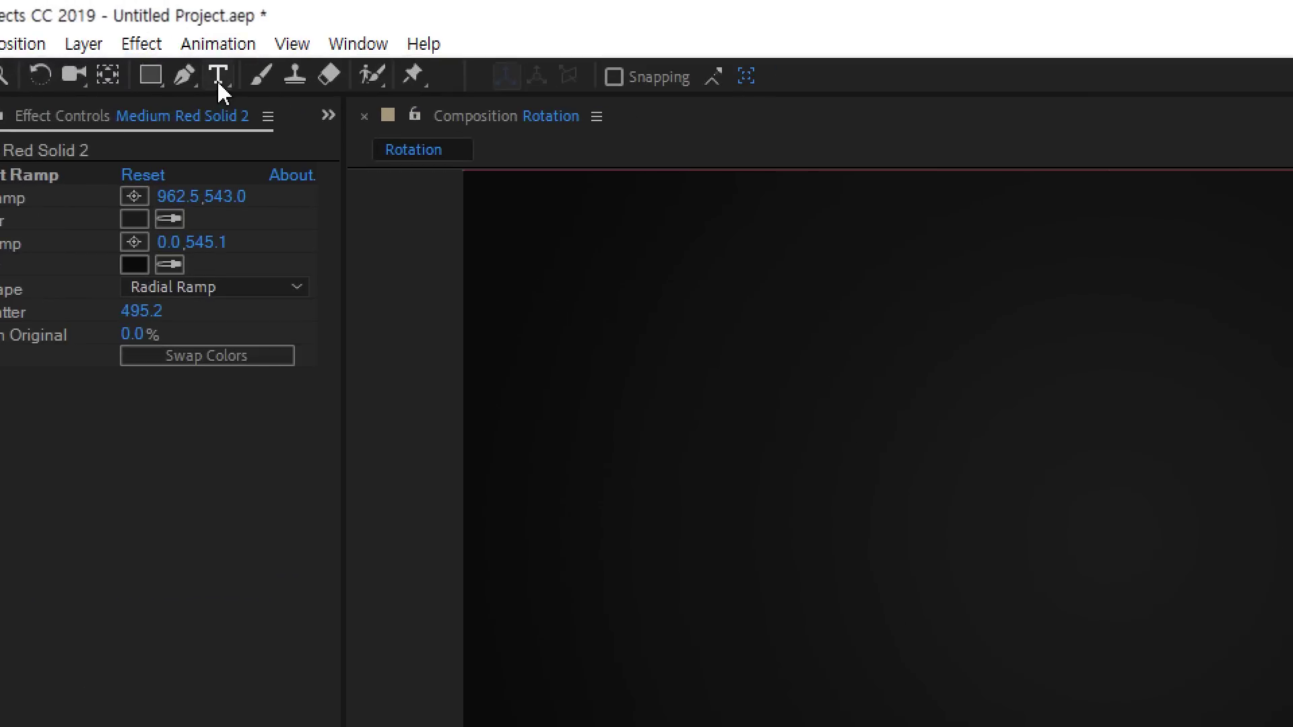
Add a text layer reading "Rotation" and move it near the center of the composition
click(217, 80)
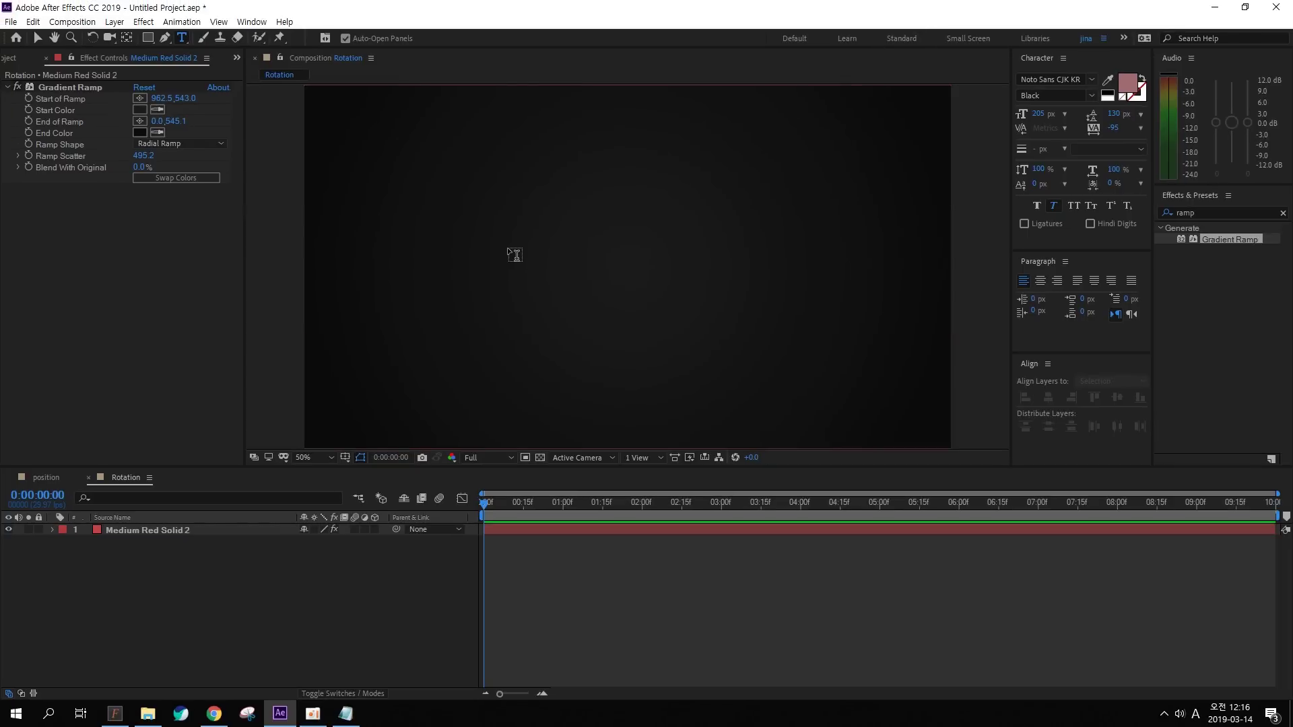
click(511, 253)
text(Rotation)
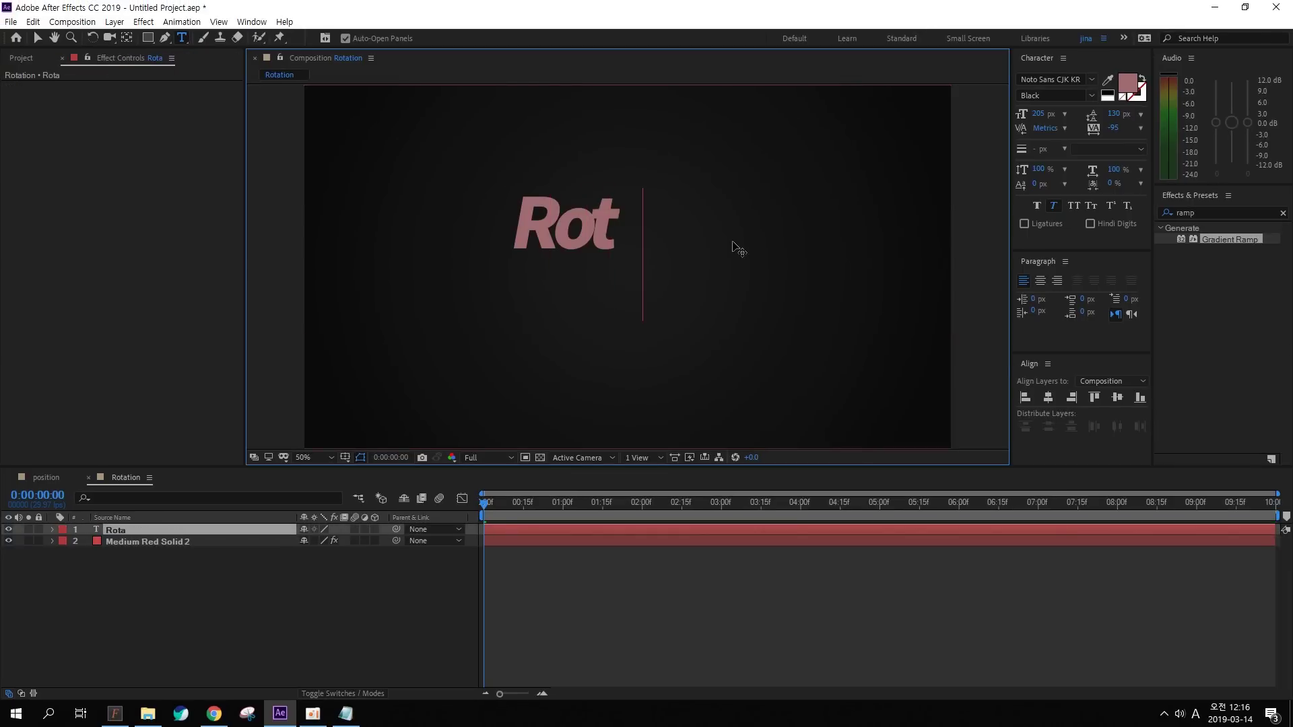
click(38, 38)
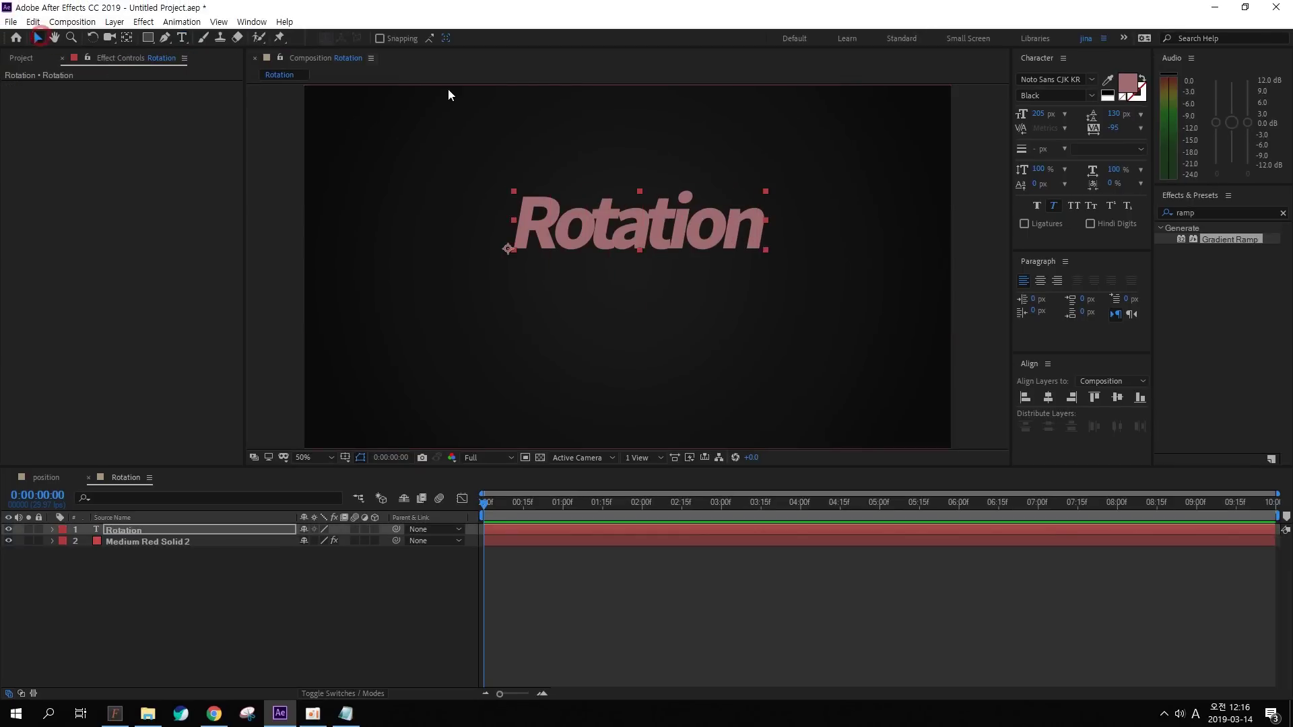
drag(620, 221, 575, 256)
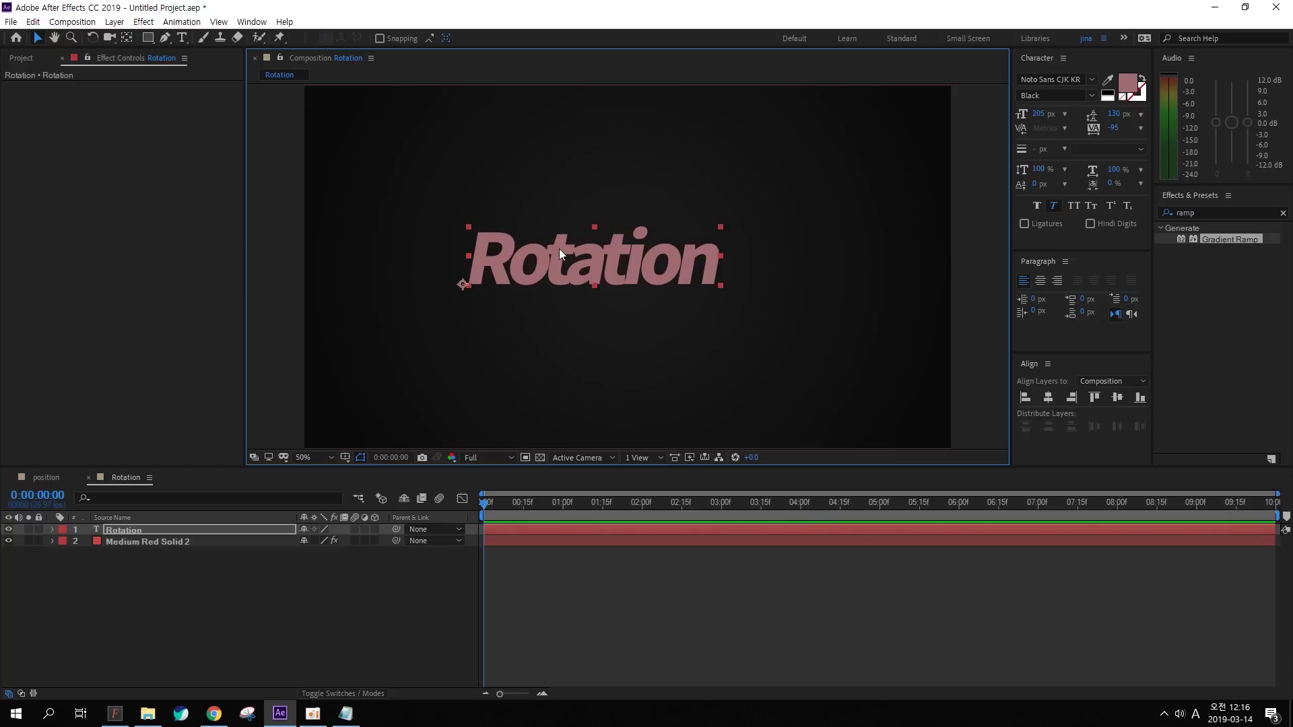
Change the Rotation text's fill color to light green
click(1127, 84)
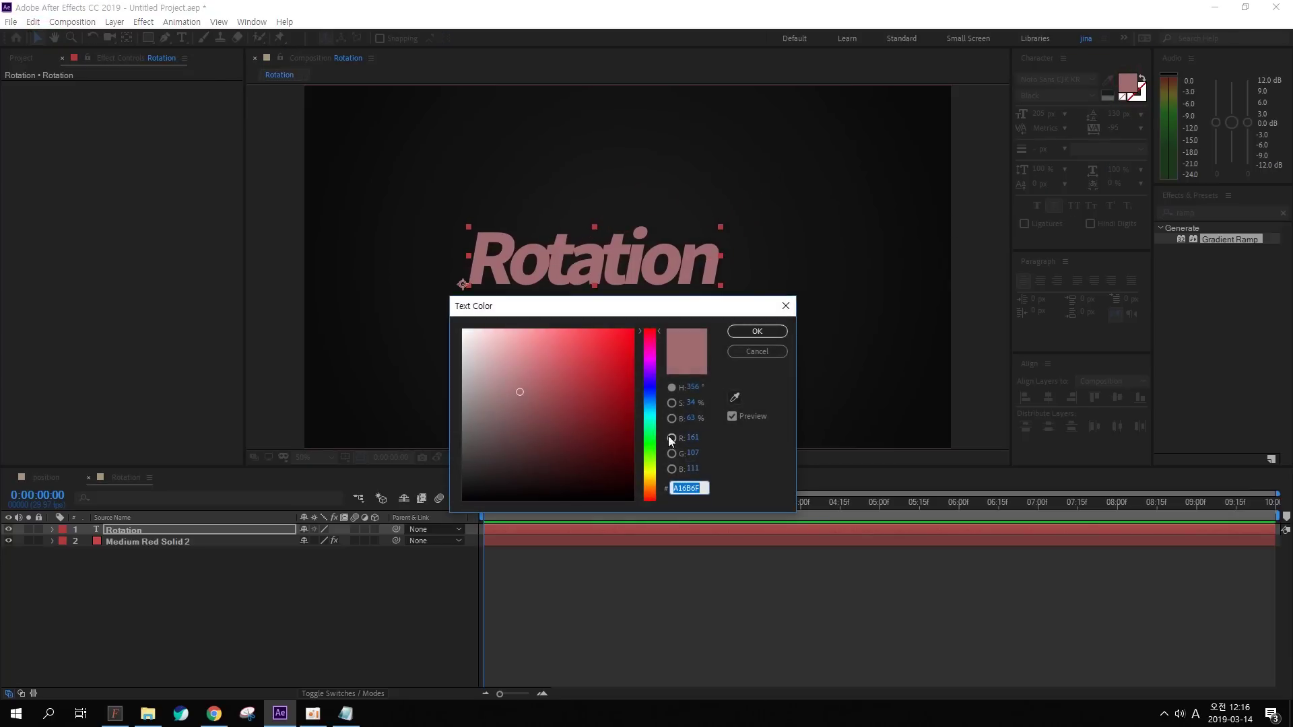
click(653, 475)
drag(604, 404, 565, 329)
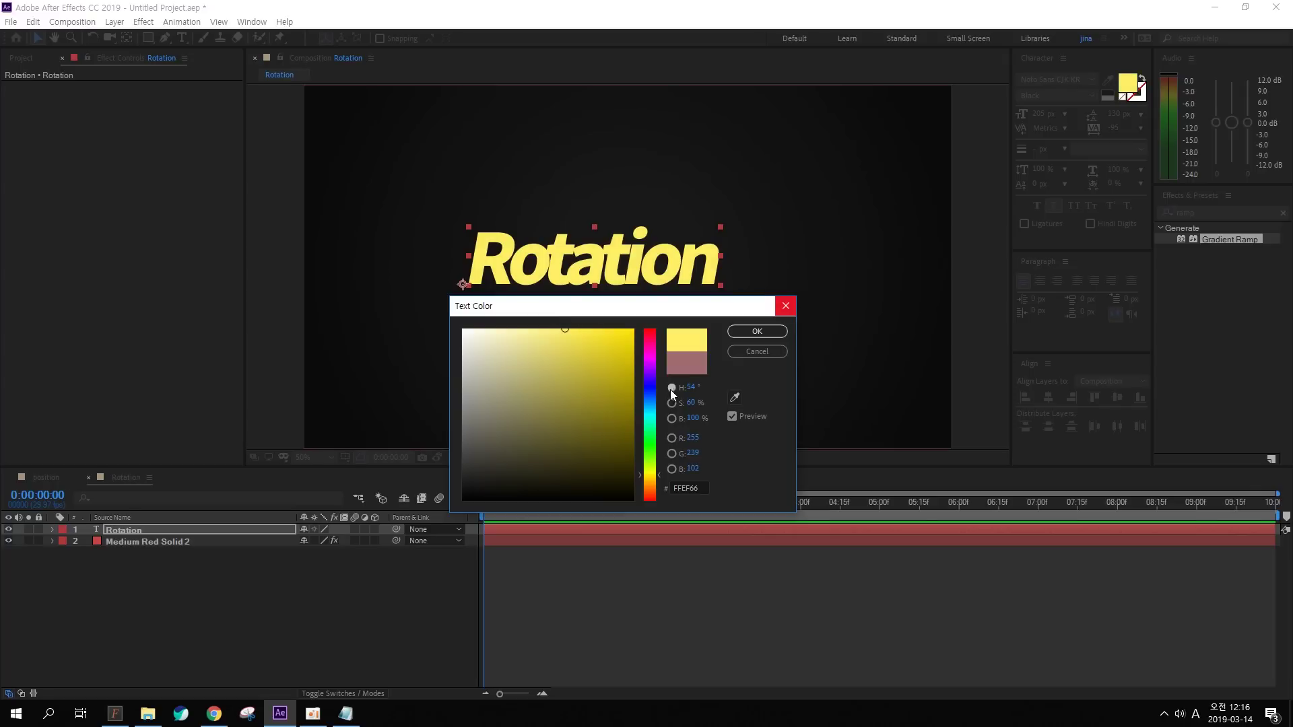
drag(654, 431, 653, 462)
mouse_move(586, 378)
mouse_down()
mouse_move(525, 364)
mouse_move(543, 341)
mouse_up()
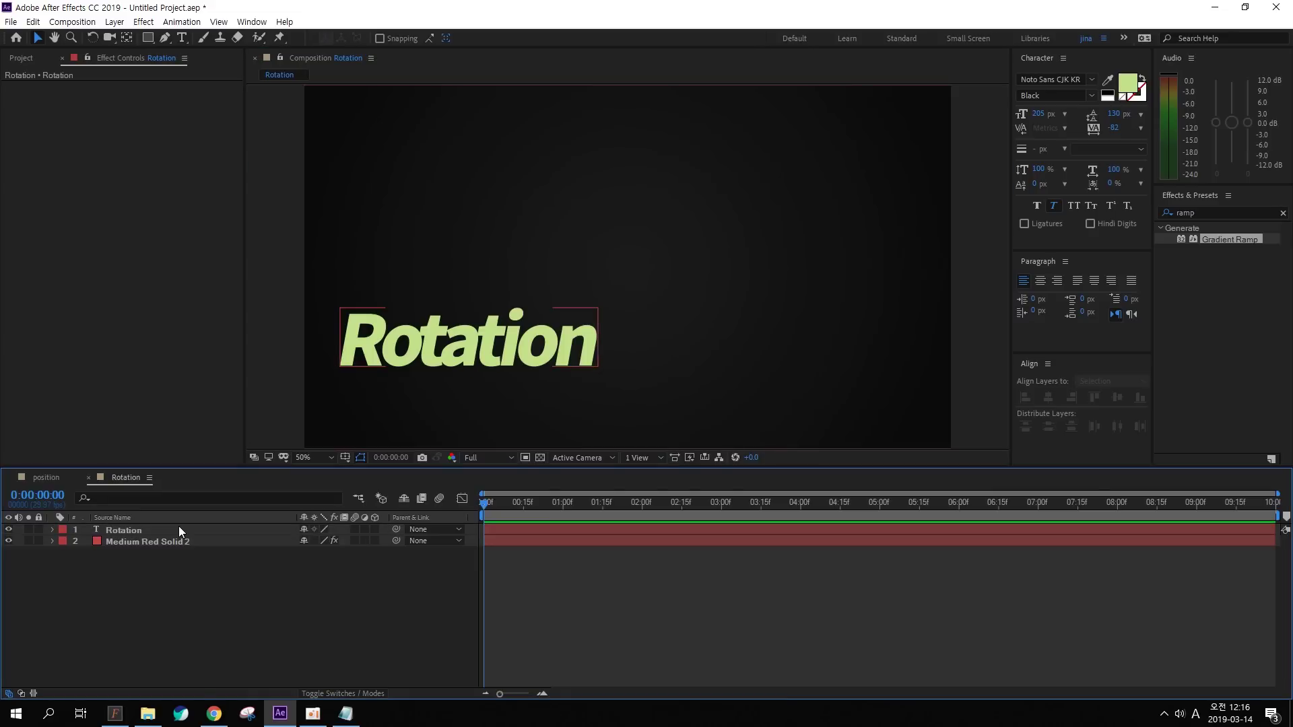
Duplicate the Rotation text layer twice and clear the layer selection
click(179, 527)
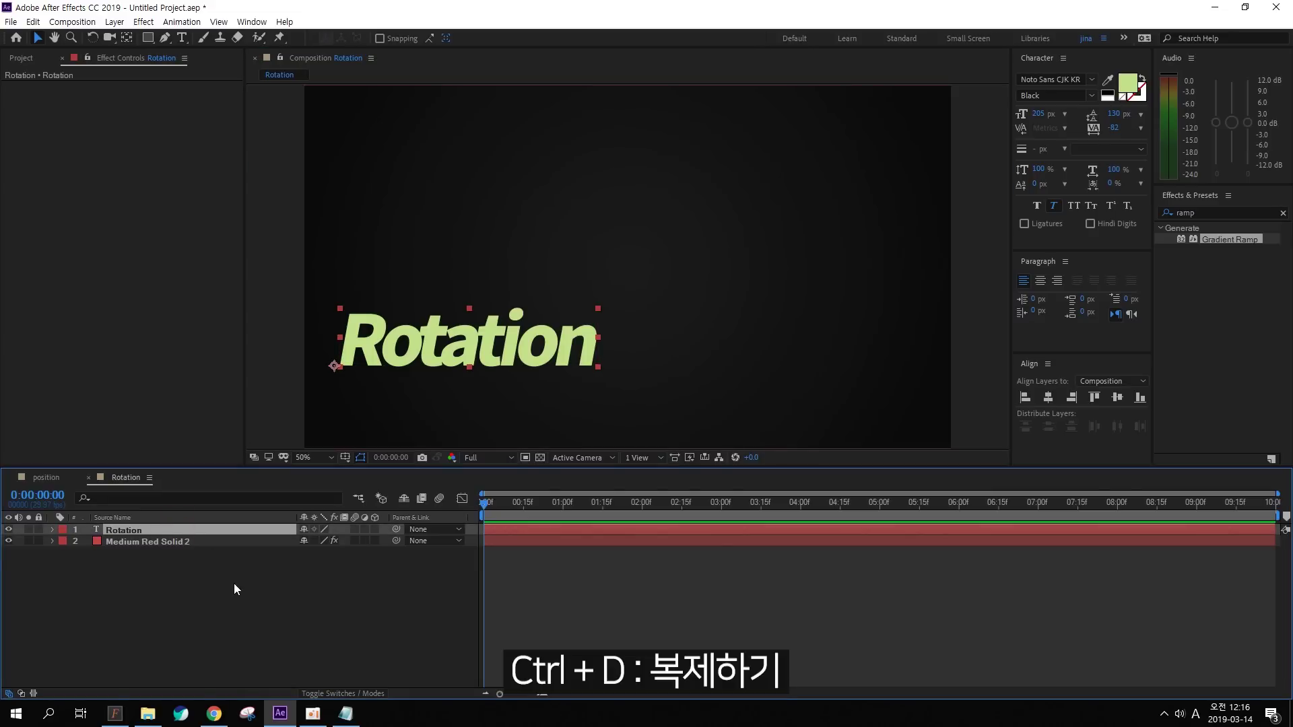
key(ctrl+d)
key(ctrl+d)
click(281, 640)
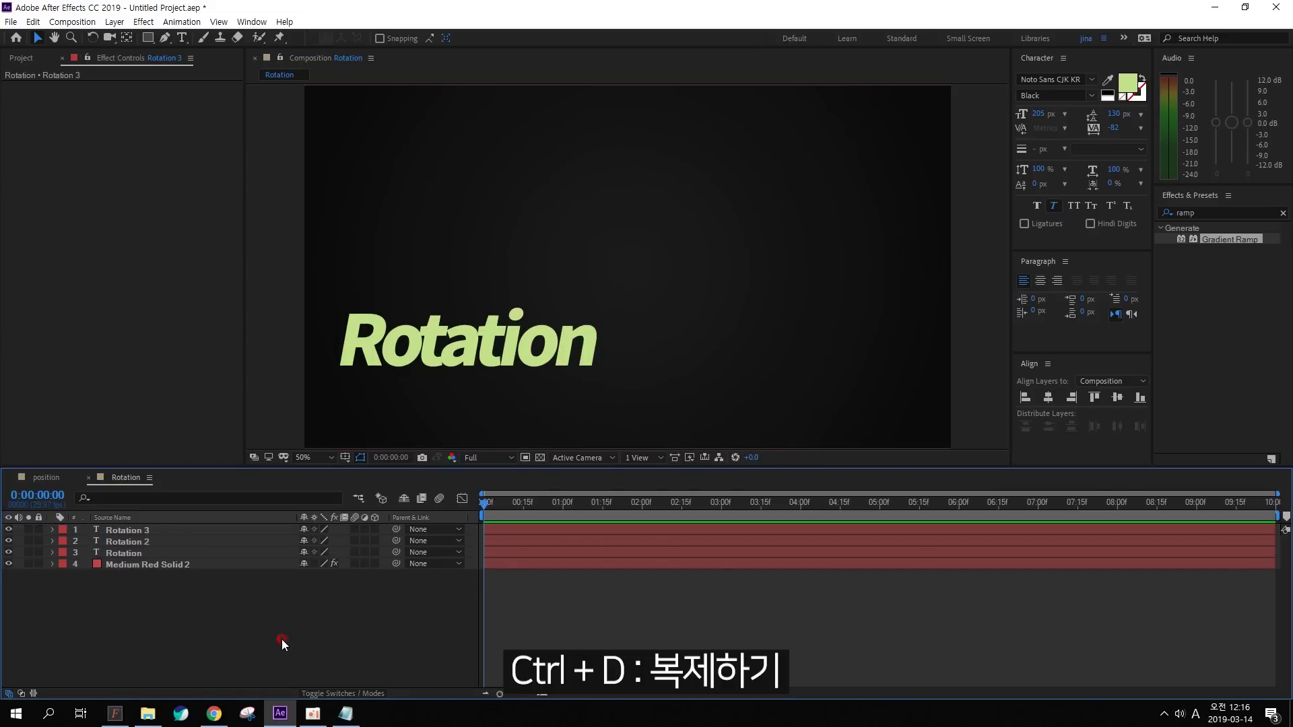
Spread the three Rotation texts over the composition: one at the lower left, one at the right, one at the upper left
click(513, 353)
drag(513, 353, 512, 390)
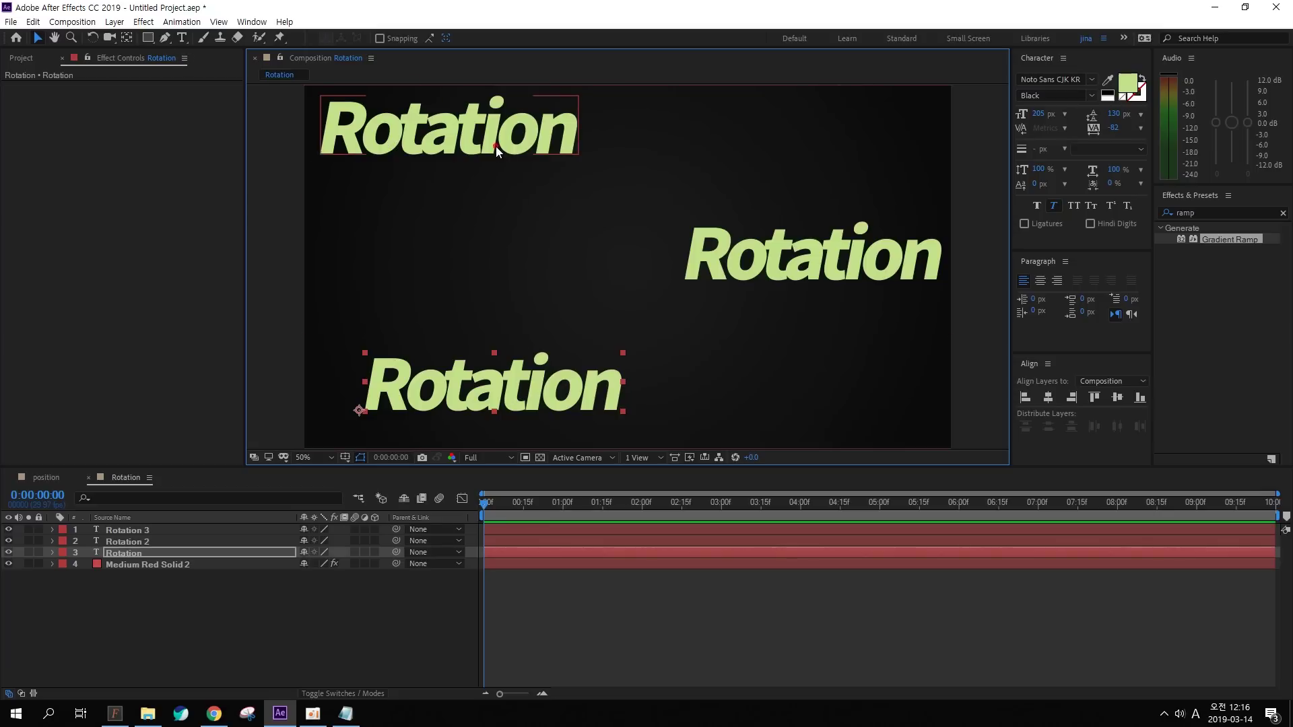
drag(495, 147, 519, 177)
Examine how the text layers in the position composition use scale, blur and opacity for depth, and return to the Rotation composition
click(36, 478)
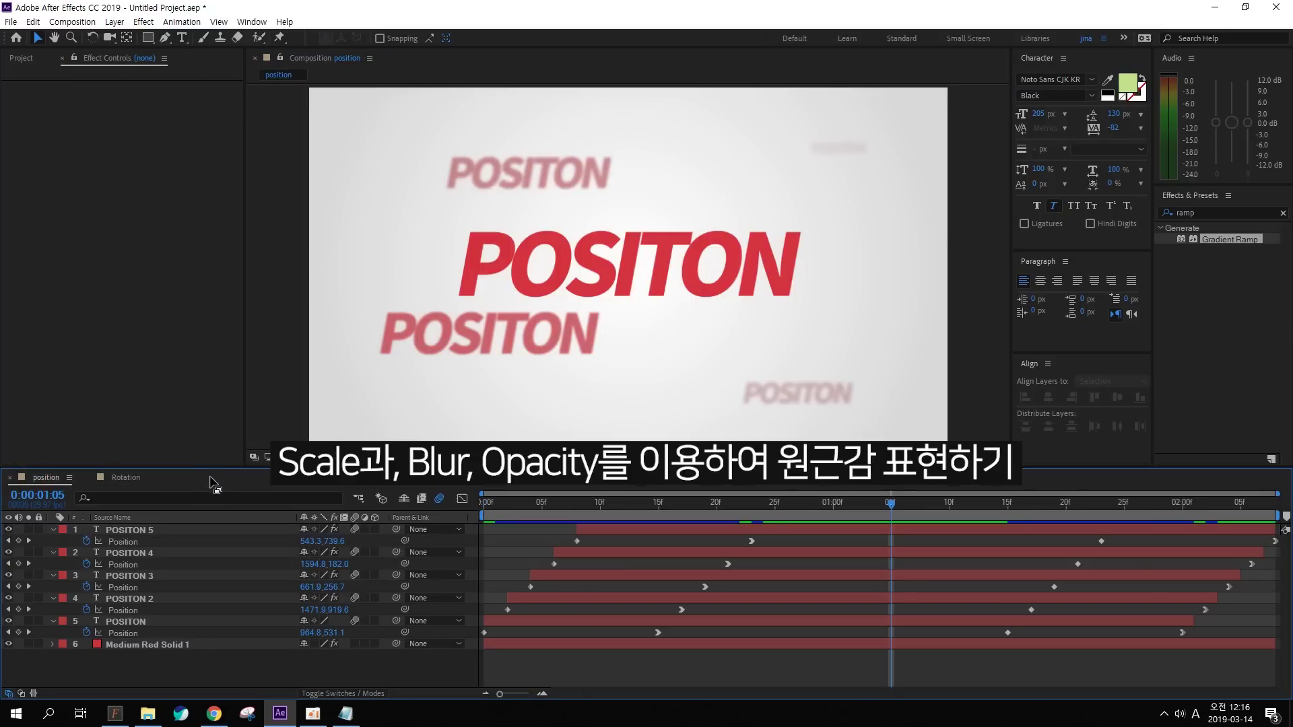
click(512, 337)
click(757, 394)
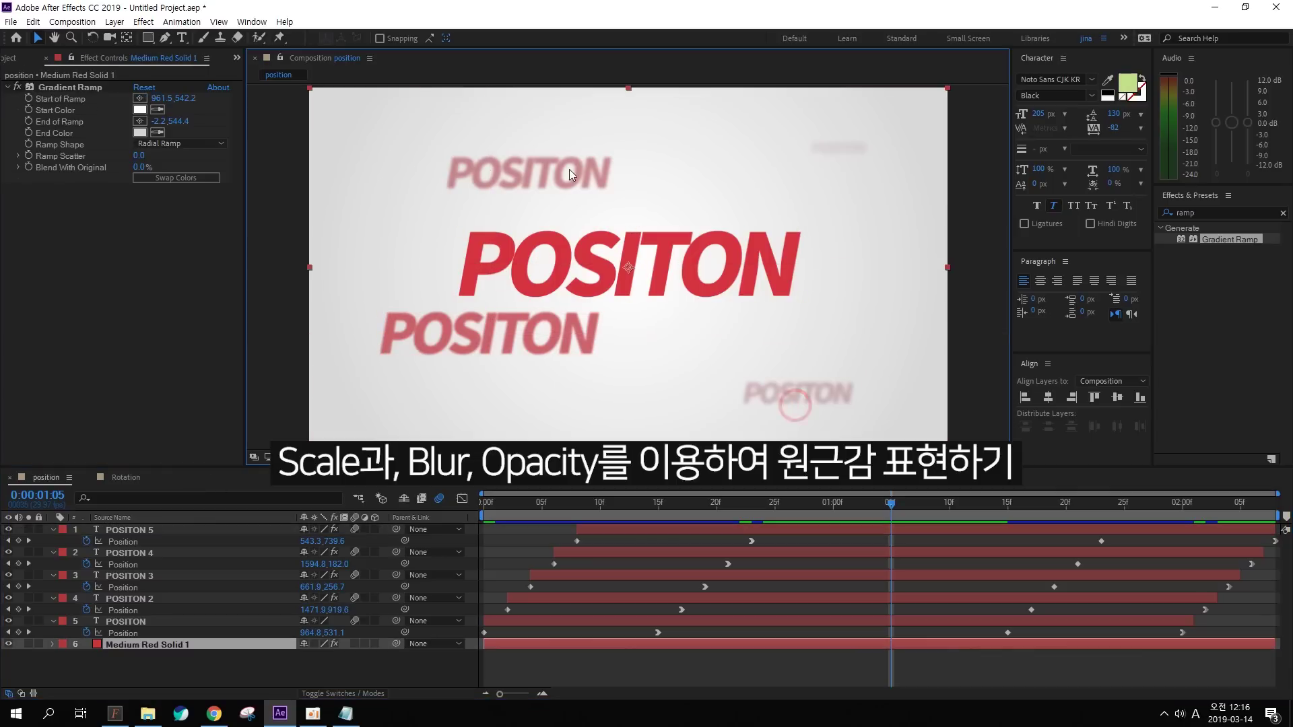
key(F2)
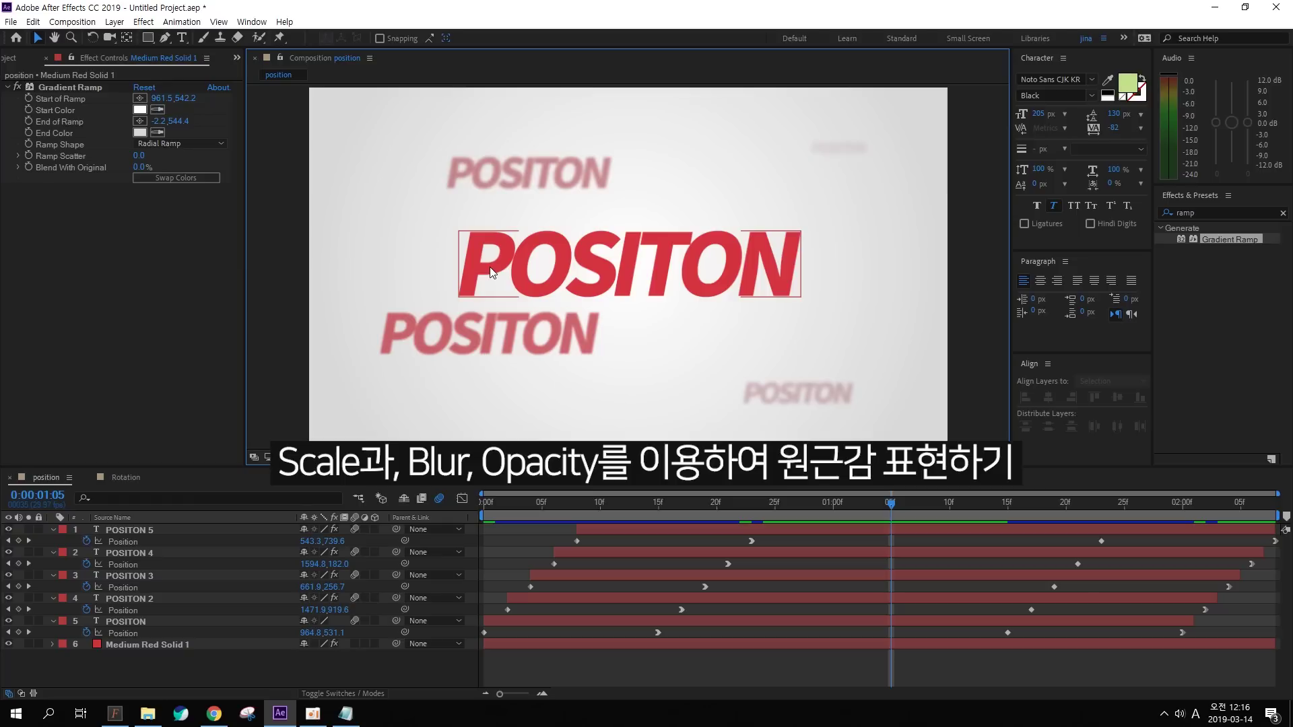
click(485, 334)
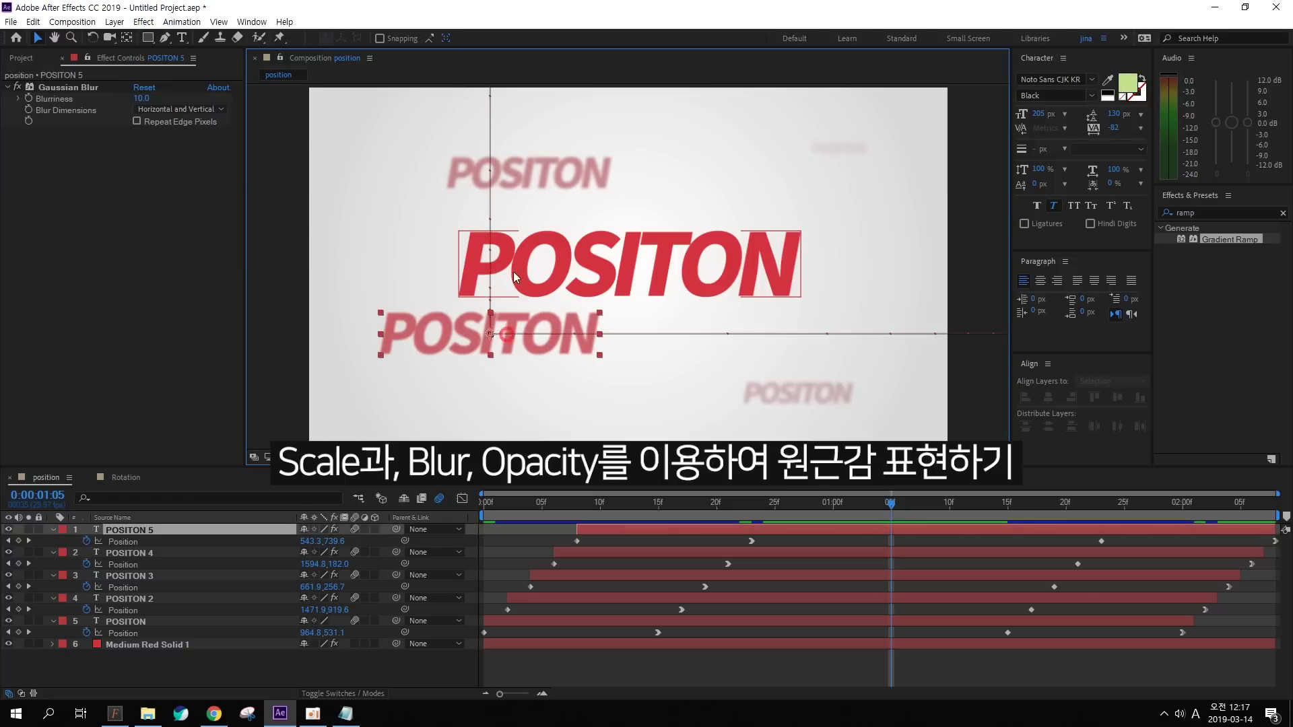
click(532, 174)
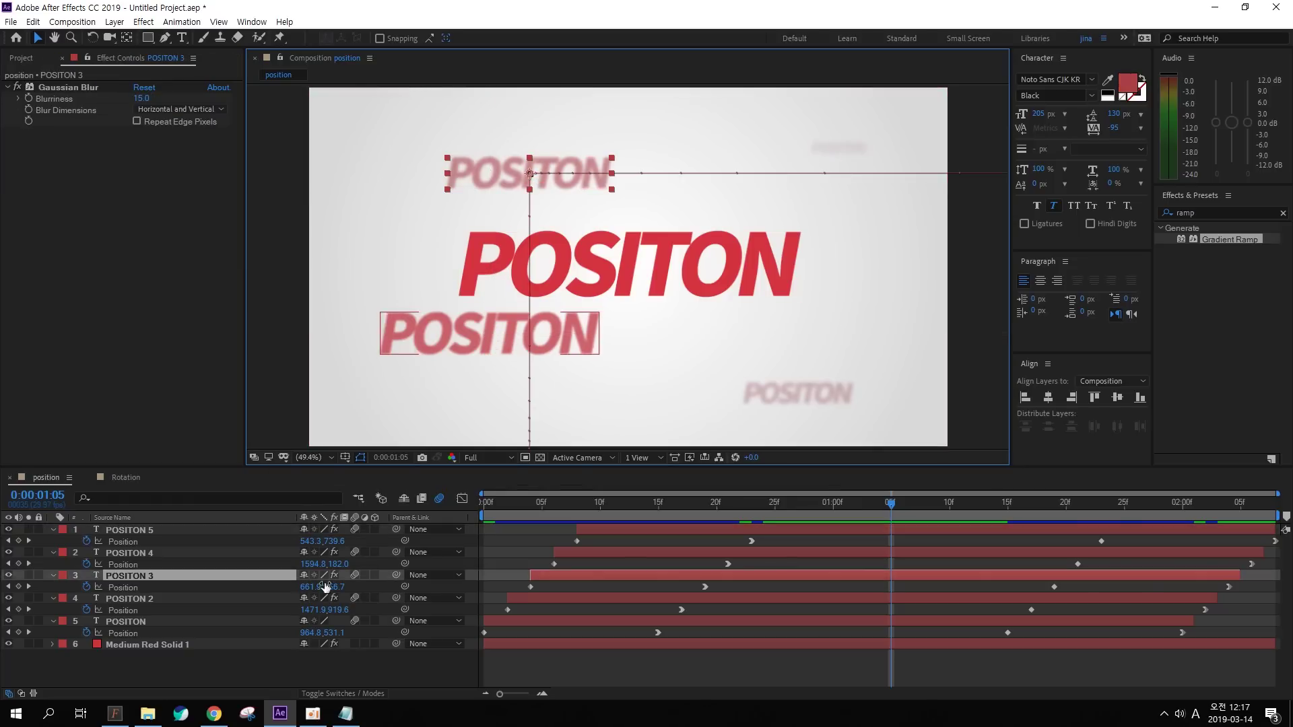
click(128, 477)
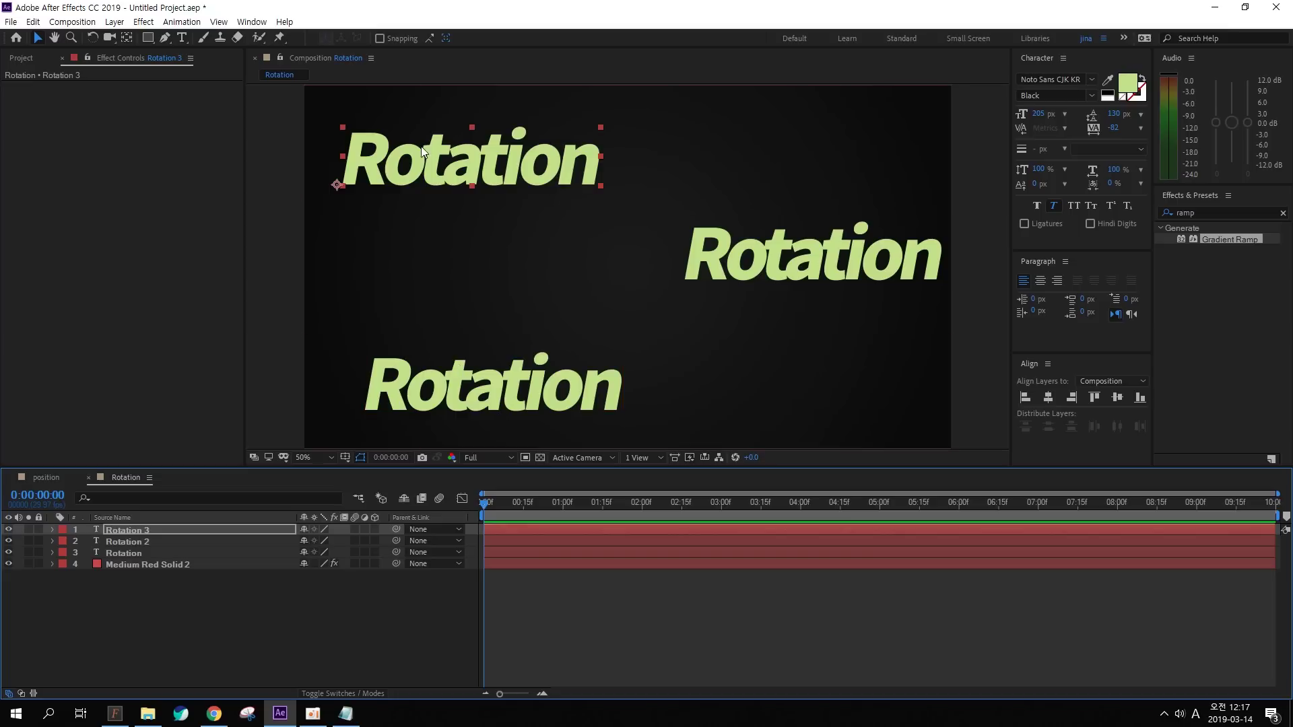
Scale the lower Rotation text to 215% and move it so it fills the lower part of the composition
click(429, 390)
key(s)
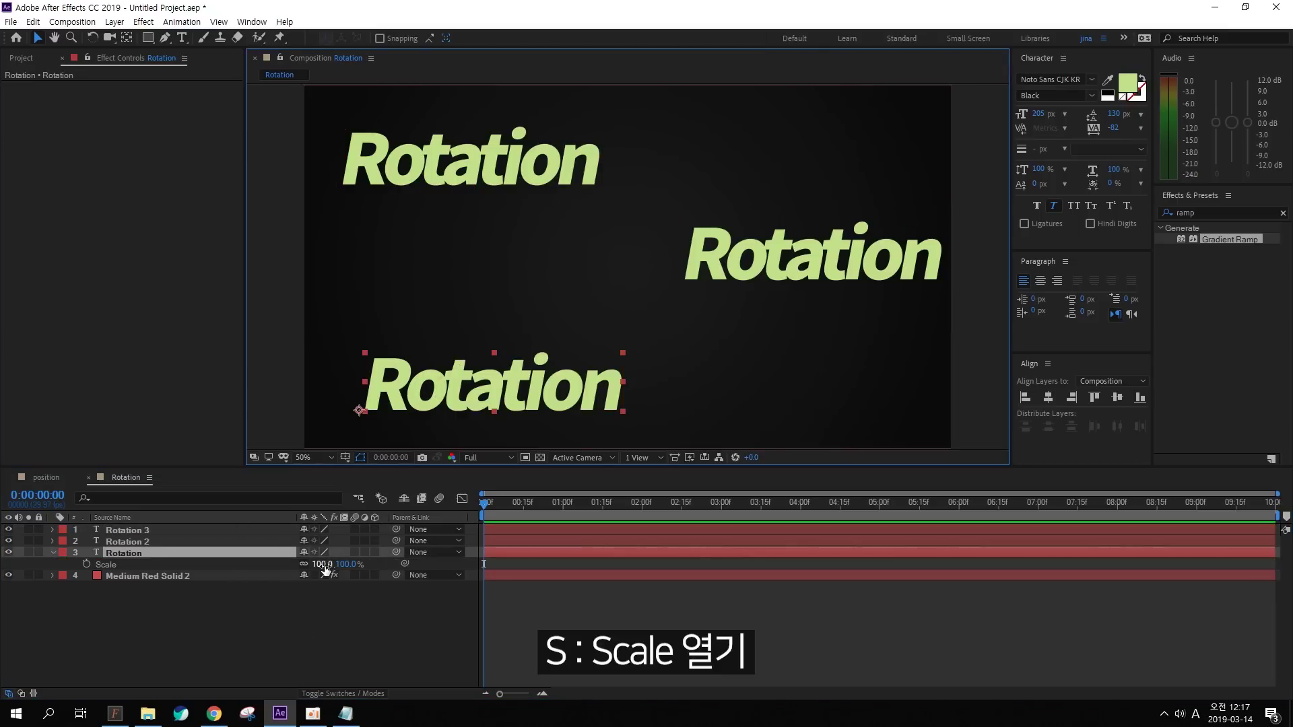
drag(324, 570, 395, 558)
drag(594, 399, 545, 417)
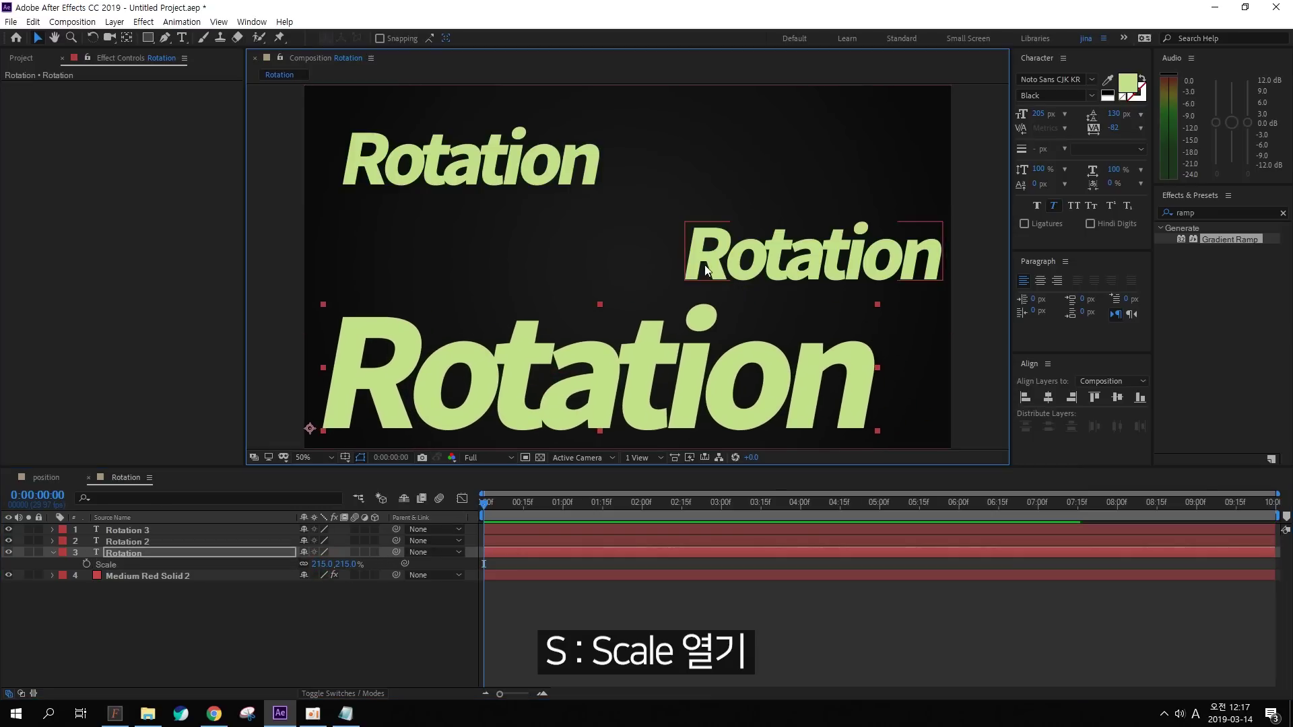
Scale the Rotation 2 text to 147% and place it against the right edge of the composition
click(790, 271)
key(s)
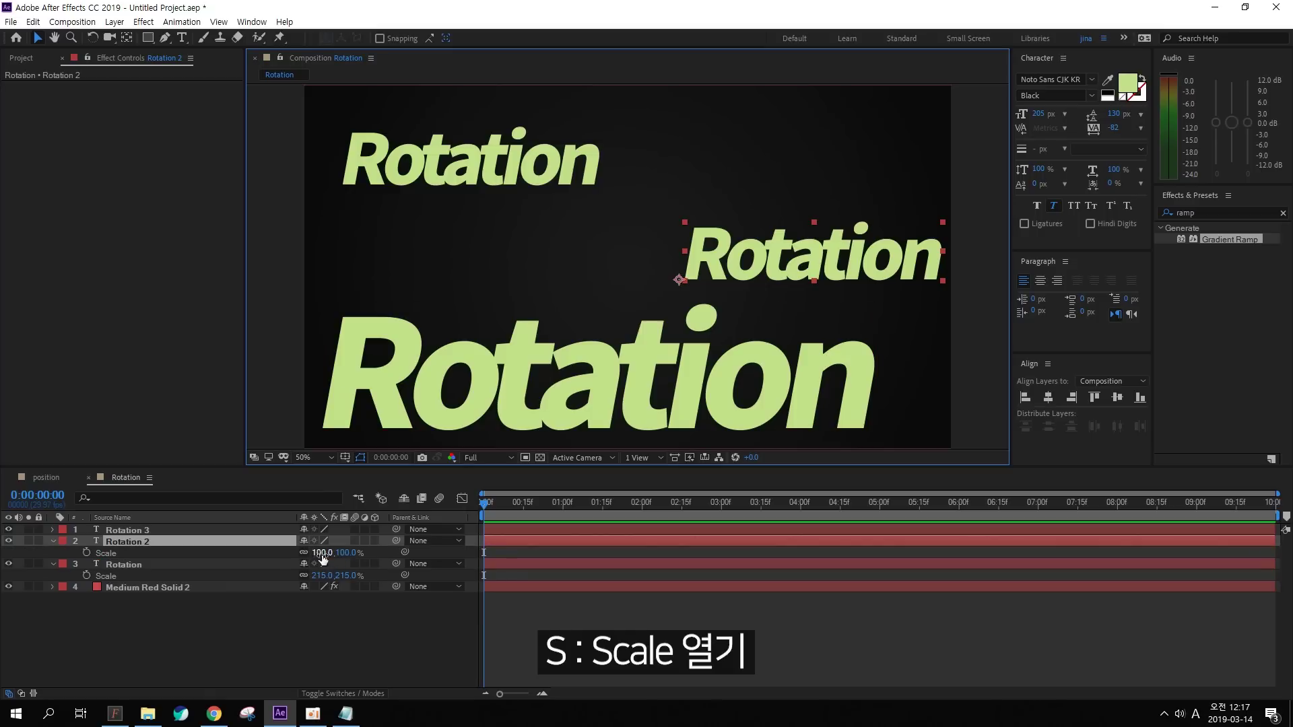
drag(323, 553, 355, 545)
drag(842, 256, 684, 263)
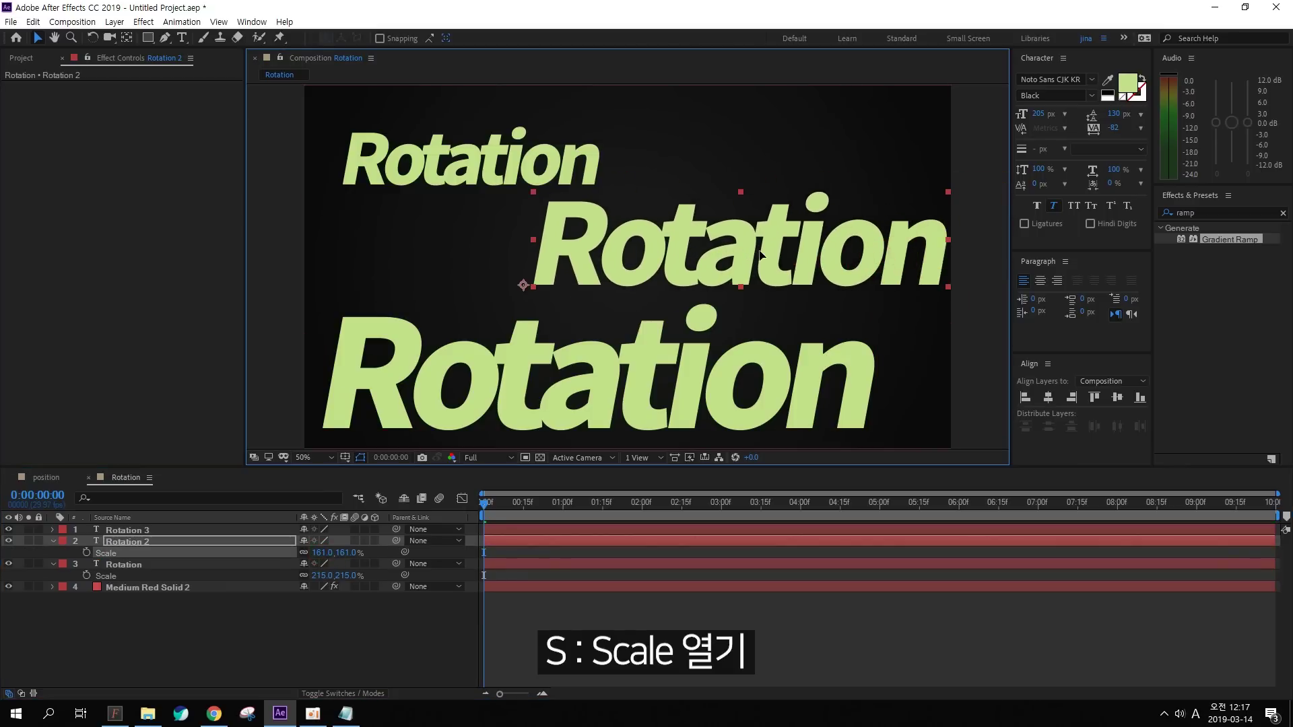
drag(310, 555, 303, 555)
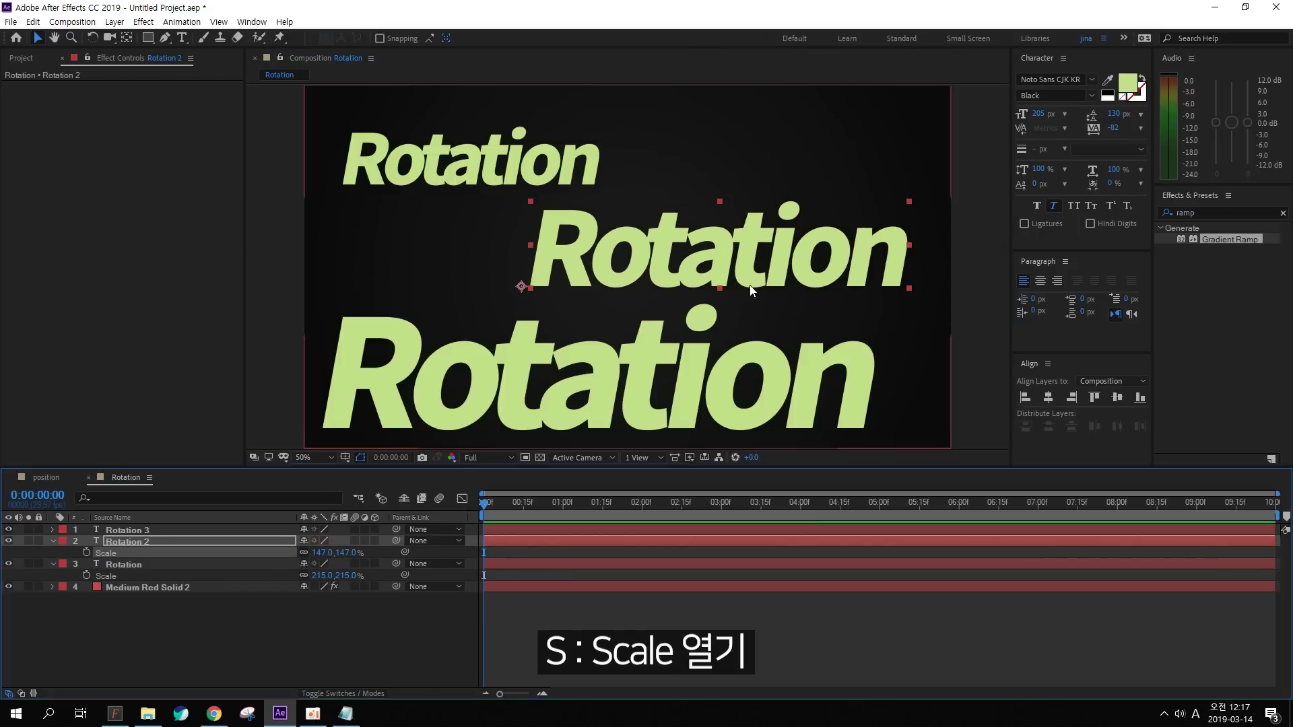
drag(769, 263, 808, 259)
Scale the Rotation 3 text to 129% and shift it slightly left in the upper-left area of the composition
click(472, 162)
key(s)
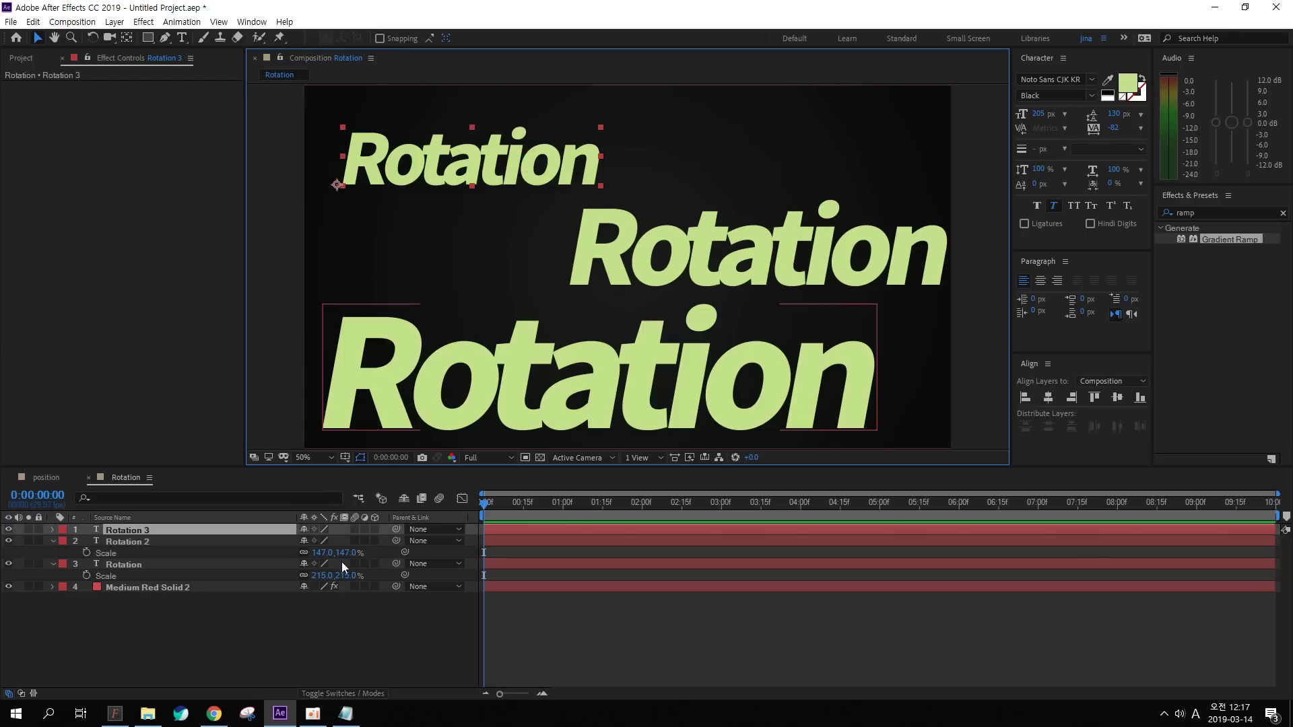
drag(324, 541, 343, 541)
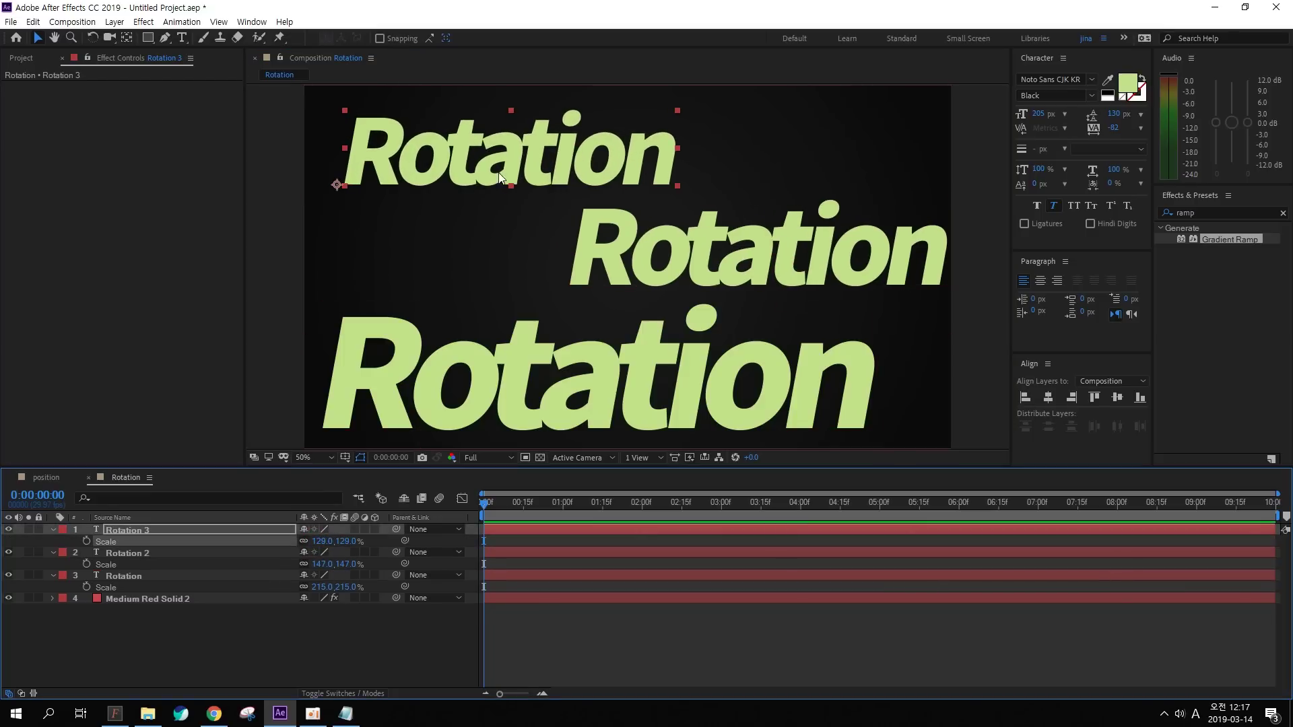
drag(496, 168, 472, 168)
Nudge the large Rotation text and Rotation 2 to even out the spacing between the three texts
drag(533, 374, 529, 364)
click(694, 263)
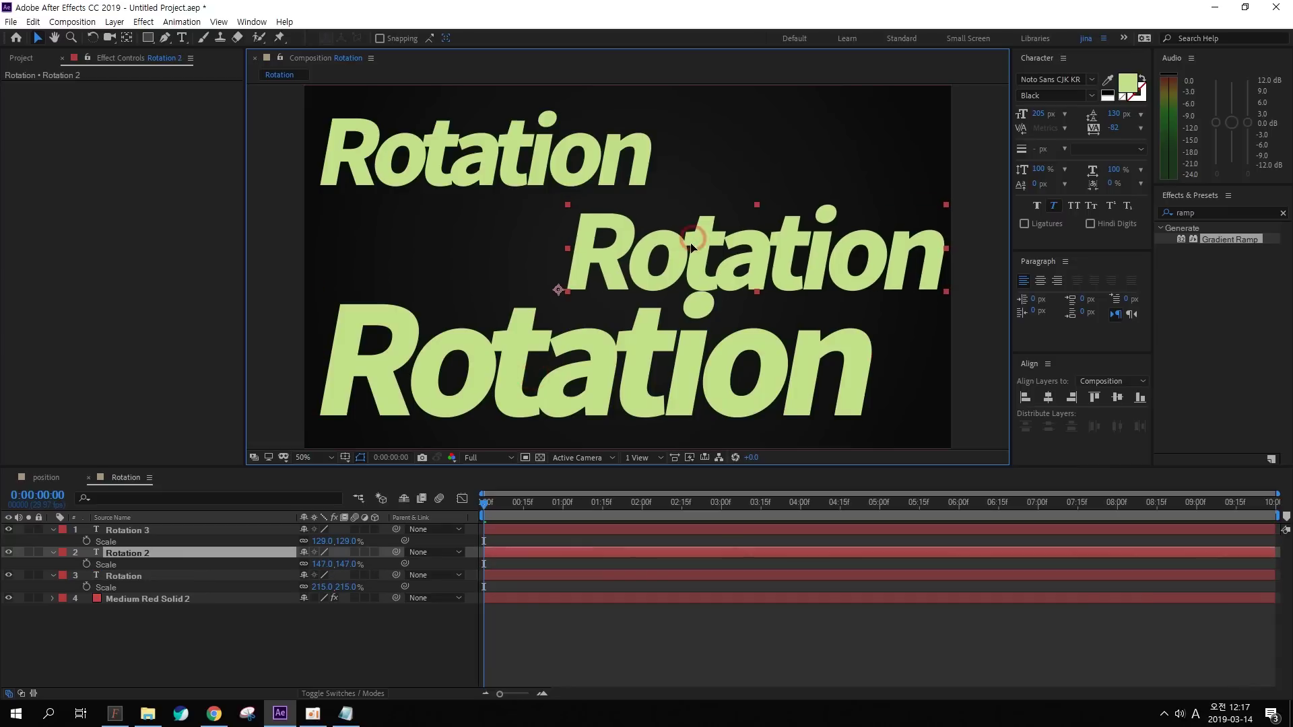
drag(607, 364, 602, 363)
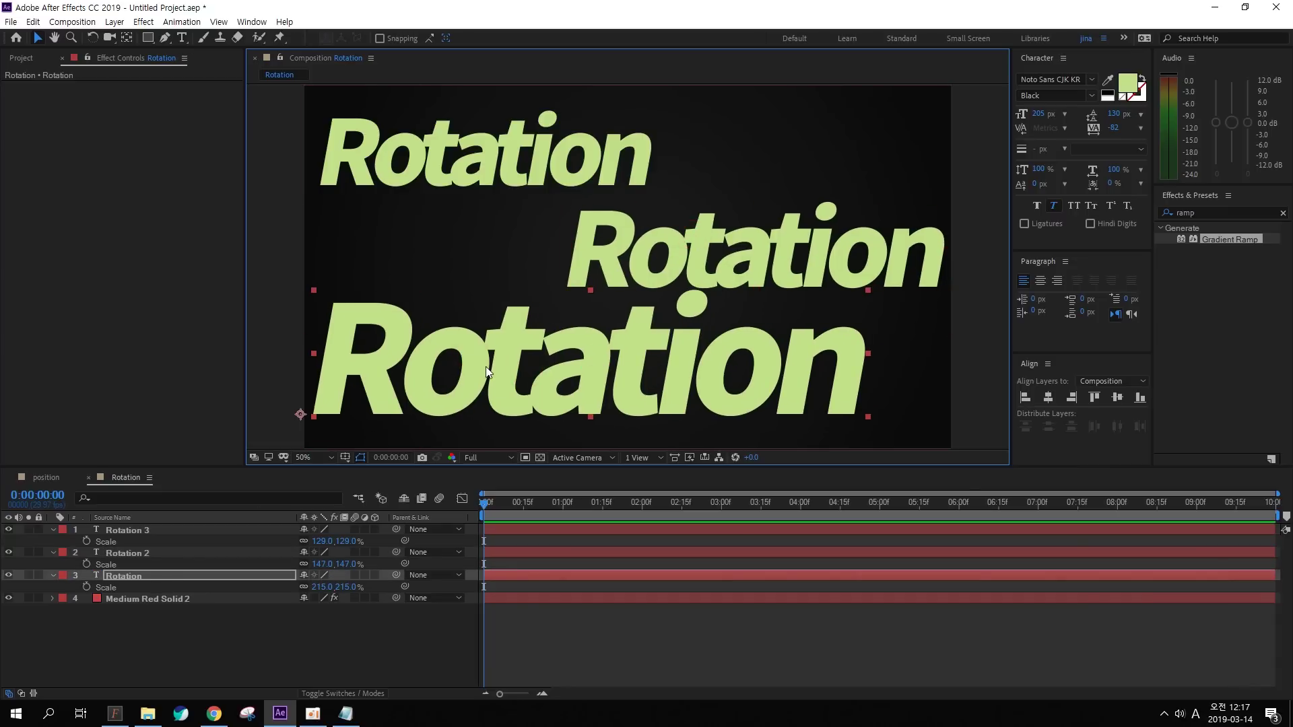
Set the opacity of the Rotation 2 text layer to 60%
click(802, 287)
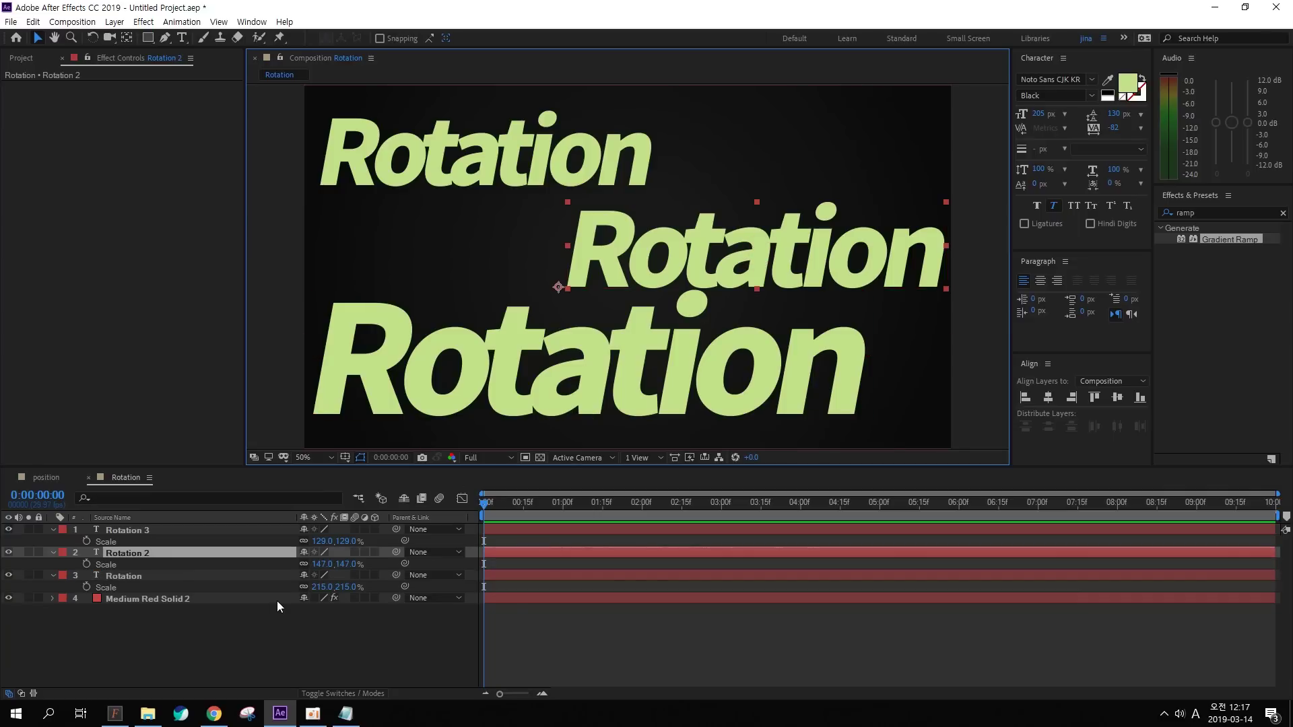
key(t)
drag(308, 564, 297, 565)
click(307, 563)
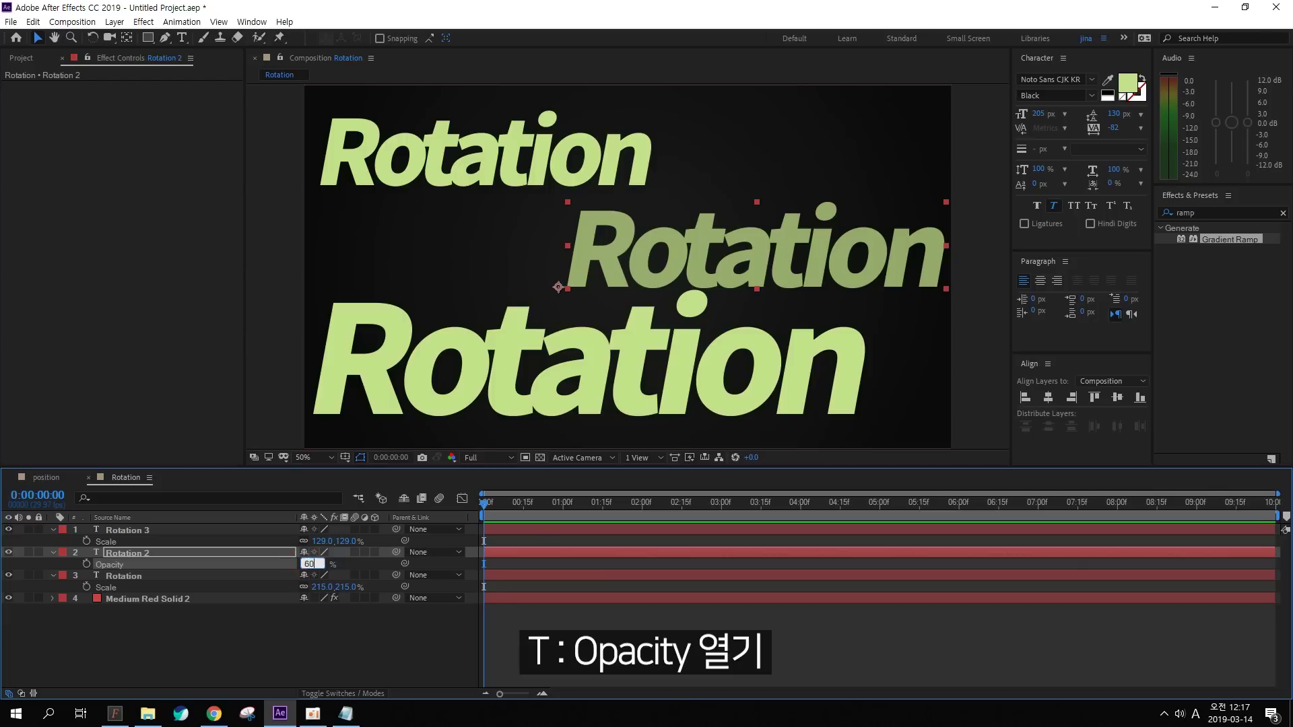
text(60)
key(Return)
Set the opacity of the Rotation 3 text layer to 30%
click(485, 152)
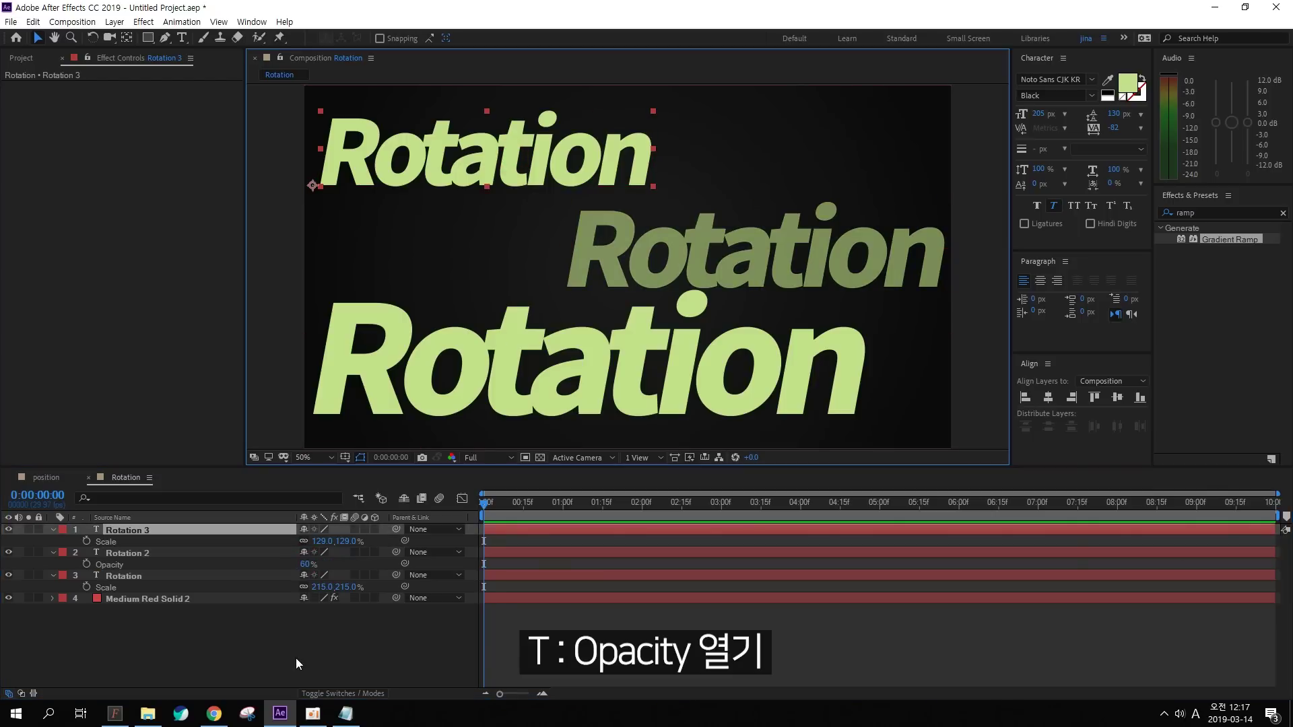
key(t)
click(308, 539)
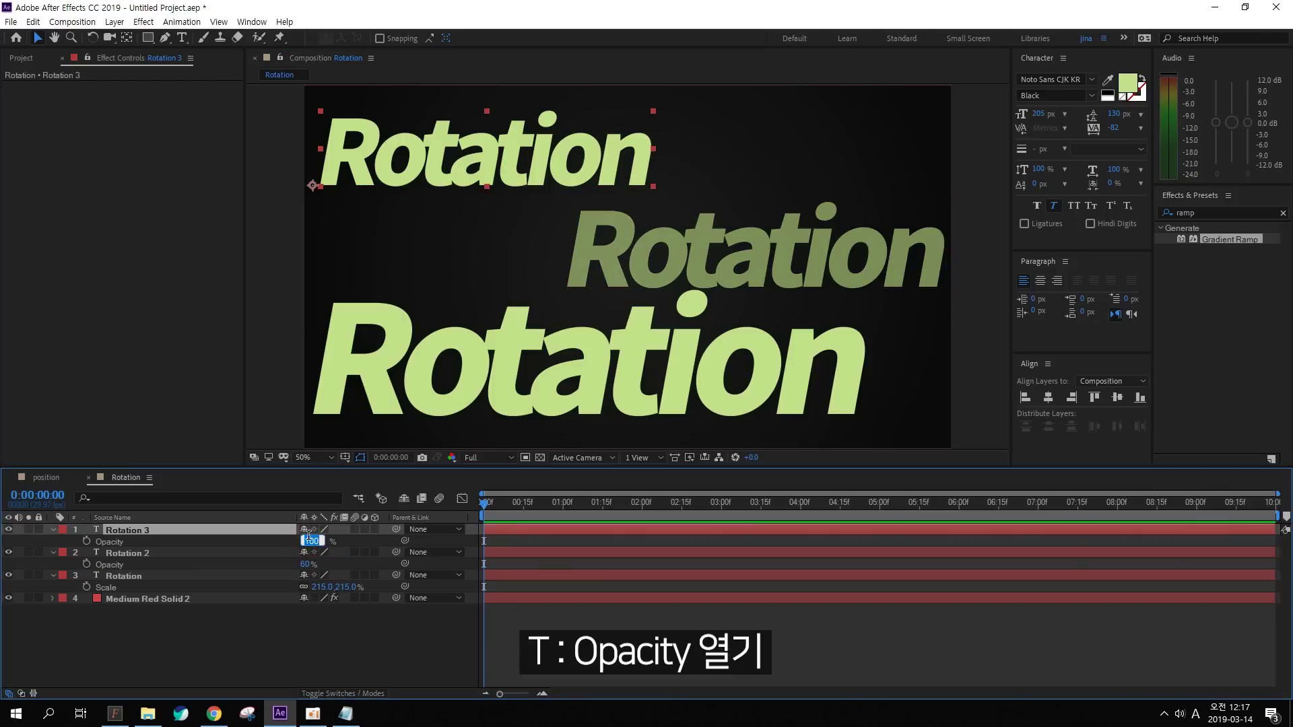
text(30)
key(Return)
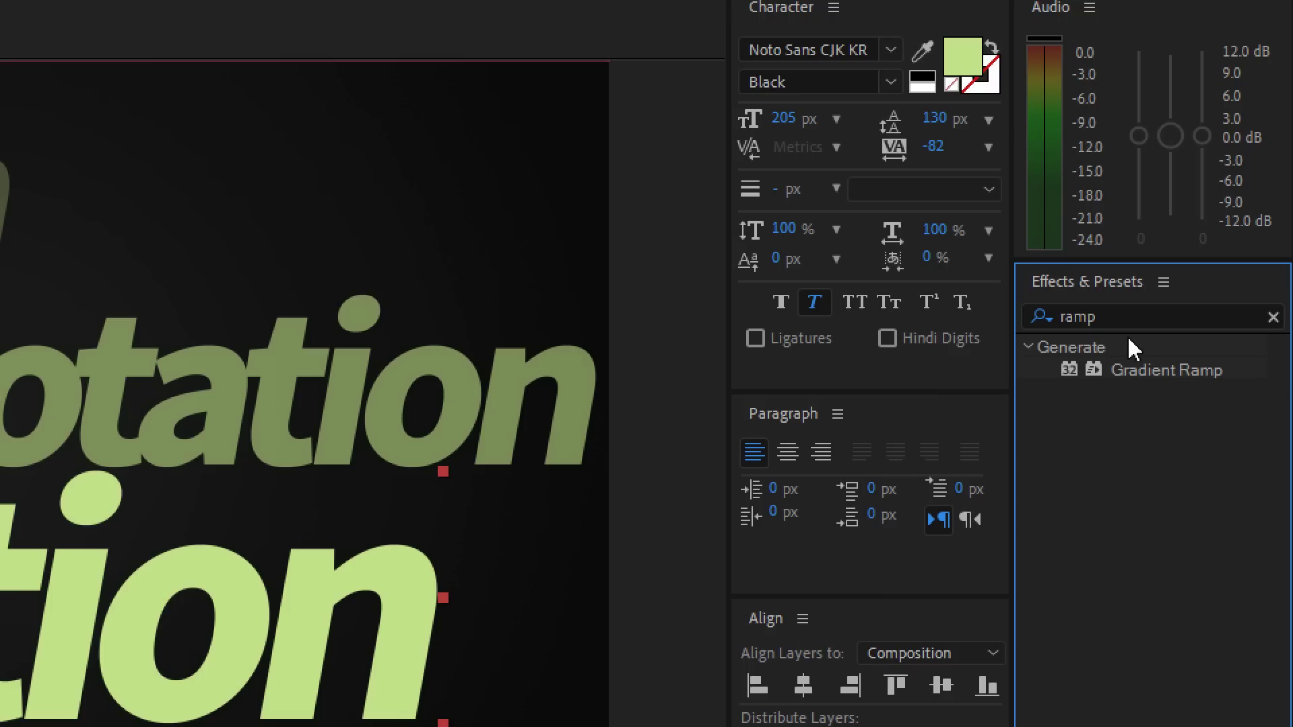
Search the effects for "gau" and apply Gaussian Blur to the Rotation 2 text with a Blurriness of 15
double_click(1120, 317)
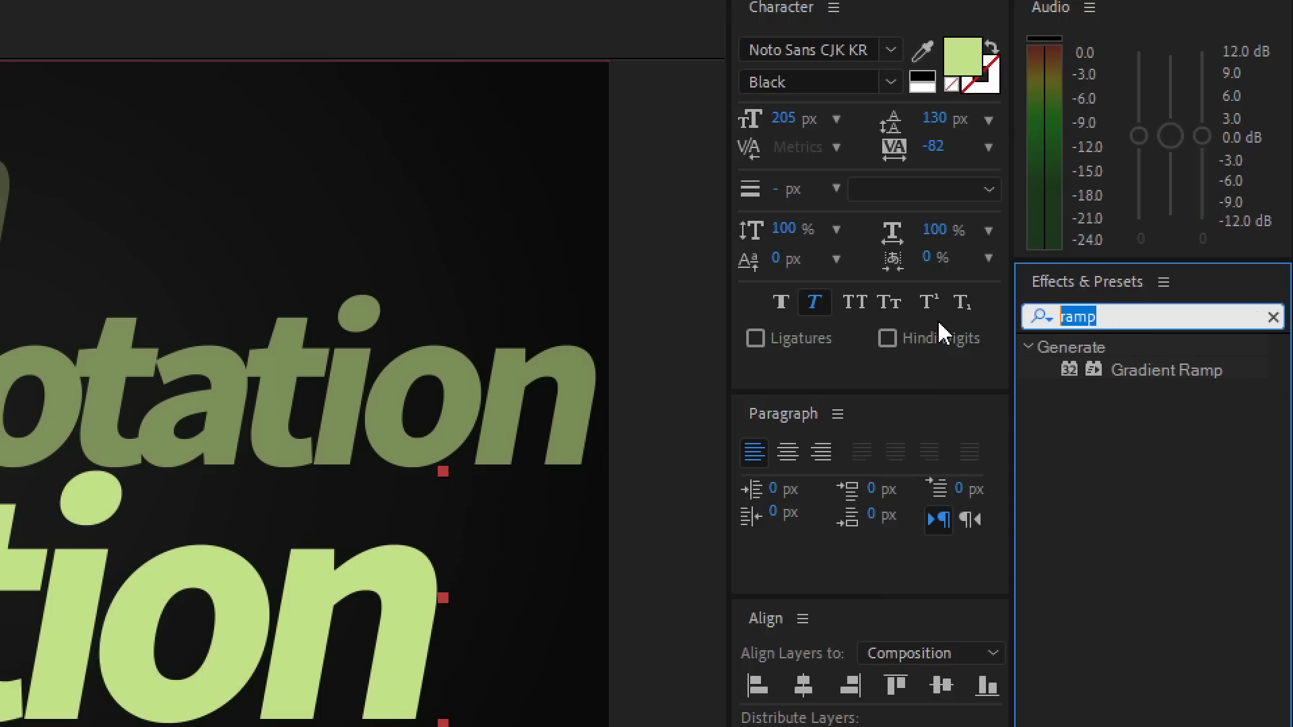
text(gau)
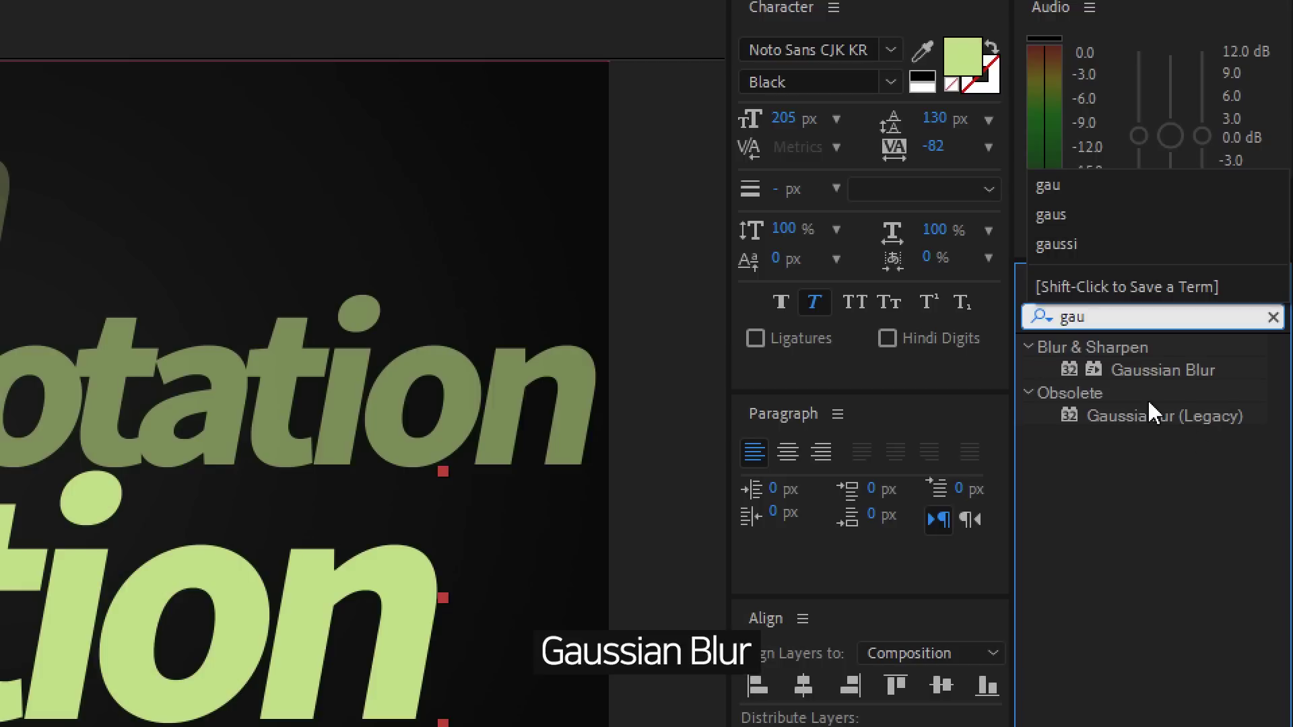
click(1196, 375)
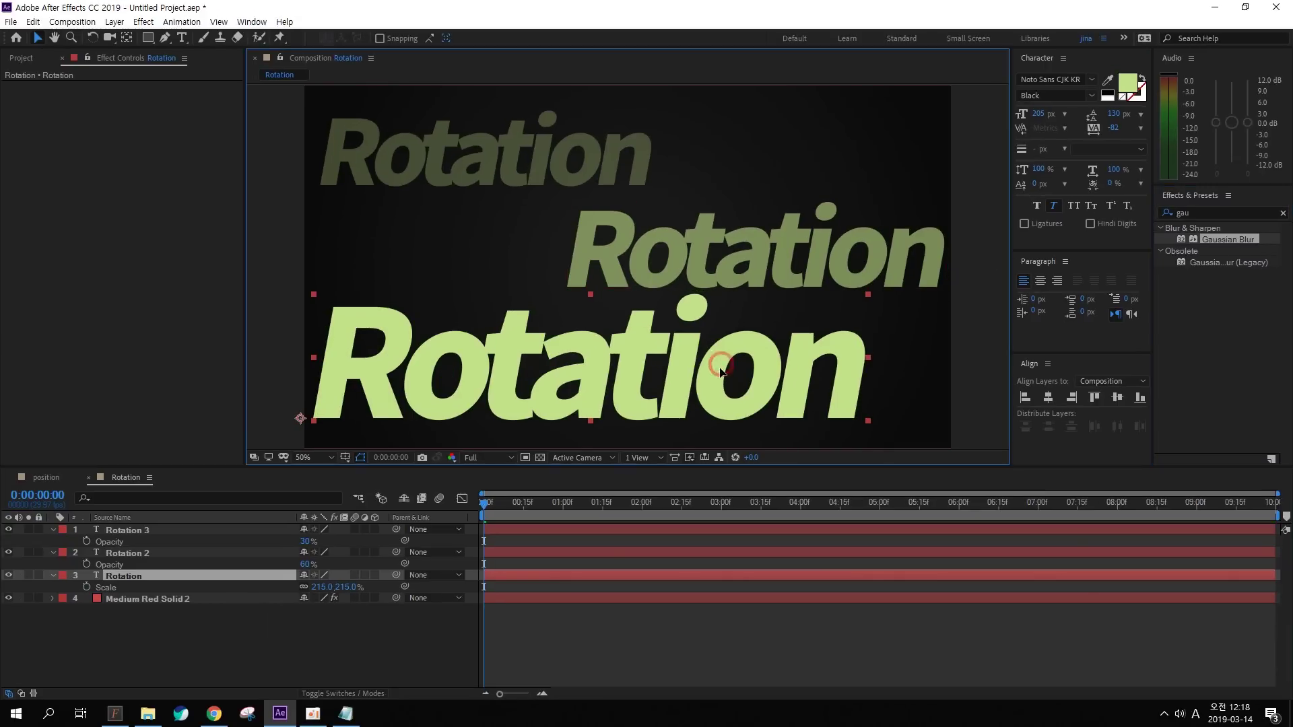
click(896, 251)
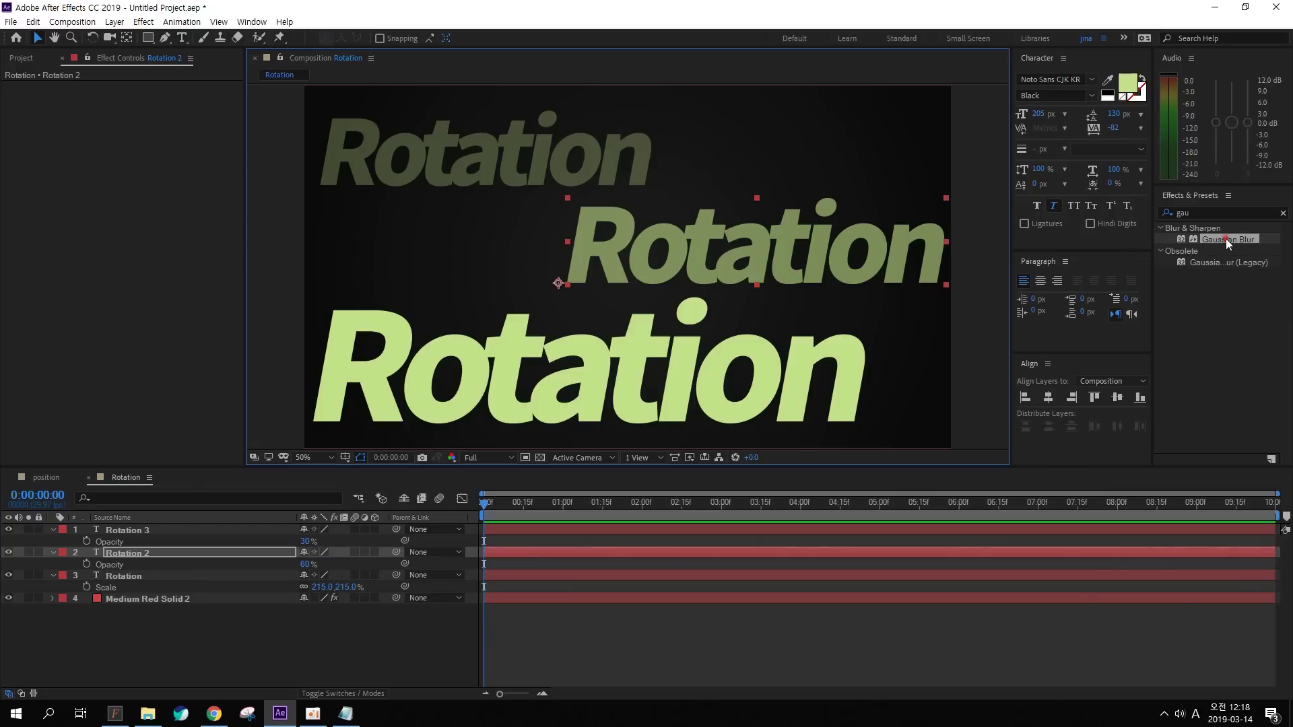
drag(1226, 239, 707, 240)
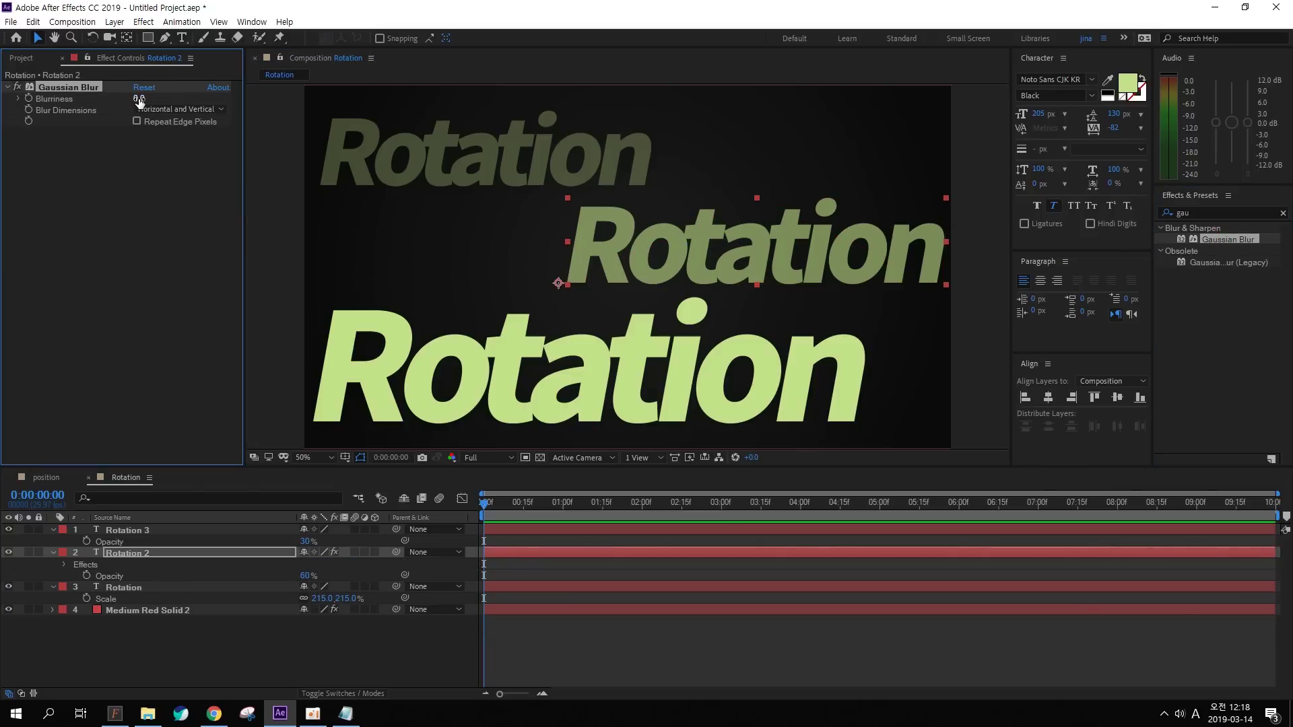
drag(140, 101, 153, 93)
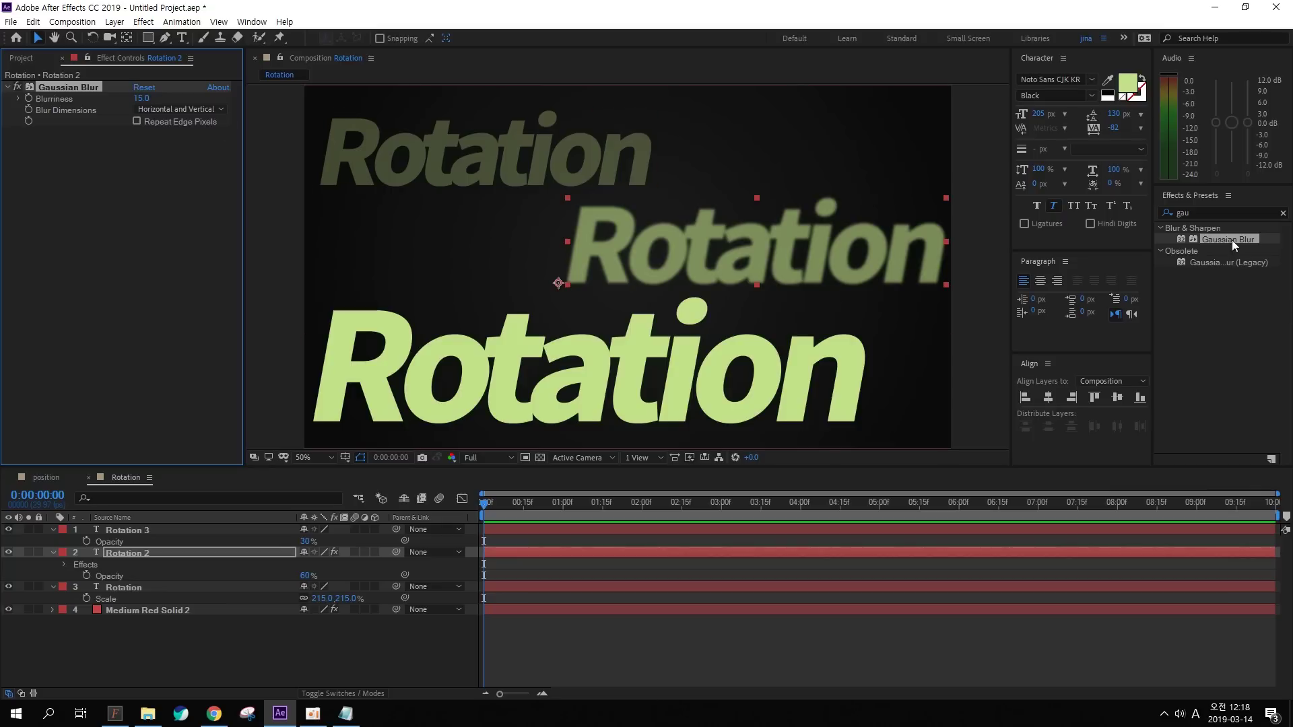
Apply Gaussian Blur to the Rotation 3 text and set its Blurriness to 30
drag(1235, 244, 499, 138)
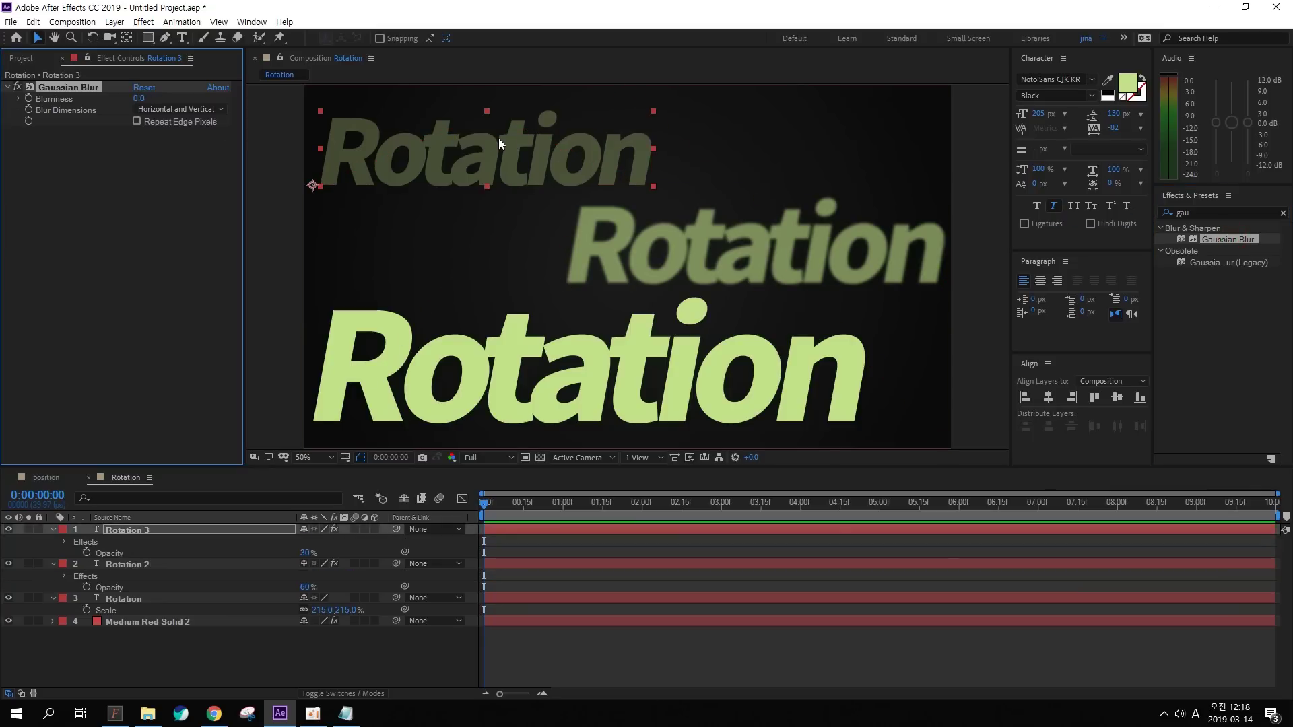
click(138, 98)
text(30)
key(Return)
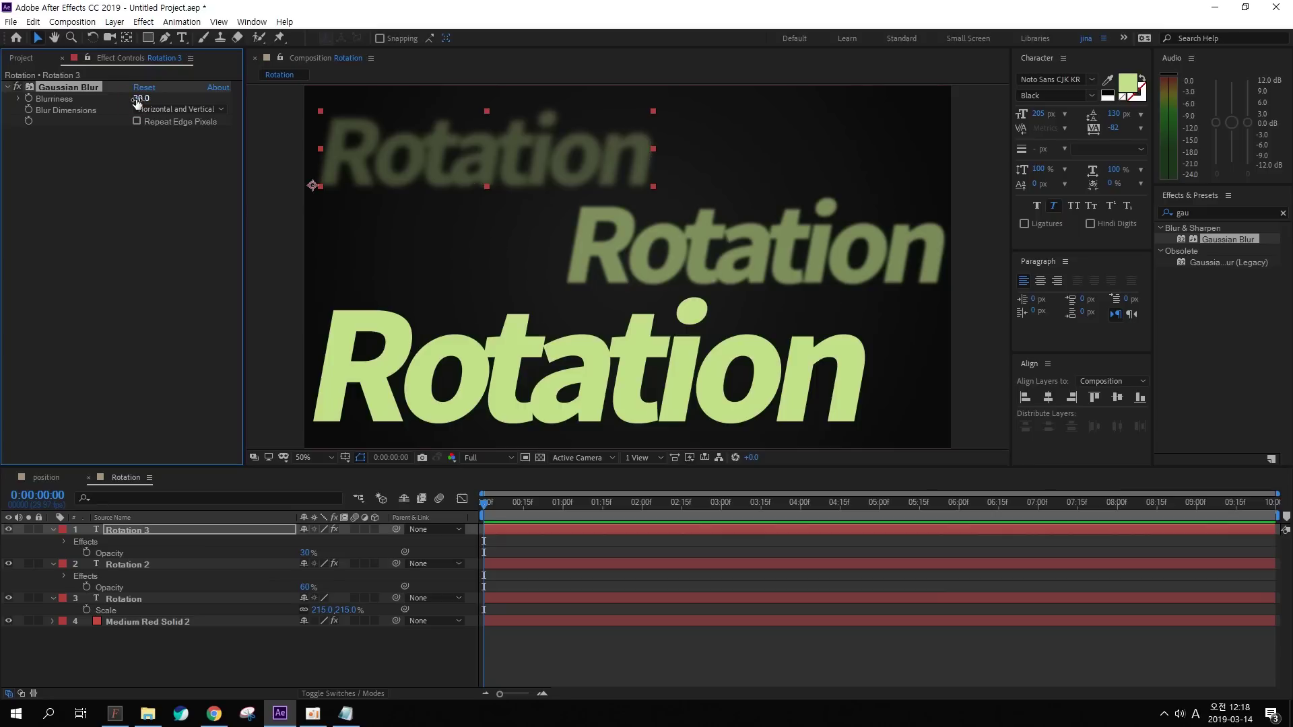
Change the Rotation 2 text's fill to the less saturated green B1C68C
click(762, 256)
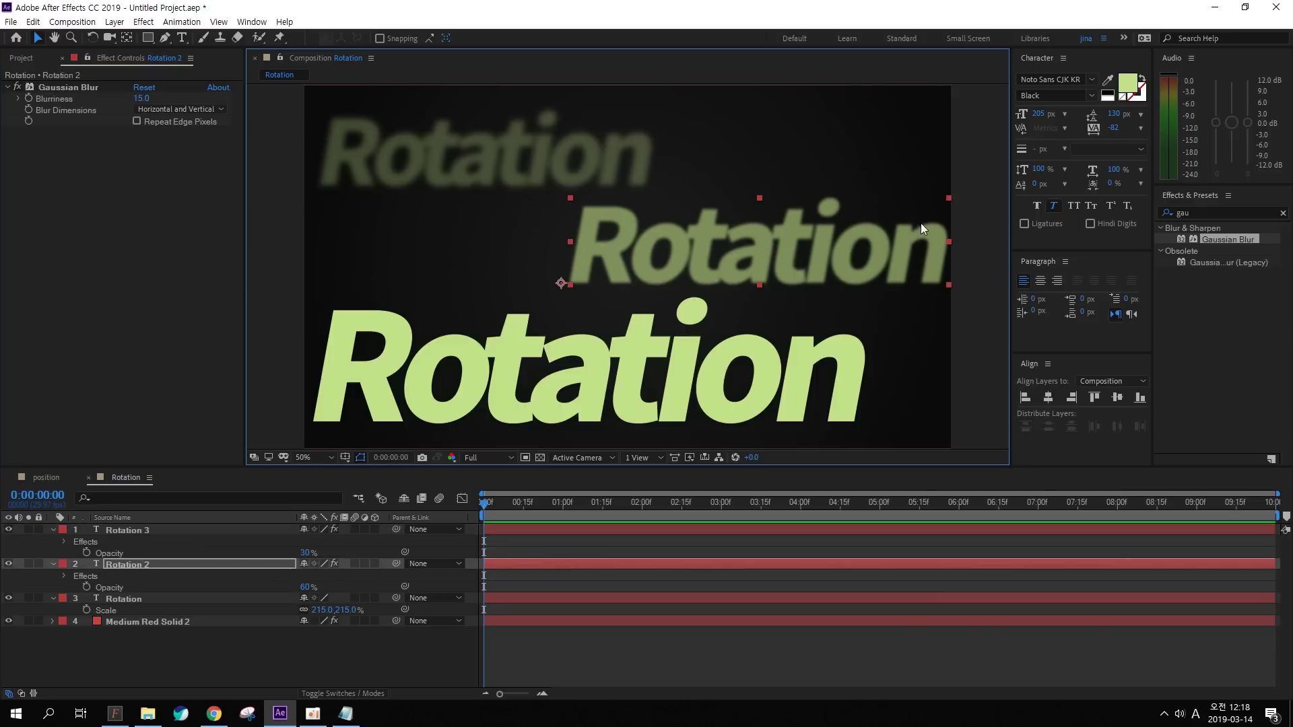
click(1127, 82)
drag(528, 358, 513, 367)
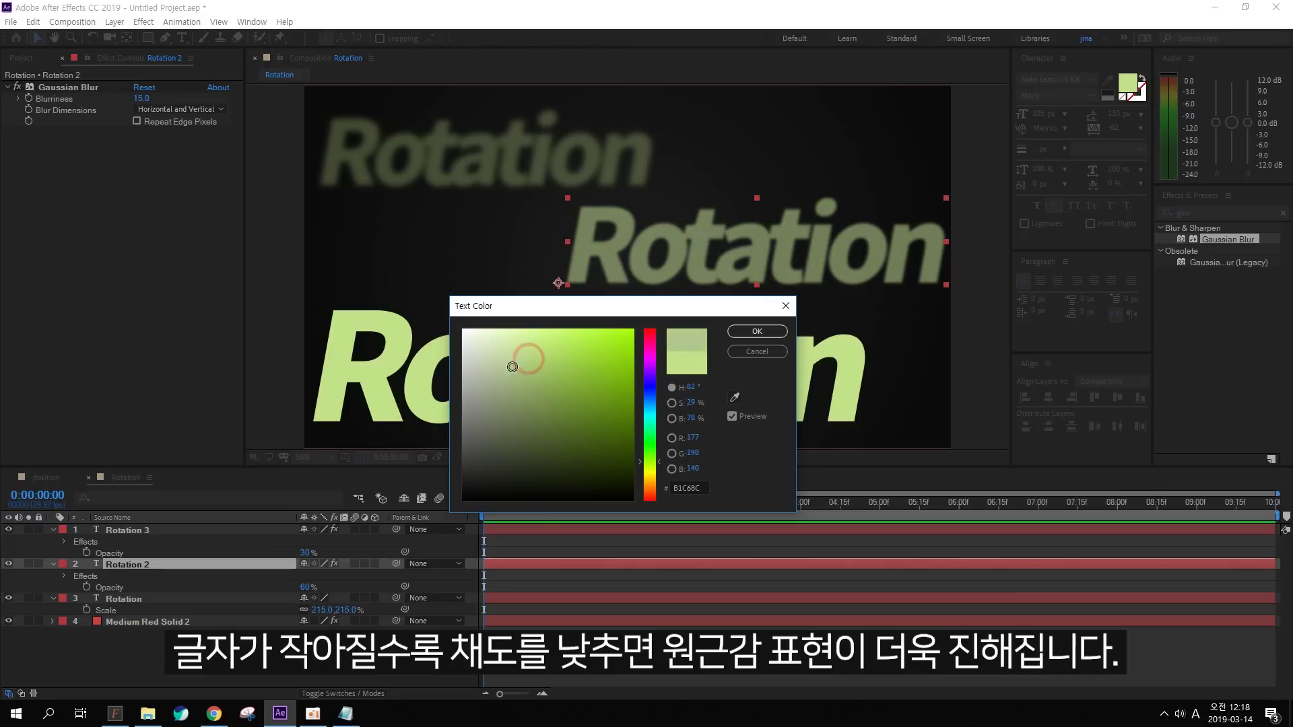
click(757, 331)
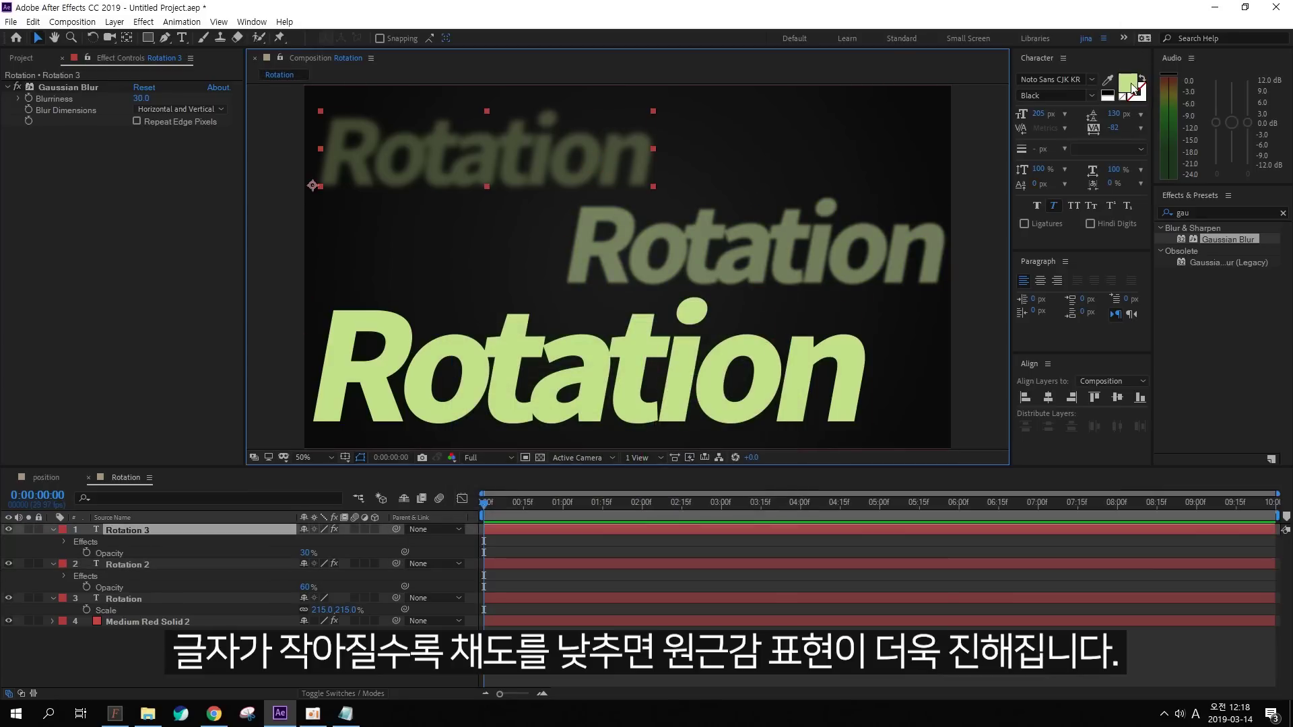
Change the Rotation 3 text's fill to the grayish green ABB796 and clear the layer selection
click(1128, 84)
drag(530, 353, 493, 377)
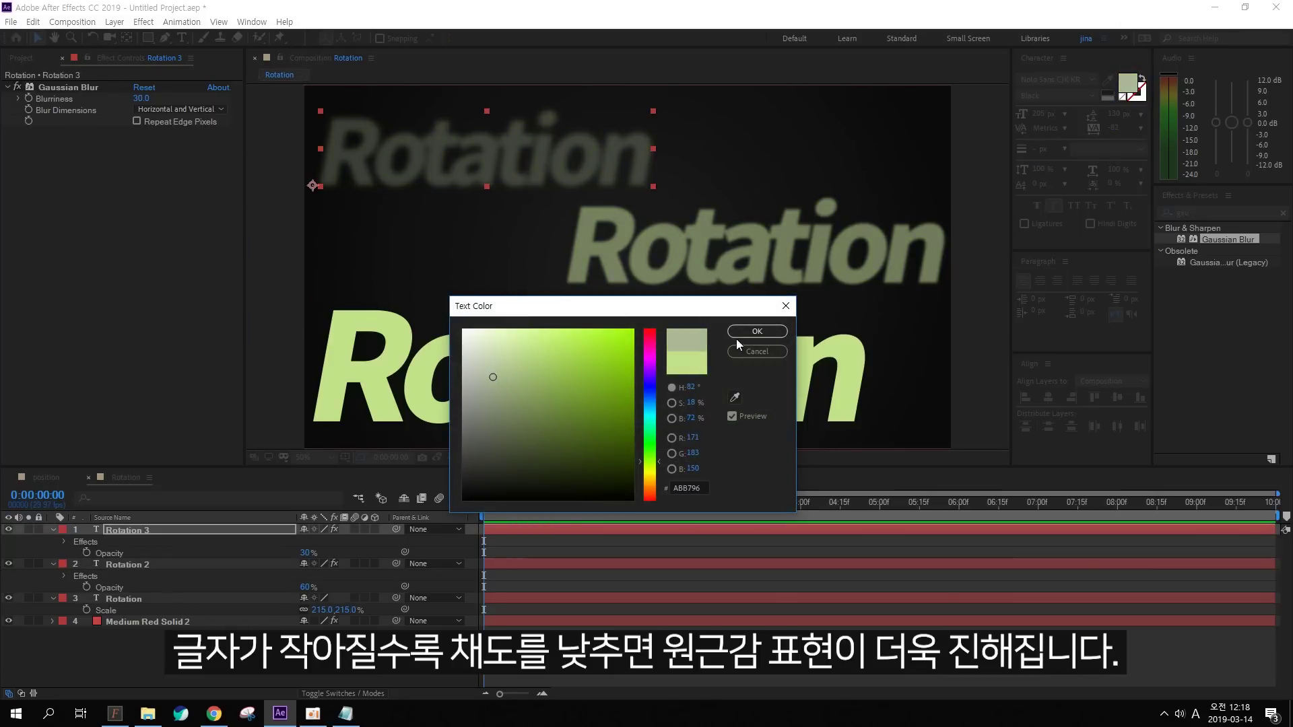
click(757, 330)
click(248, 419)
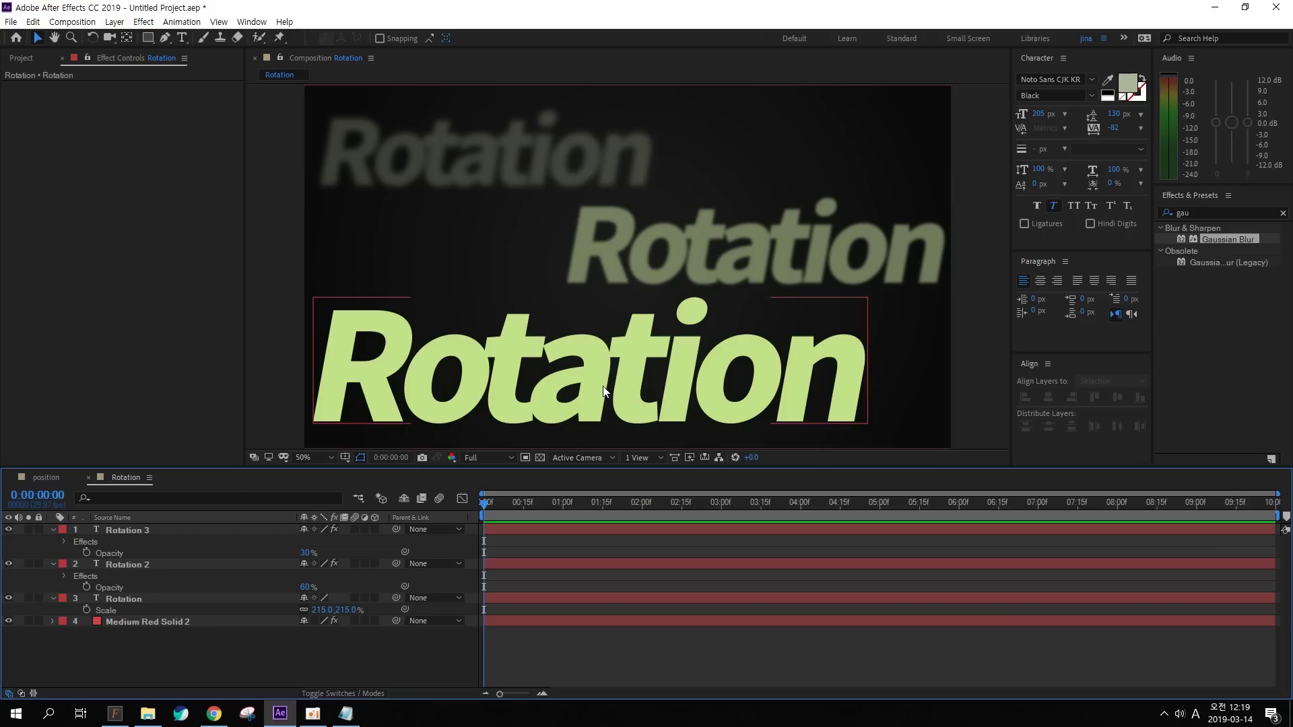
Move the large Rotation text's anchor point to its center and try out its Rotation property
click(419, 393)
key(y)
drag(301, 424, 599, 369)
key(r)
mouse_move(315, 611)
mouse_down()
mouse_move(371, 598)
mouse_move(312, 597)
mouse_up()
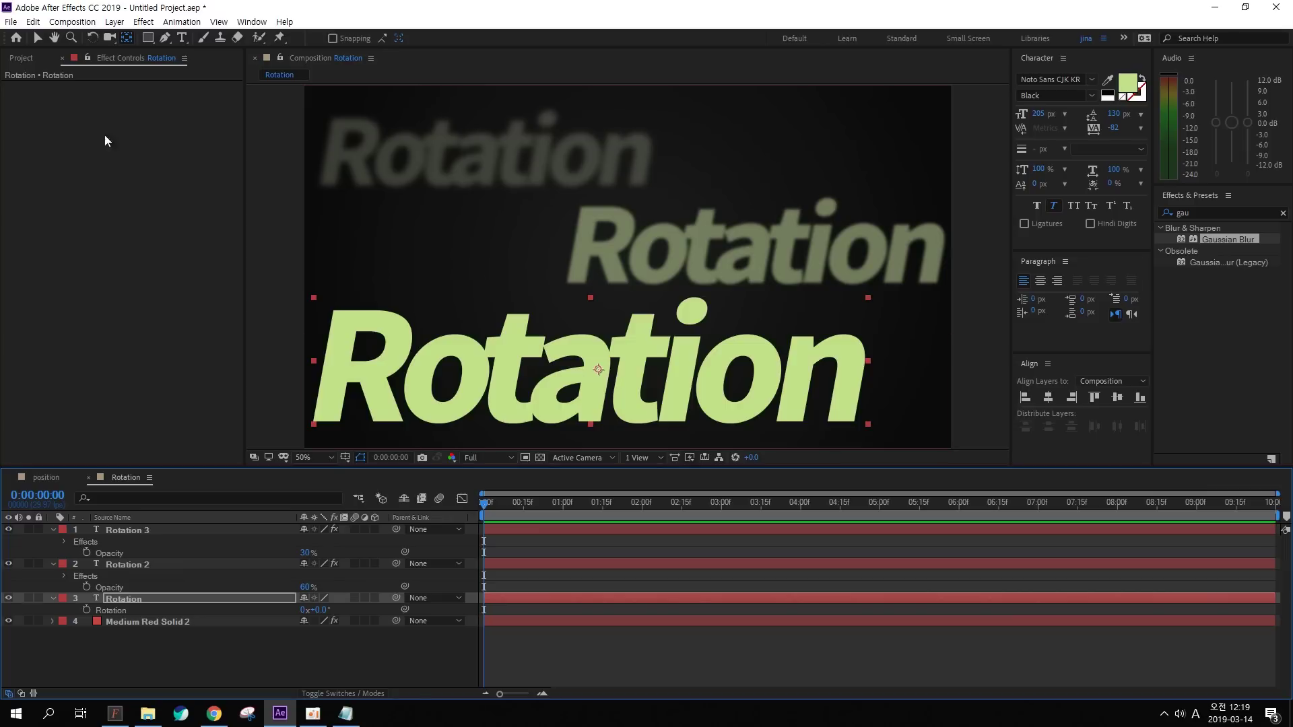
Move the large Rotation text's anchor point outside the composition's left edge, level with the middle of the text
click(38, 39)
click(279, 127)
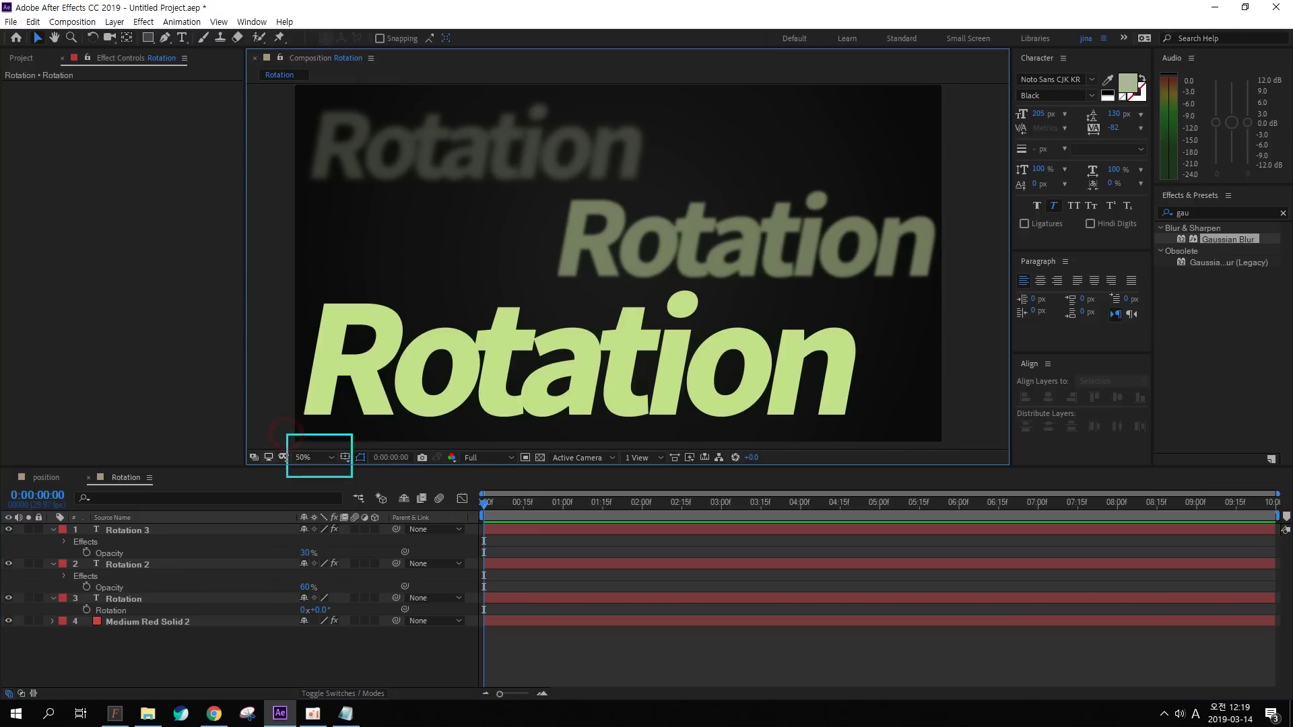
click(330, 458)
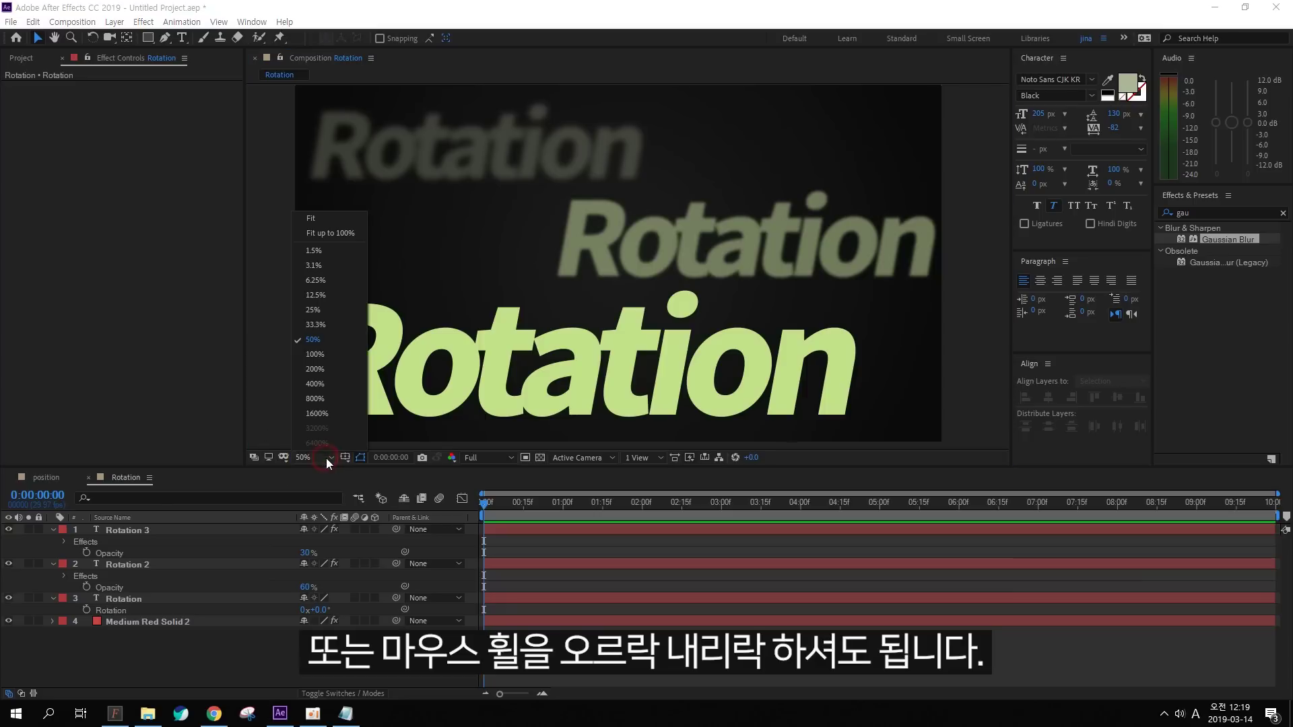
click(314, 309)
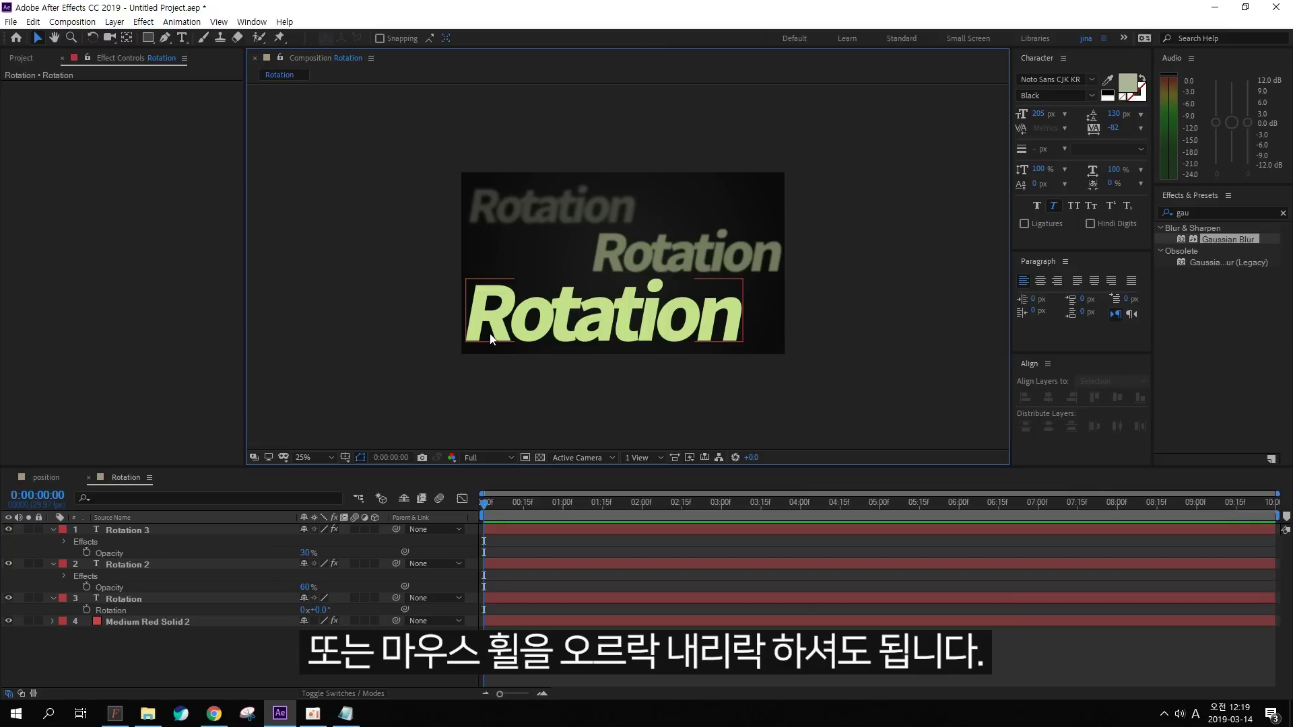
click(637, 331)
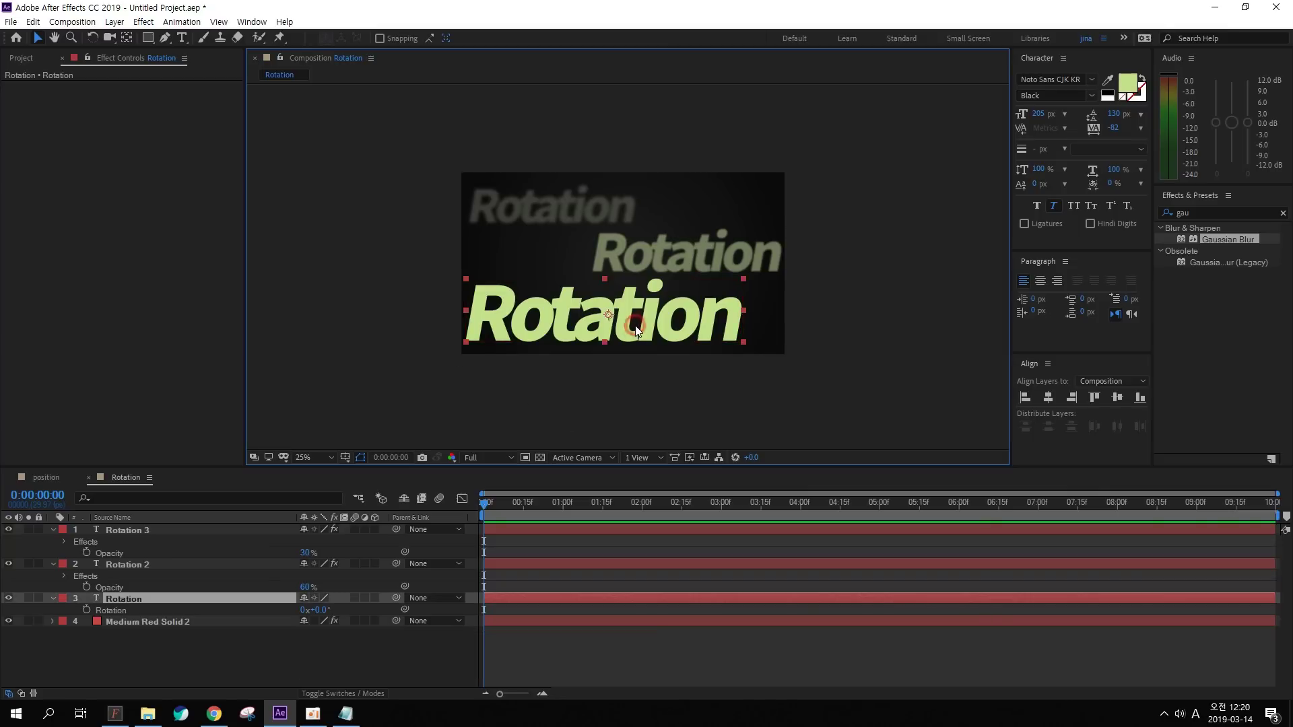
click(131, 39)
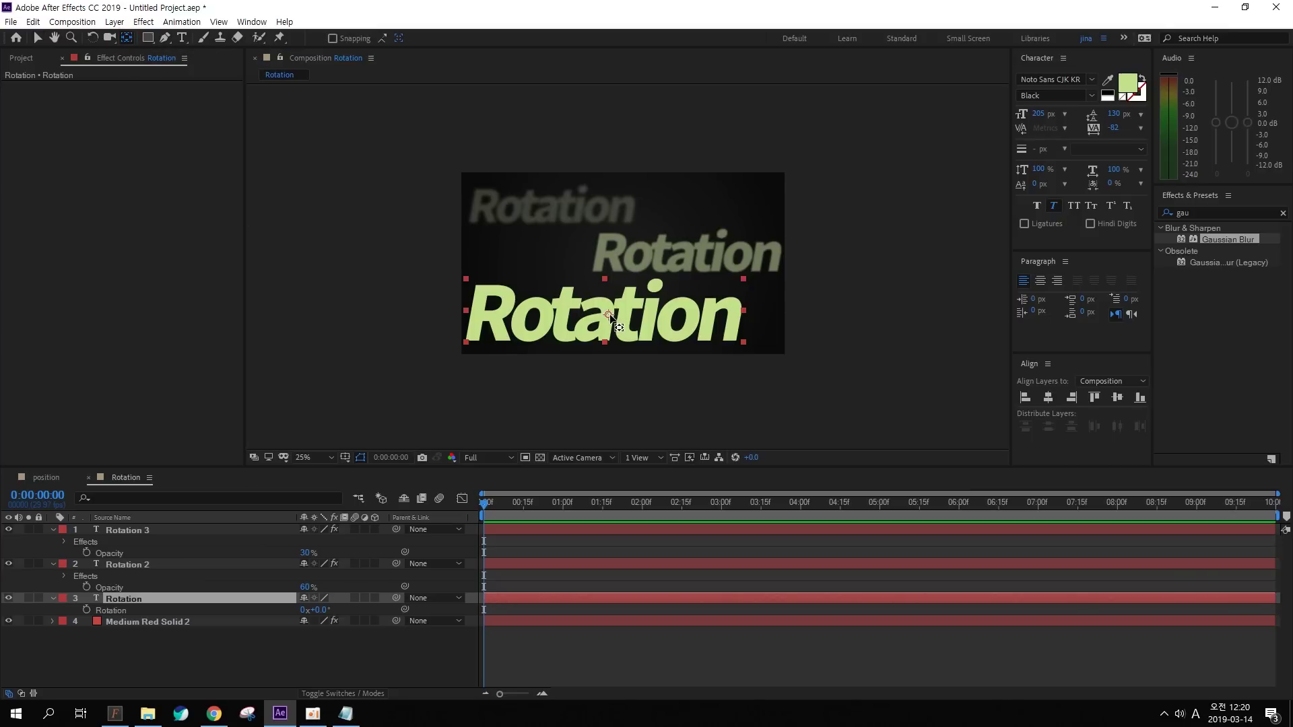
drag(610, 316, 422, 314)
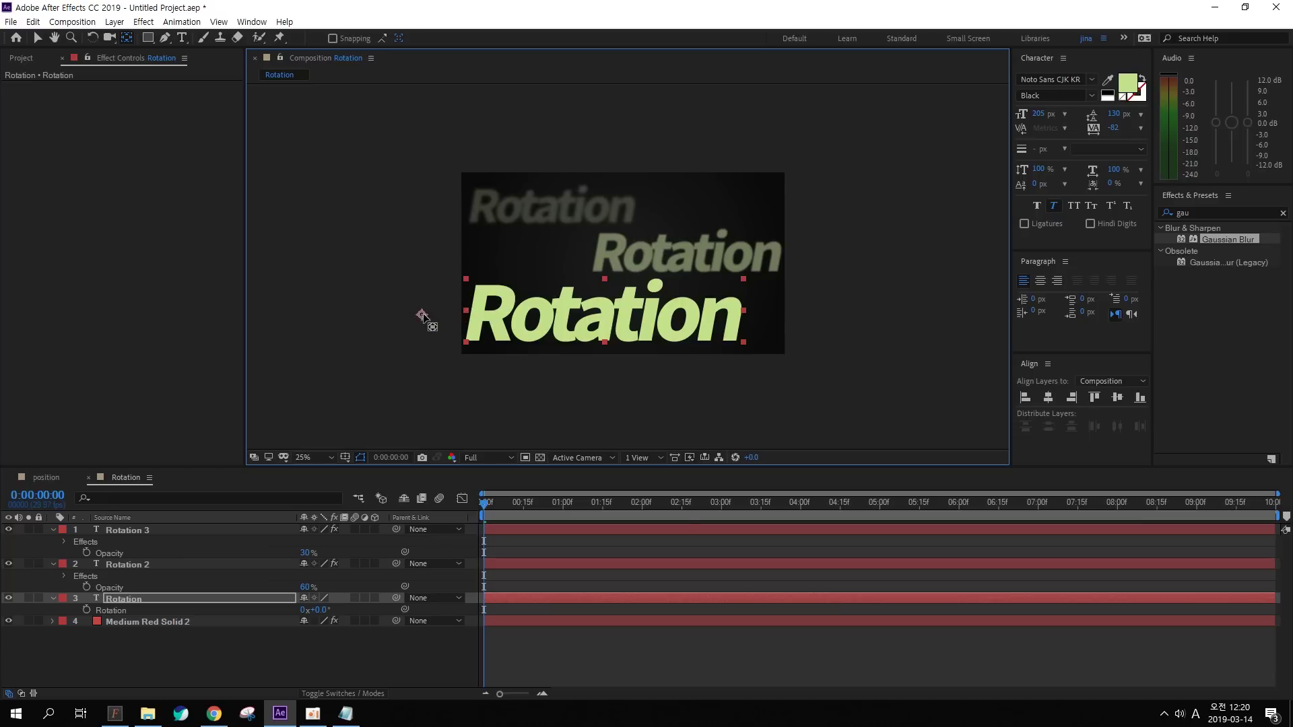
Move the Rotation 2 text's anchor point toward its right end and the Rotation 3 text's anchor point outside the composition's left edge
click(664, 252)
drag(588, 272, 735, 252)
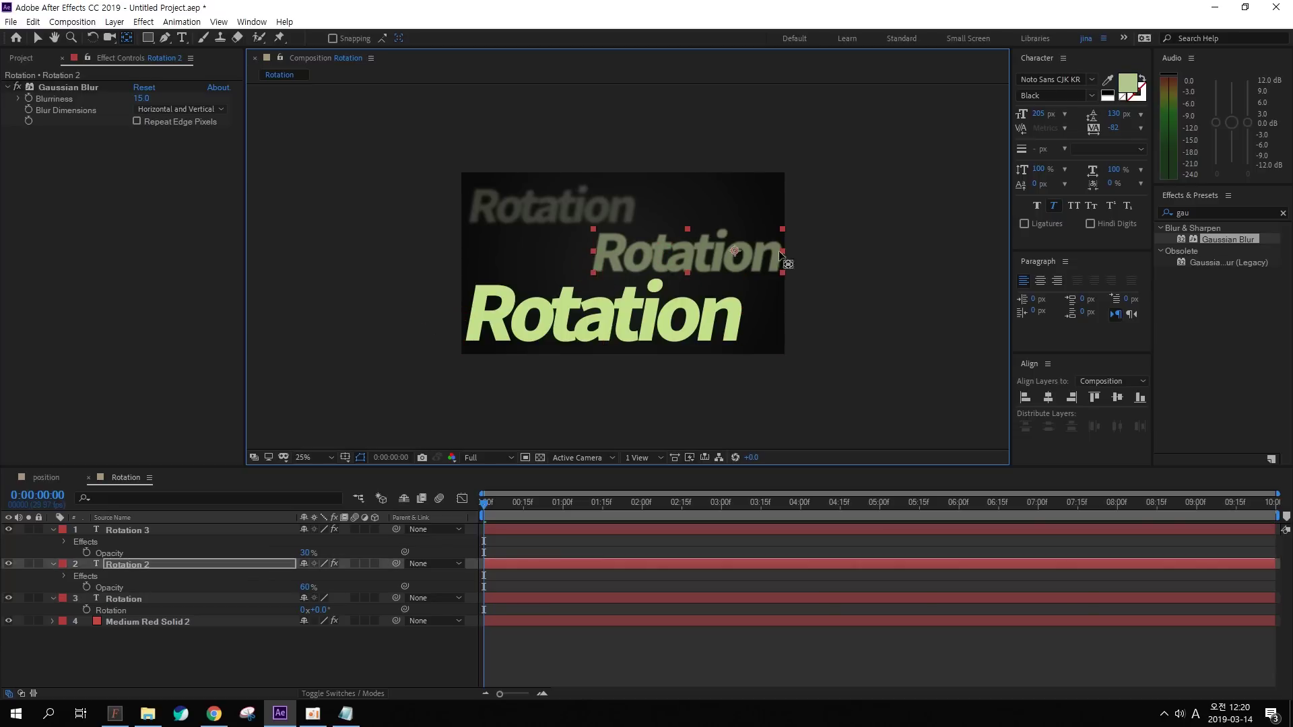
click(542, 208)
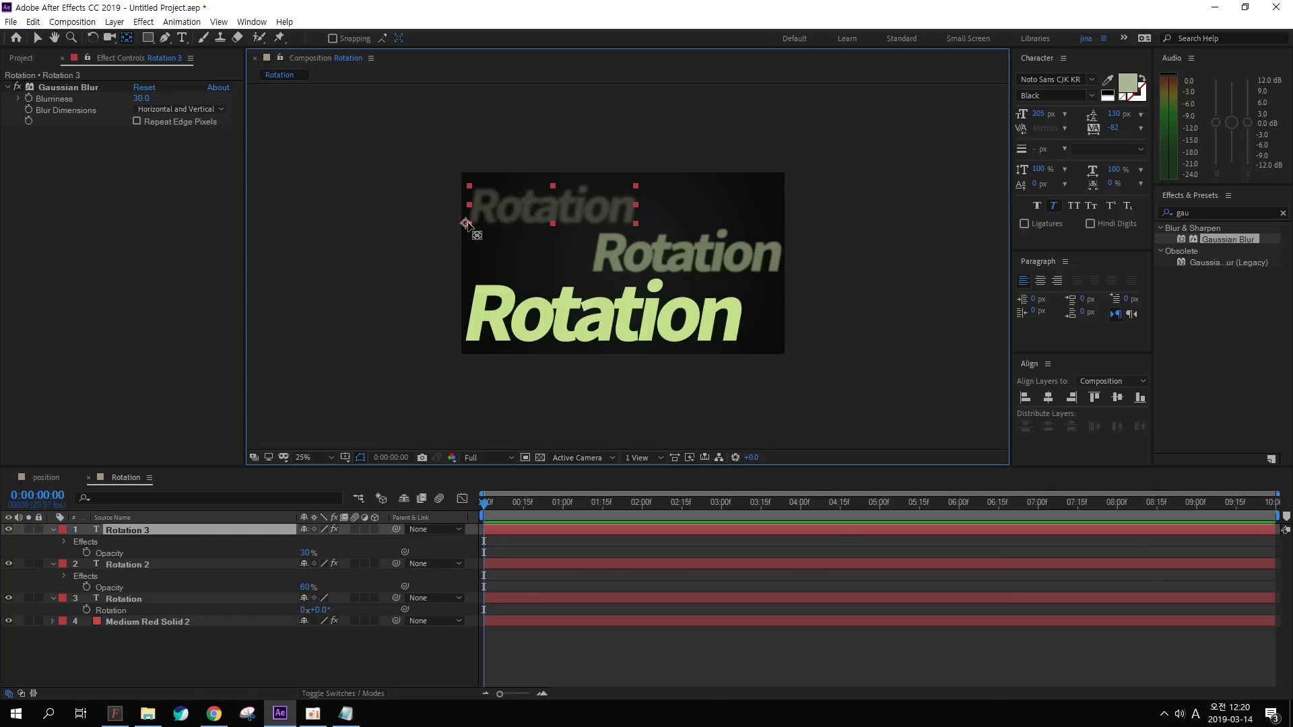
drag(464, 223, 419, 208)
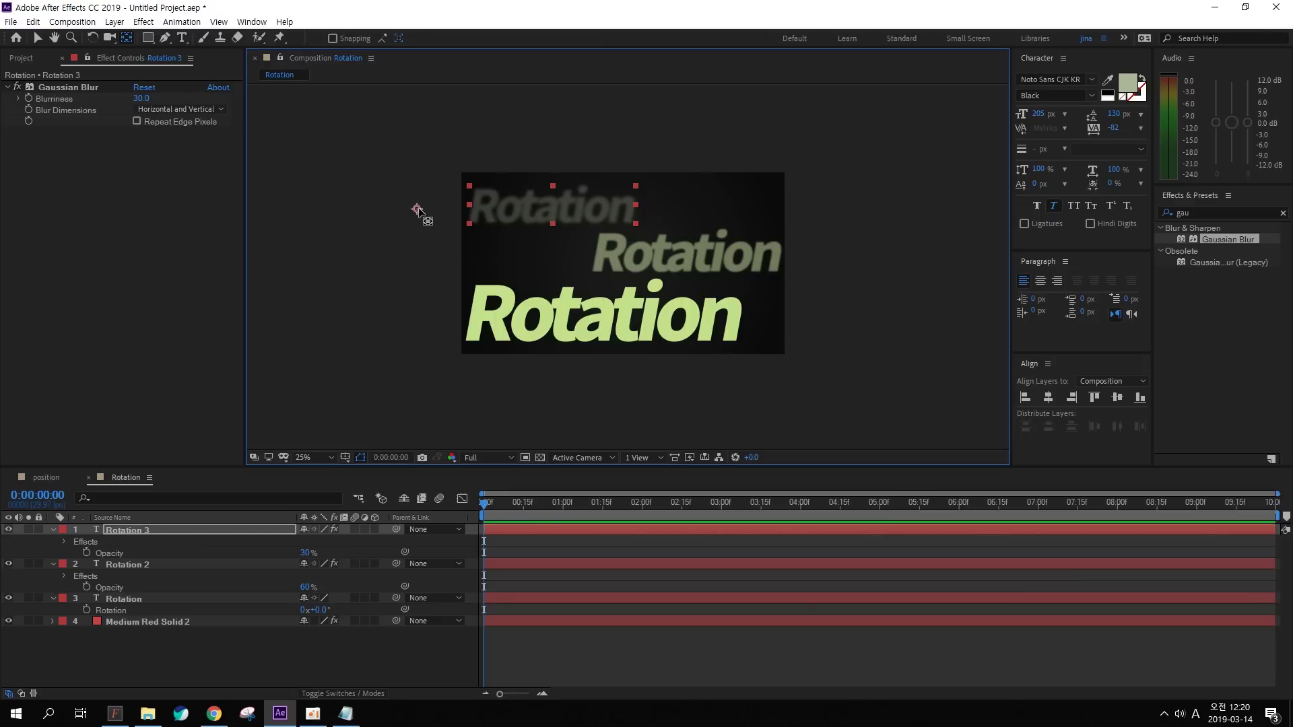
key(v)
click(257, 638)
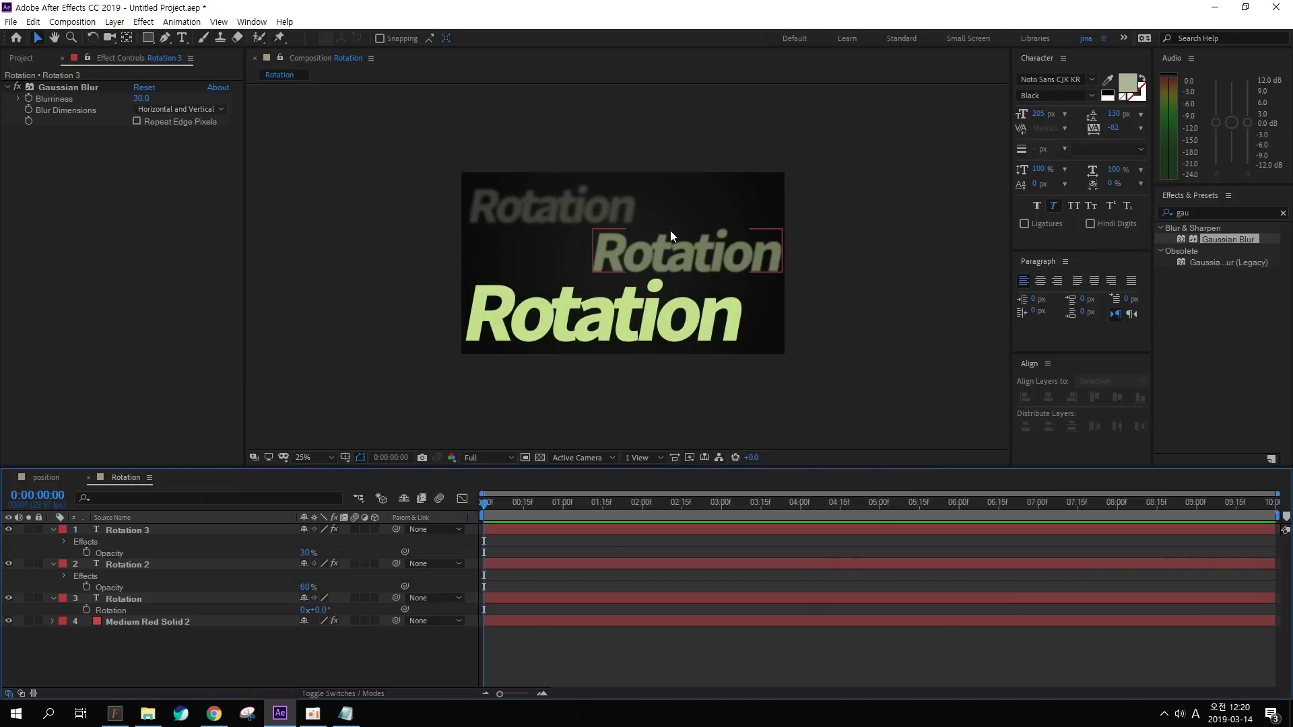
Try rotating the large Rotation text about its relocated anchor point and undo the change
click(597, 325)
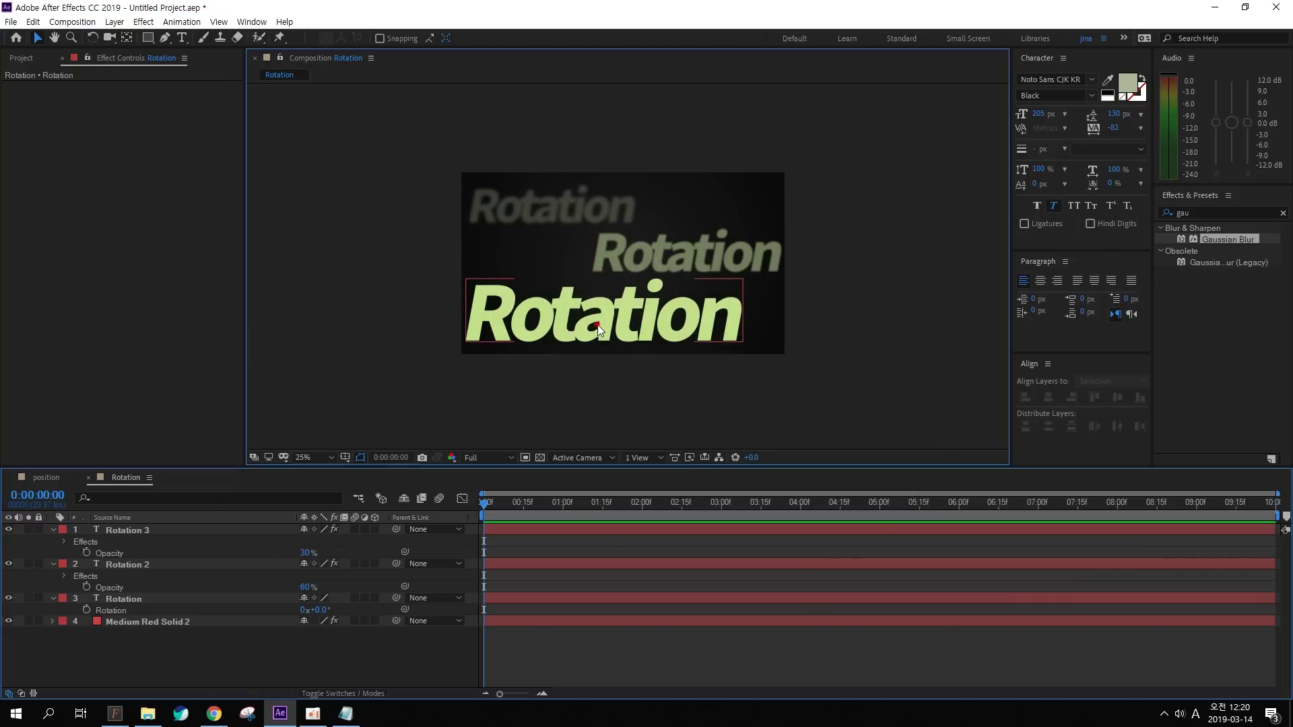
mouse_move(318, 611)
mouse_down()
mouse_move(377, 610)
mouse_move(317, 611)
mouse_up()
key(ctrl+z)
Set the Rotation 3 text's Rotation to -61° at 0:00:00:00 and start keyframing that property
click(584, 202)
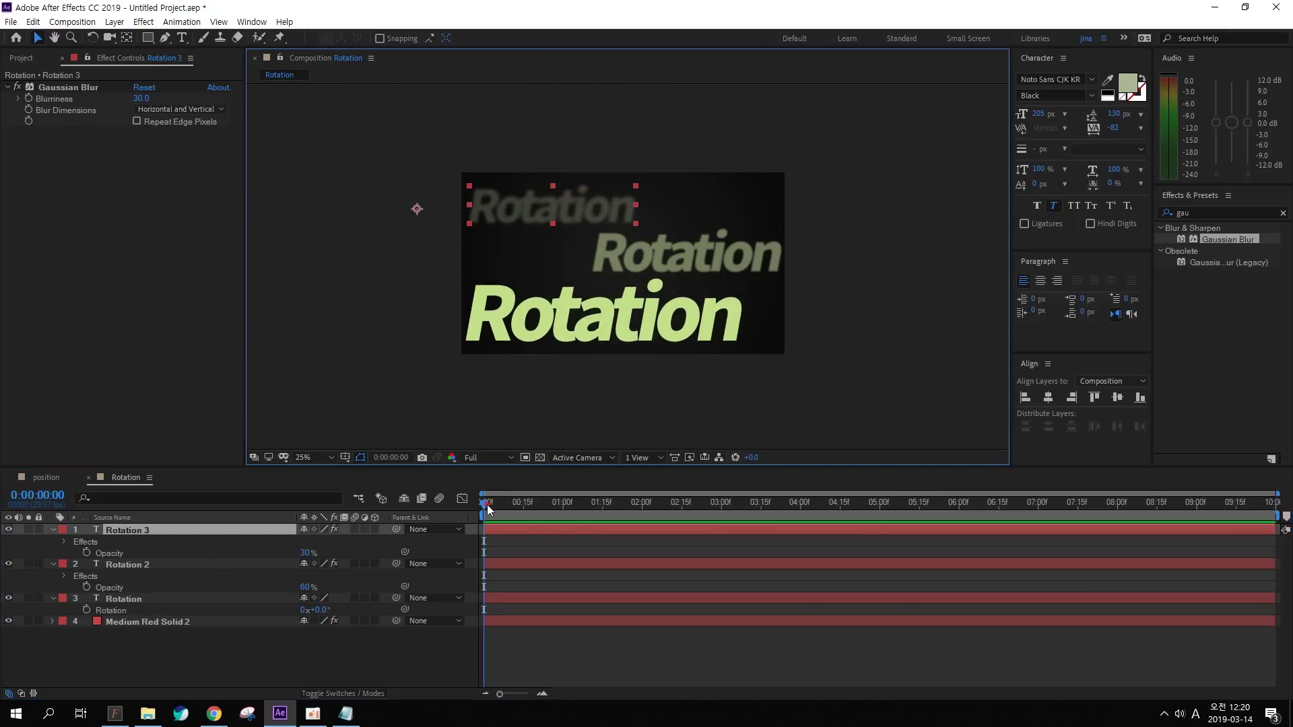
mouse_move(482, 504)
mouse_down()
mouse_move(636, 504)
mouse_move(488, 512)
mouse_up()
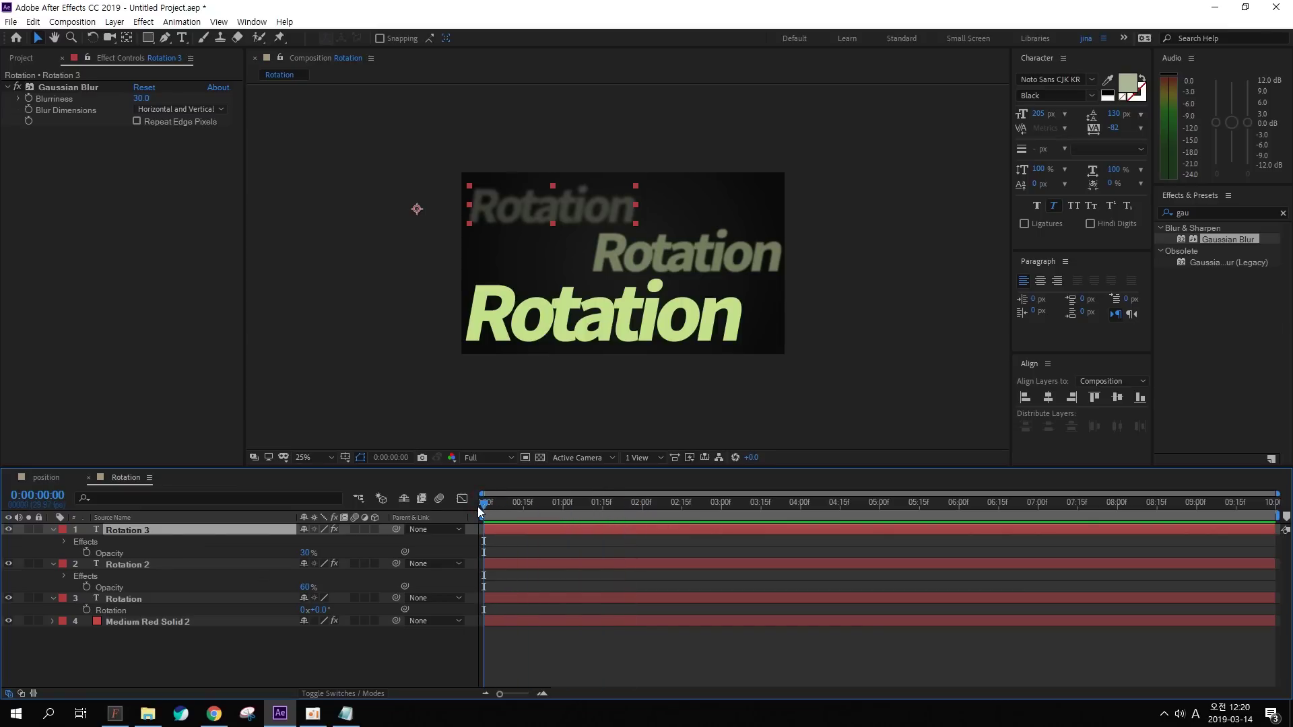
key(r)
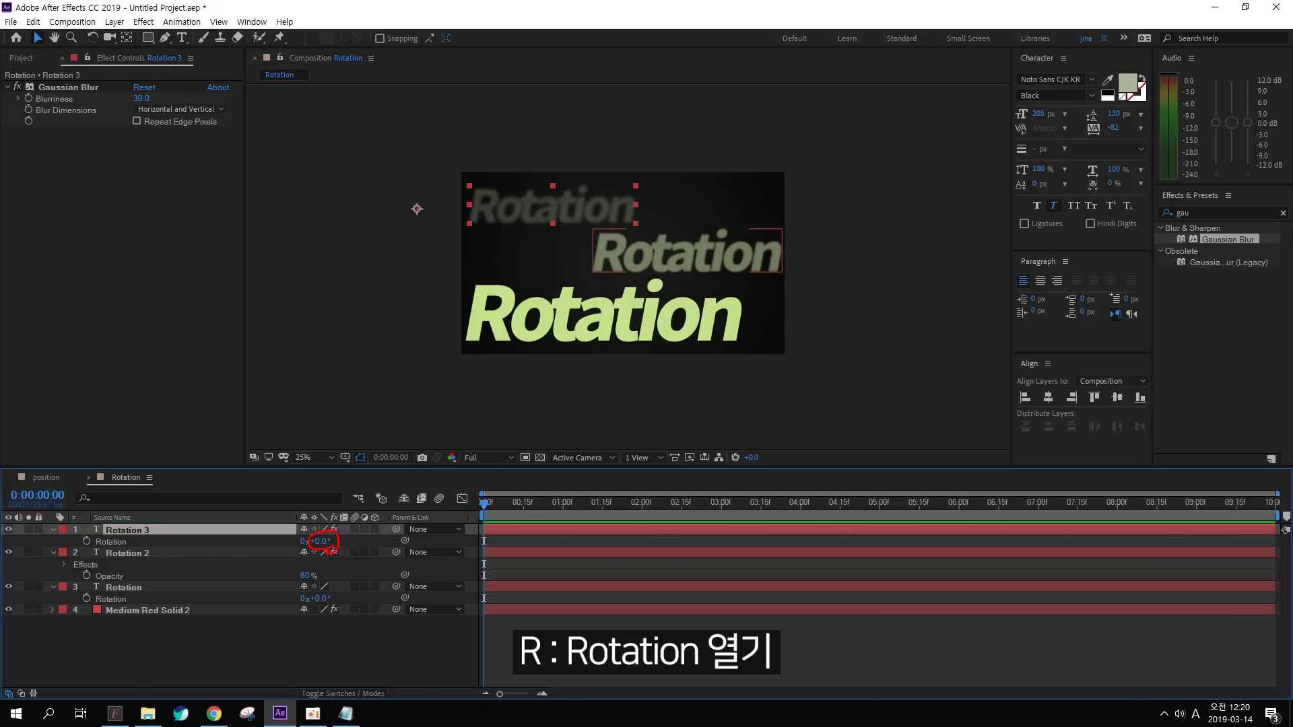
drag(322, 541, 279, 538)
click(87, 541)
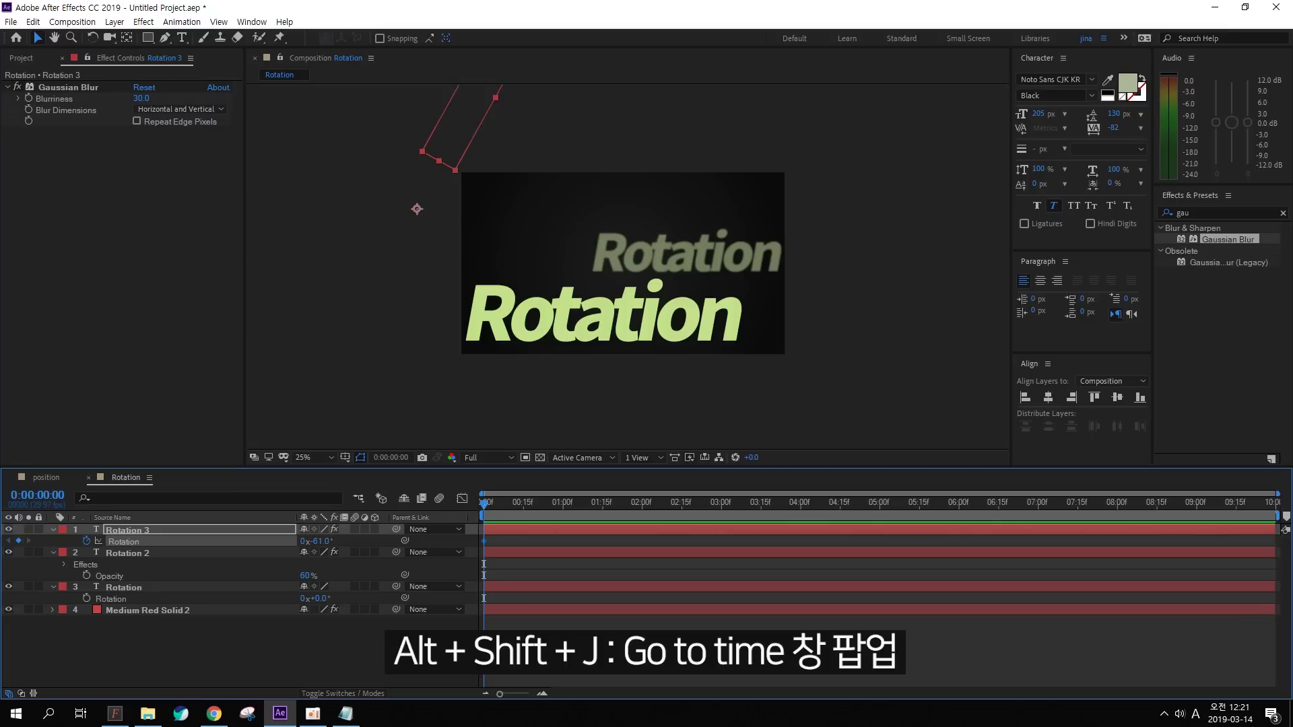
Add a Rotation keyframe of 0° to the Rotation 3 text at 0:00:01:00 and preview the animation from the start
key(alt+shift+j)
text(100)
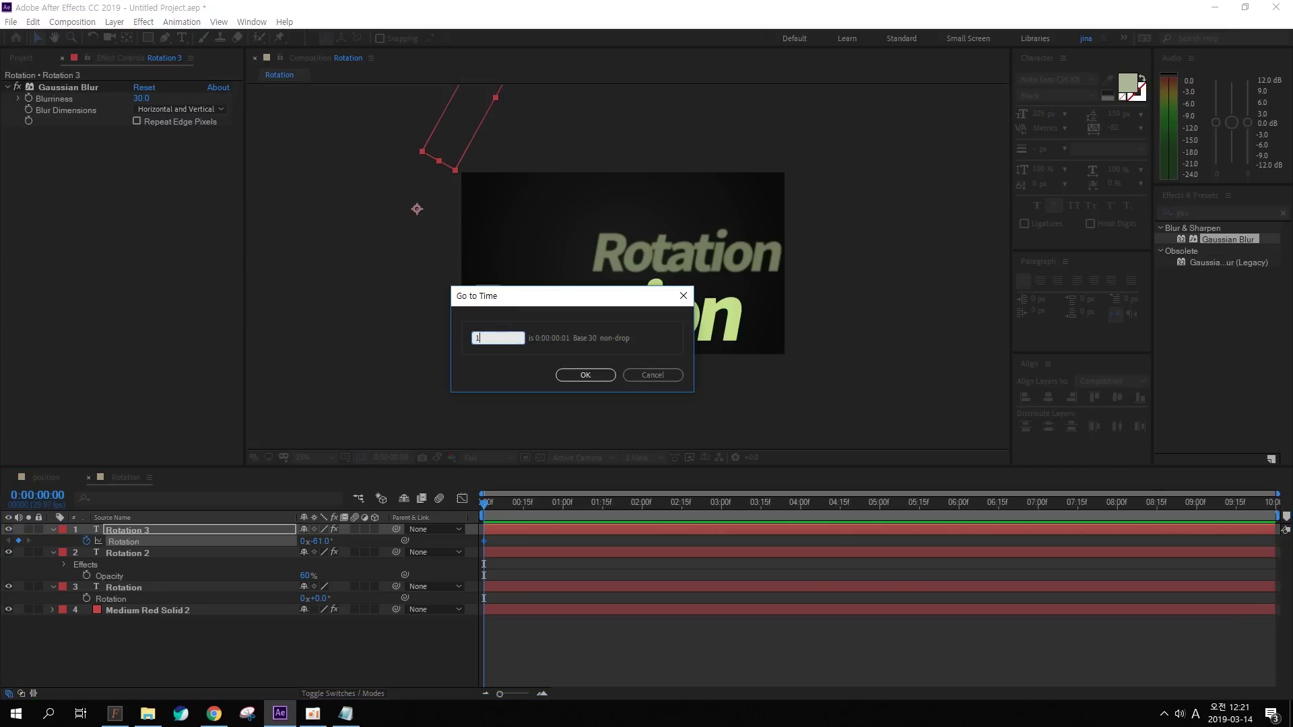
key(Return)
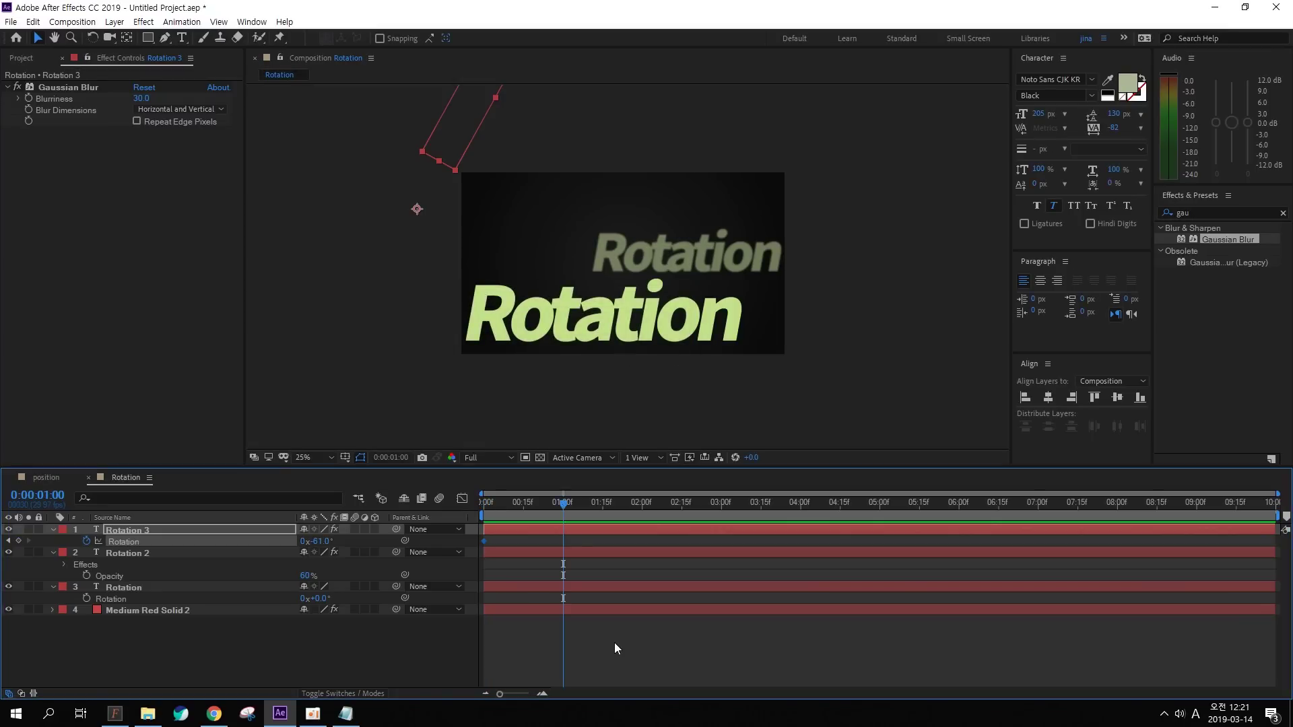
text(0)
key(Return)
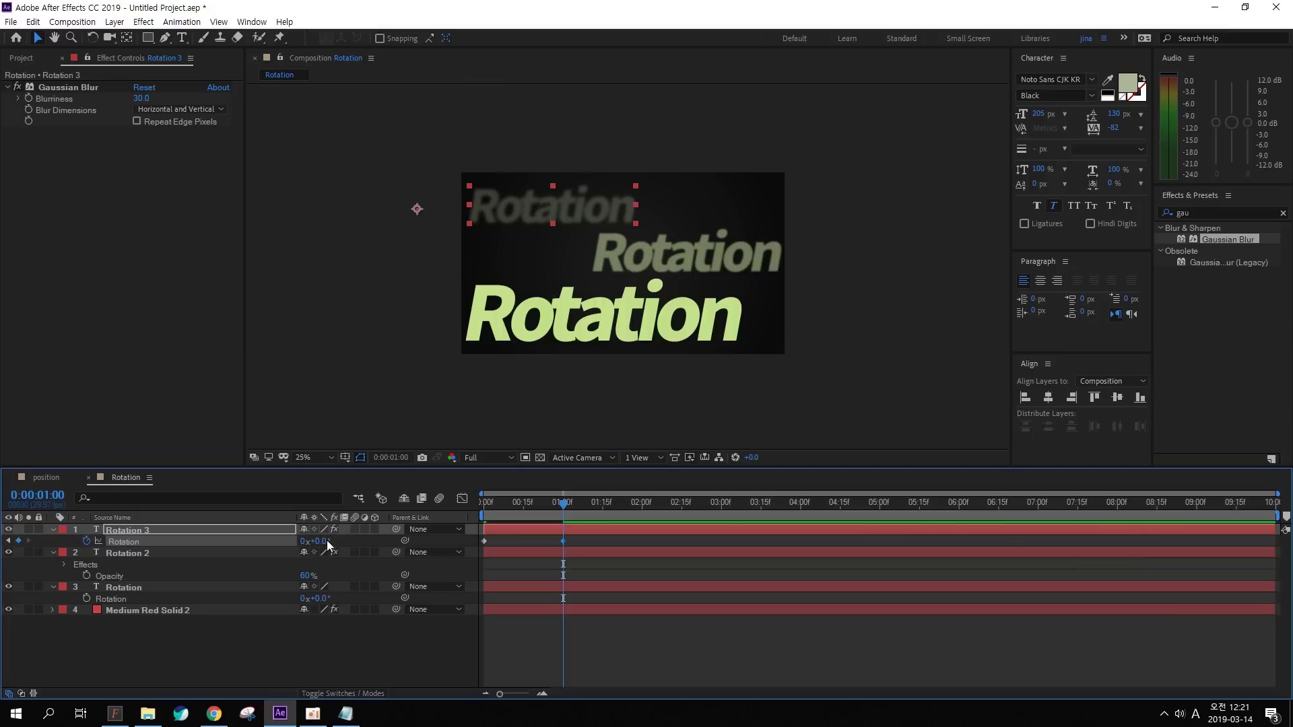
drag(563, 502, 418, 508)
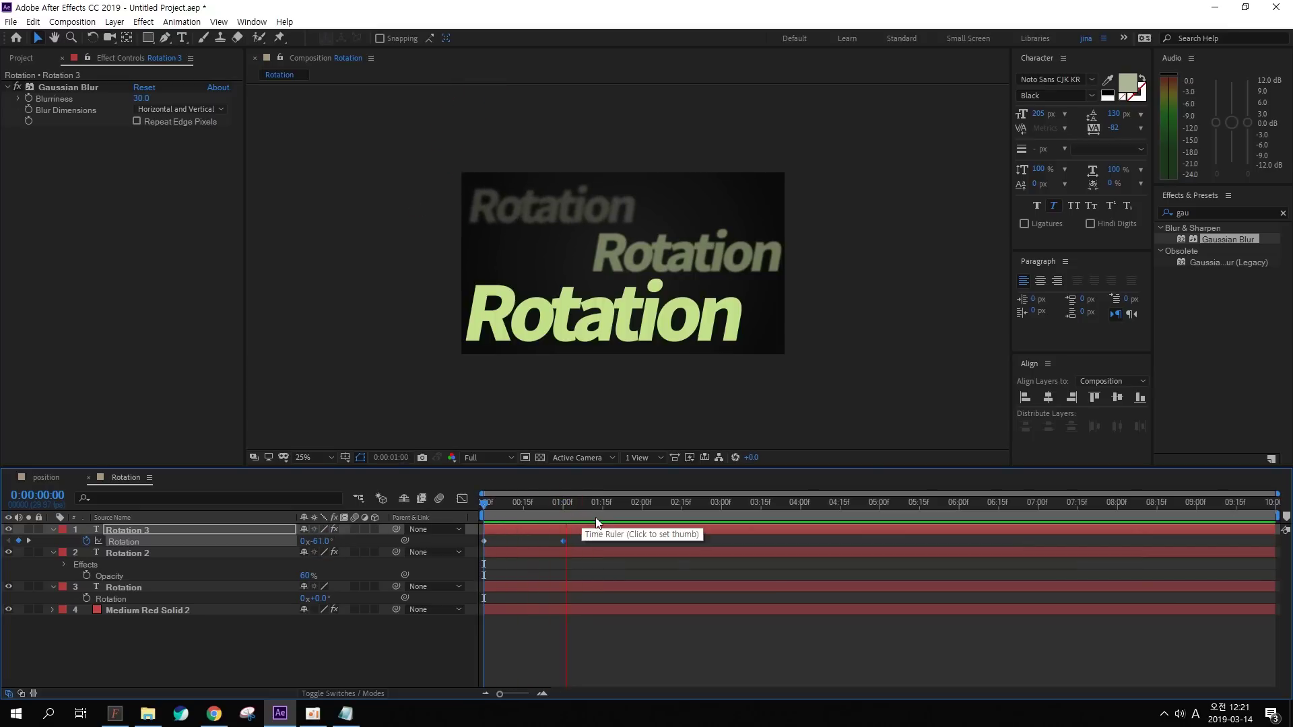
Switch to Notepad to check the motion speed notes, highlight the words "천천히 모션", and return to the composition
key(alt+Tab)
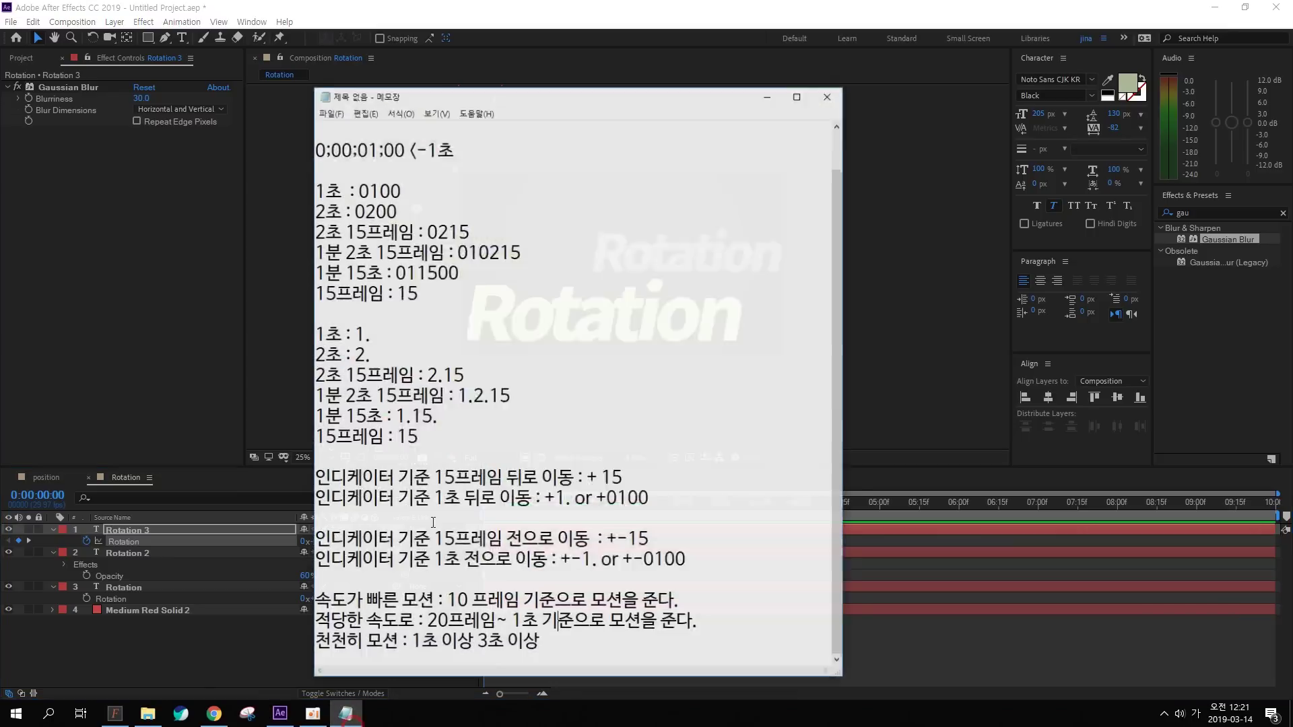
drag(315, 636, 416, 636)
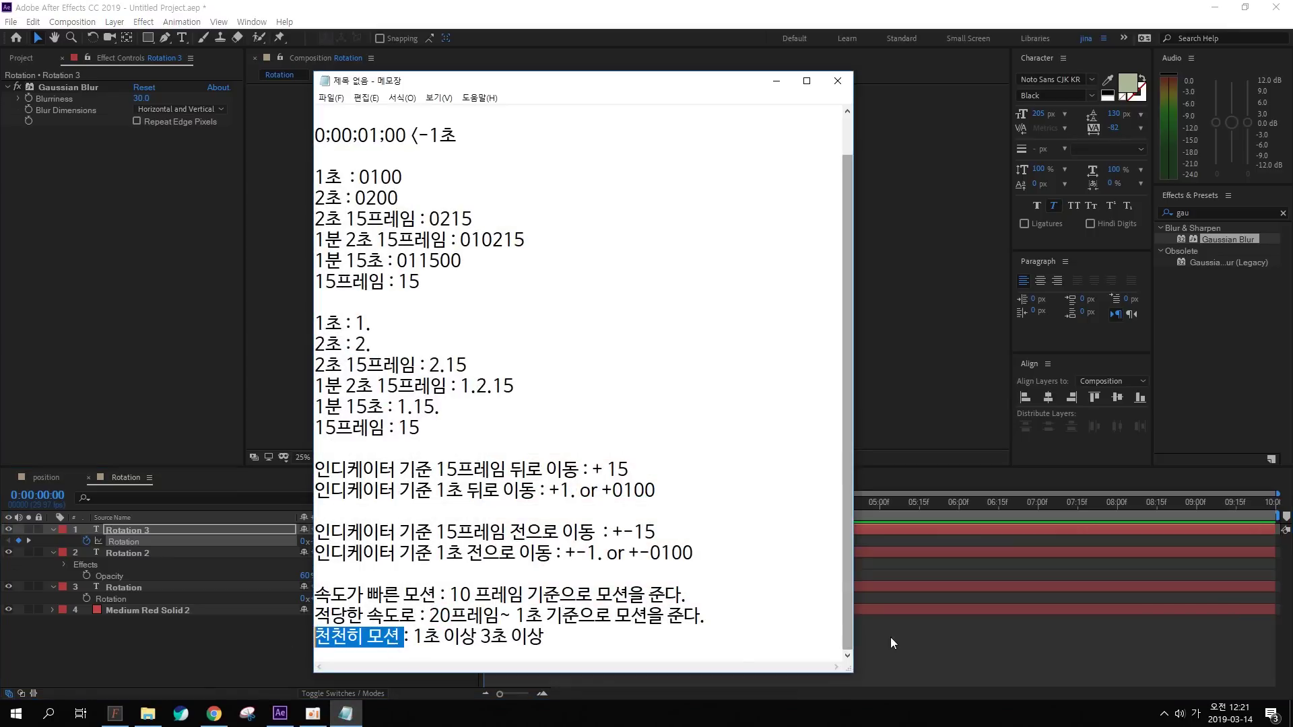
click(933, 627)
click(539, 507)
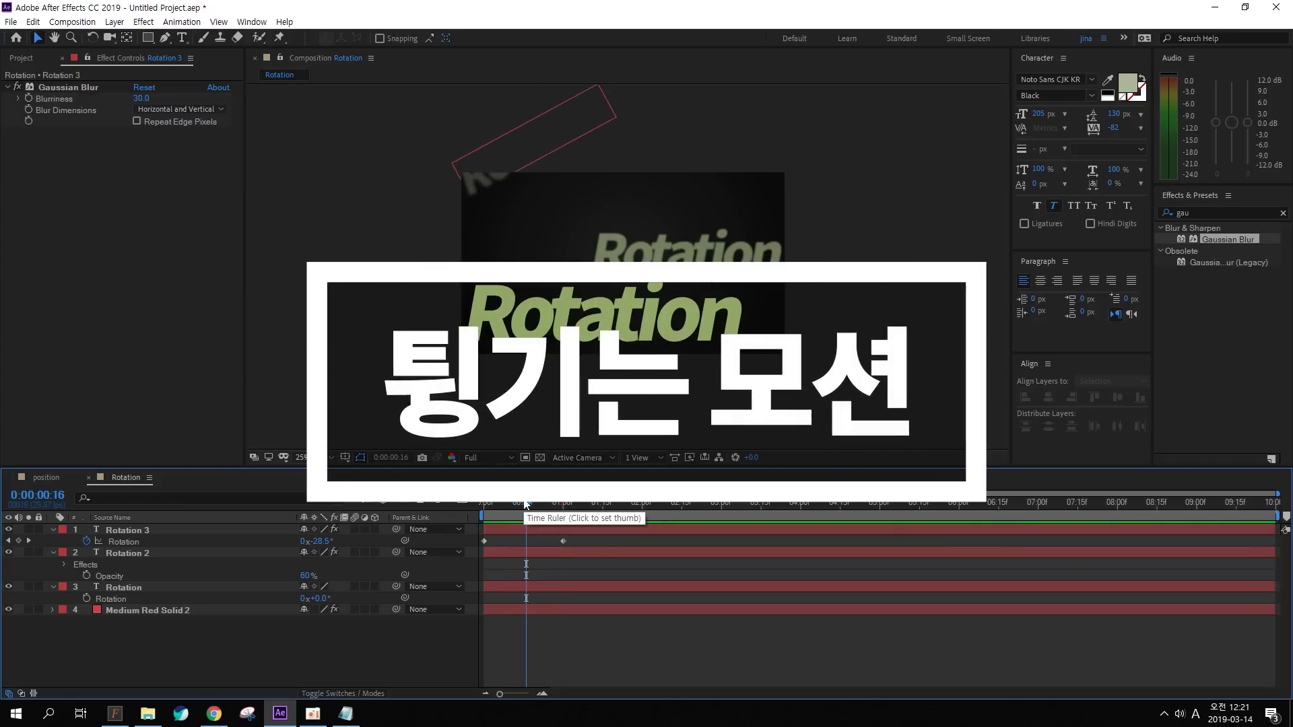
mouse_move(353, 124)
mouse_down()
mouse_move(508, 194)
mouse_move(529, 247)
mouse_move(576, 152)
mouse_up()
key(Escape)
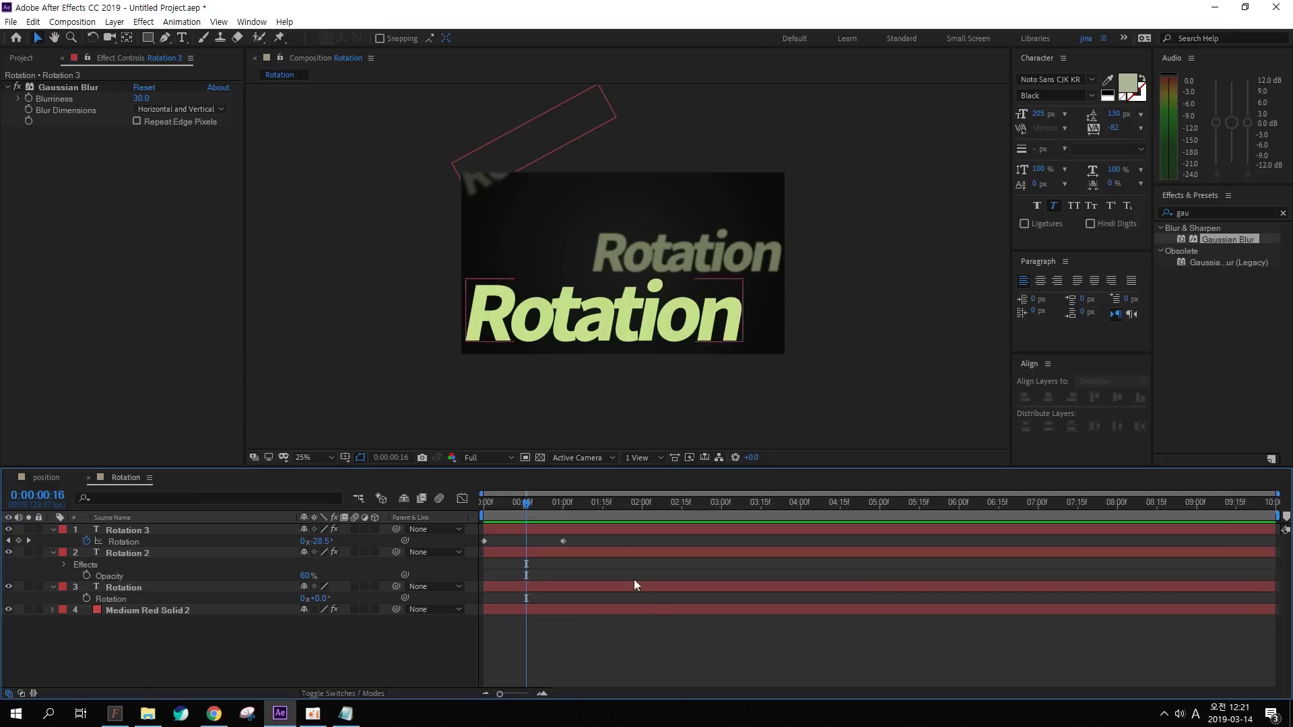
mouse_move(528, 503)
mouse_down()
mouse_move(496, 507)
mouse_move(527, 508)
mouse_up()
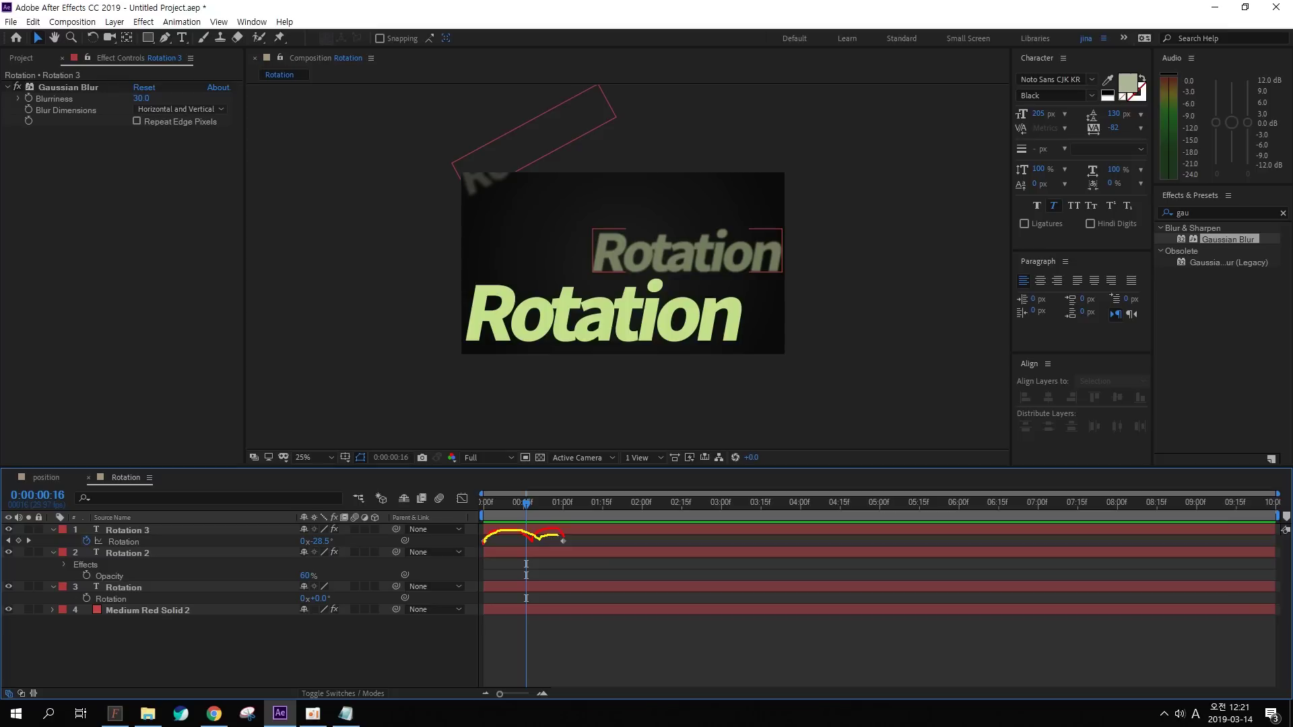
ctrl+click(499, 550)
Add a Rotation keyframe at 0:00:00:18 that swings the Rotation 3 text slightly past horizontal, and preview the bounce from the start
drag(526, 503, 533, 507)
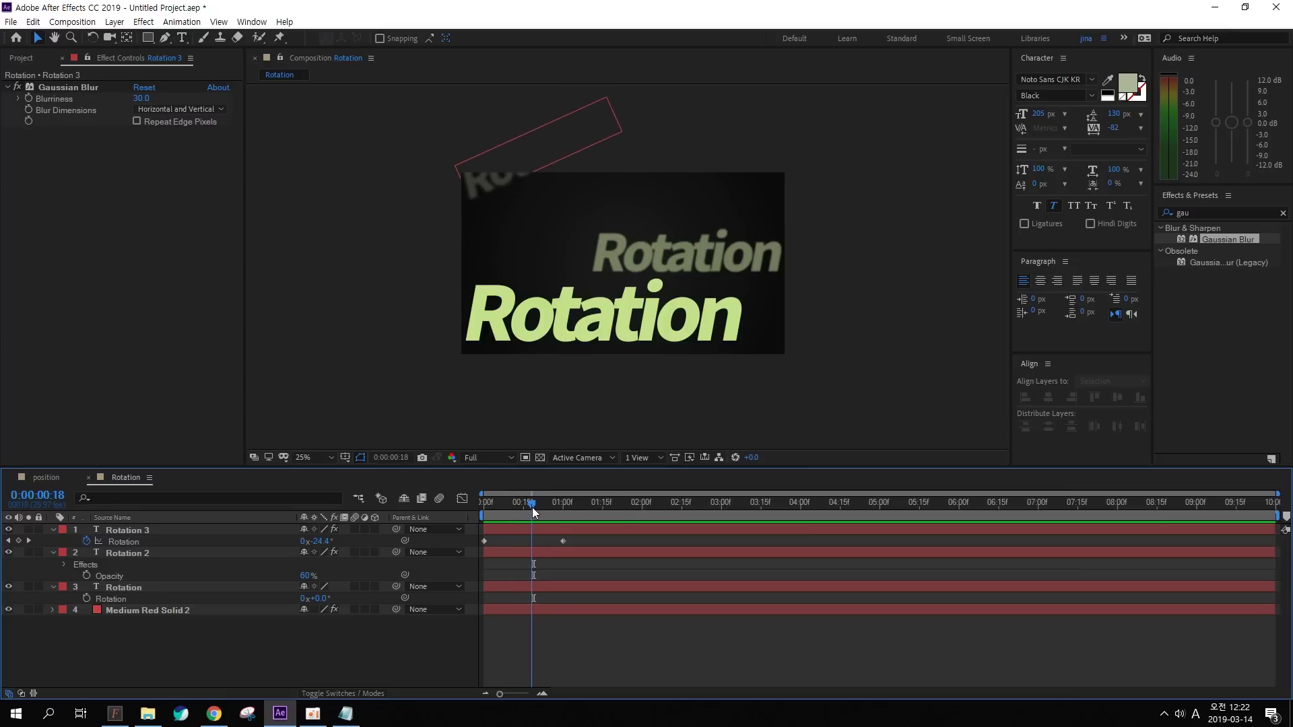
drag(321, 543, 339, 542)
drag(532, 504, 438, 508)
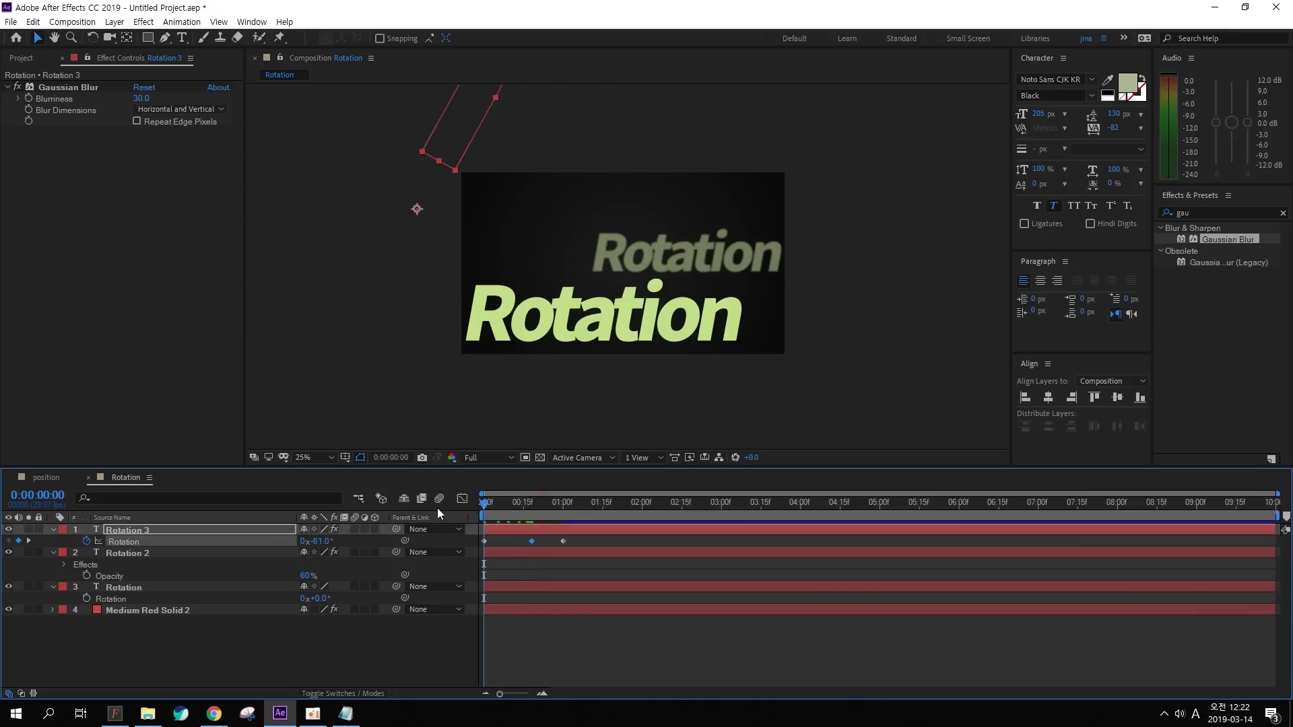
key(space)
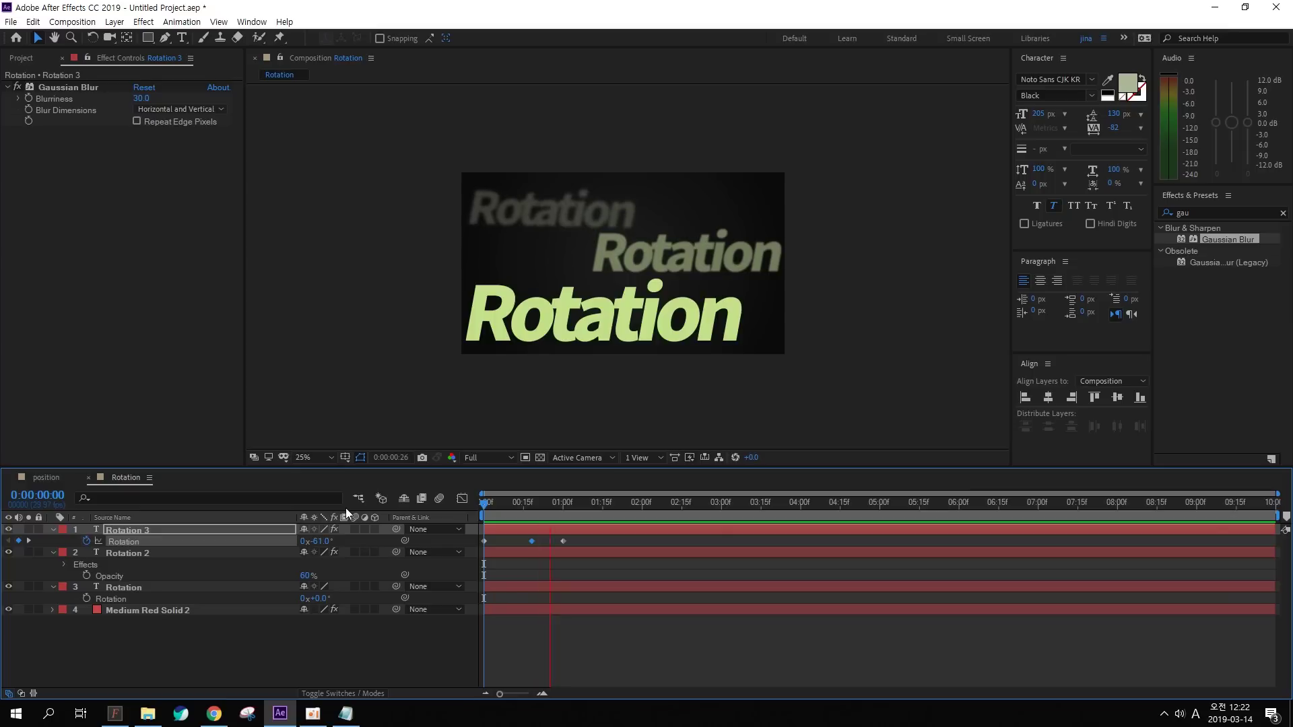
key(space)
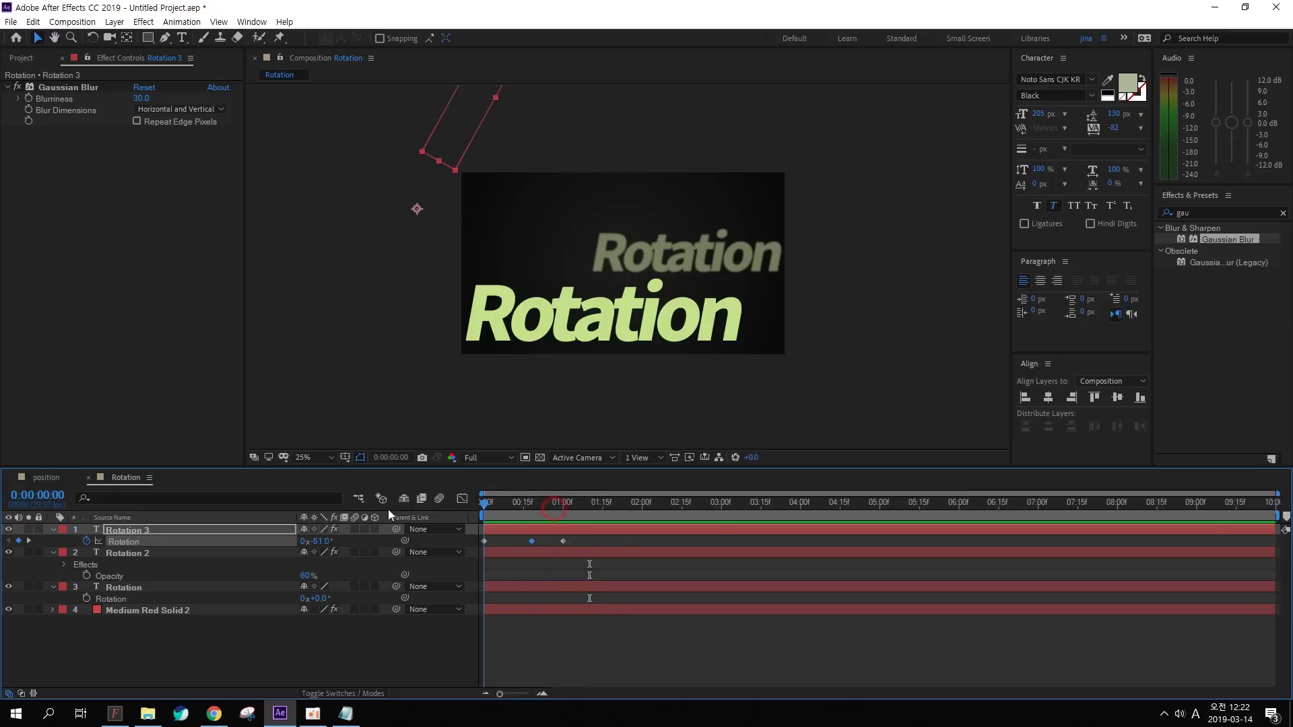
key(space)
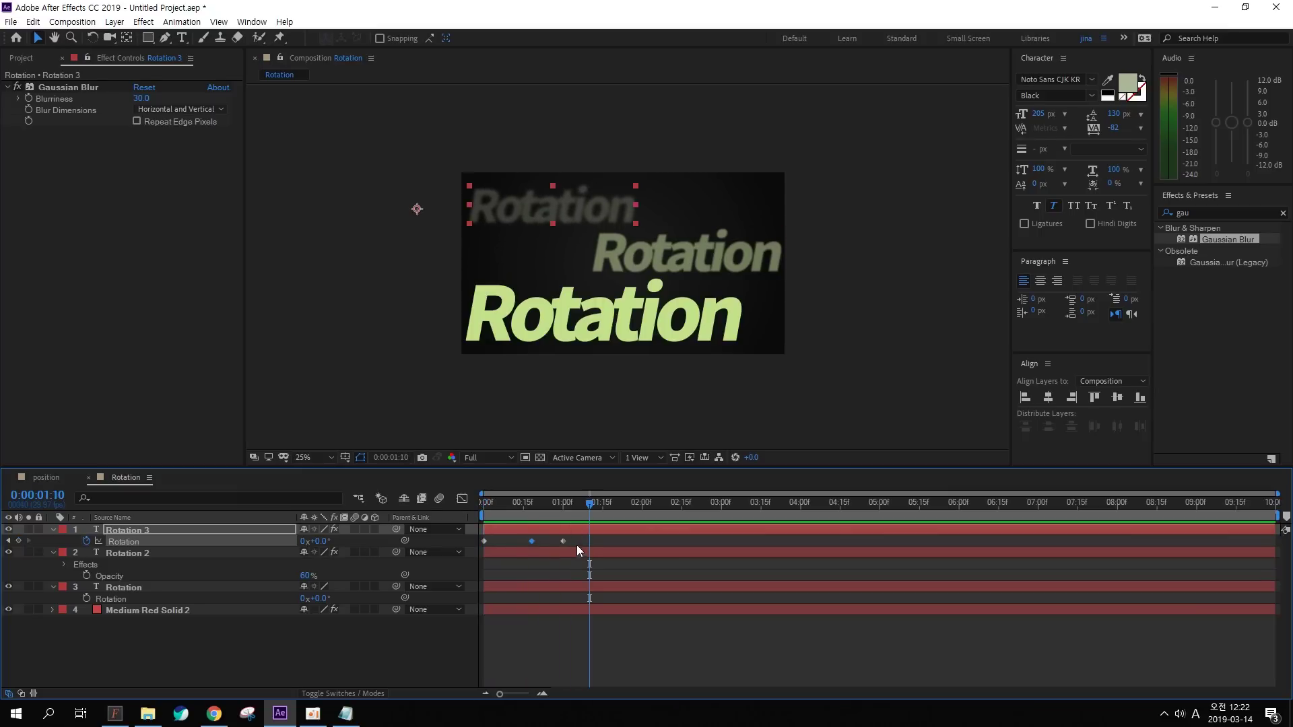
Apply Easy Ease to all three Rotation keyframes of the Rotation 3 text
drag(580, 540, 459, 545)
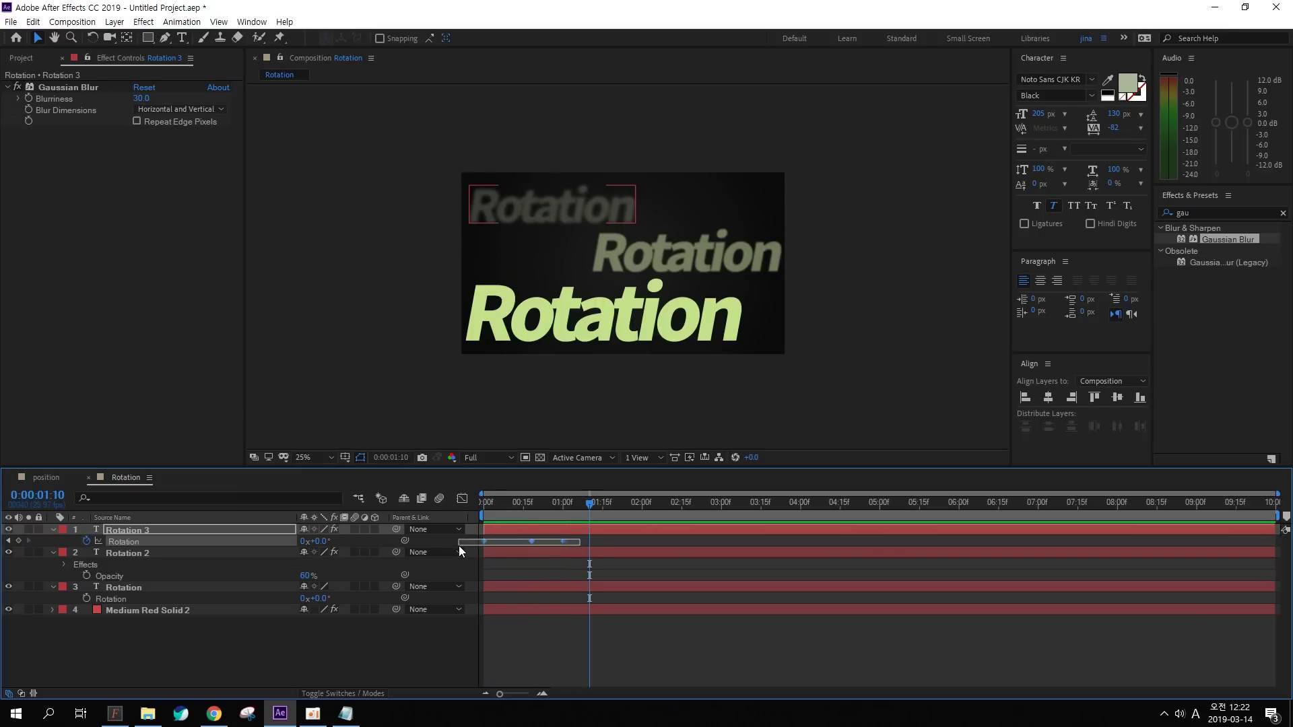
right_click(564, 542)
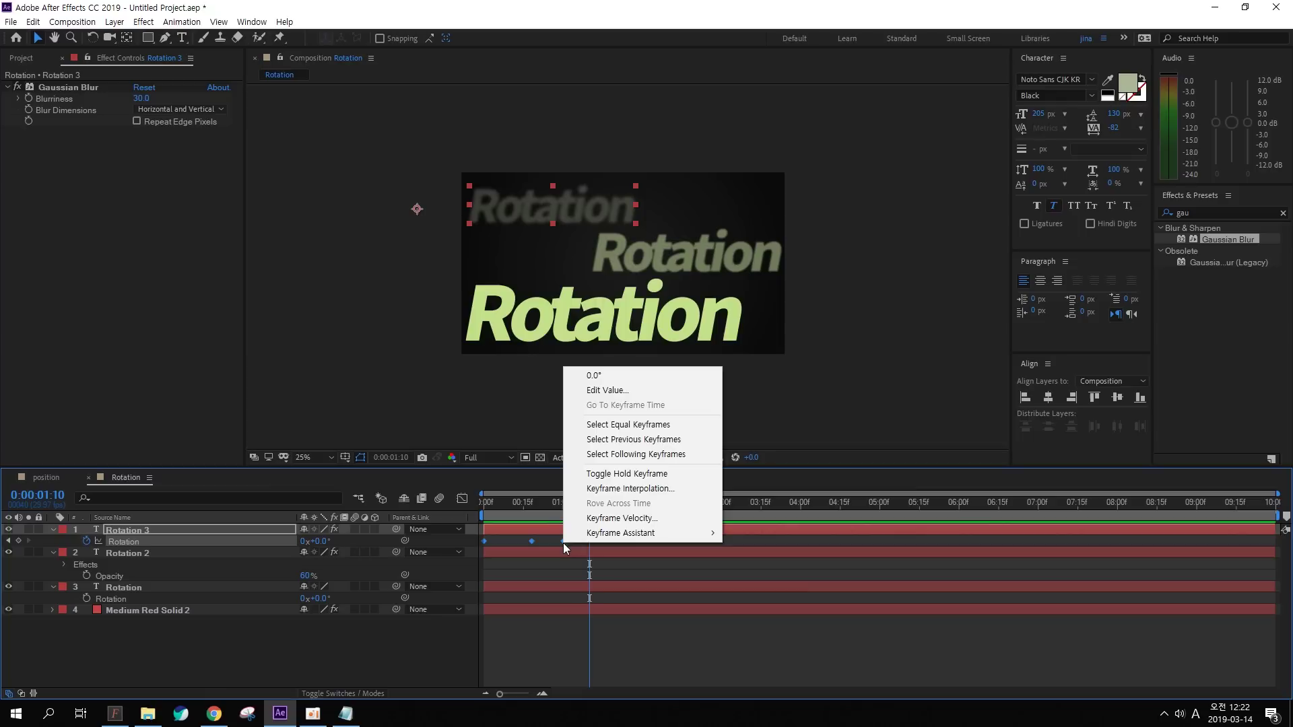
mouse_move(709, 534)
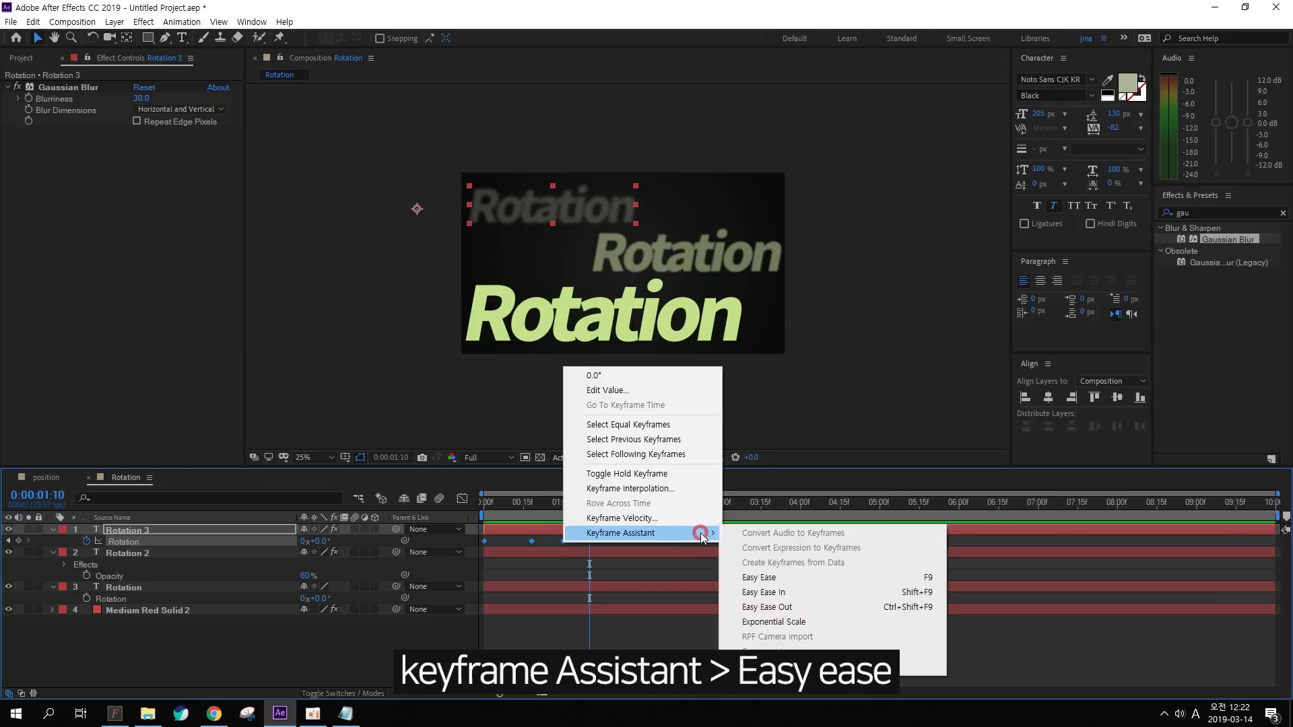
click(795, 578)
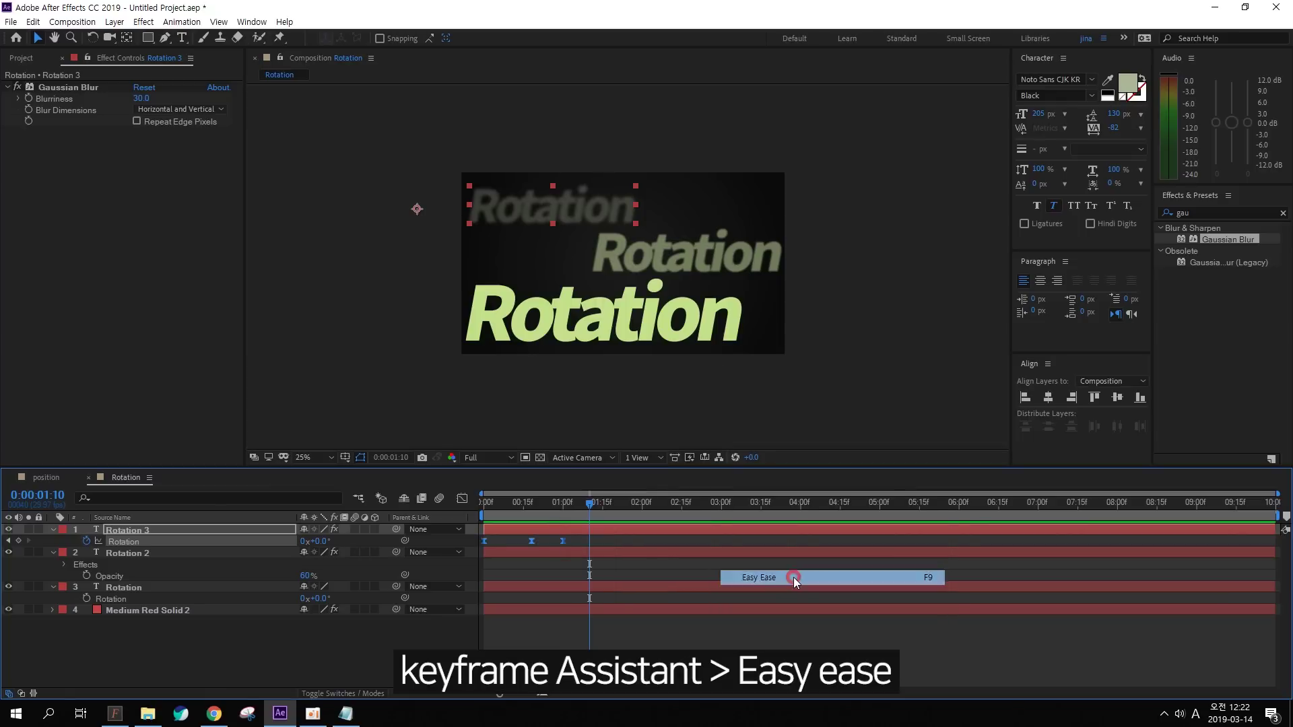
Check the keyframes in the Graph Editor, close it, and play the eased Rotation 3 animation from the start
click(463, 499)
click(463, 500)
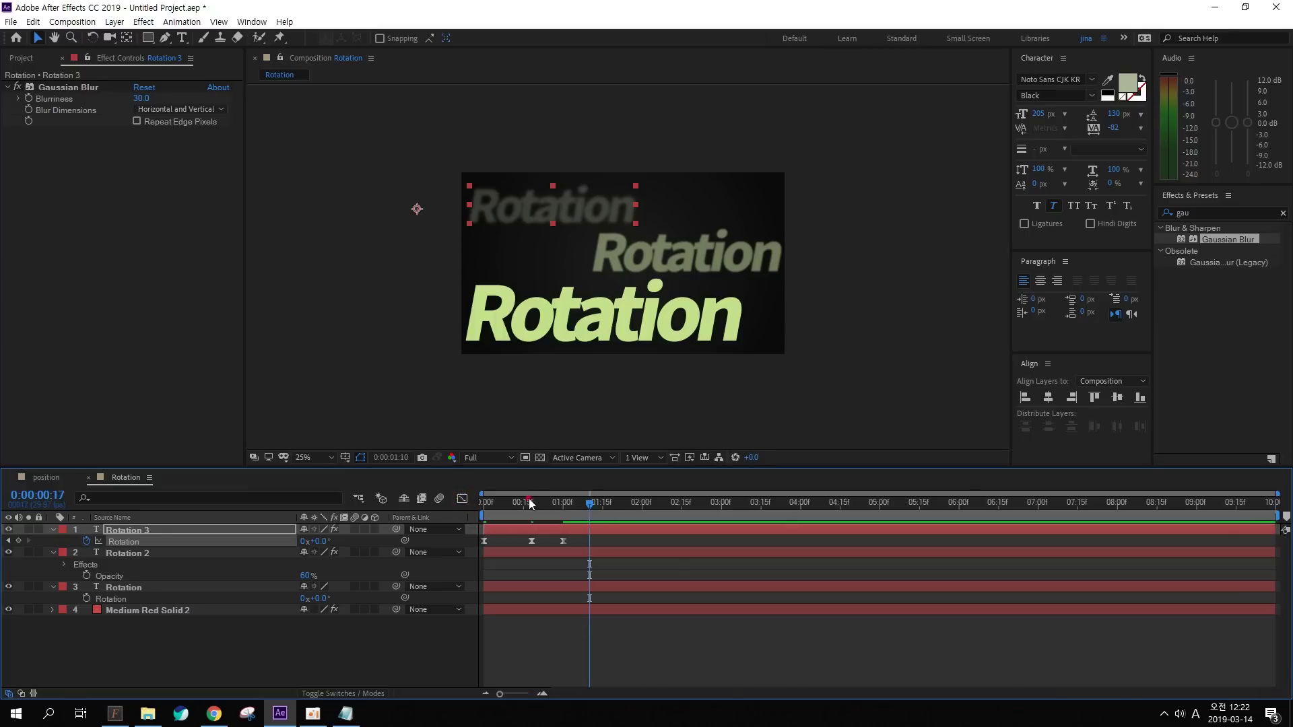
drag(548, 512, 361, 507)
key(space)
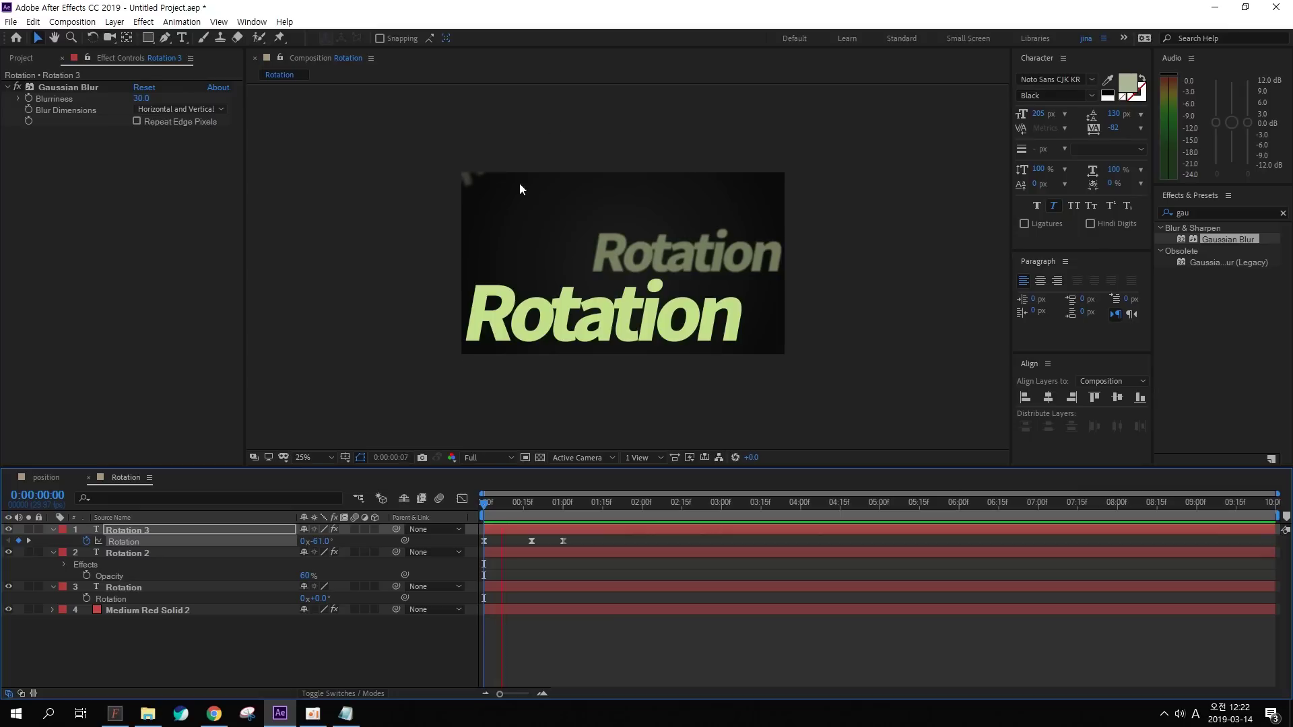
Move the Rotation 3 text's second and third Rotation keyframes earlier, to 0:00:00:15 and 0:00:00:26, and preview the faster swing
key(space)
key(space)
key(space)
key(space)
key(space)
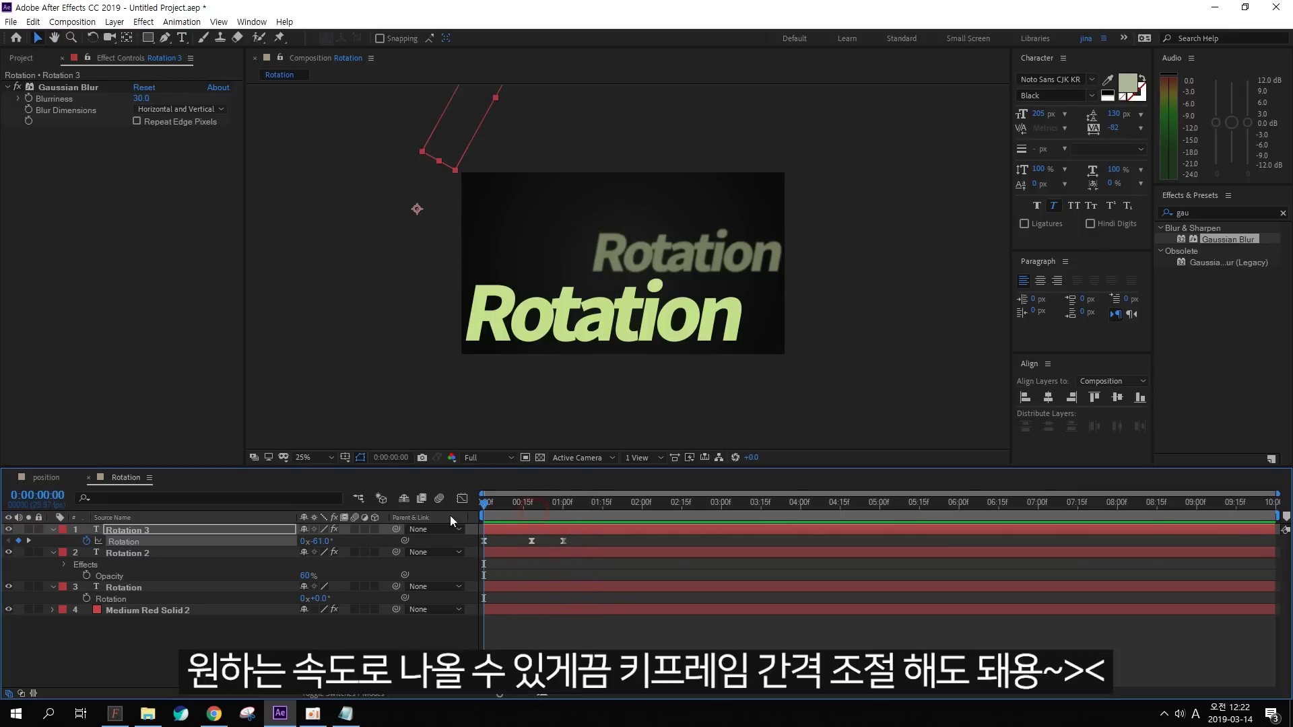
click(510, 502)
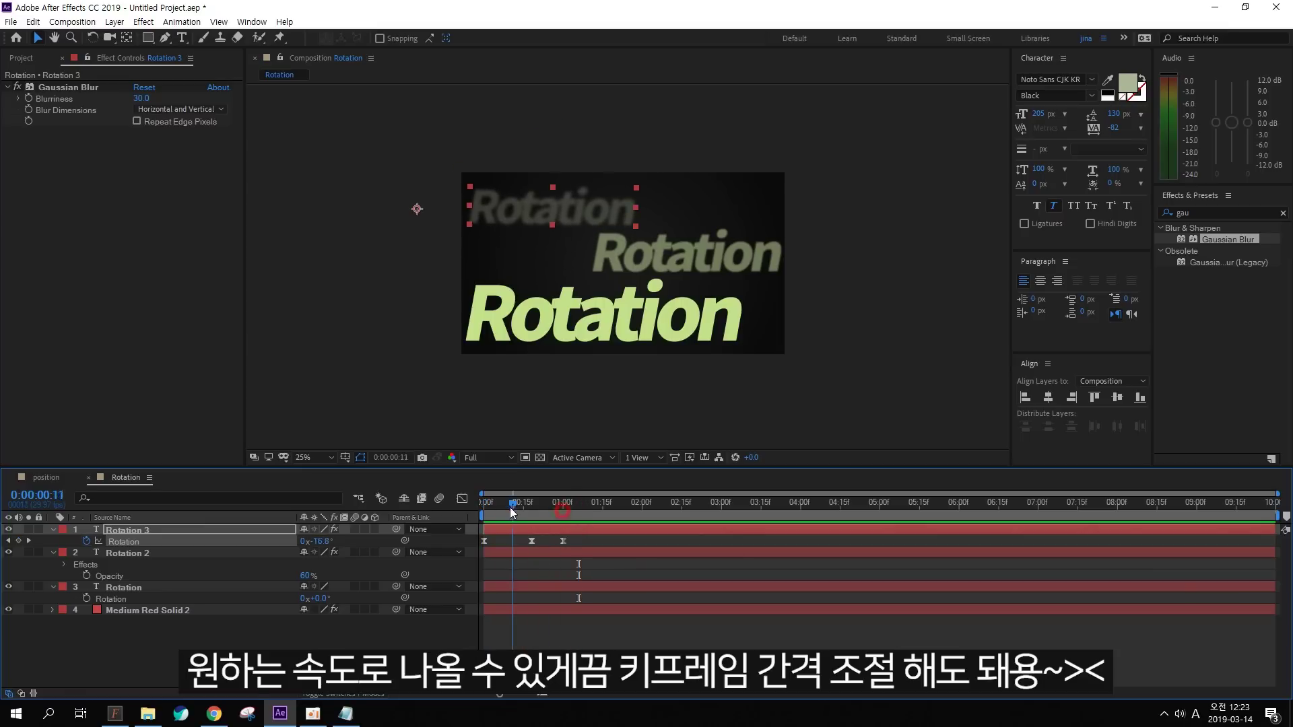
drag(523, 539, 552, 541)
drag(514, 503, 471, 516)
key(space)
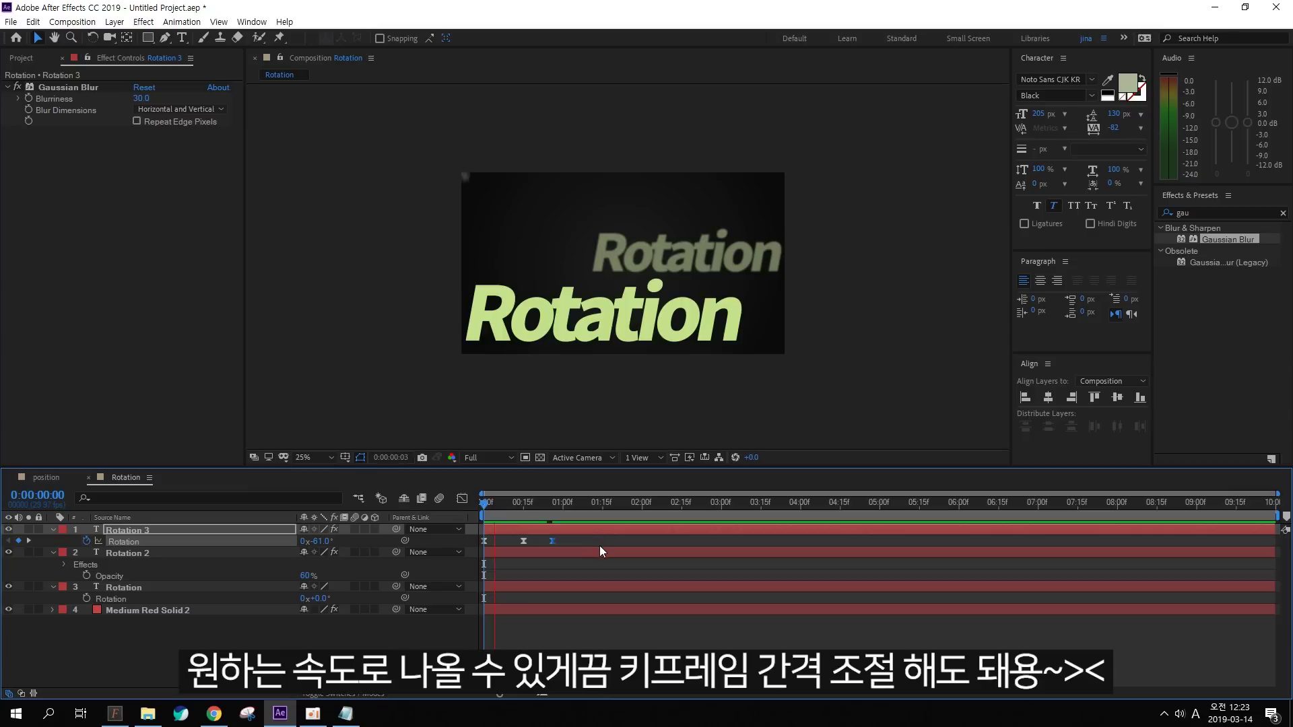
key(space)
key(space)
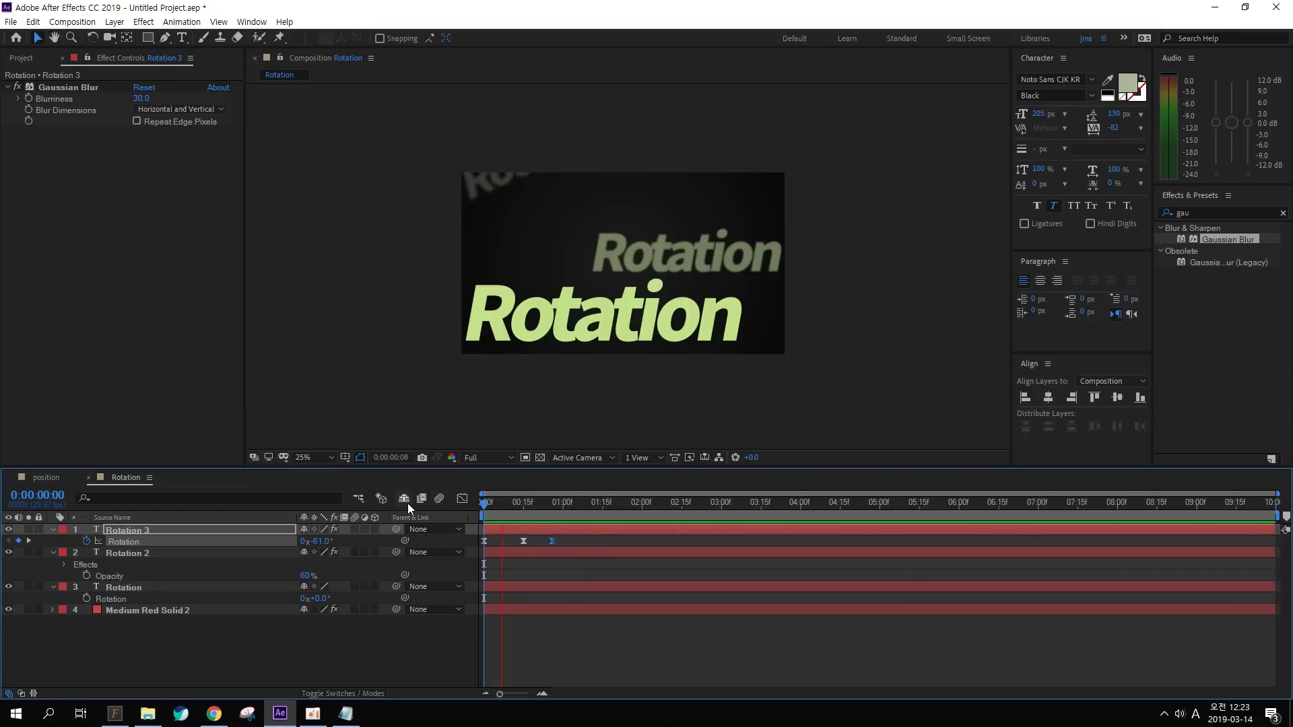
key(space)
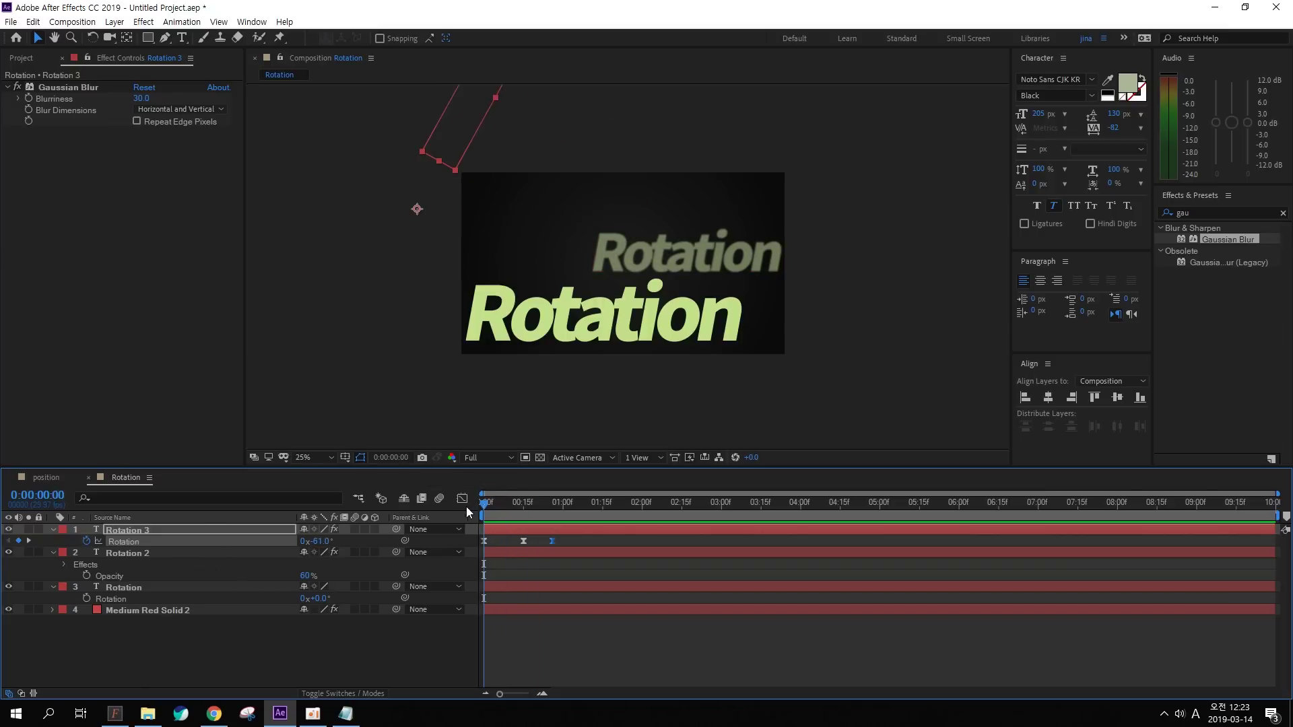
Show the Rotation property of the Rotation 2 text and set a 79° Rotation keyframe at 0:00:00:00
click(149, 553)
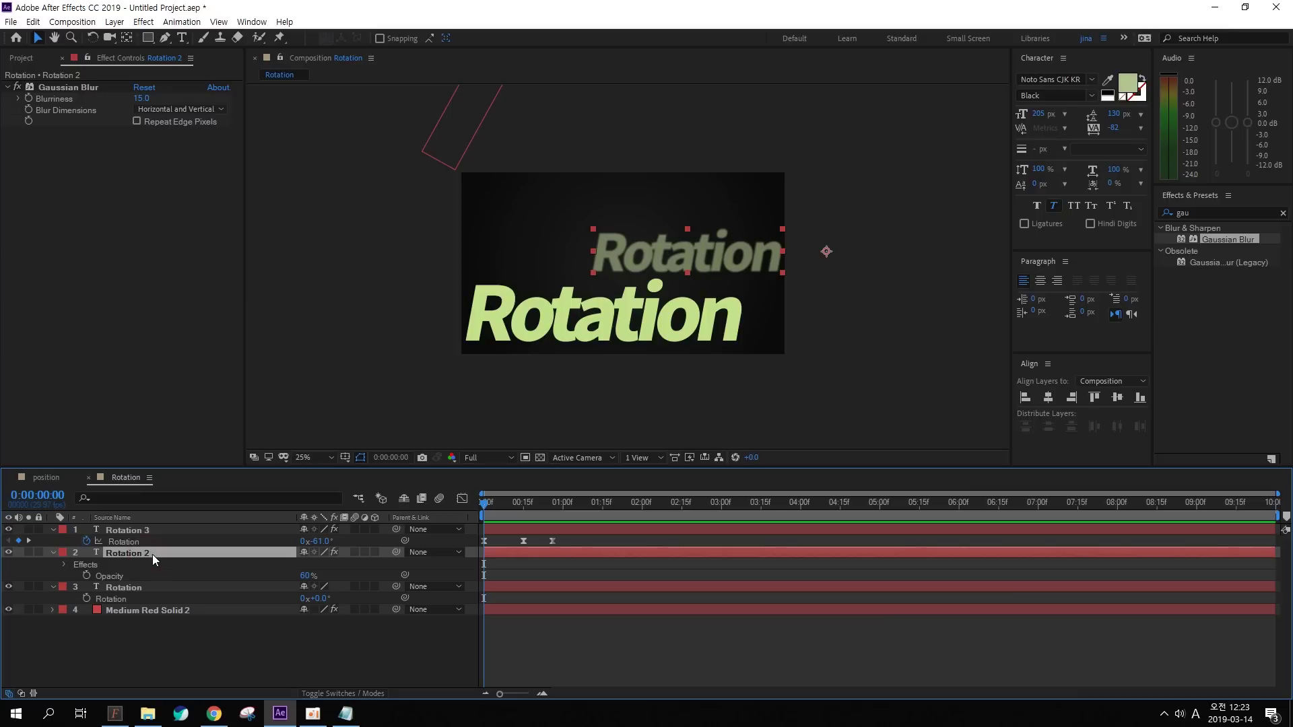
key(r)
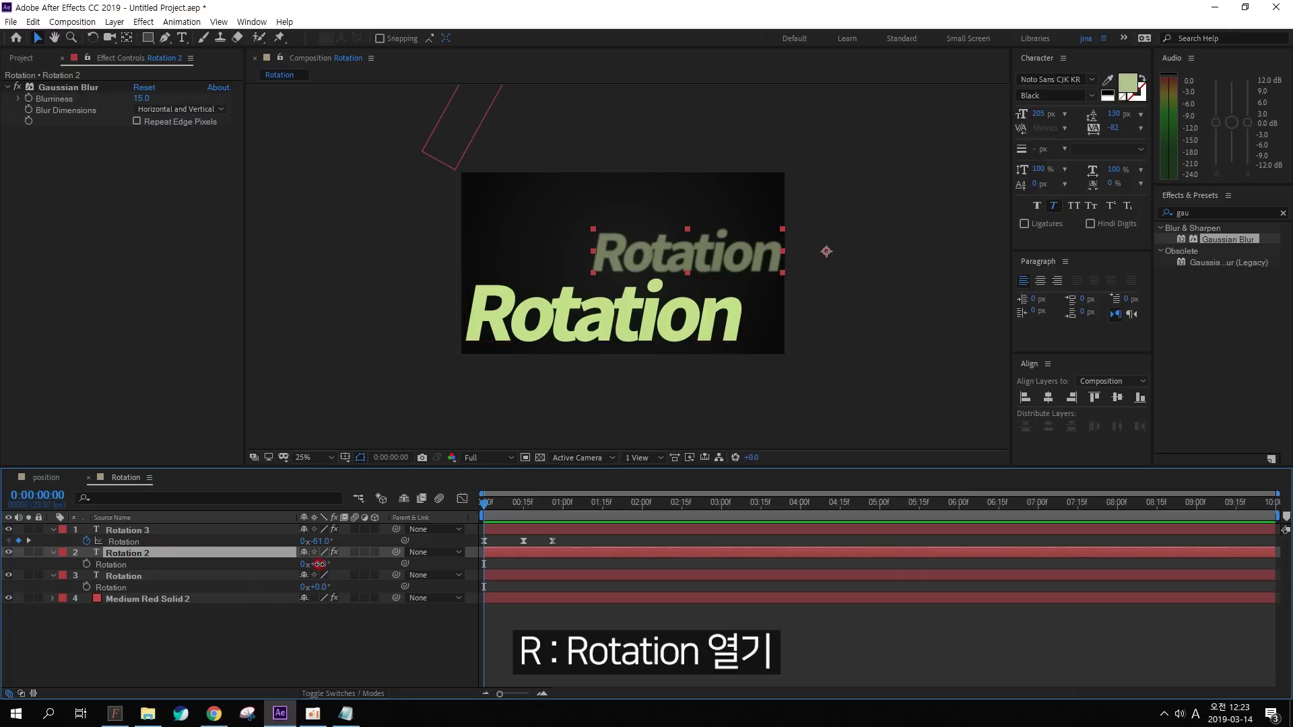
drag(320, 564, 373, 563)
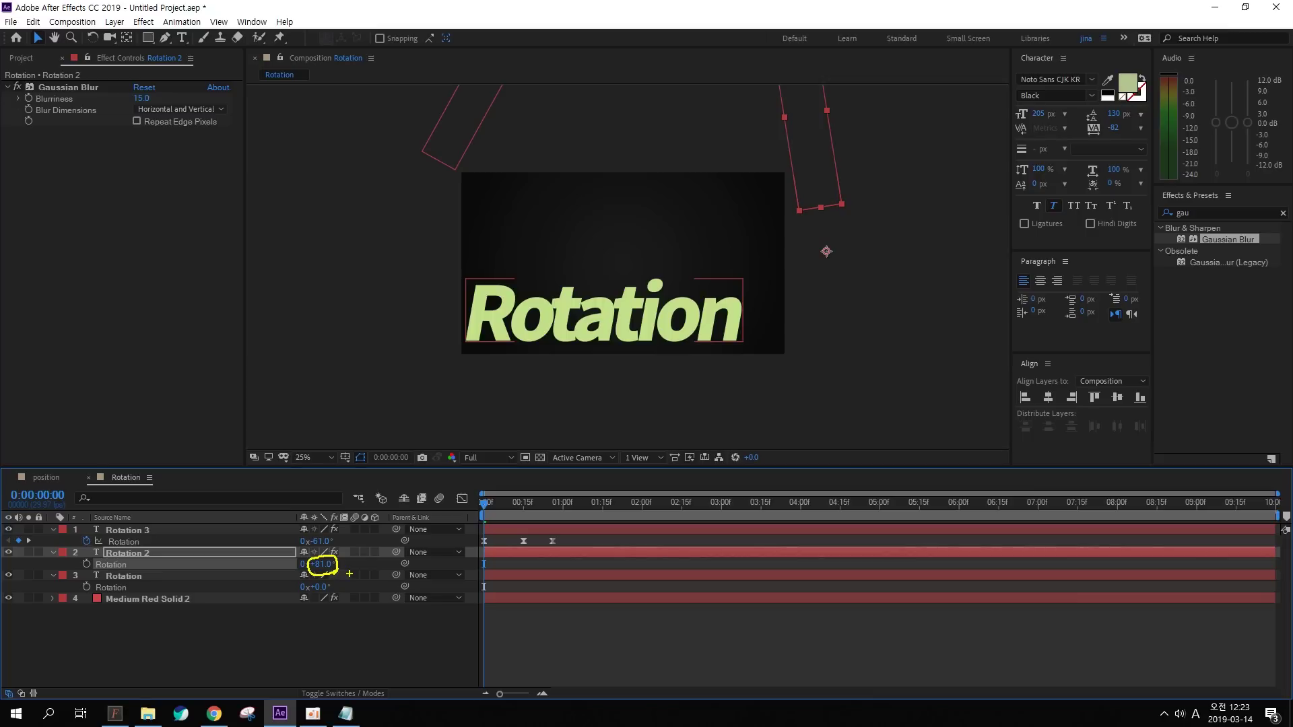
drag(322, 564, 321, 563)
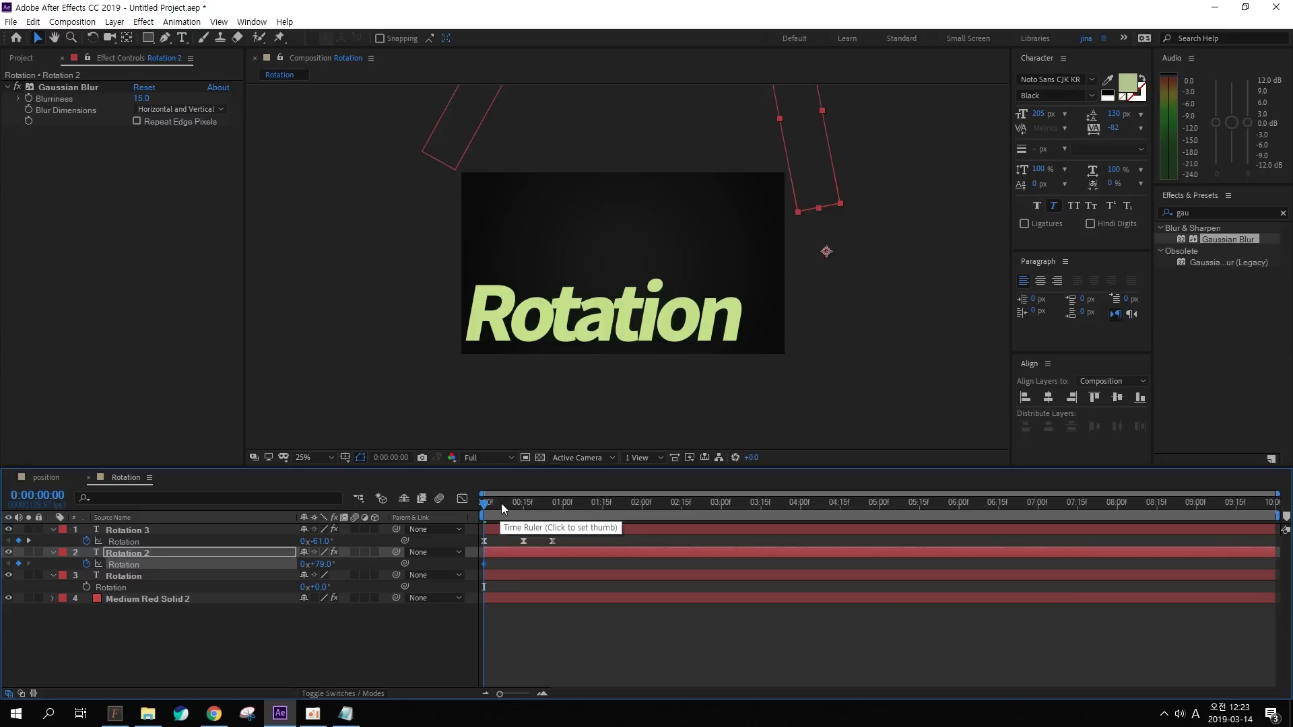
Add a Rotation keyframe of -4° to the Rotation 2 text at 0:00:00:15, level with the middle Rotation 3 keyframe
drag(493, 506, 523, 507)
mouse_move(534, 140)
mouse_down()
mouse_move(573, 237)
mouse_move(605, 204)
mouse_up()
key(Escape)
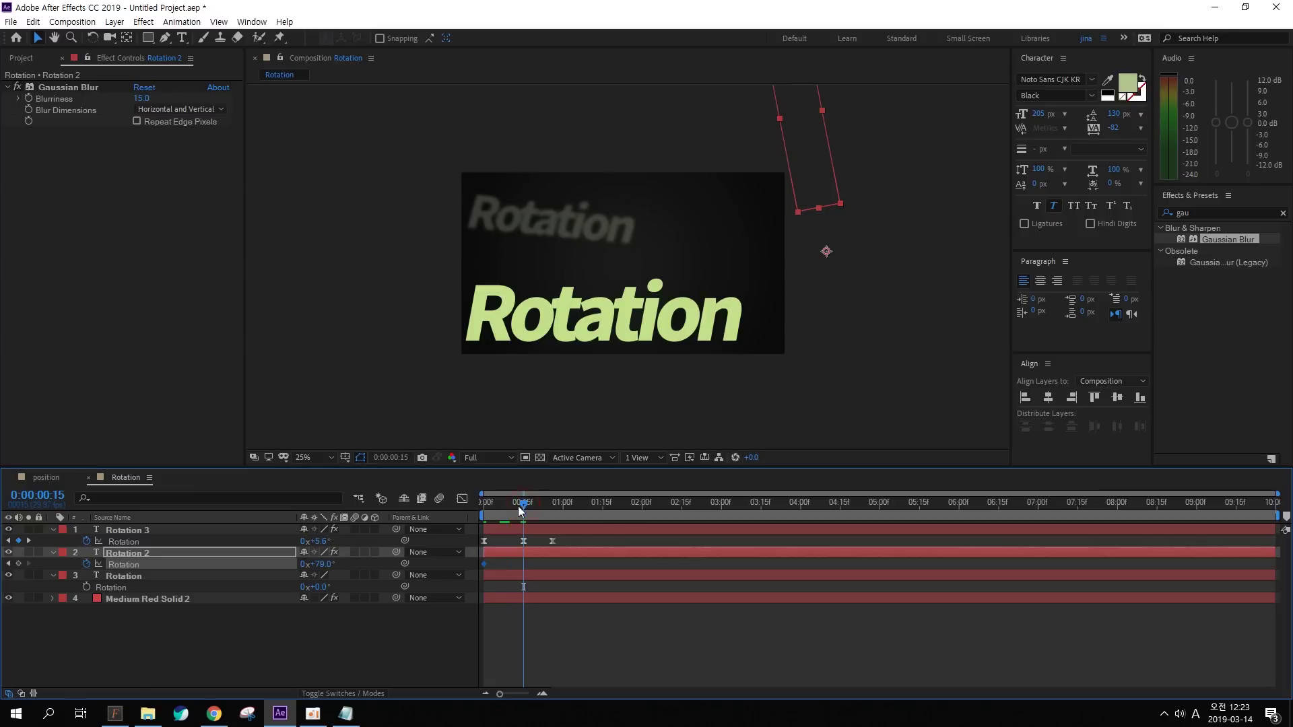
drag(322, 564, 330, 564)
drag(318, 566, 280, 578)
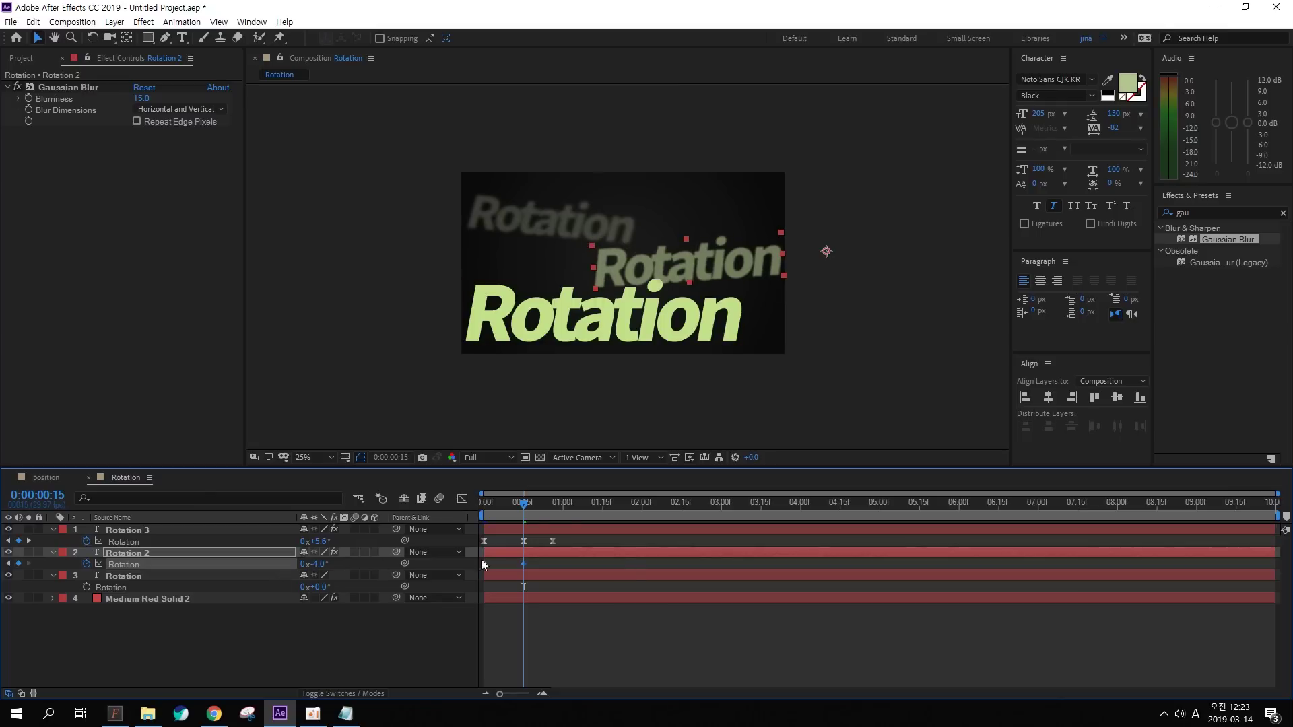
Add a 0° Rotation keyframe to the Rotation 2 text at 0:00:00:26 and preview the swing from the start
mouse_move(530, 507)
mouse_down()
mouse_move(543, 507)
mouse_move(564, 562)
mouse_up()
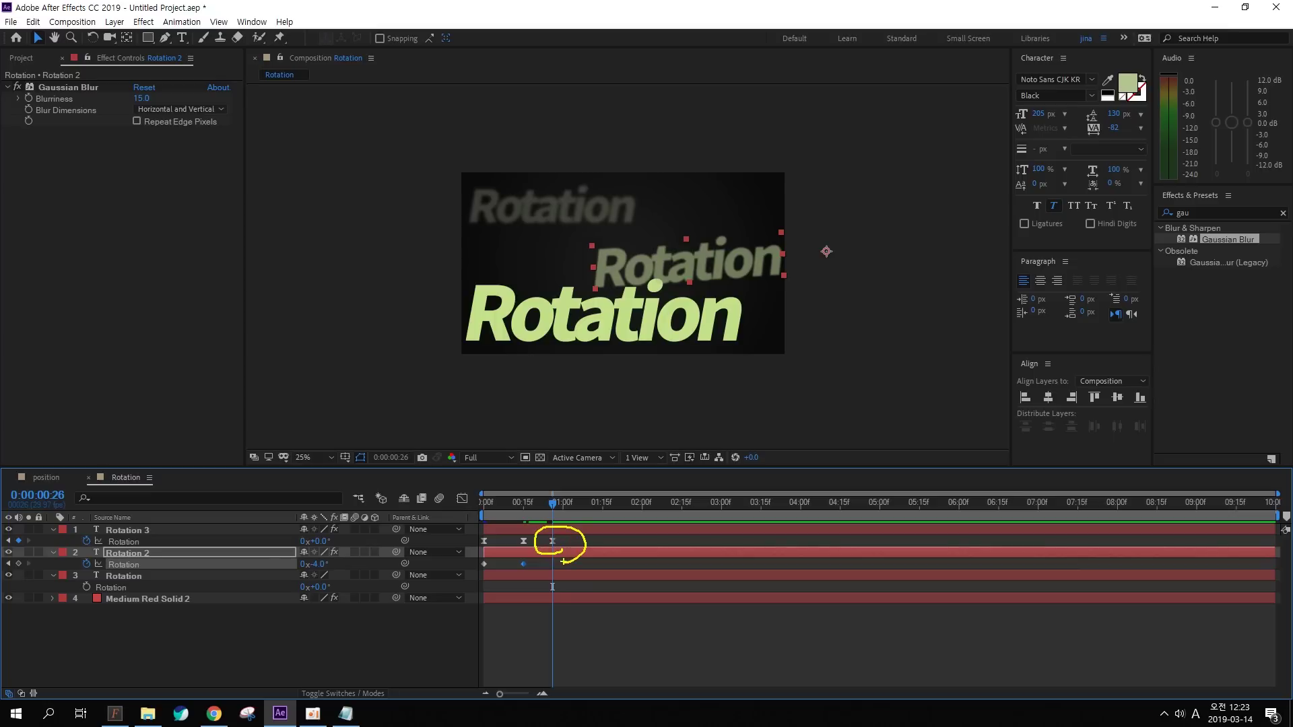
key(Escape)
click(315, 564)
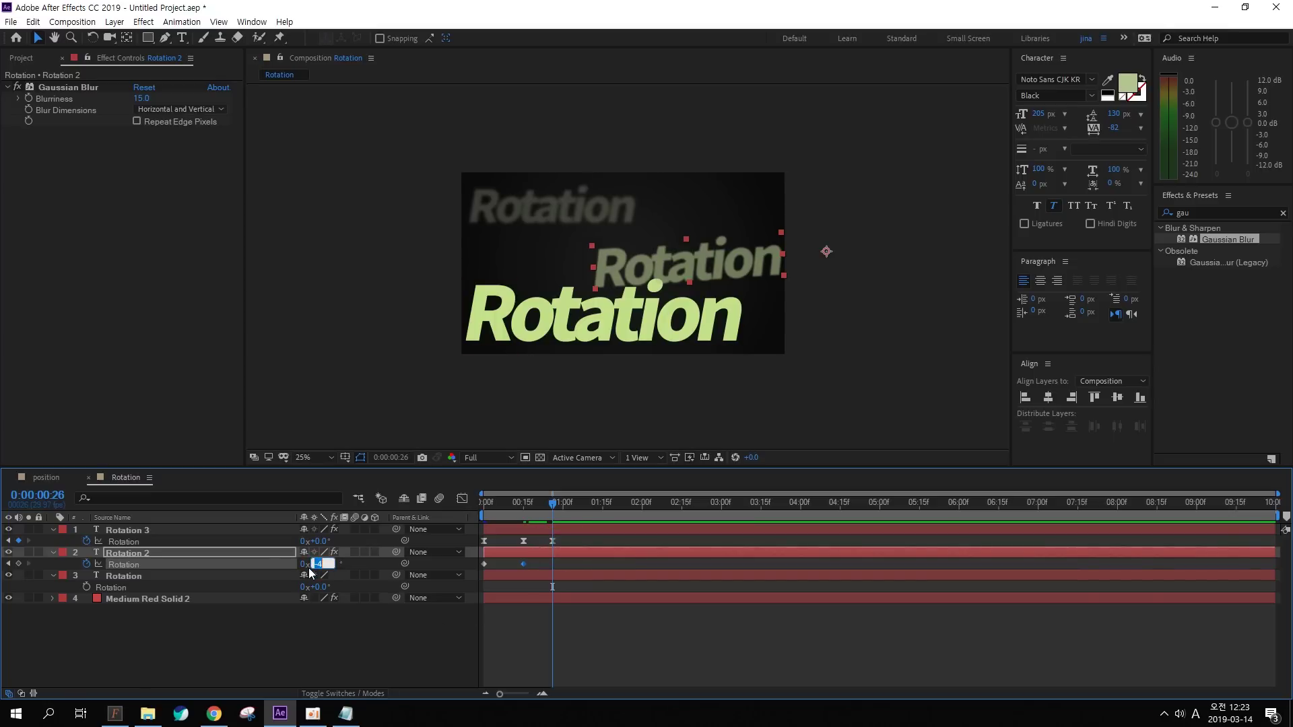
text(0)
key(Return)
key(Home)
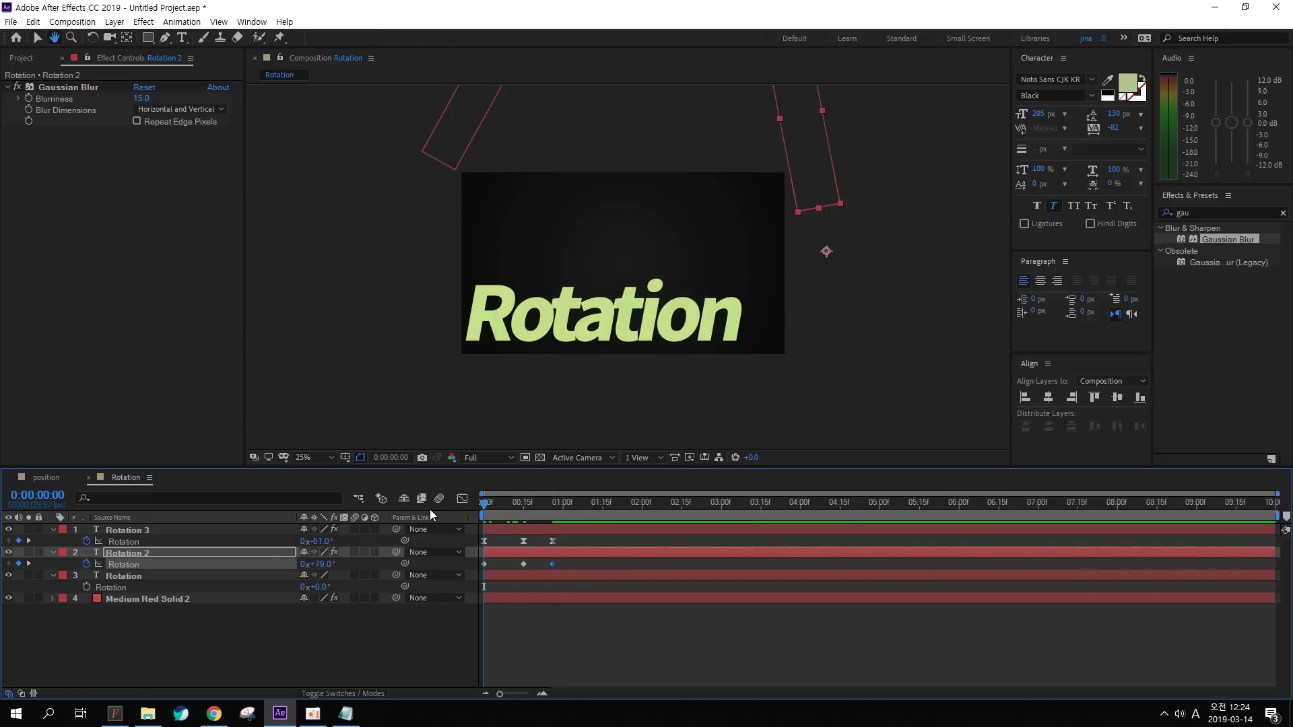
key(space)
key(space)
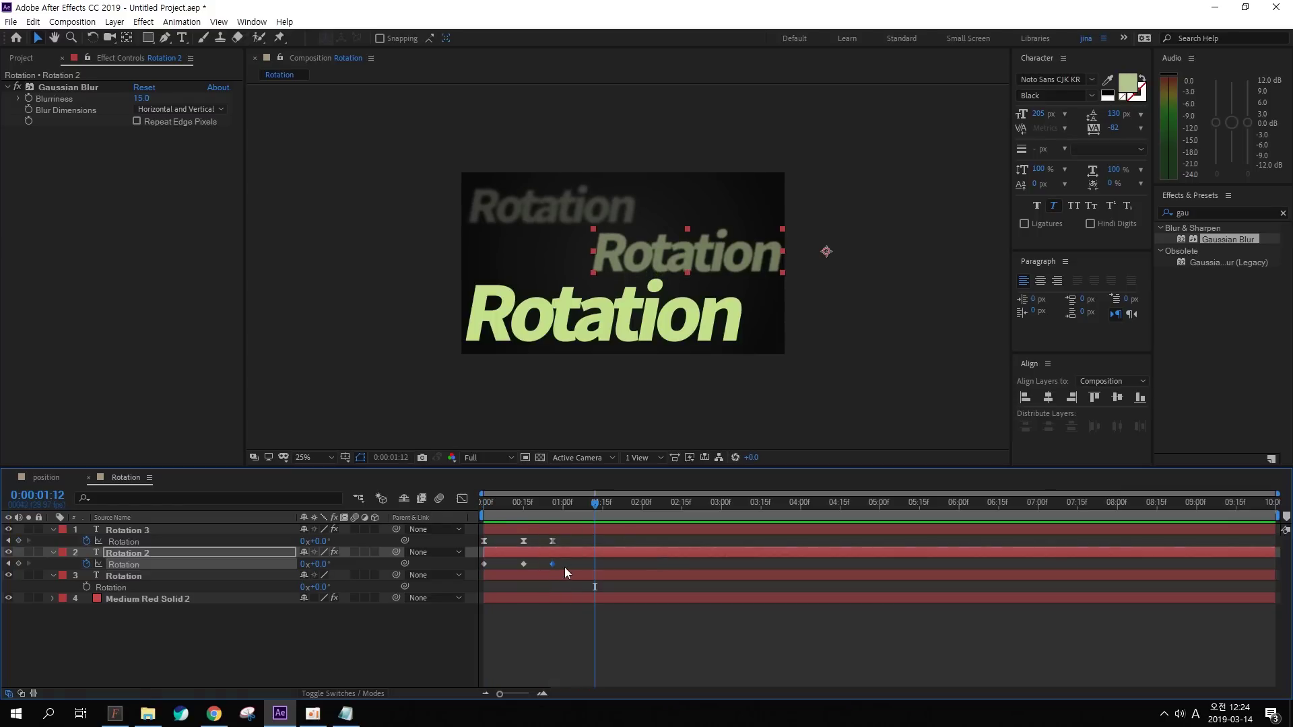
Apply Easy Ease to all three Rotation keyframes of the Rotation 2 text
drag(573, 562, 470, 571)
right_click(524, 563)
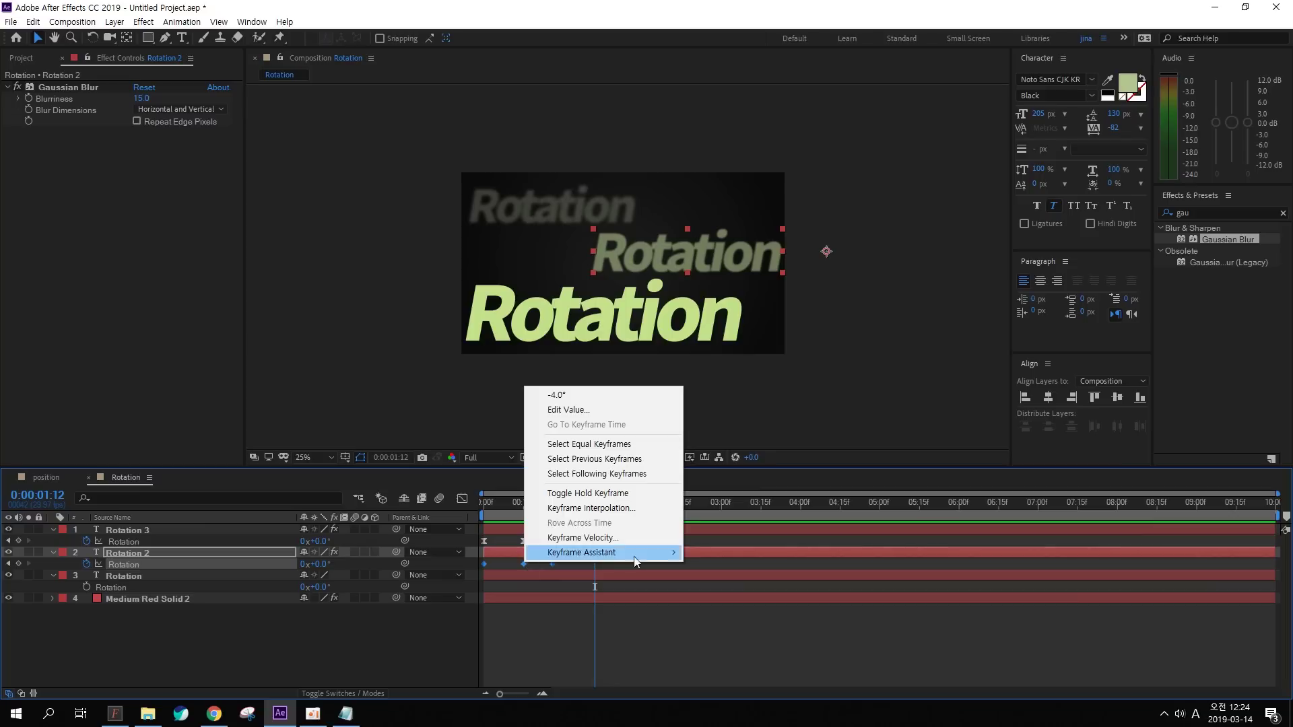
mouse_move(642, 555)
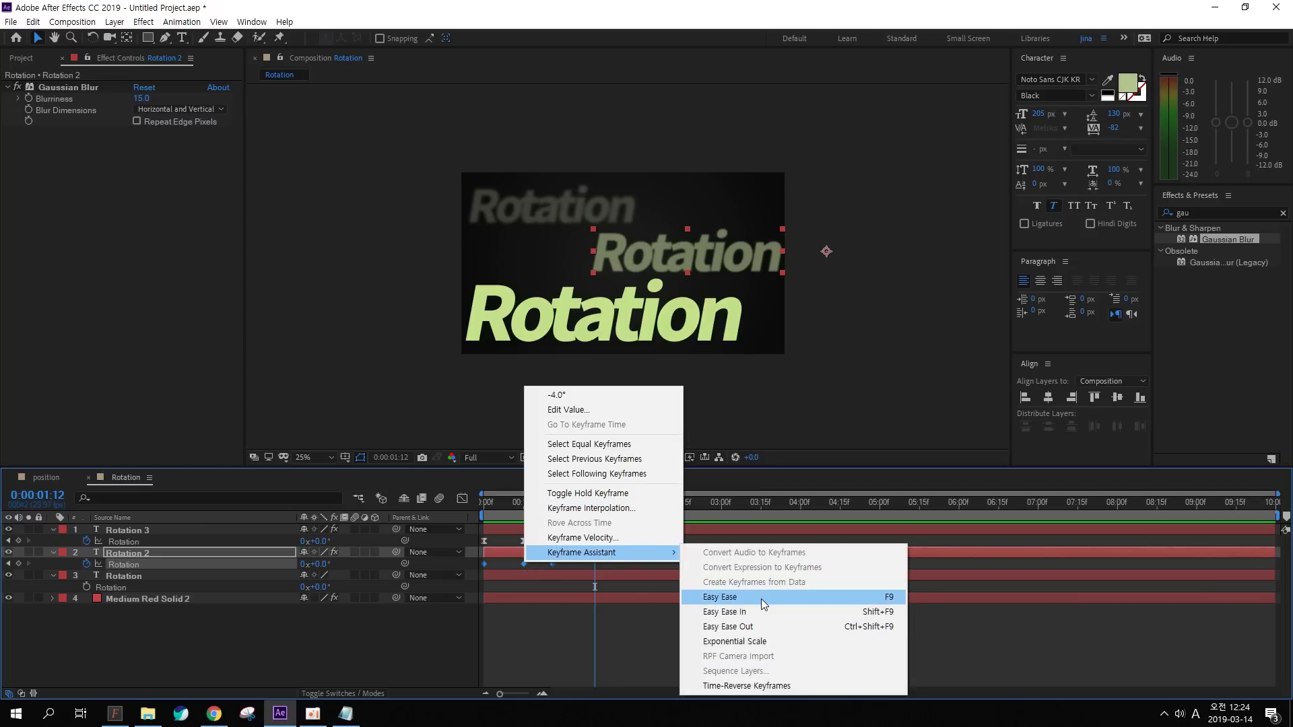
click(764, 604)
Check the Rotation 2 speed curve in the Graph Editor, close it, and play the animation from the start
click(465, 500)
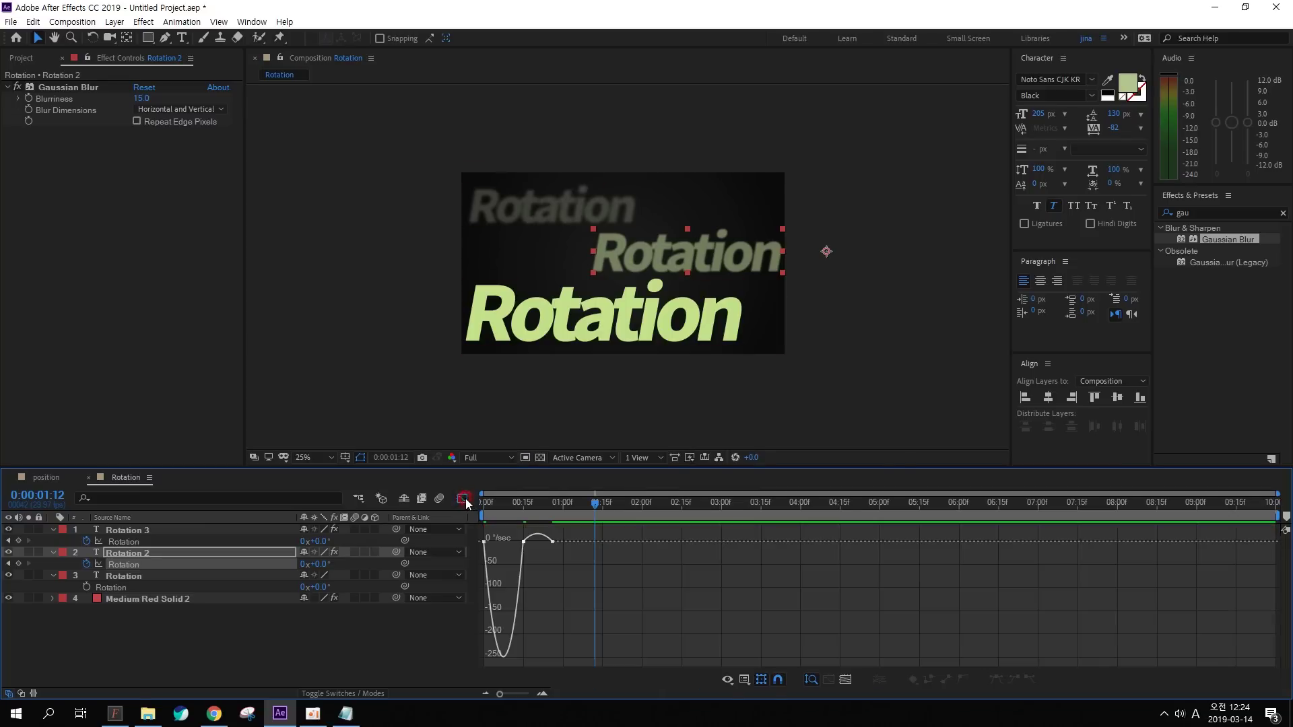
click(465, 500)
key(Home)
key(space)
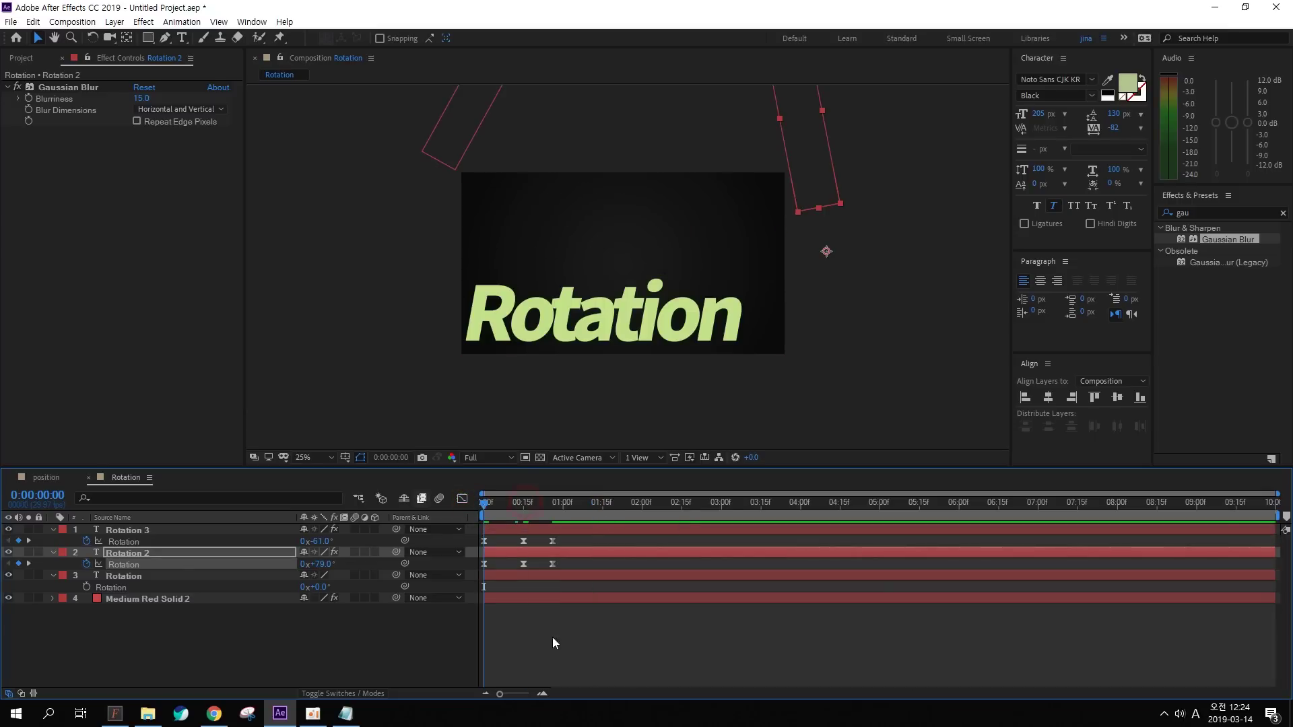
key(space)
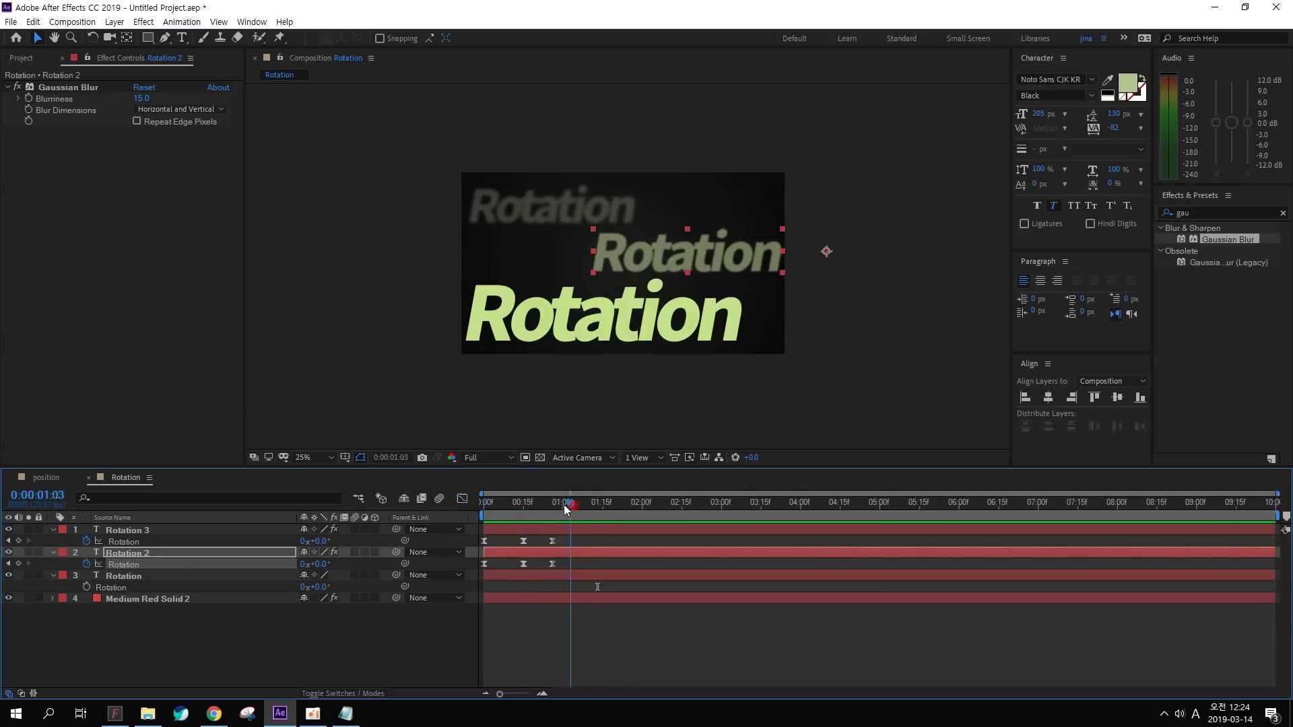
key(space)
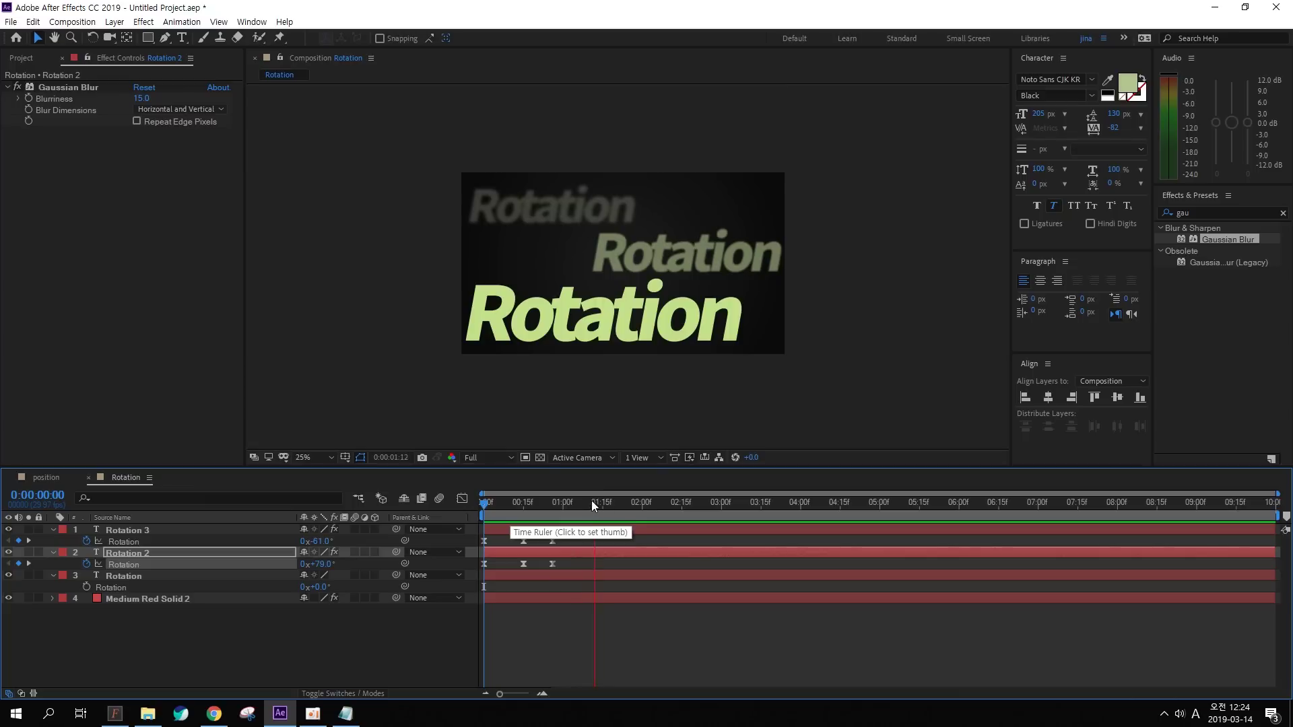
Set a Rotation keyframe of -87° on the large front Rotation text at 0:00:00:00
click(132, 577)
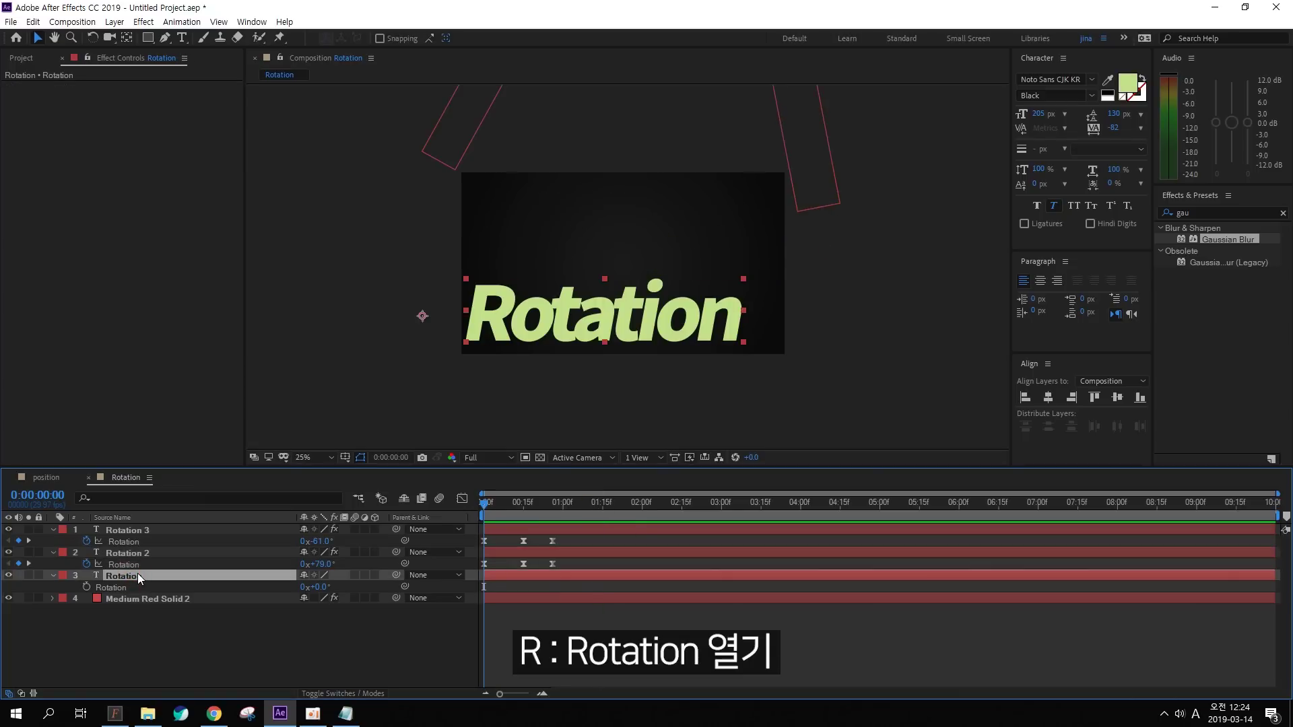
click(167, 621)
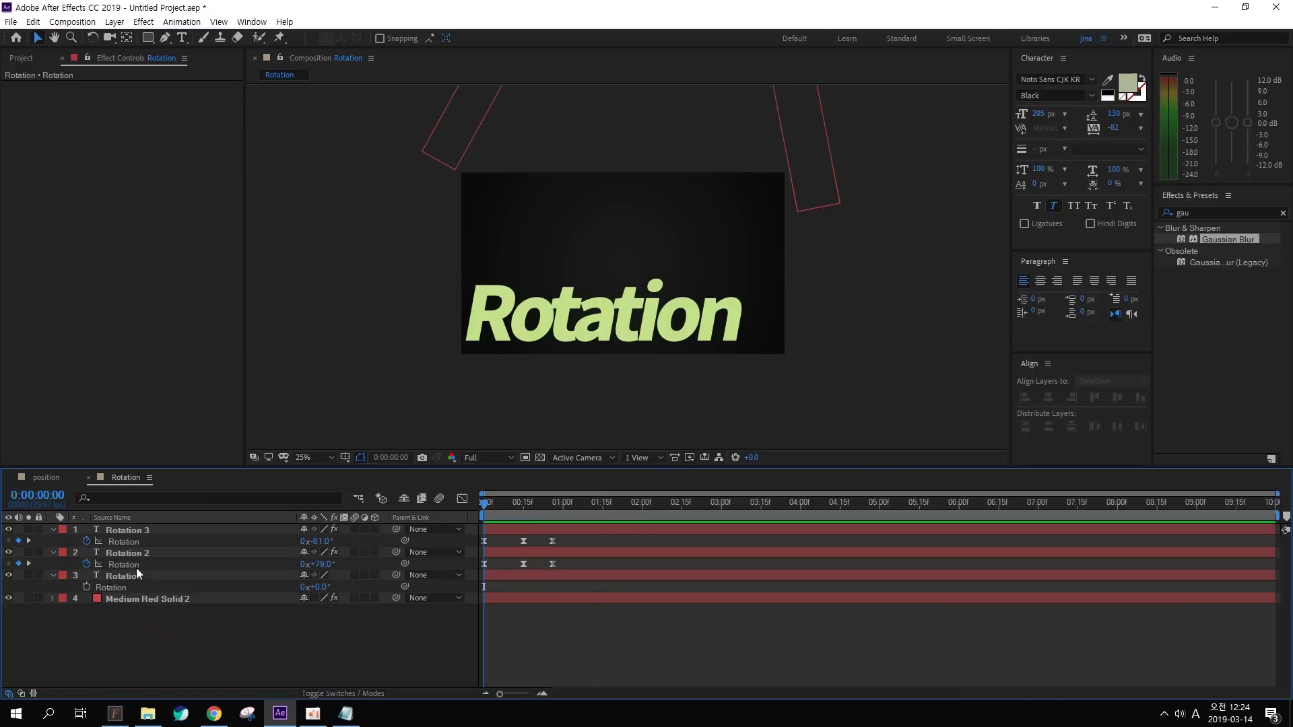
click(139, 578)
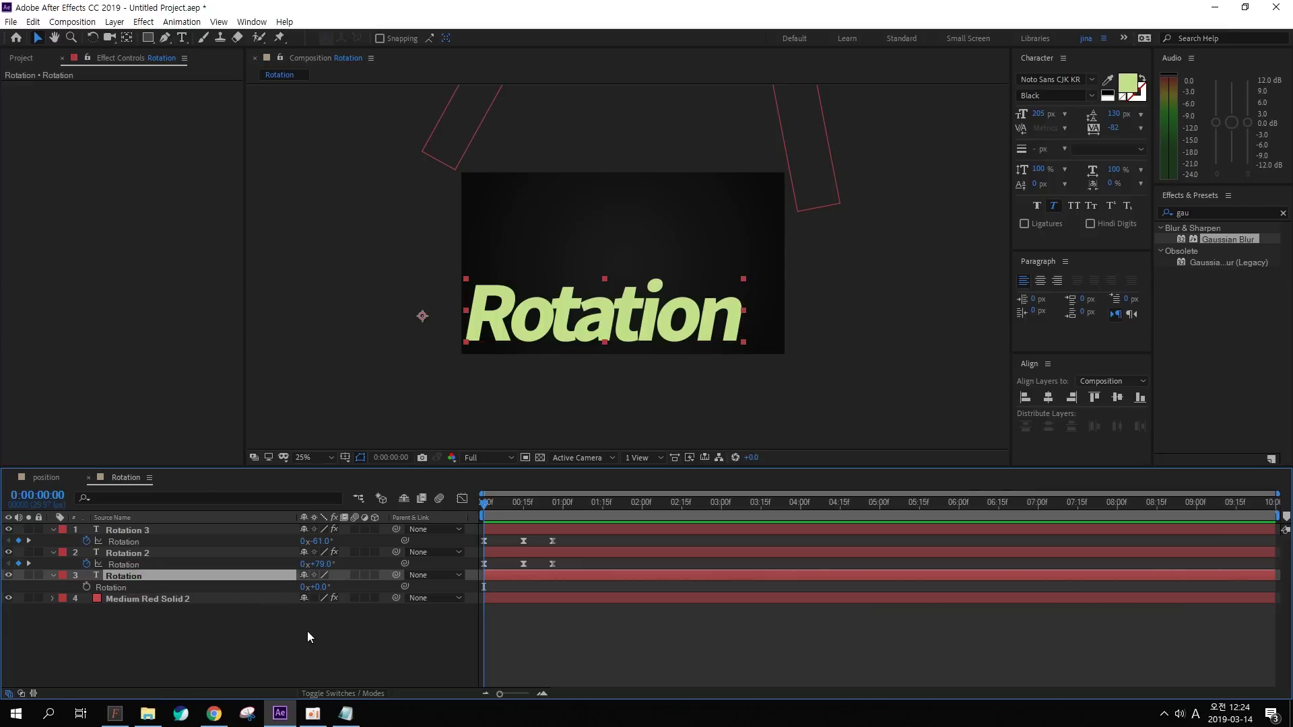
drag(533, 507, 465, 510)
drag(323, 588, 260, 586)
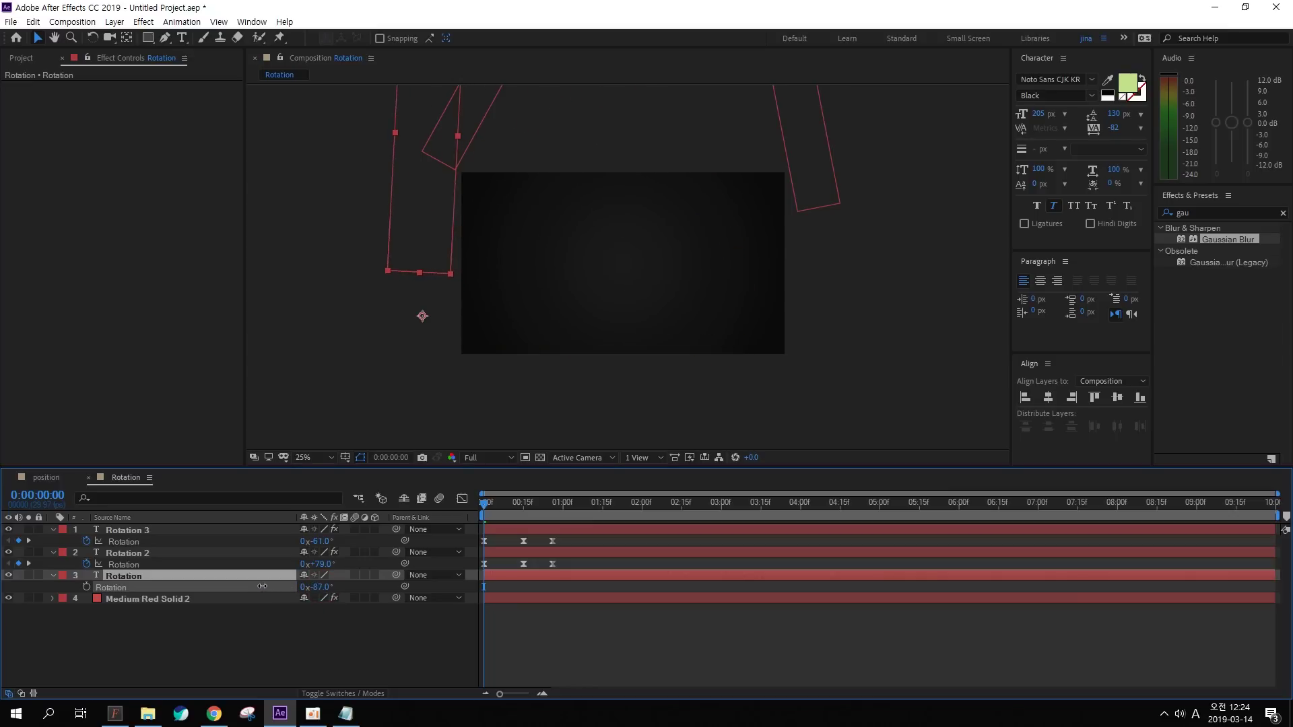
click(86, 588)
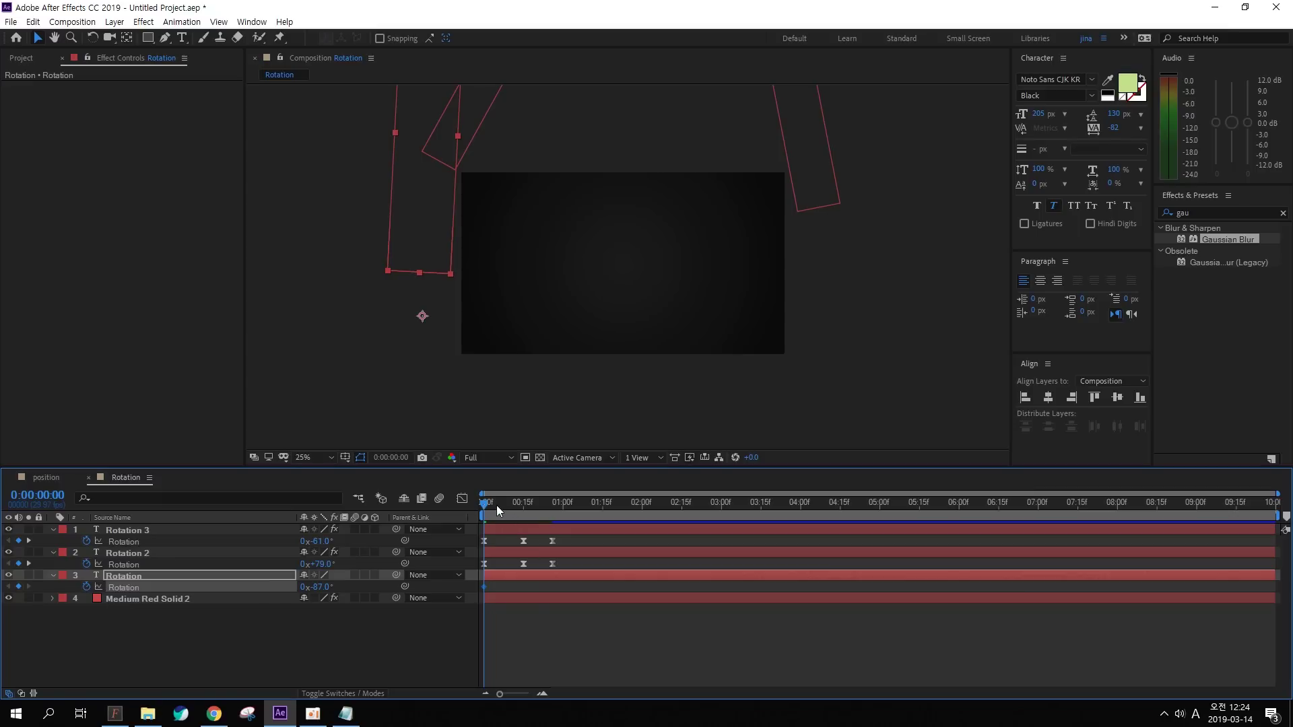
Add Rotation keyframes to the front Rotation text: 7° at 0:00:00:15 and 0° at 0:00:00:26
drag(496, 505, 524, 509)
drag(322, 587, 388, 587)
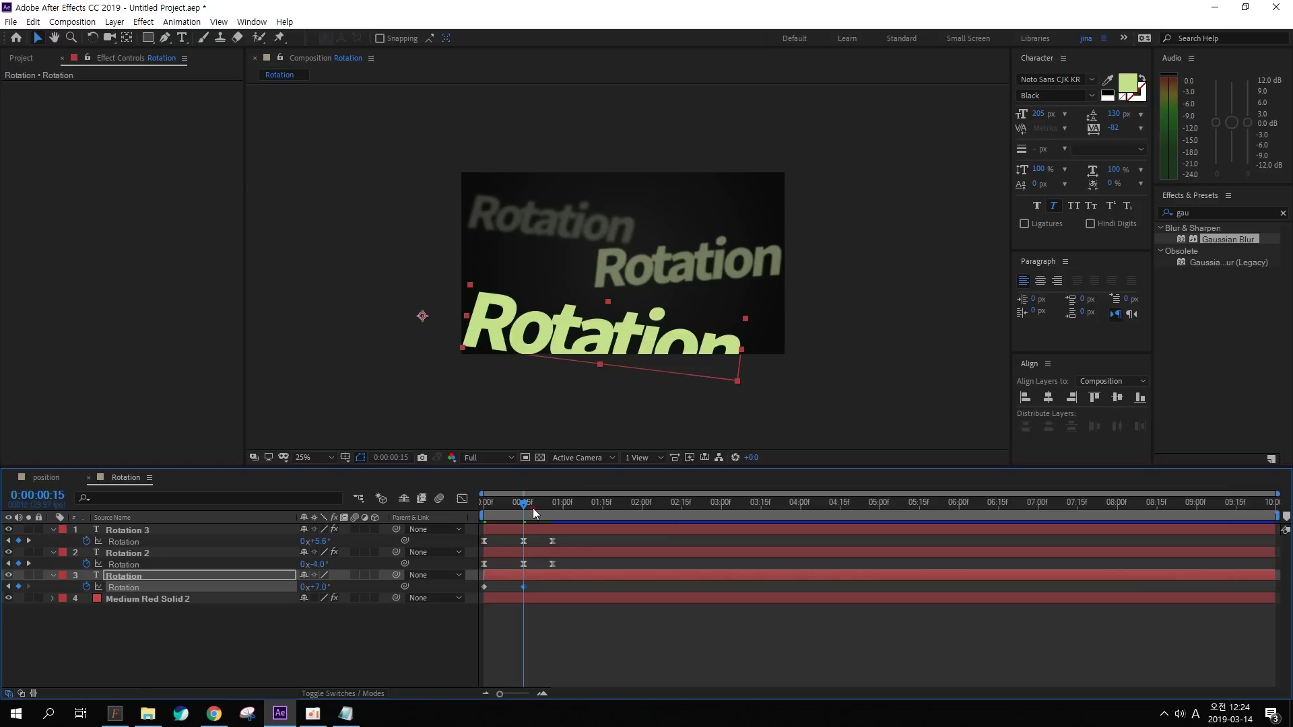
click(553, 508)
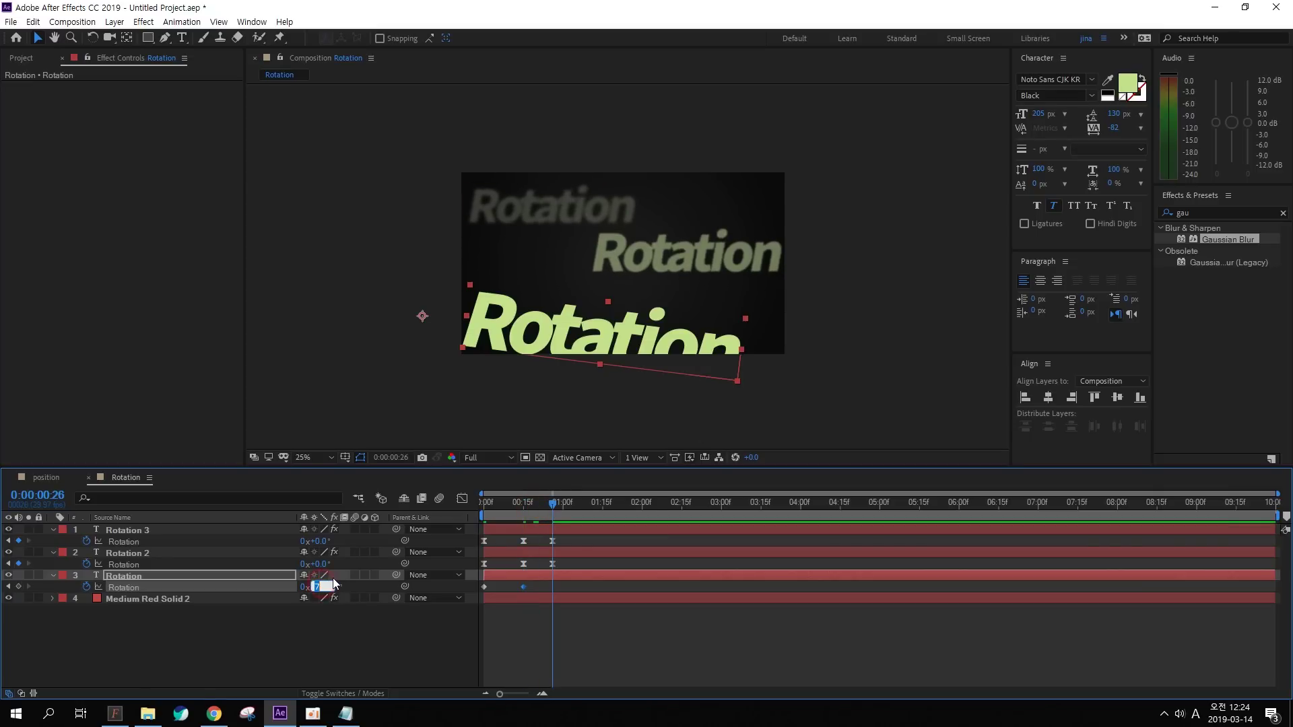
key(Return)
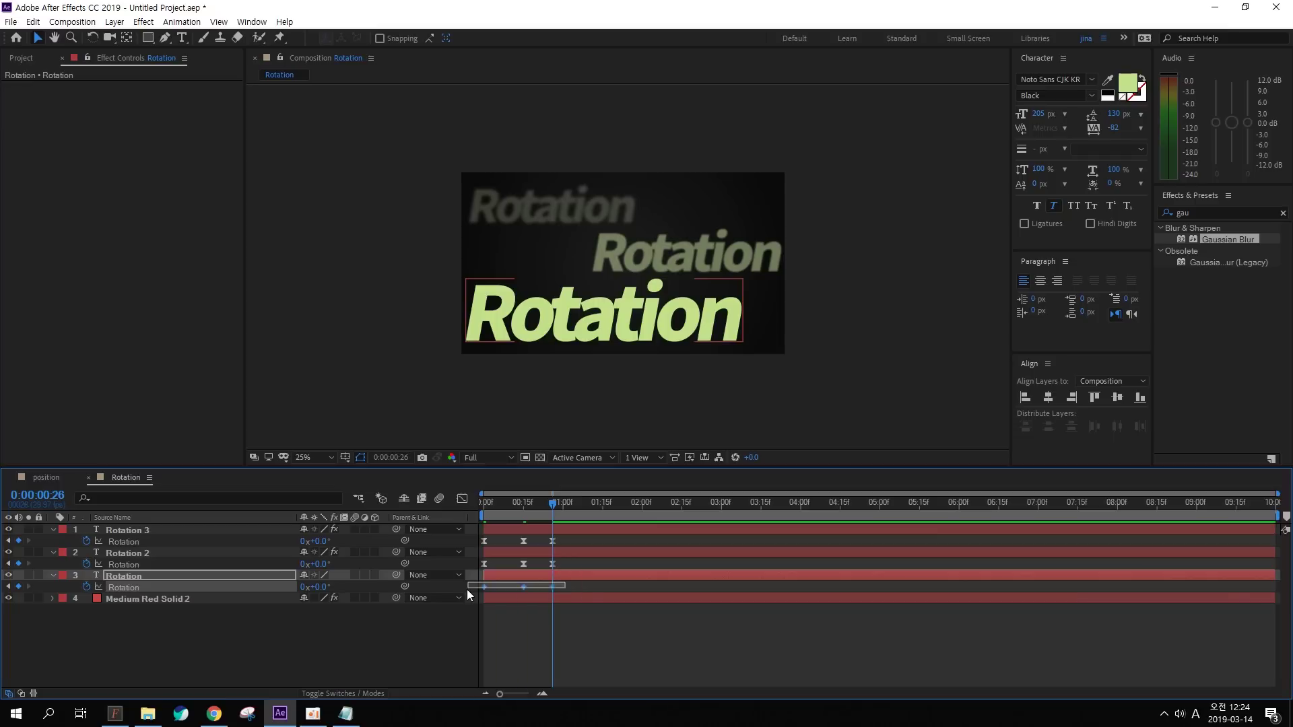
Apply Easy Ease to all three Rotation keyframes of the front Rotation text
right_click(552, 587)
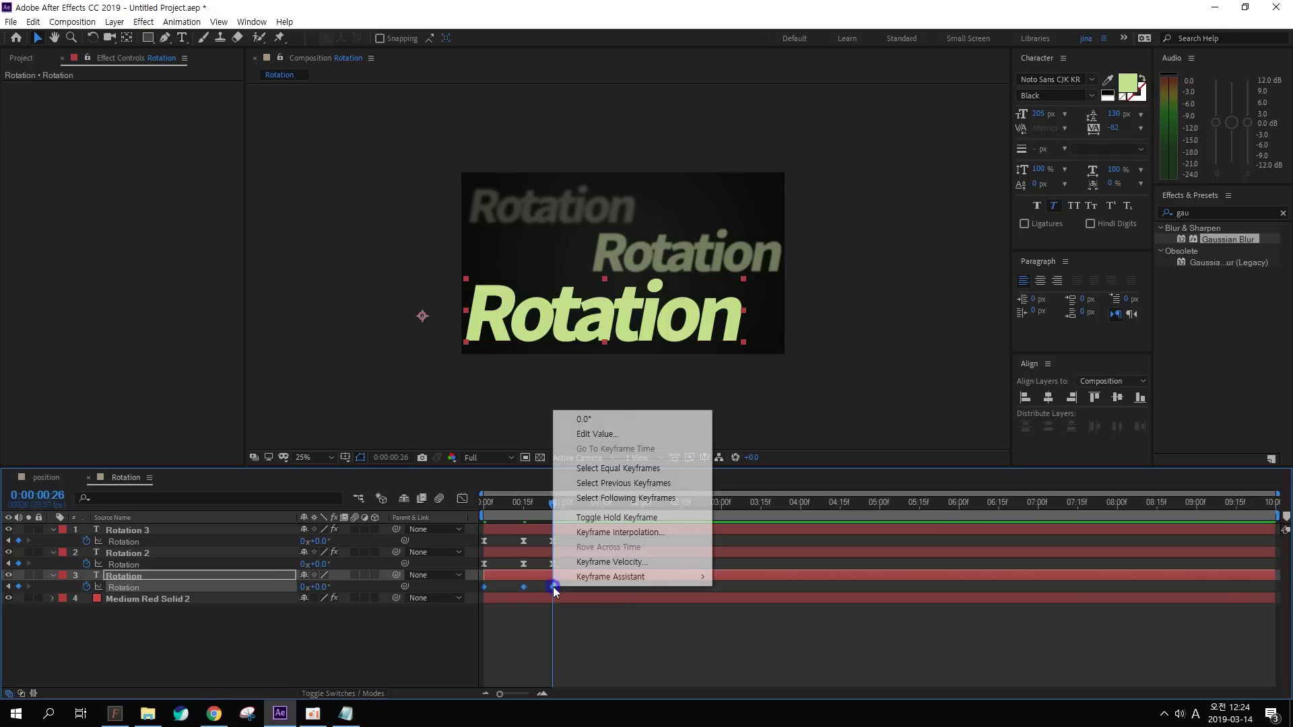
click(673, 582)
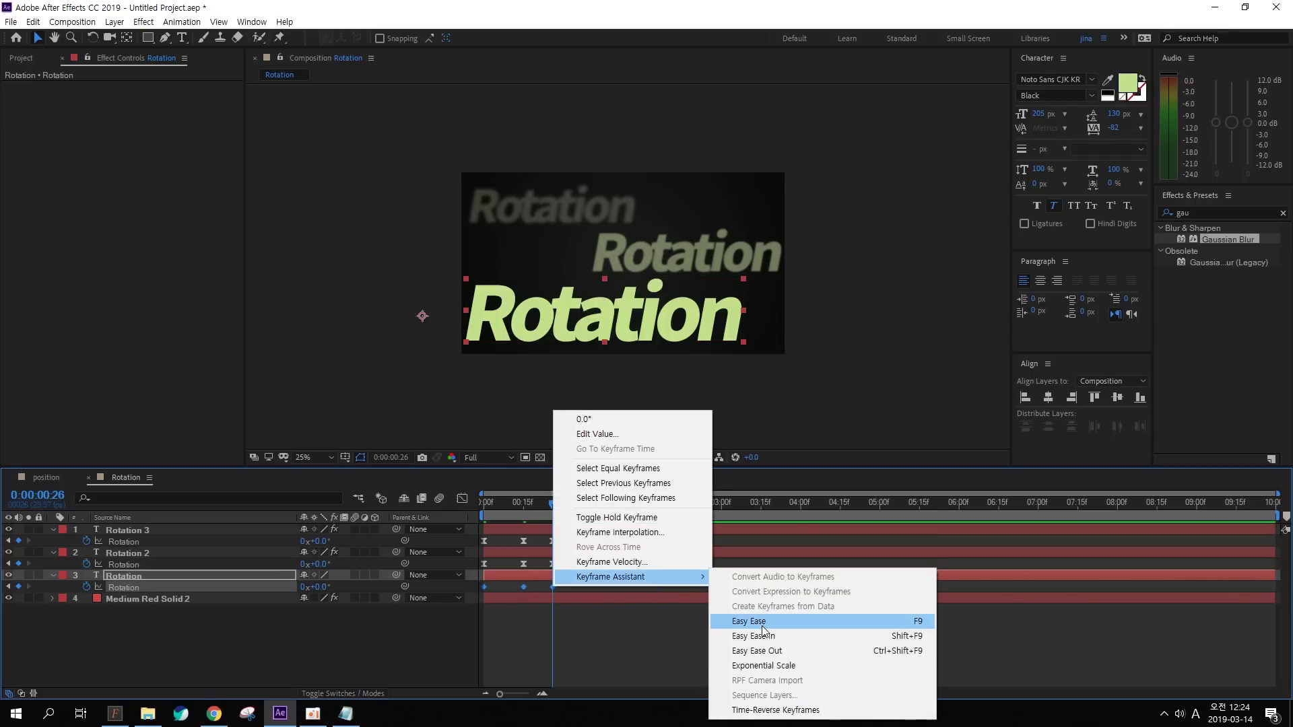
click(762, 623)
Check the front Rotation text's curve in the Graph Editor, close it, and play all three swinging texts from the start
click(462, 498)
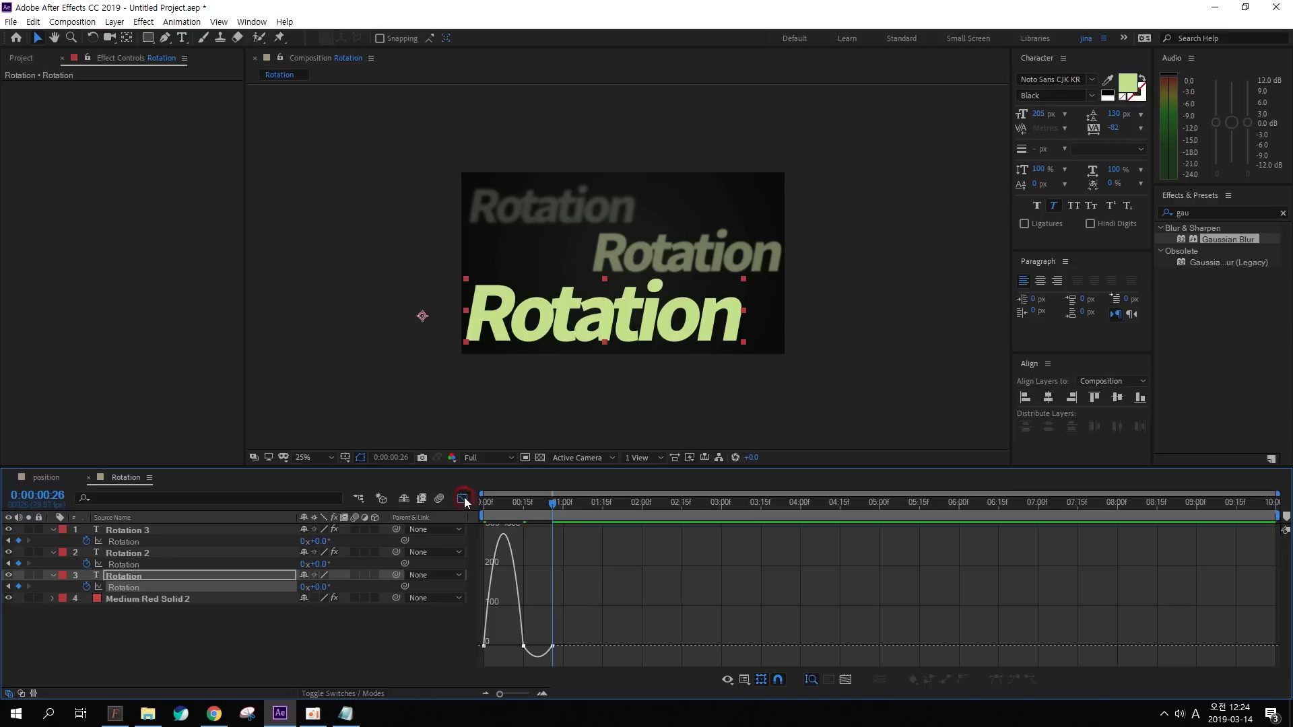
click(462, 499)
drag(552, 502, 483, 501)
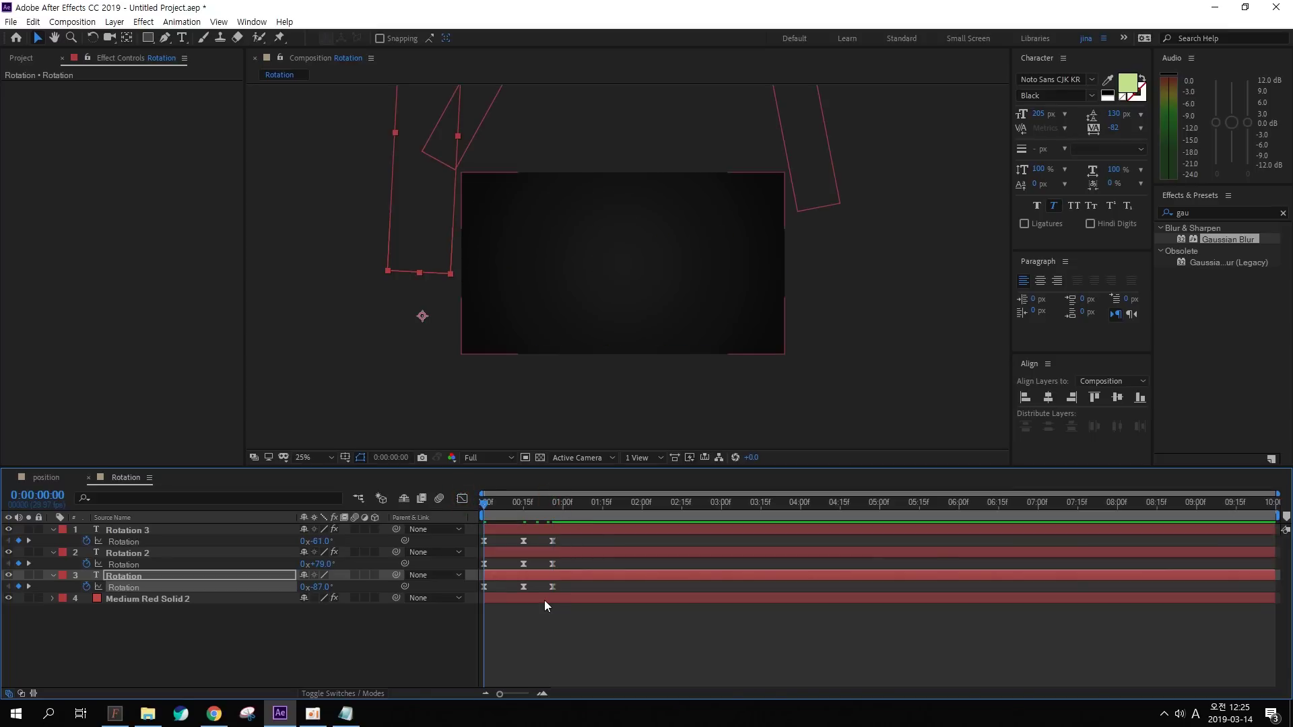
key(space)
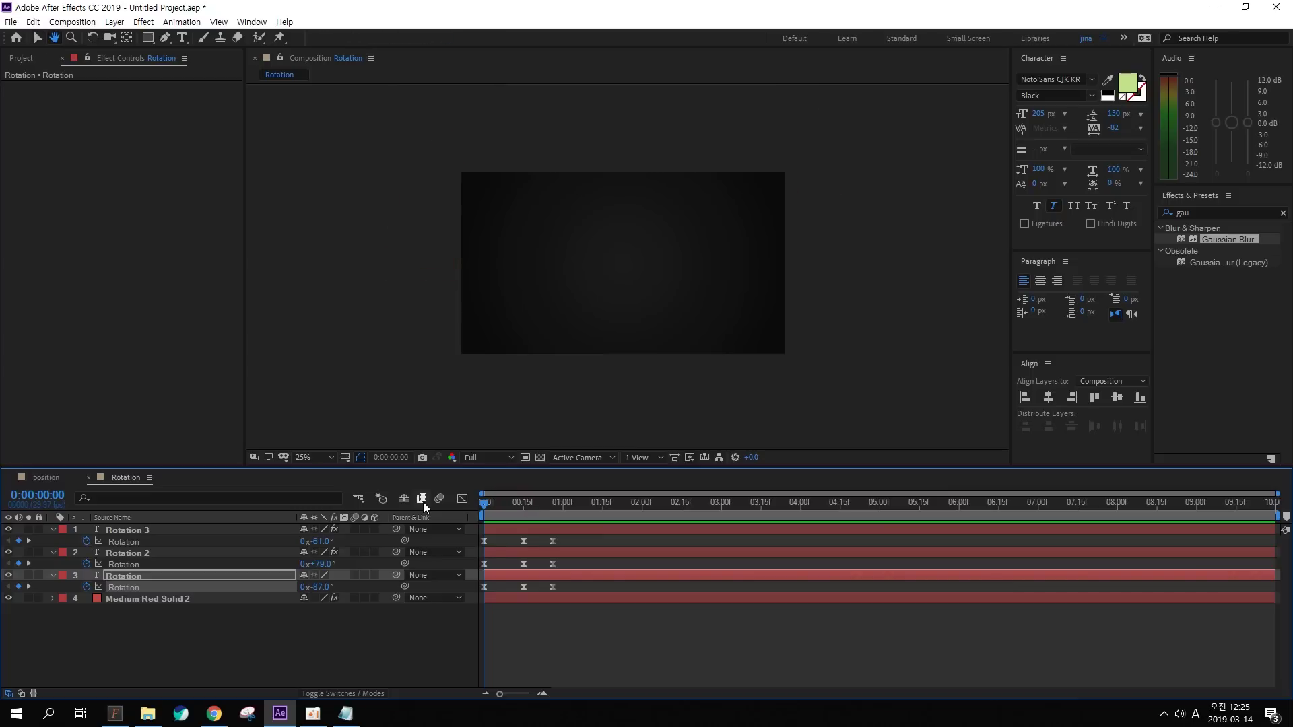
key(space)
key(space)
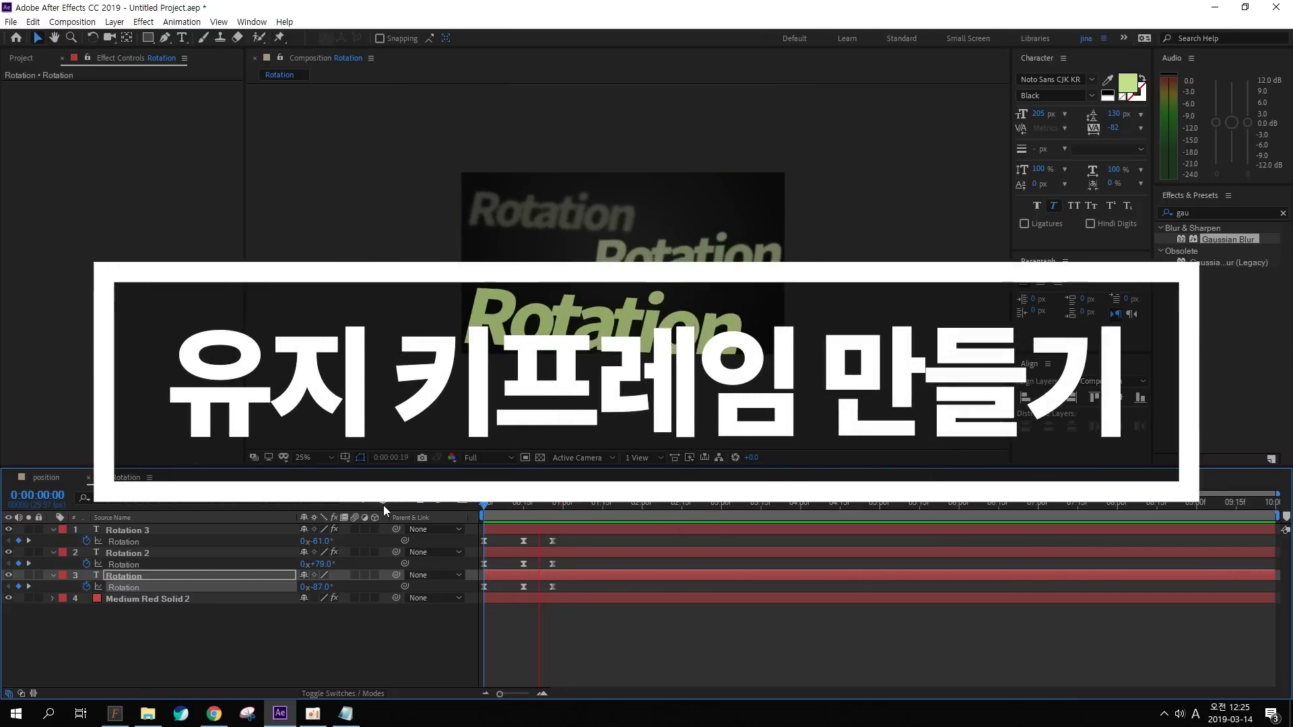
Stop the preview and move the current time from the 0:00:00:26 keyframes one second ahead to 0:00:01:26
key(space)
drag(505, 504, 573, 602)
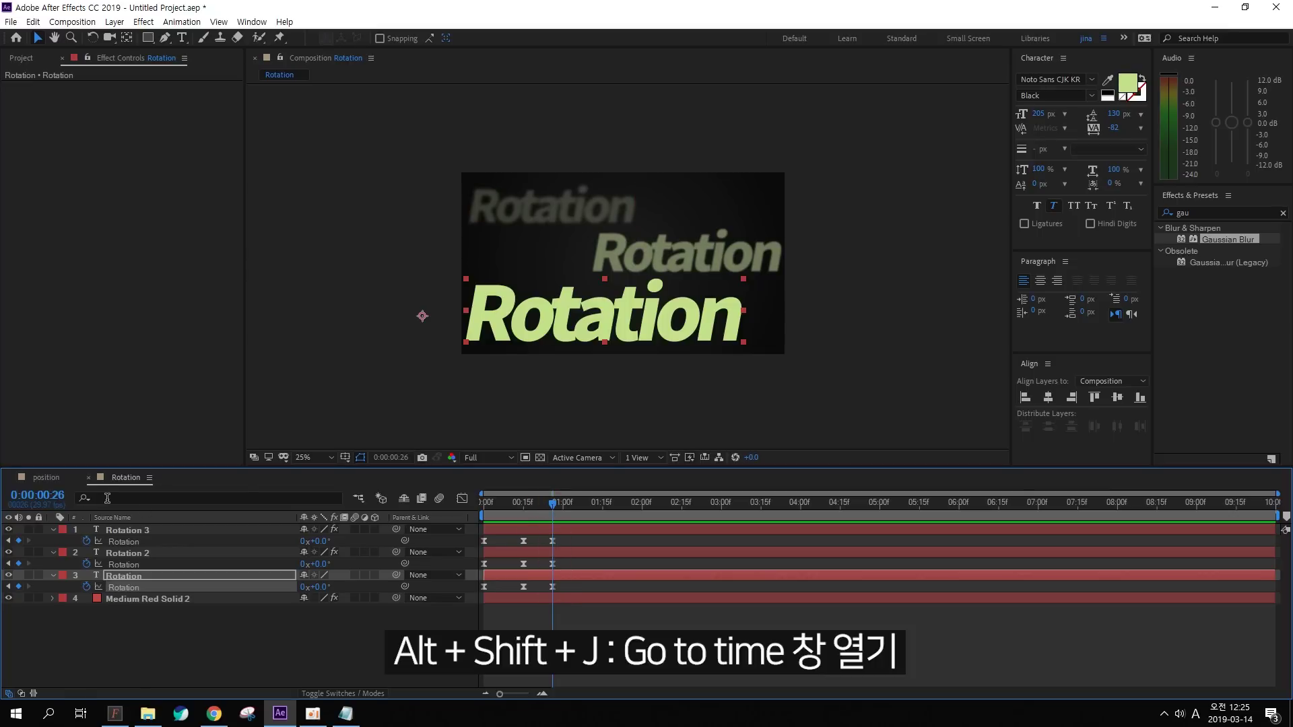
key(alt+shift+j)
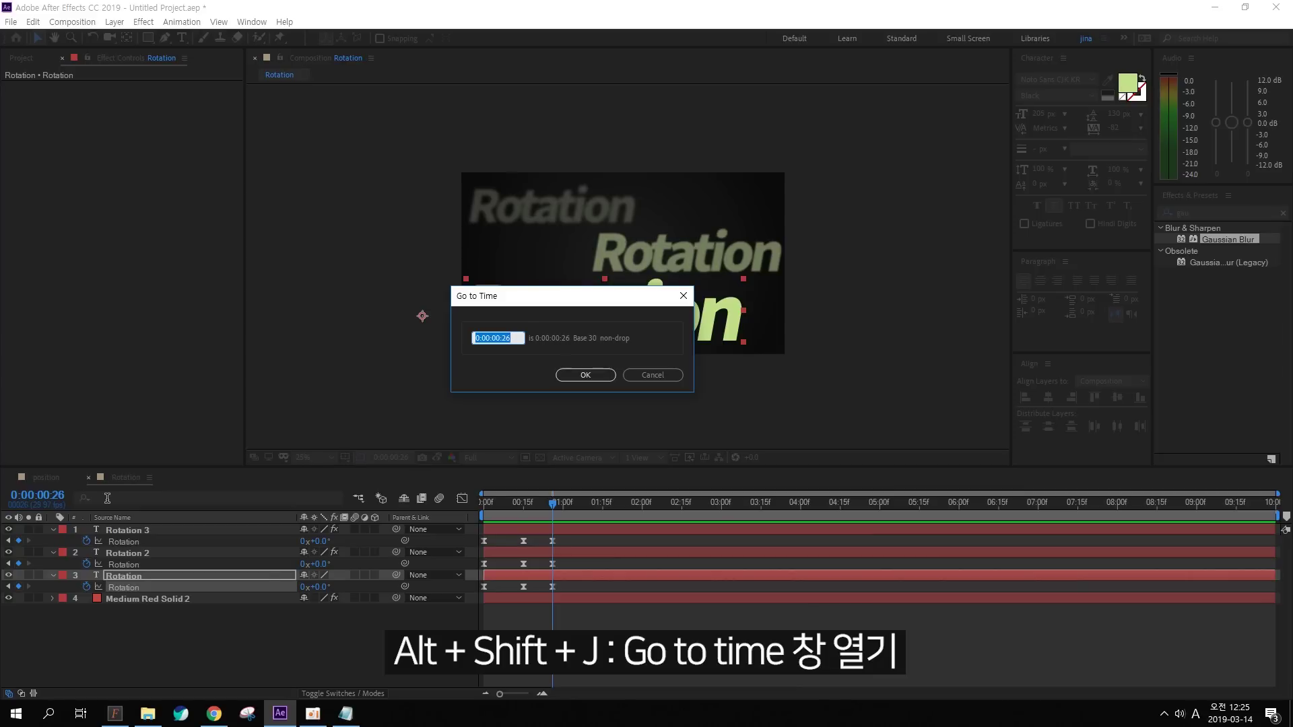
text(+1.)
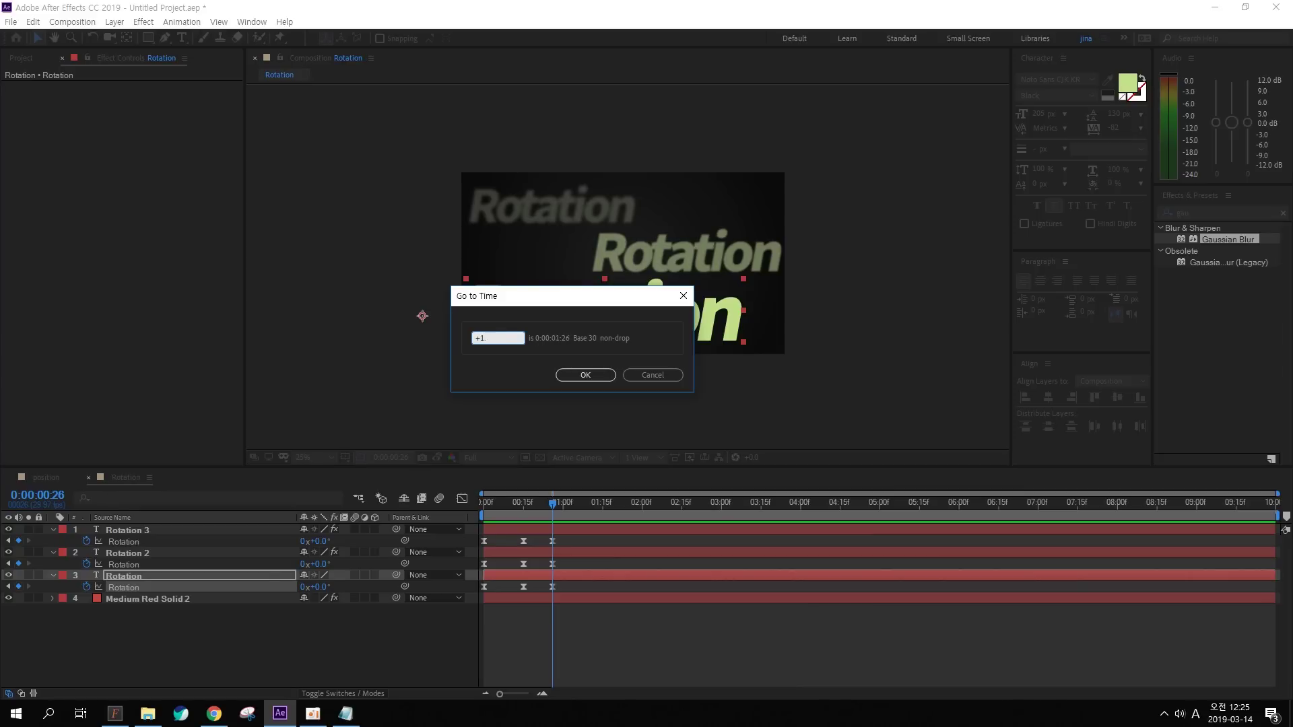
key(Return)
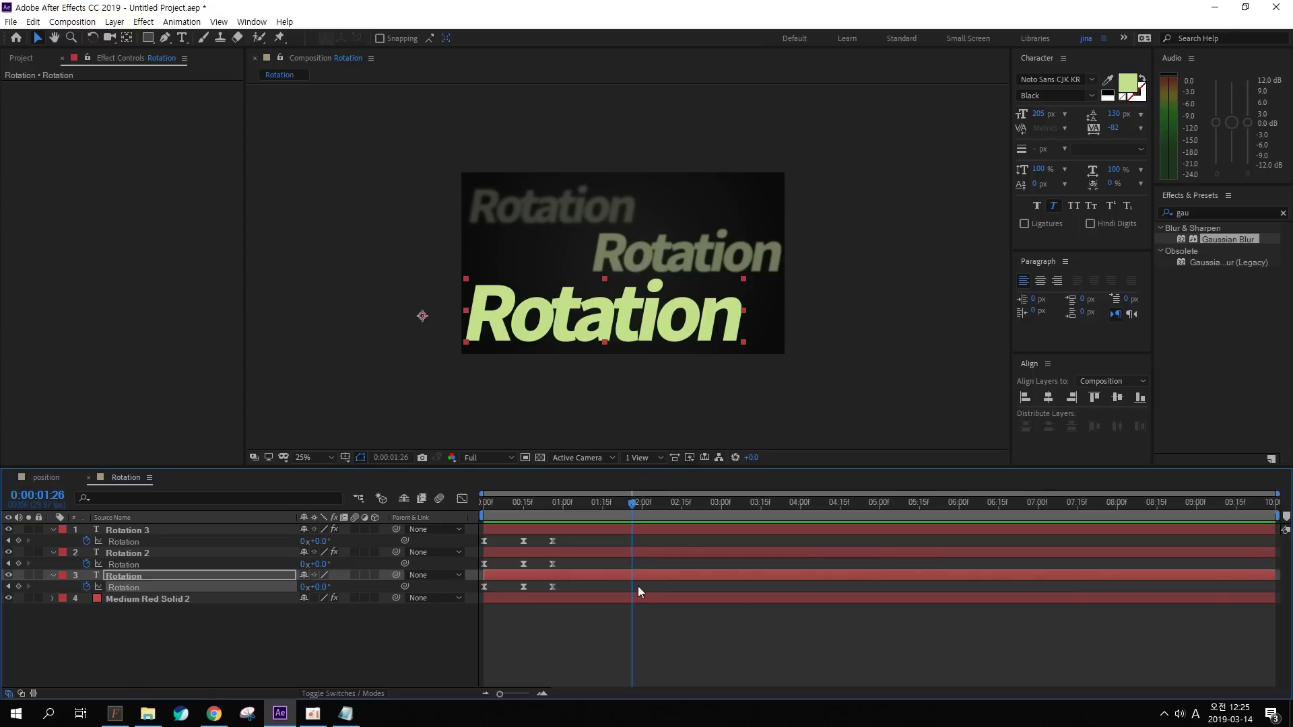
Look at the Position keyframe timing in the position composition and return to the Rotation composition
mouse_move(630, 594)
mouse_down()
mouse_move(540, 557)
mouse_move(622, 507)
mouse_move(602, 626)
mouse_up()
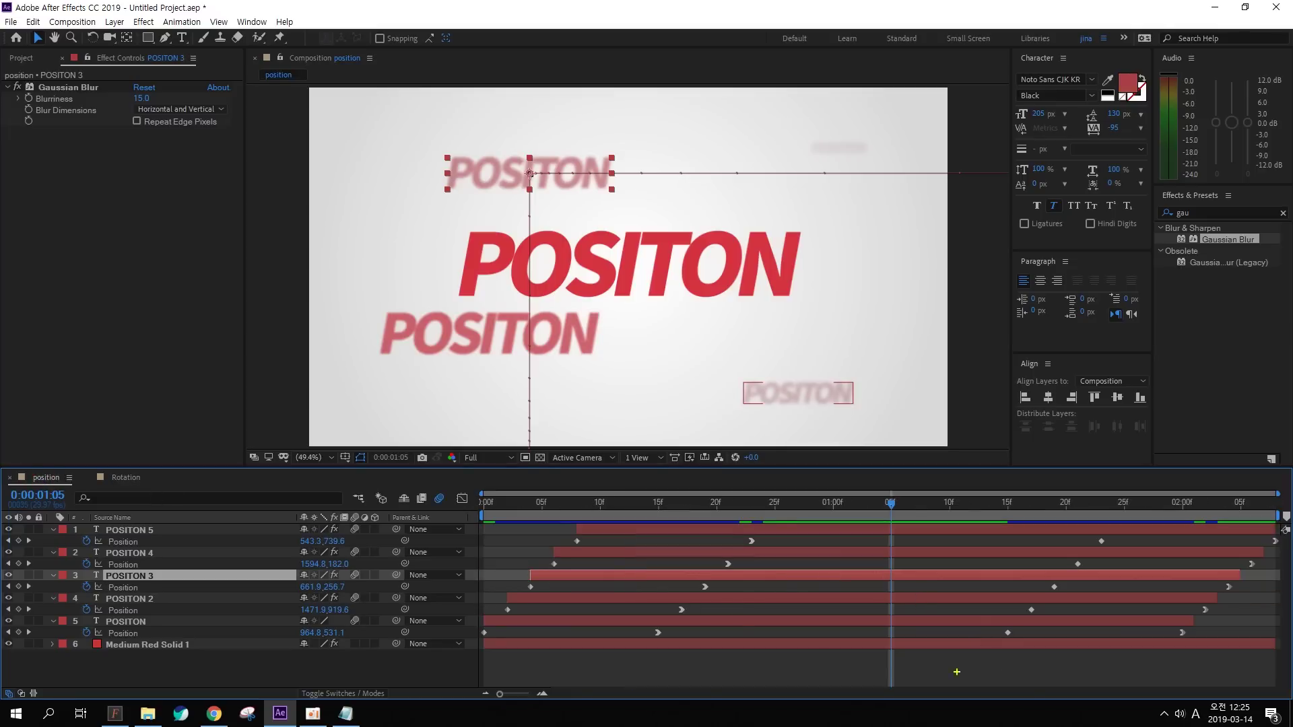
drag(957, 672, 1057, 630)
key(Escape)
click(125, 478)
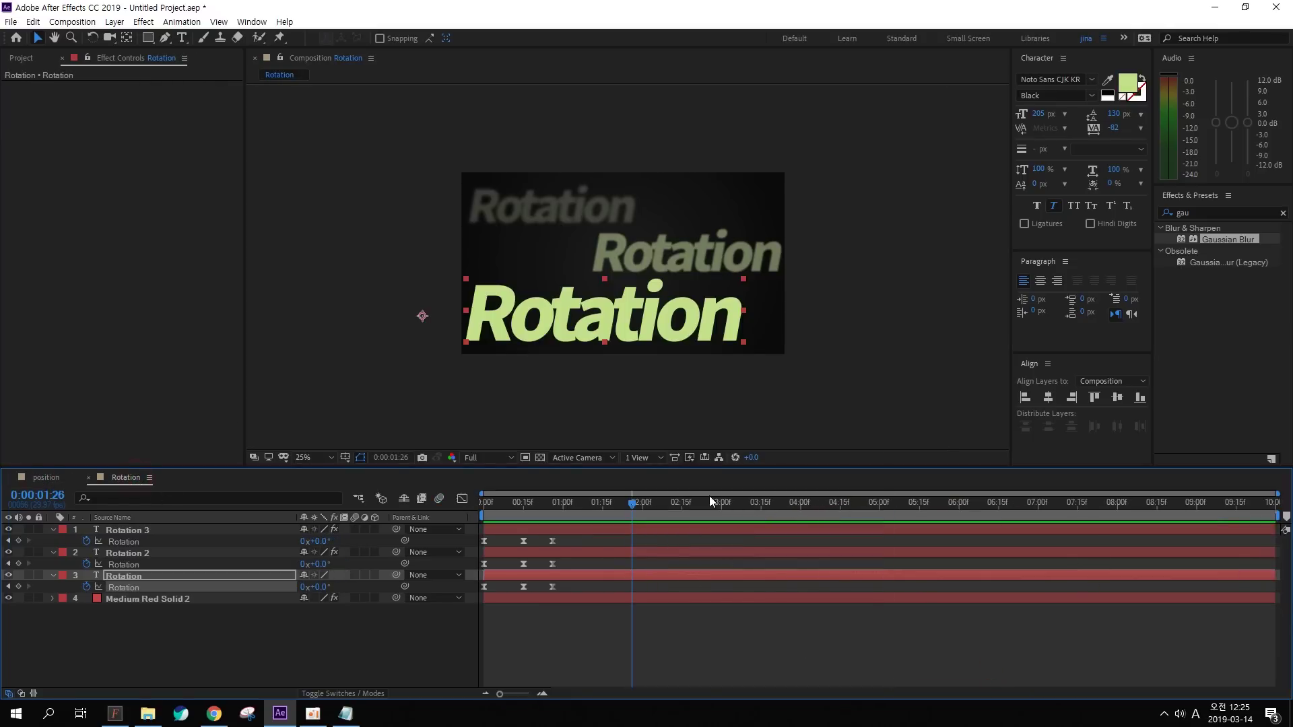
Duplicate the 0° Rotation keyframe from 0:00:00:26 to 0:00:01:26 on all three Rotation text layers
click(551, 541)
drag(559, 543, 561, 552)
key(ctrl+c)
key(ctrl+v)
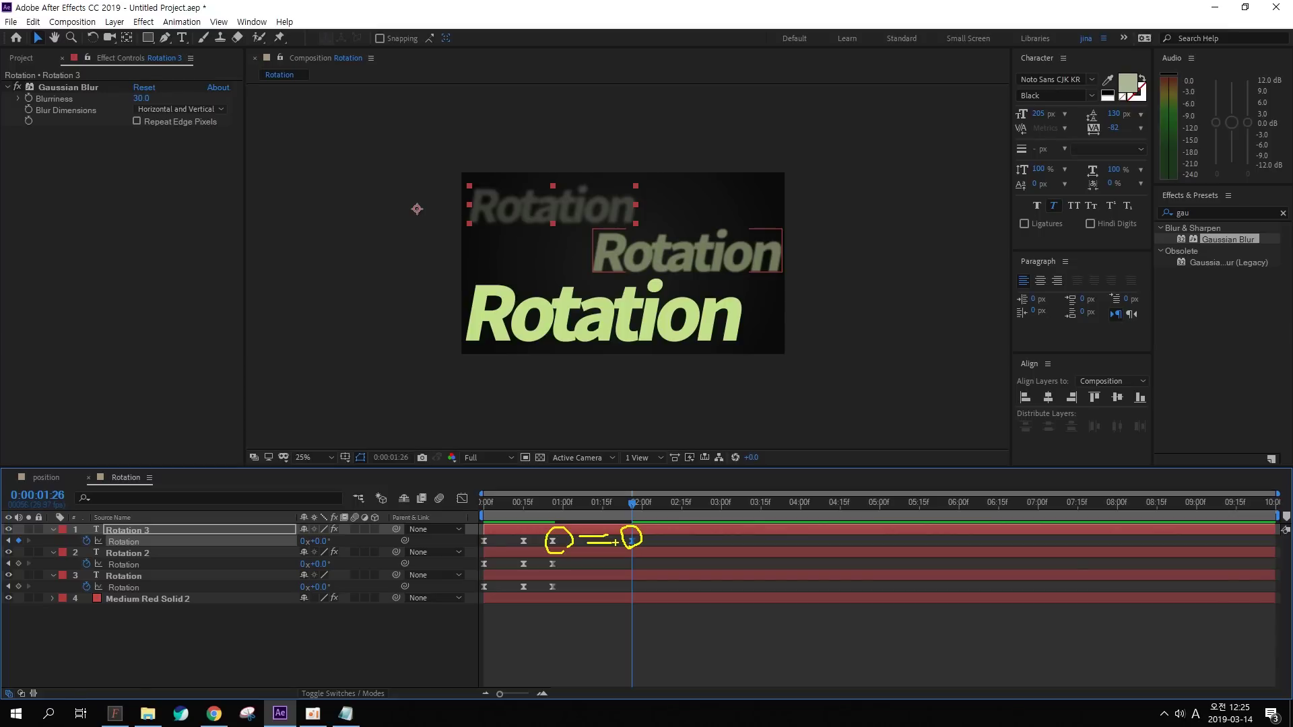
key(Escape)
click(552, 564)
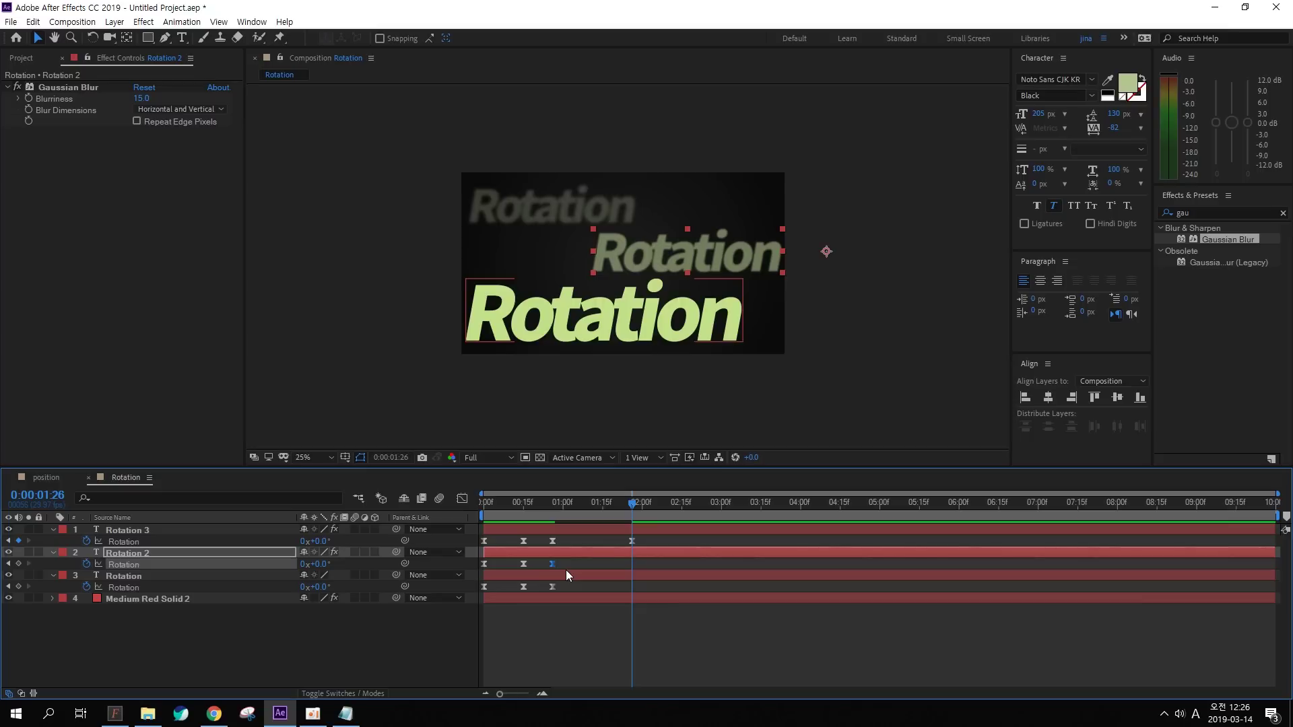
key(ctrl+v)
click(552, 587)
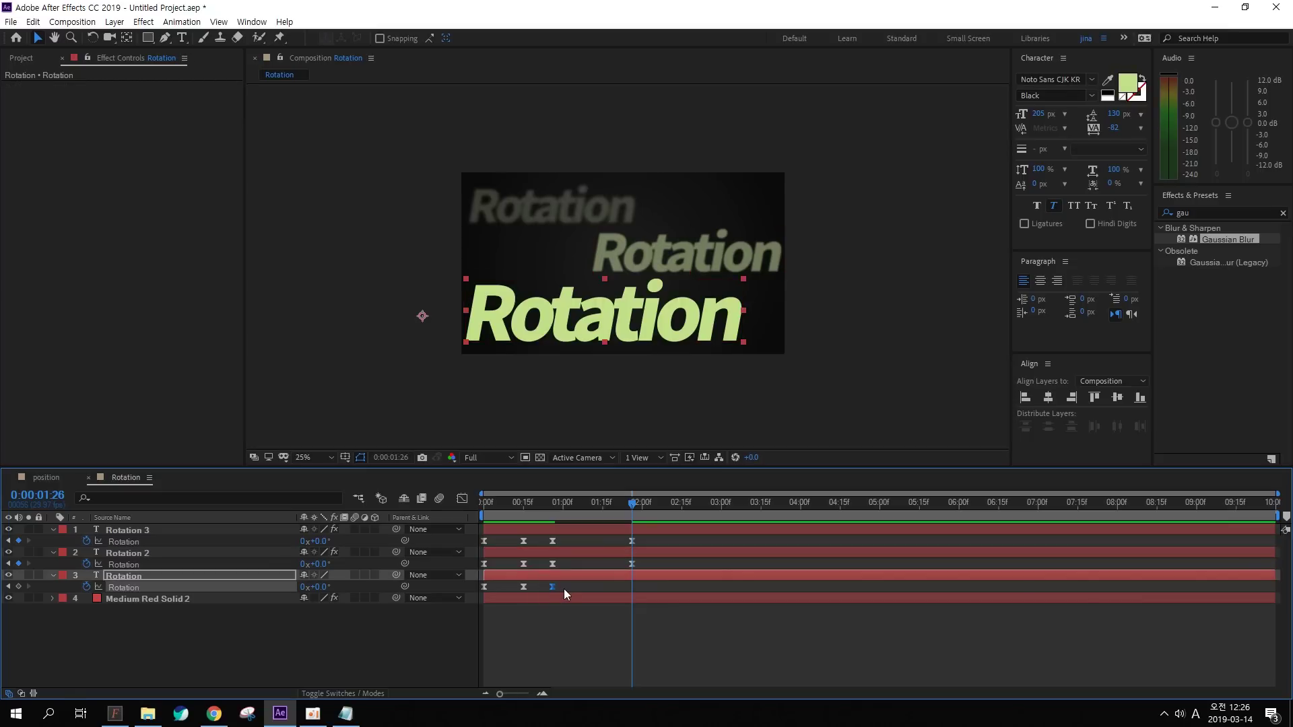
key(ctrl+v)
Convert the 0:00:01:26 Rotation keyframes of all three text layers to linear keyframes
drag(623, 541, 648, 598)
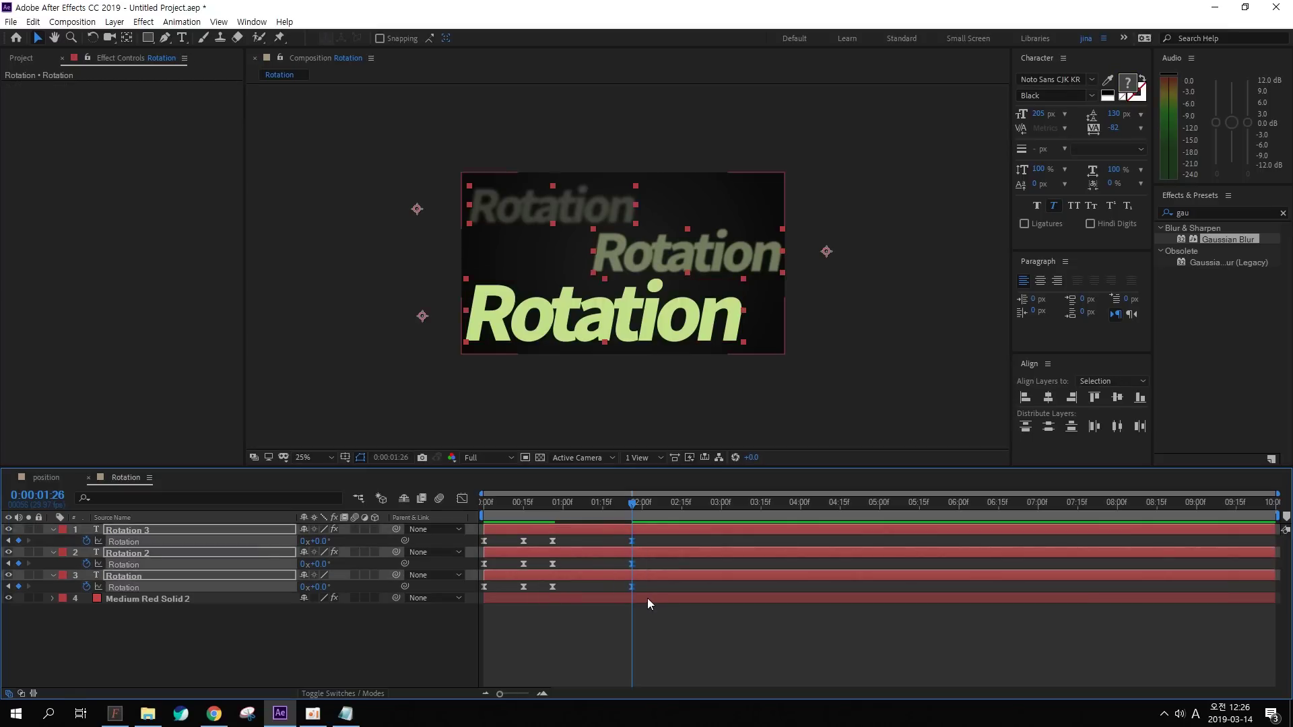
drag(622, 544, 656, 591)
click(640, 541)
ctrl+click(632, 541)
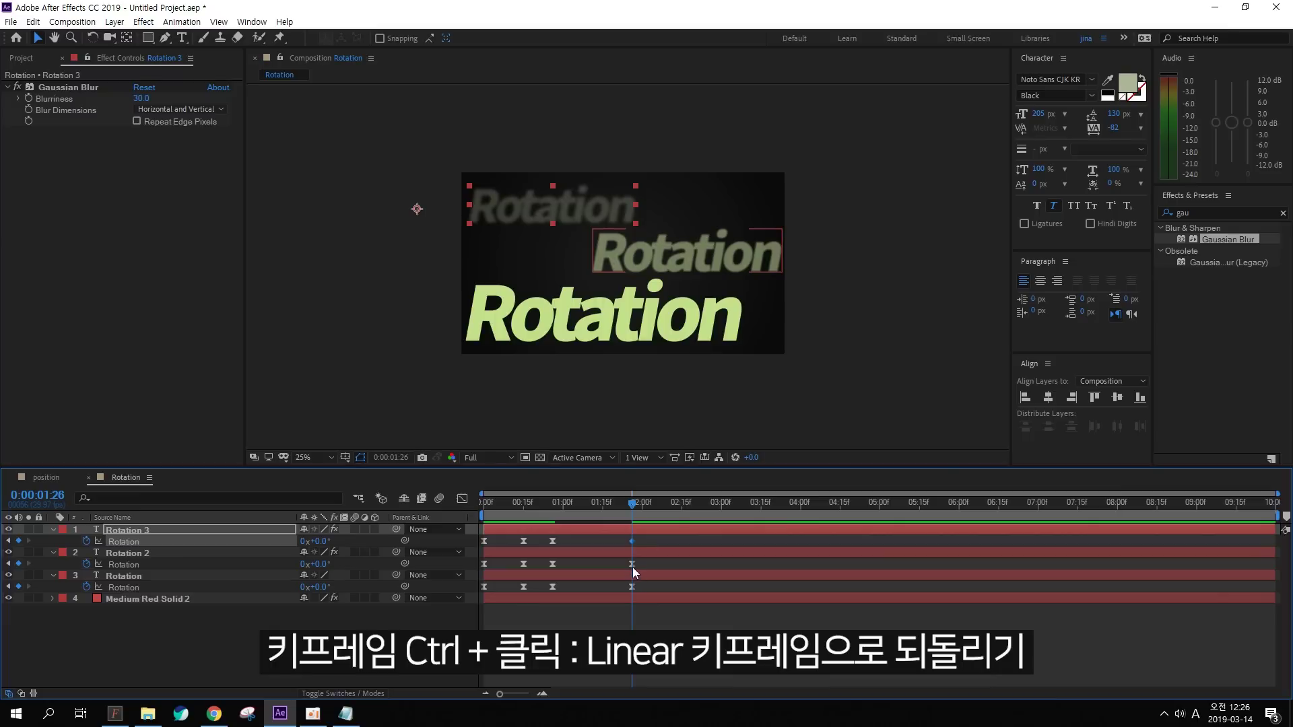
ctrl+click(632, 564)
ctrl+click(631, 586)
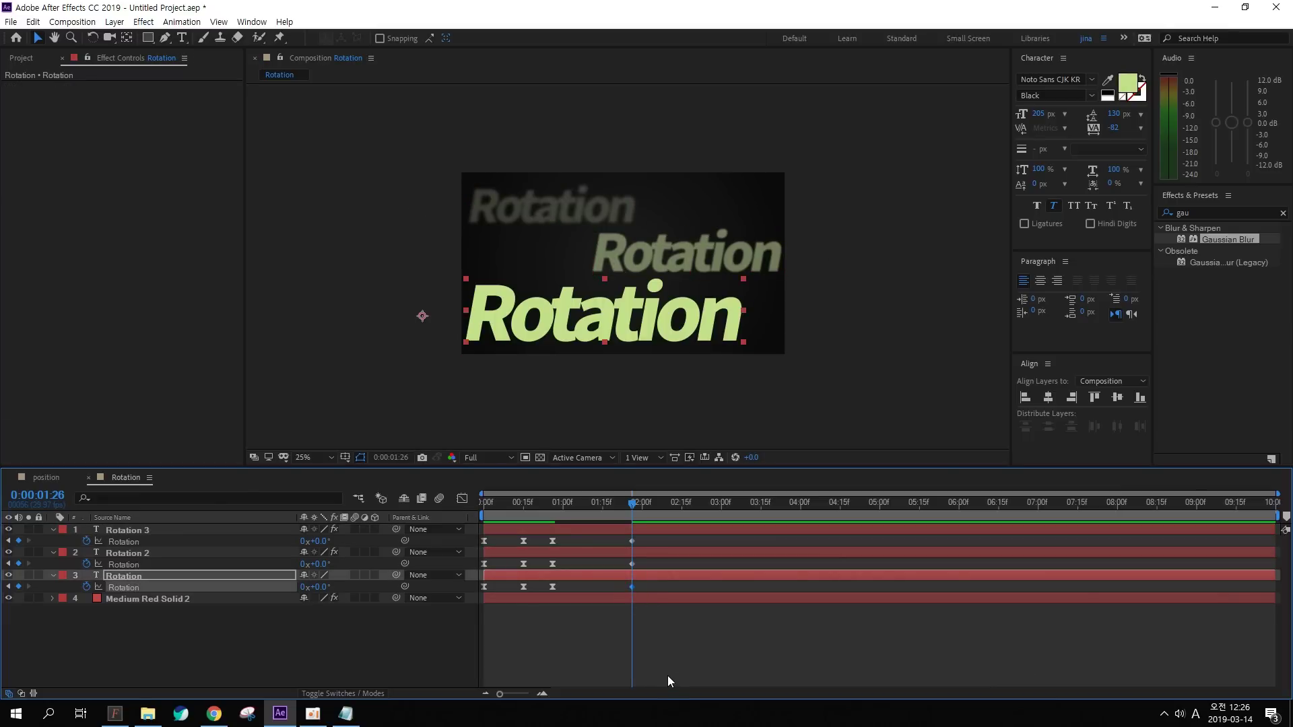
Check the time-entry and motion-speed notes in Notepad and minimize them to return to After Effects
mouse_move(613, 510)
mouse_down()
mouse_move(570, 511)
mouse_move(634, 503)
mouse_up()
key(alt+Tab)
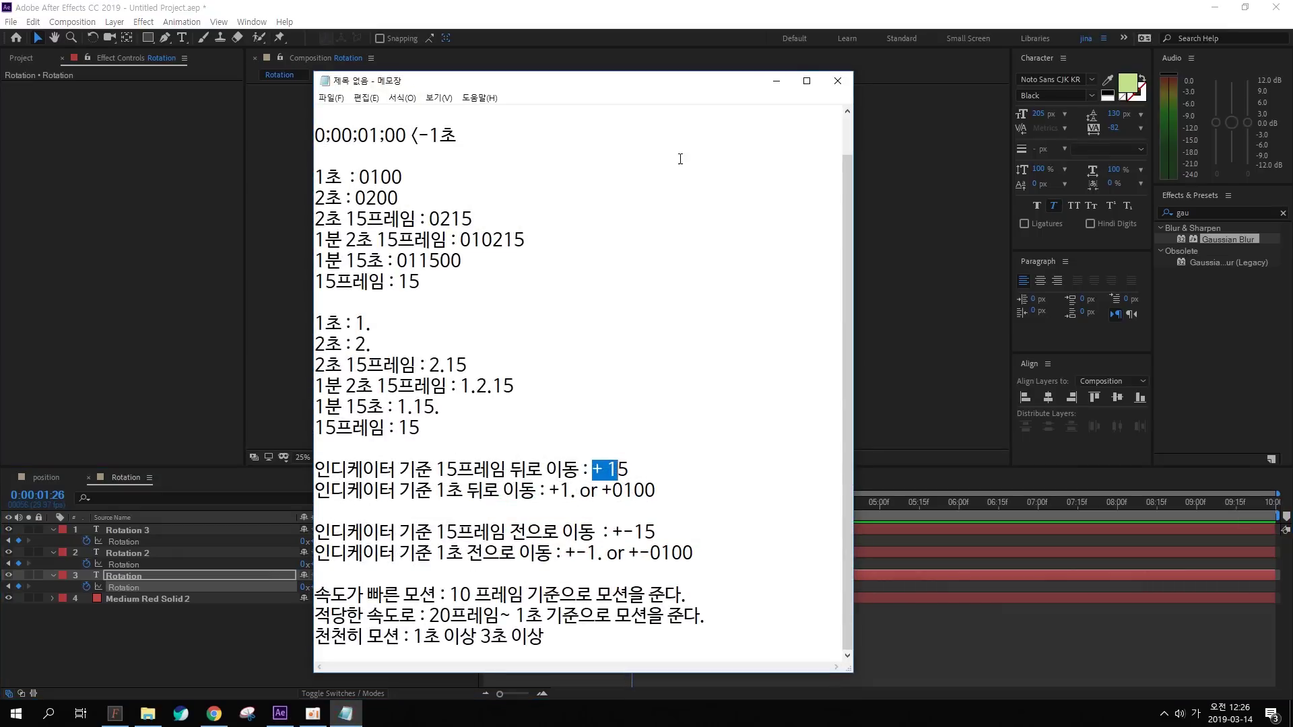
click(776, 81)
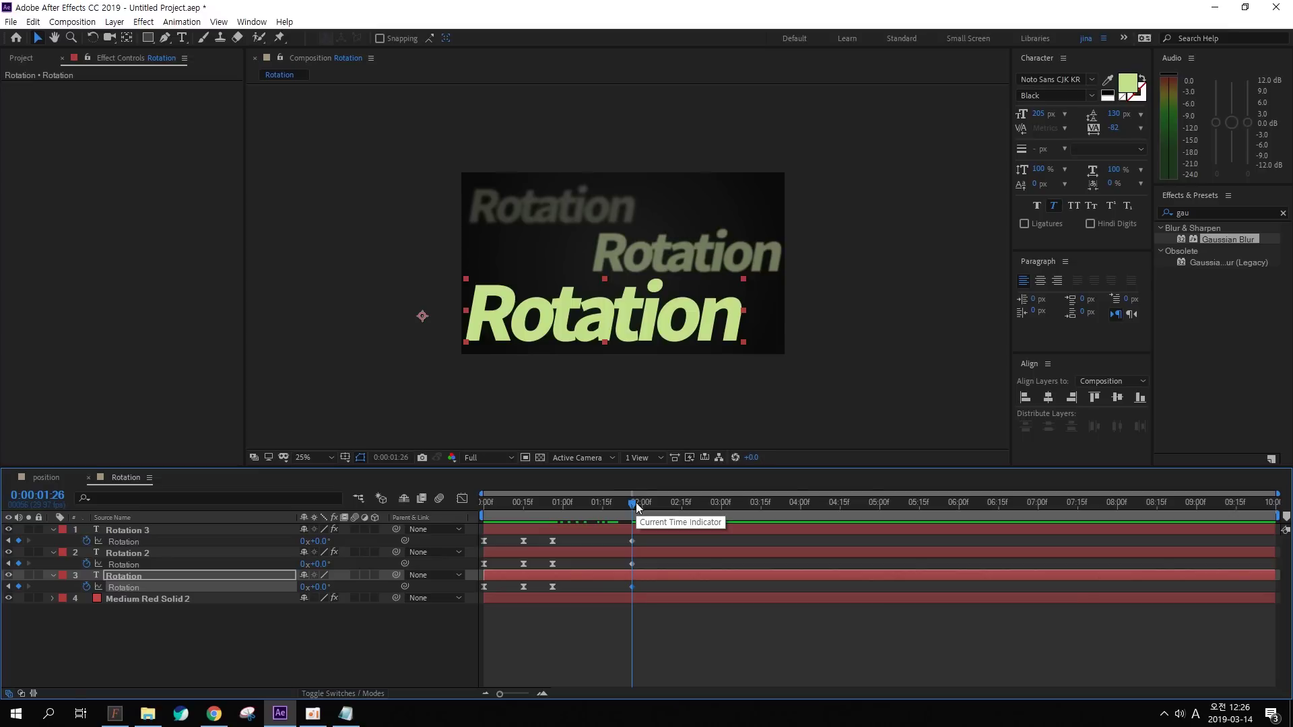
Go 20 frames ahead to 0:00:02:16 and set Rotation to 85° on the front text, 80° on Rotation 2 and 85° on Rotation 3
key(alt+shift+j)
text(+20)
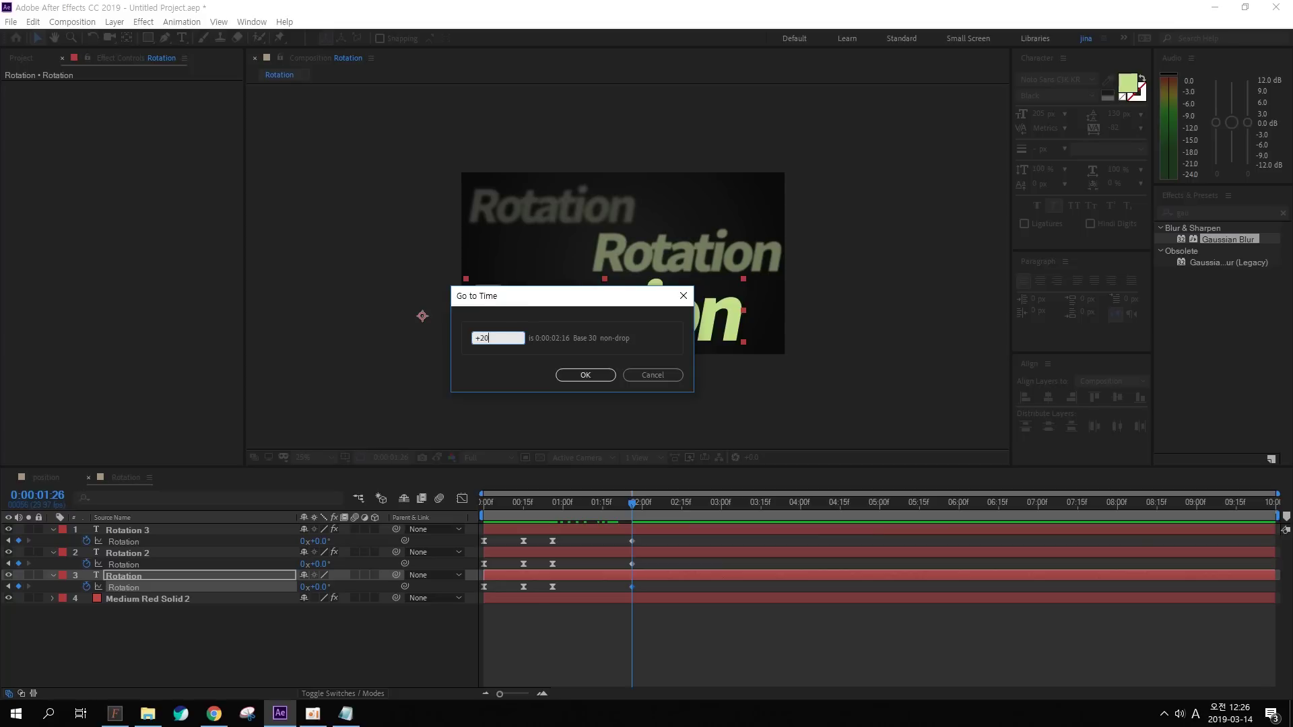
key(Return)
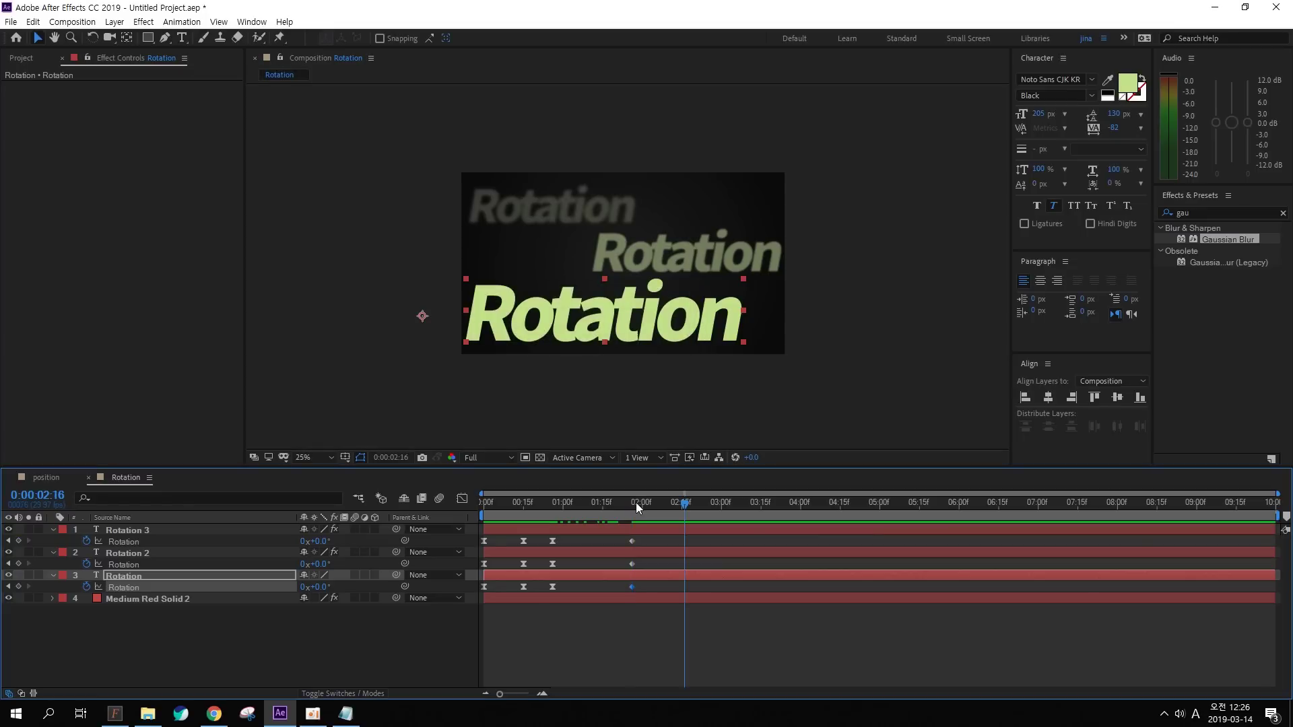
click(542, 662)
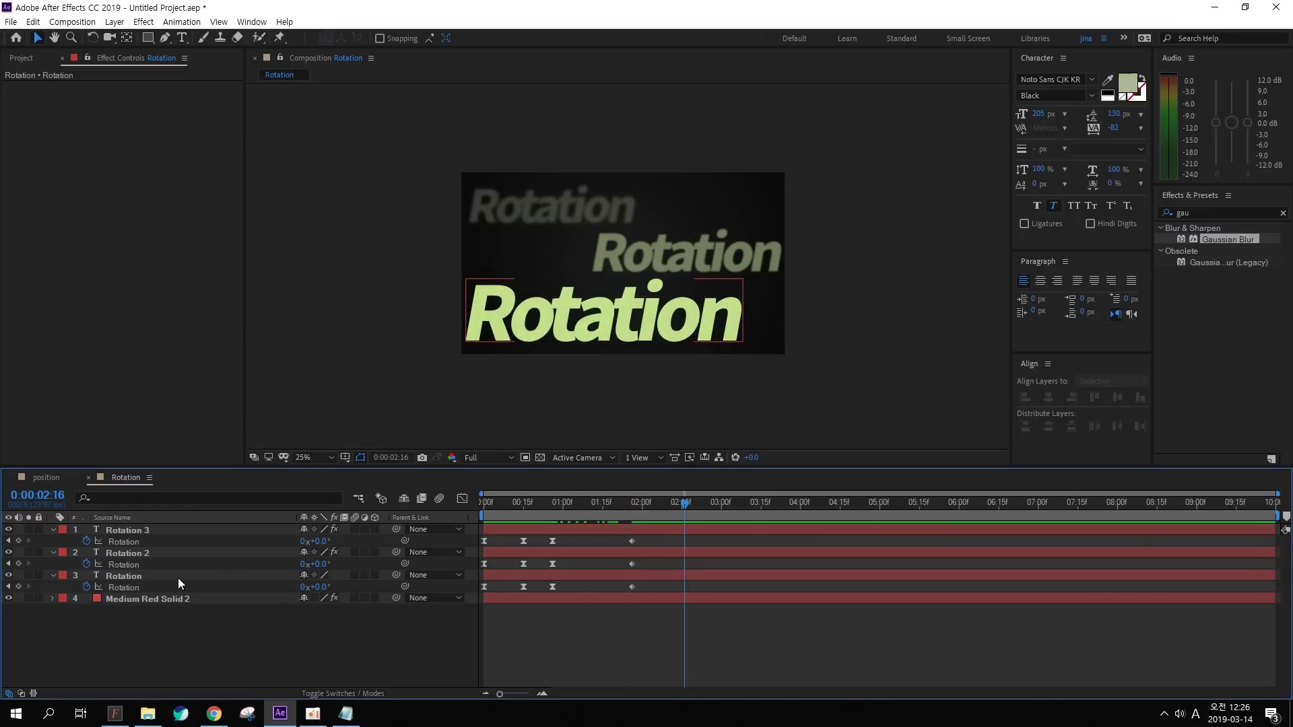
click(178, 578)
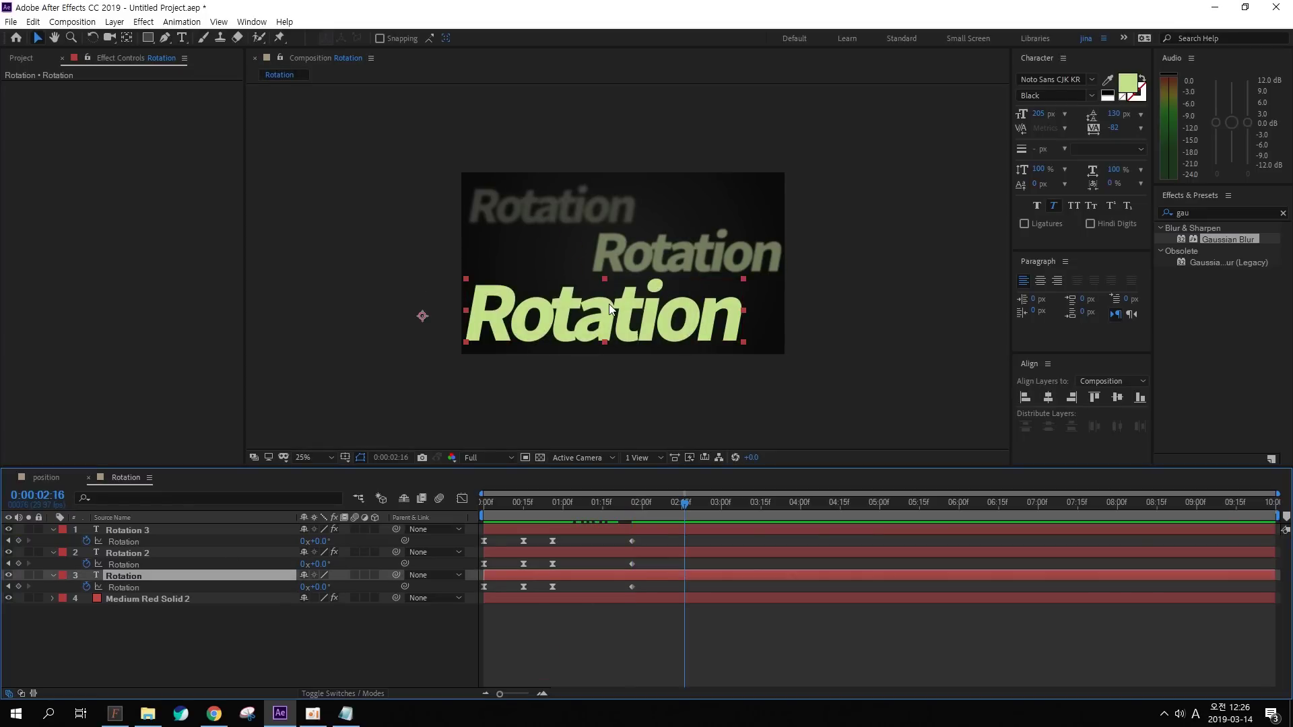
mouse_move(375, 140)
mouse_down()
mouse_move(503, 182)
mouse_move(584, 280)
mouse_up()
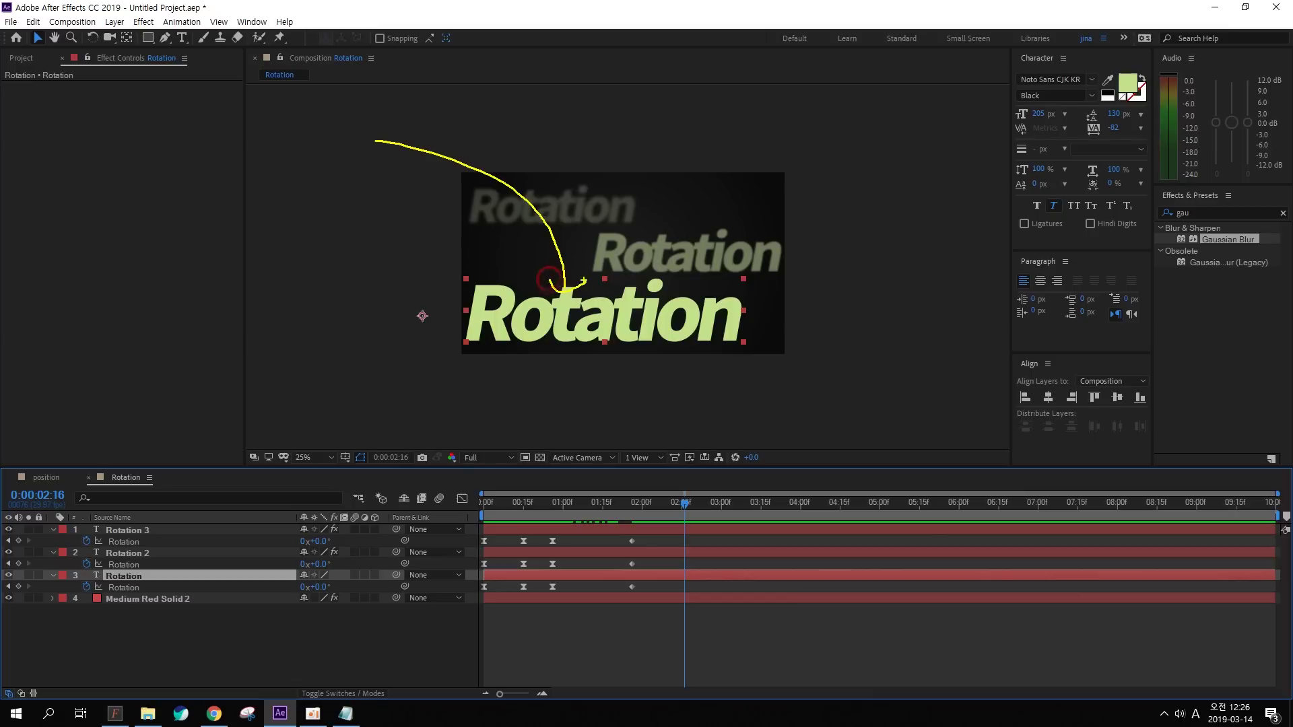
mouse_move(318, 586)
mouse_down()
mouse_move(377, 587)
mouse_move(347, 564)
mouse_move(379, 564)
mouse_move(343, 537)
mouse_move(374, 536)
mouse_up()
click(770, 240)
click(592, 214)
Scrub from 0:00:01:25 to 0:00:02:16 to check the three texts swinging out of the frame
click(629, 505)
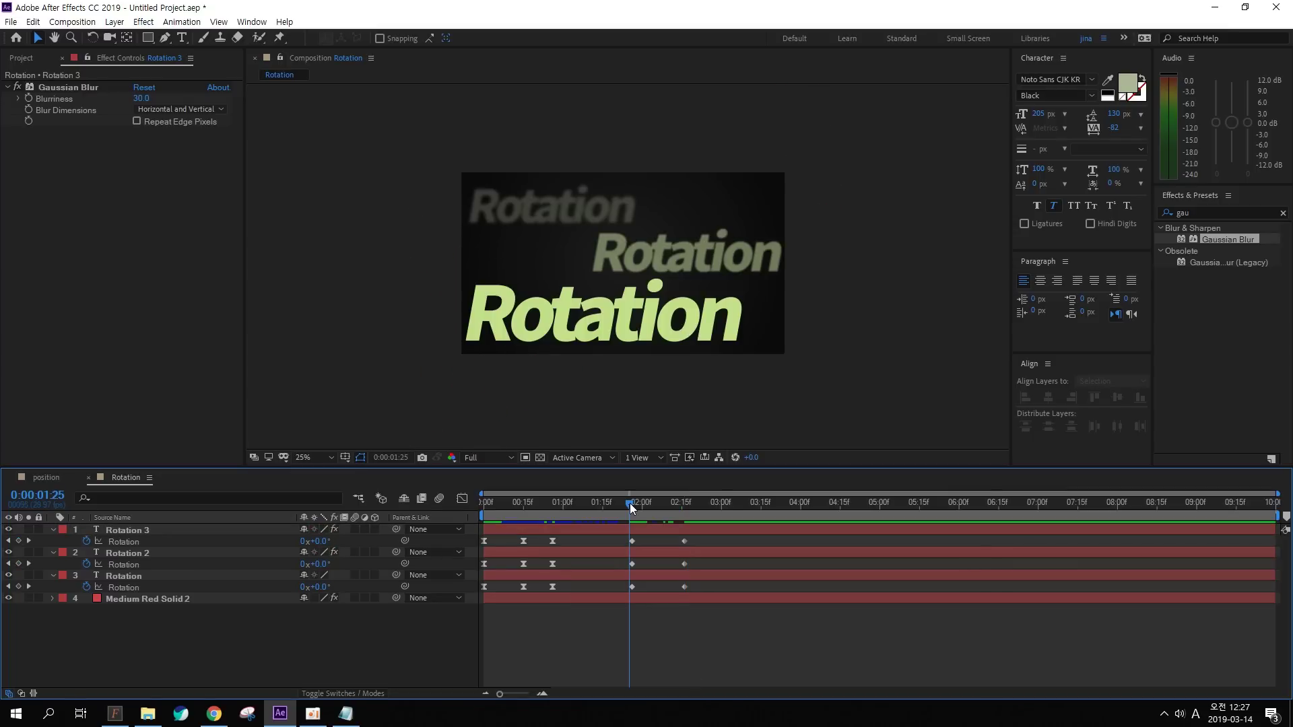
drag(629, 503, 685, 506)
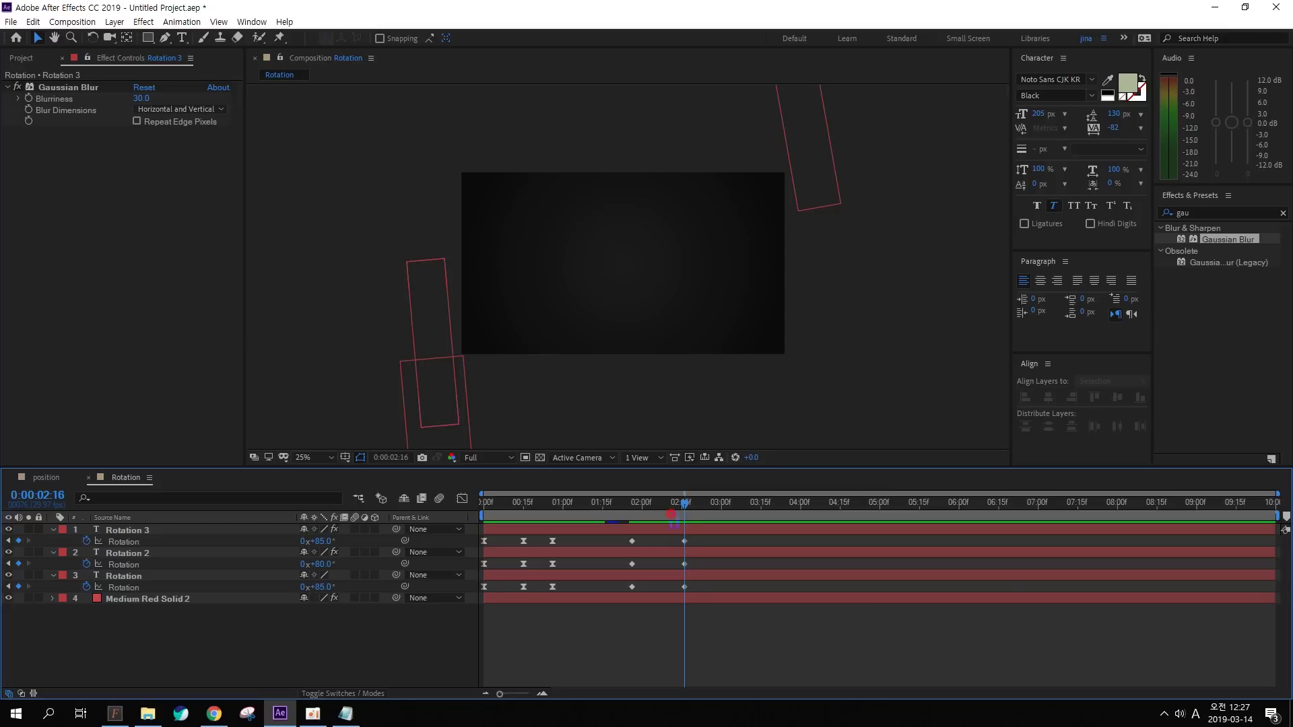
drag(671, 516, 697, 620)
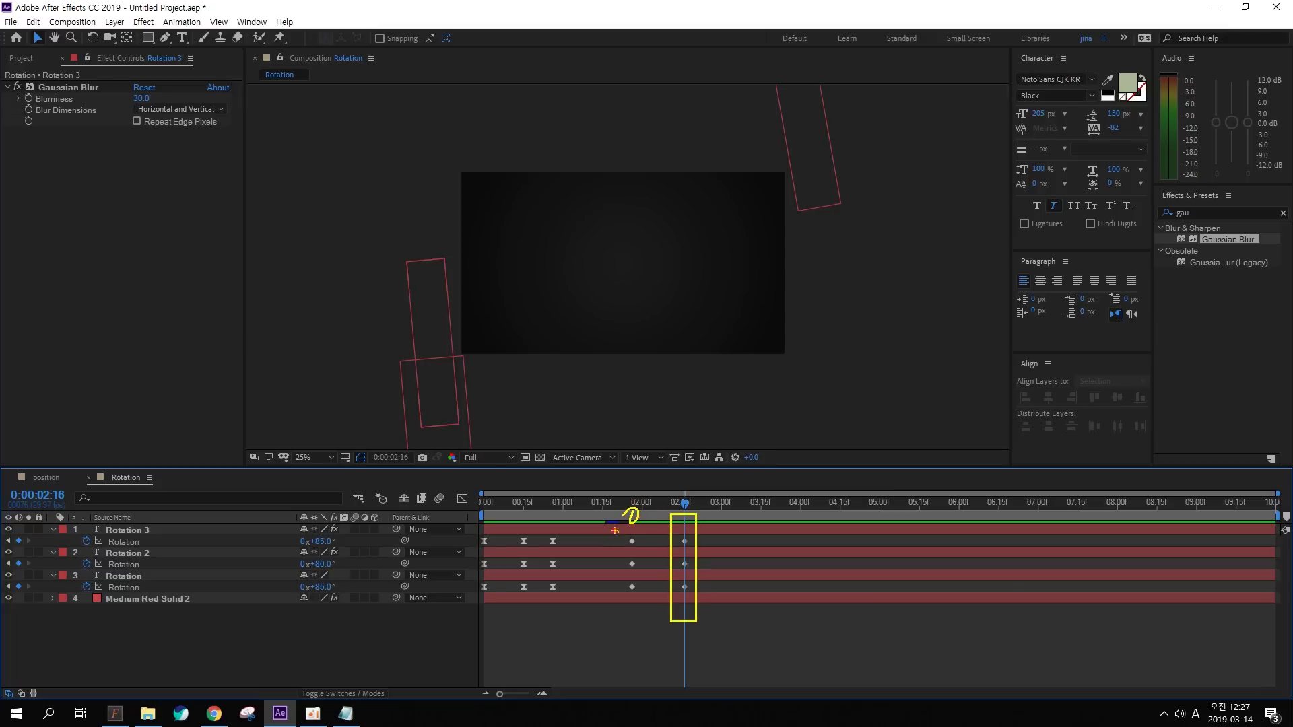
key(Escape)
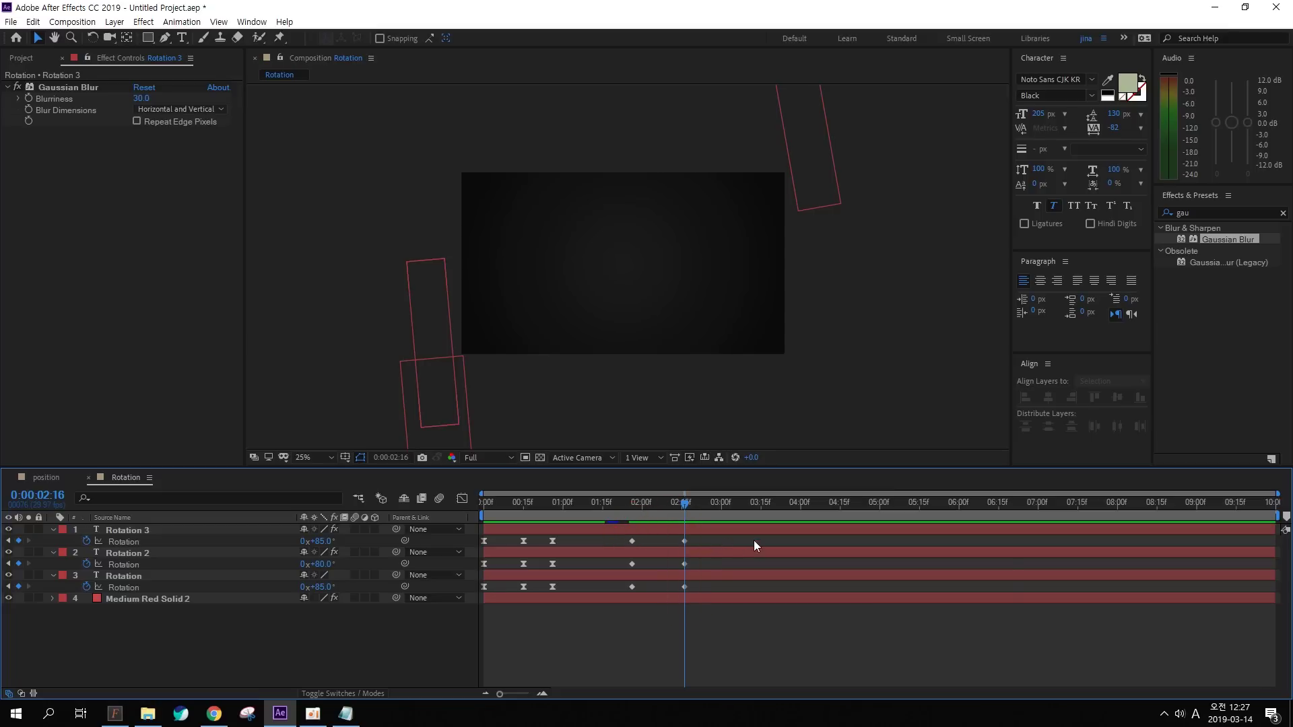
Apply Easy Ease In to the 0:00:02:16 Rotation keyframes of all three text layers
drag(668, 536, 702, 587)
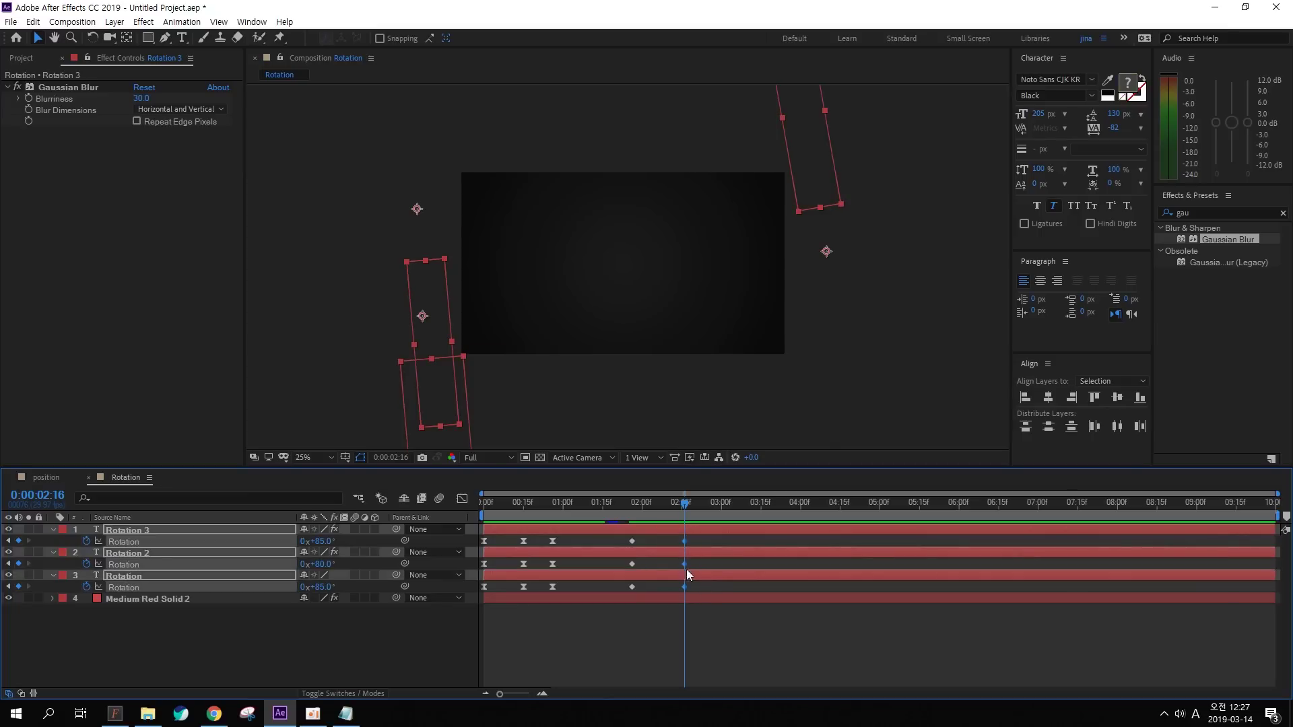
right_click(685, 545)
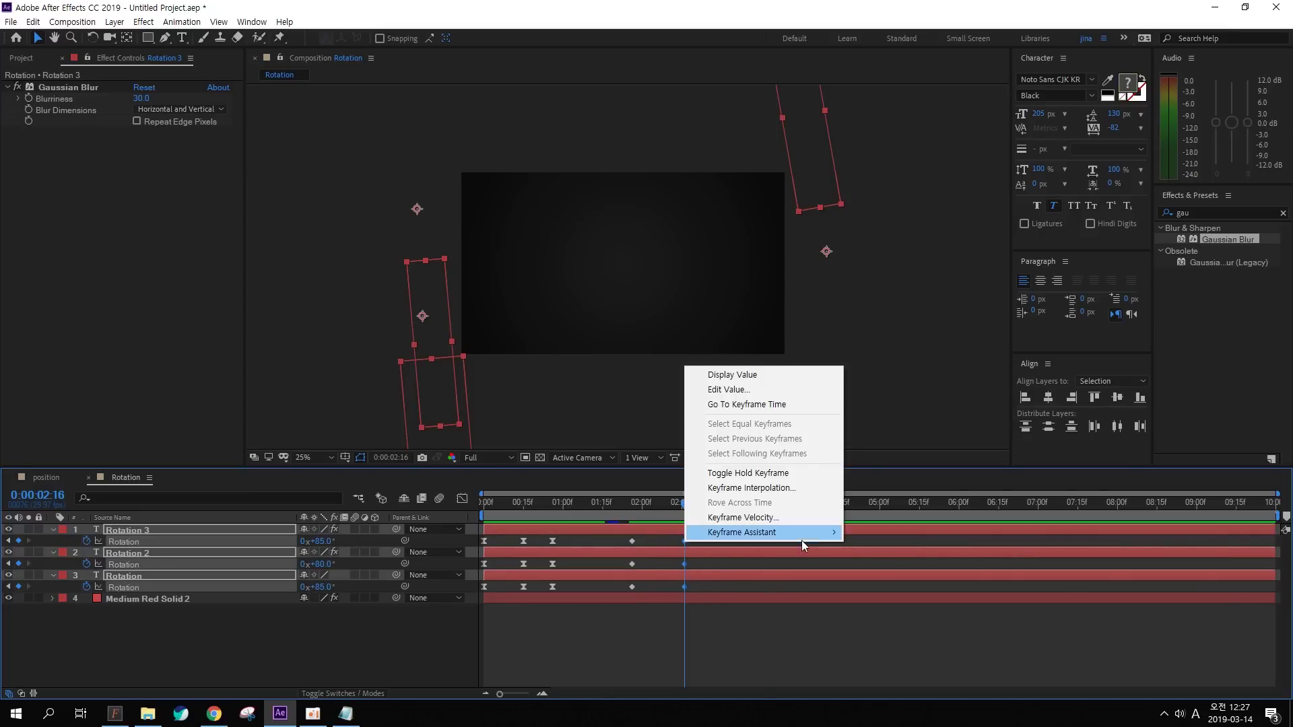
mouse_move(800, 539)
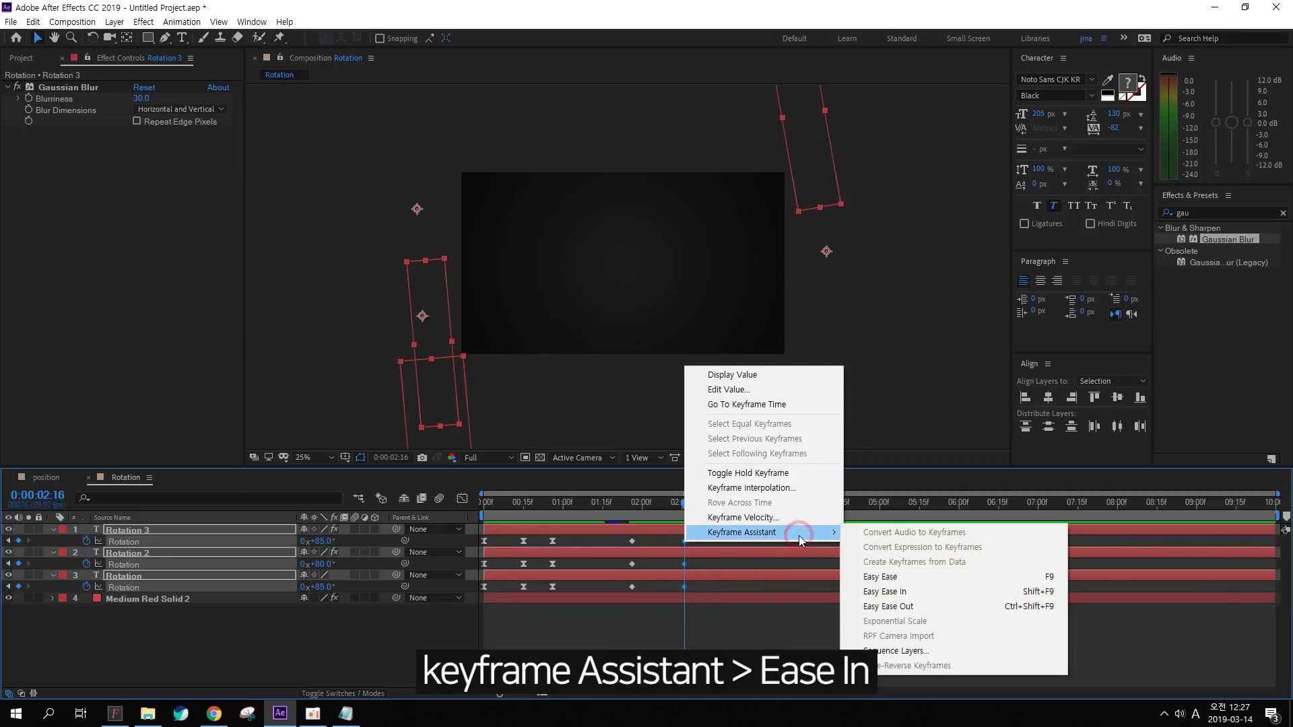
click(920, 592)
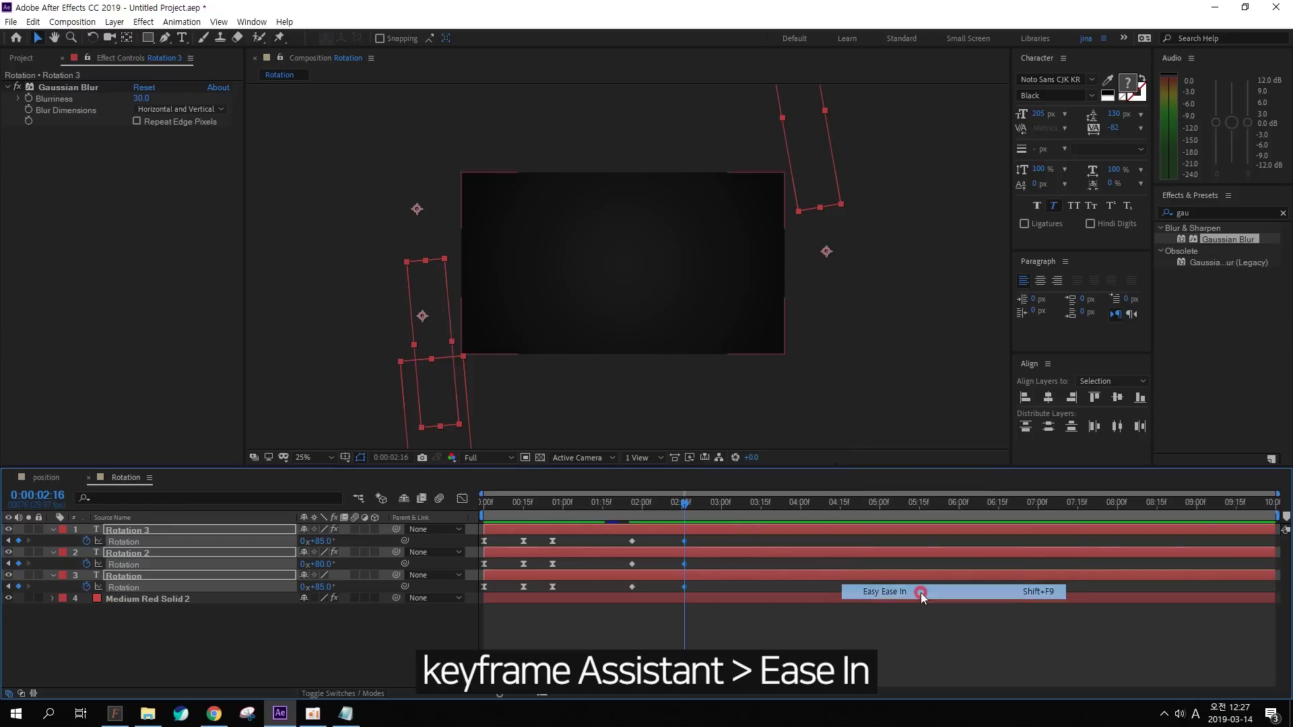
Lengthen the incoming ease handles of the 0:00:02:16 Rotation keyframes in the Graph Editor for a fast start and gradual slowdown, and close the graph
click(463, 498)
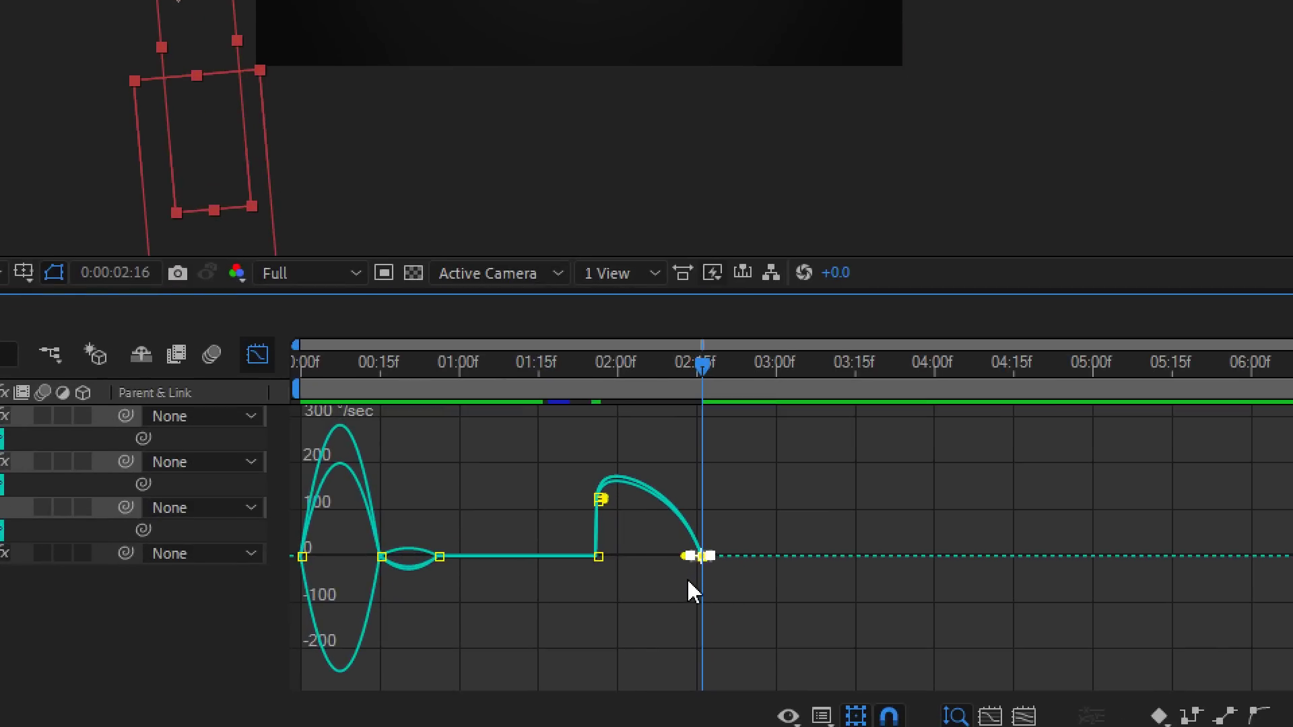
key(plus)
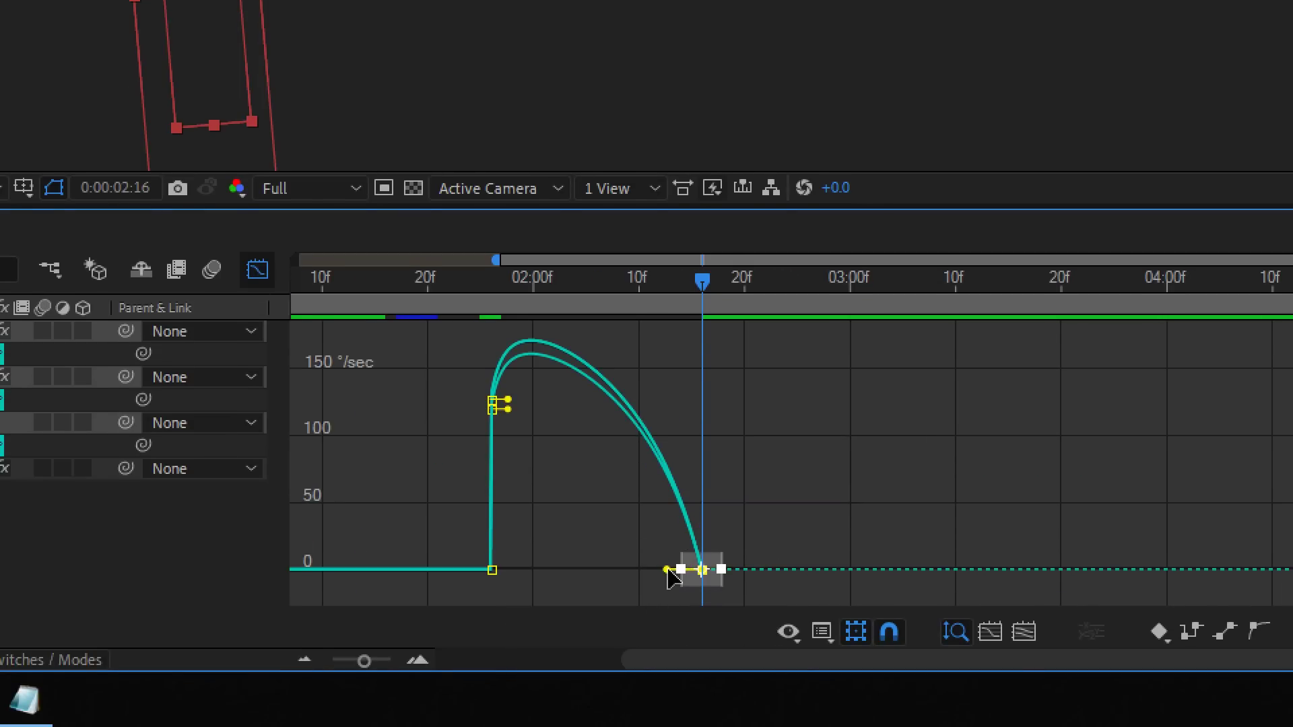
drag(670, 571, 614, 570)
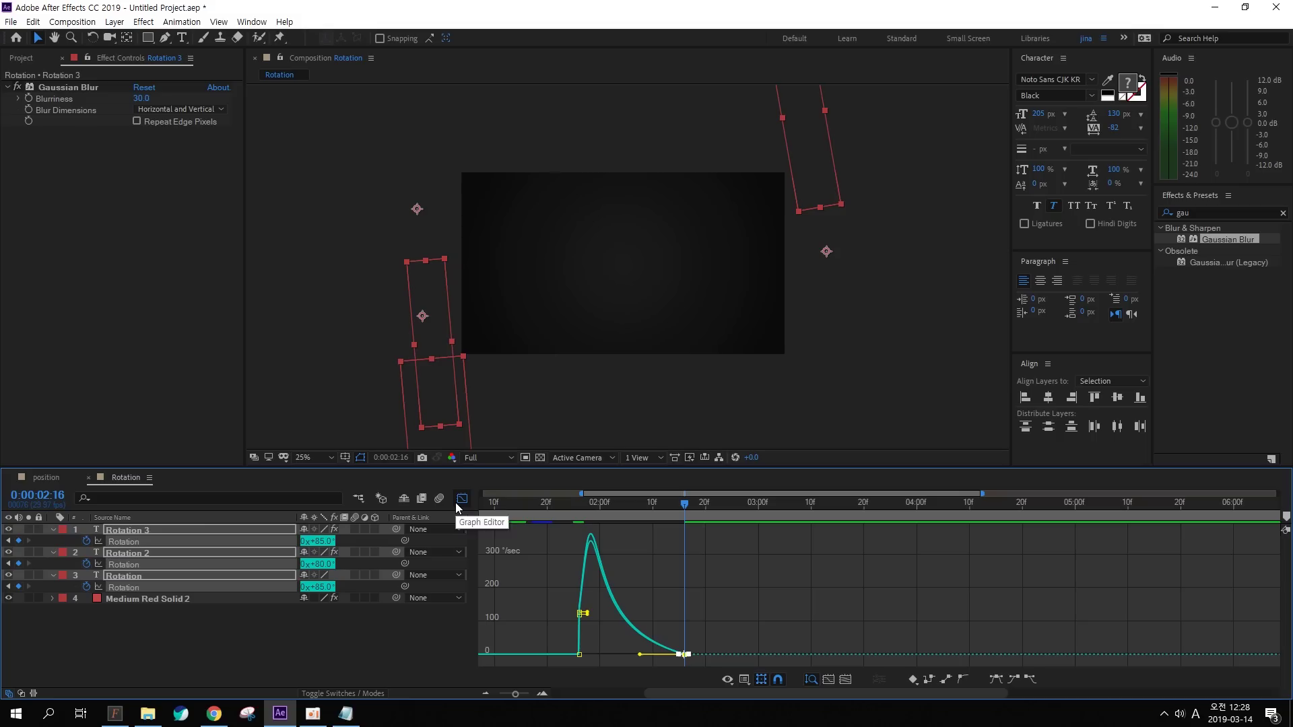
click(257, 271)
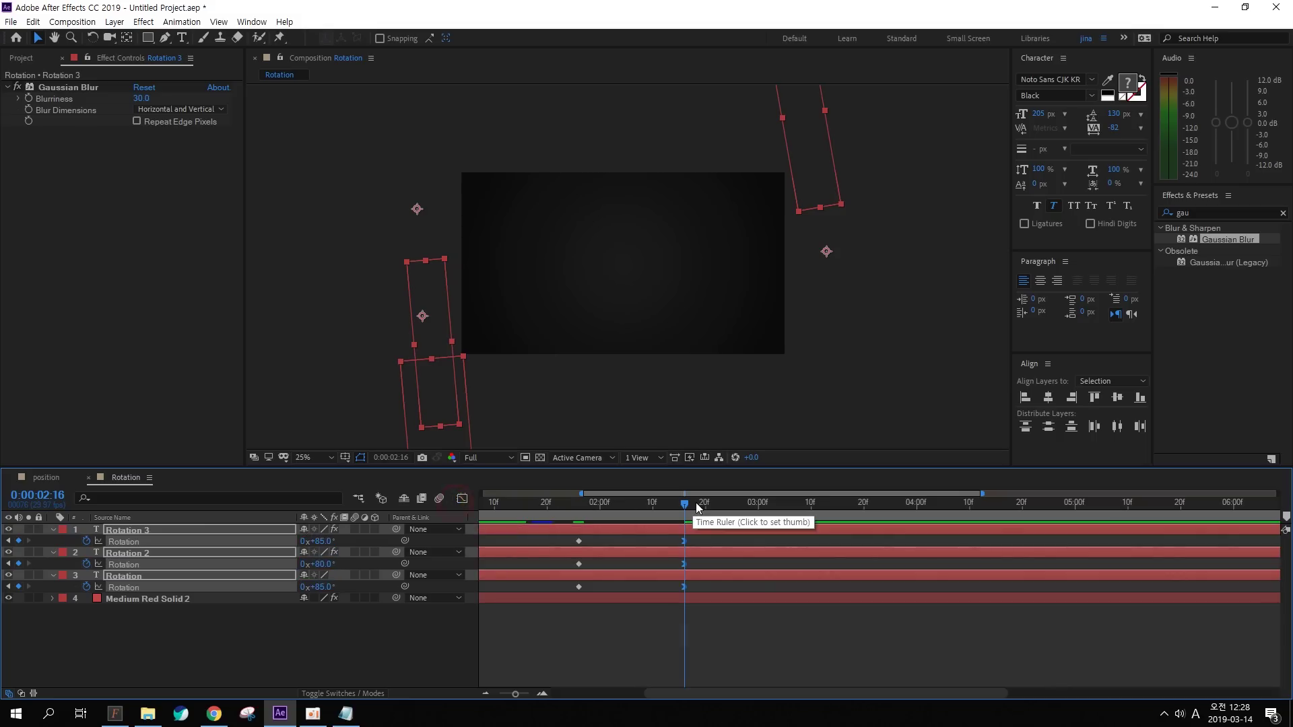
Play the full swing-in and swing-out animation from the start and return the current time to 0:00:02:16
key(minus)
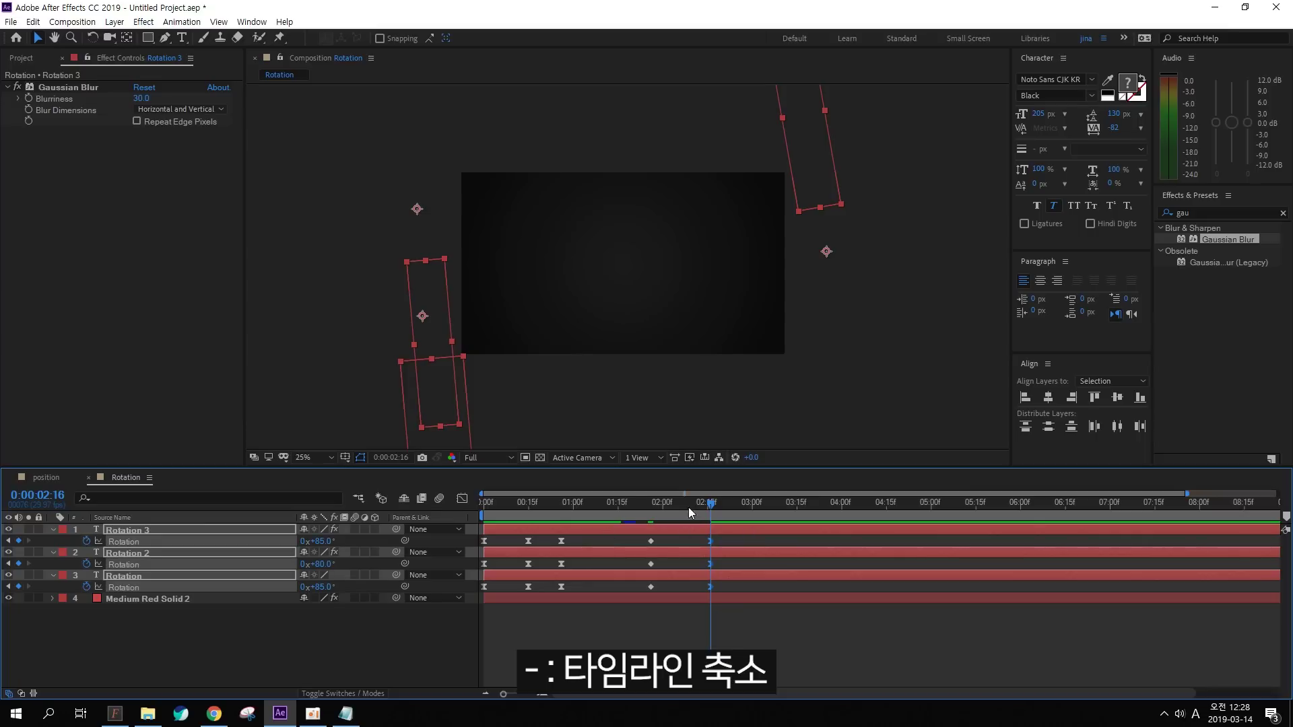
drag(688, 505, 368, 500)
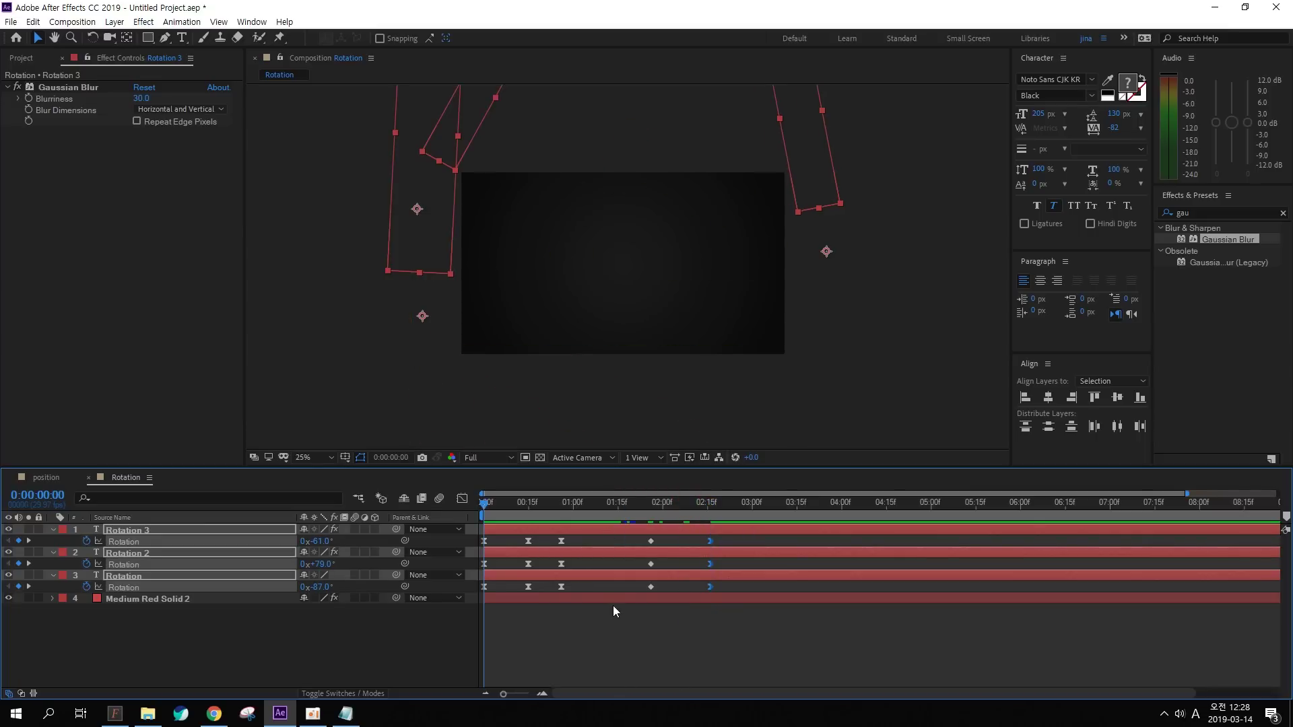
key(space)
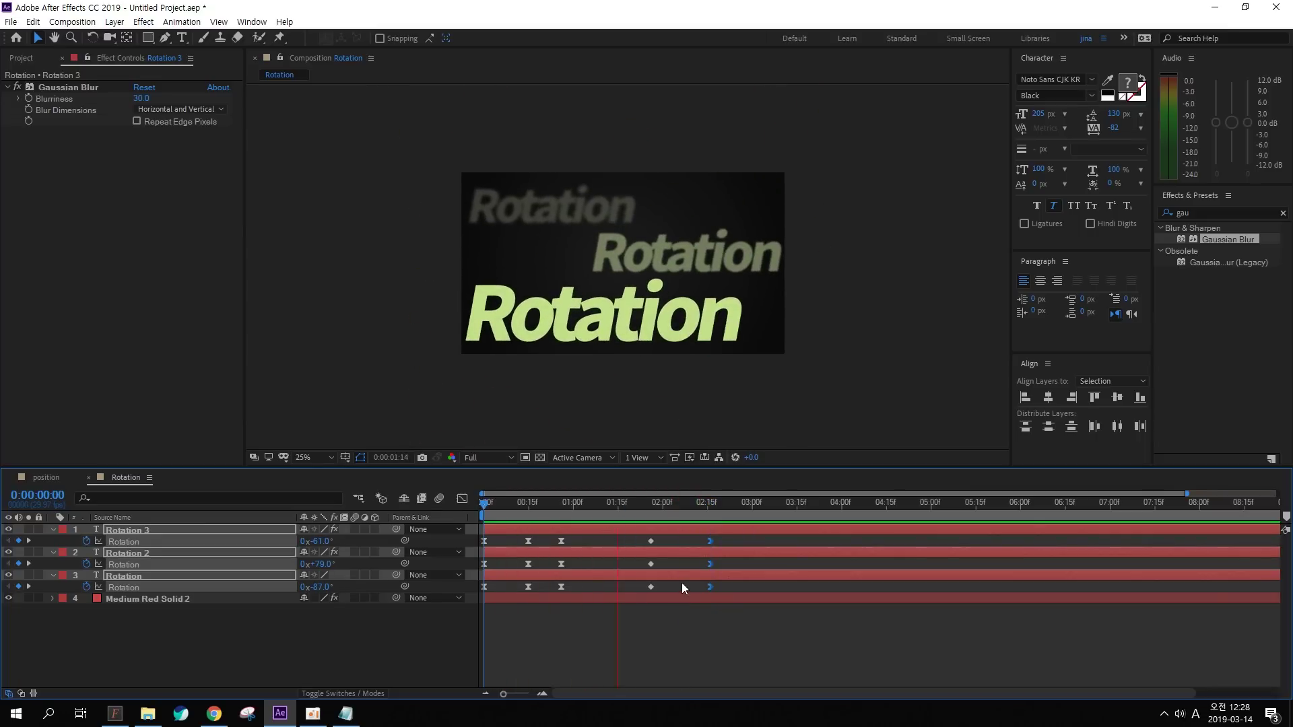
click(712, 503)
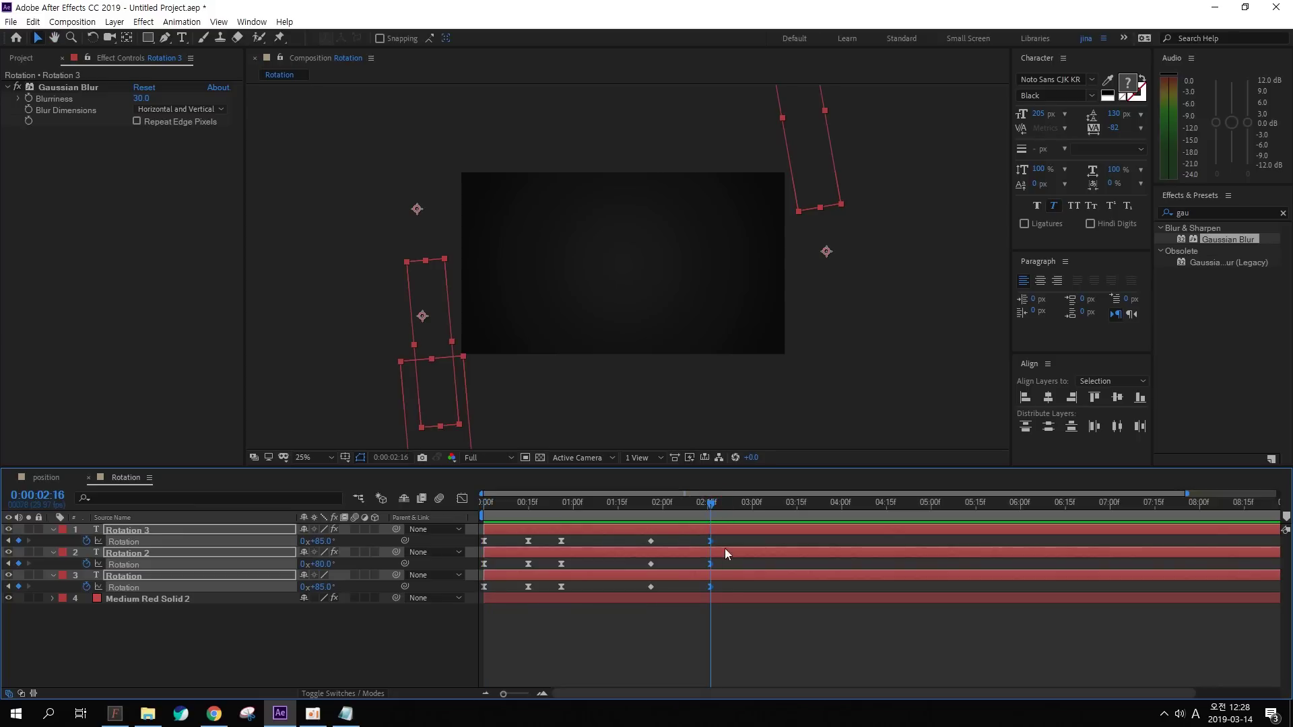
Trim the ends of the three Rotation text layers to 0:00:02:16 and play the animation from the start
drag(807, 503, 753, 599)
drag(733, 500, 834, 630)
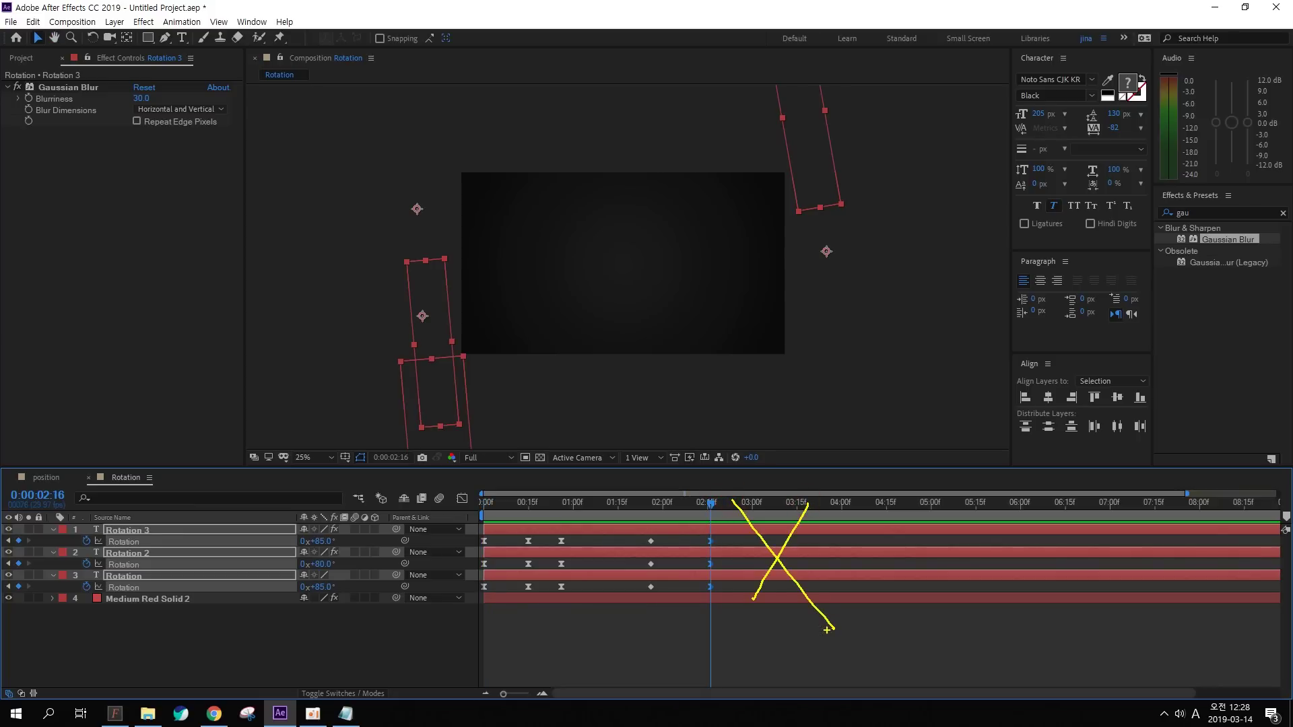
mouse_move(707, 503)
mouse_down()
mouse_move(689, 503)
mouse_move(703, 504)
mouse_up()
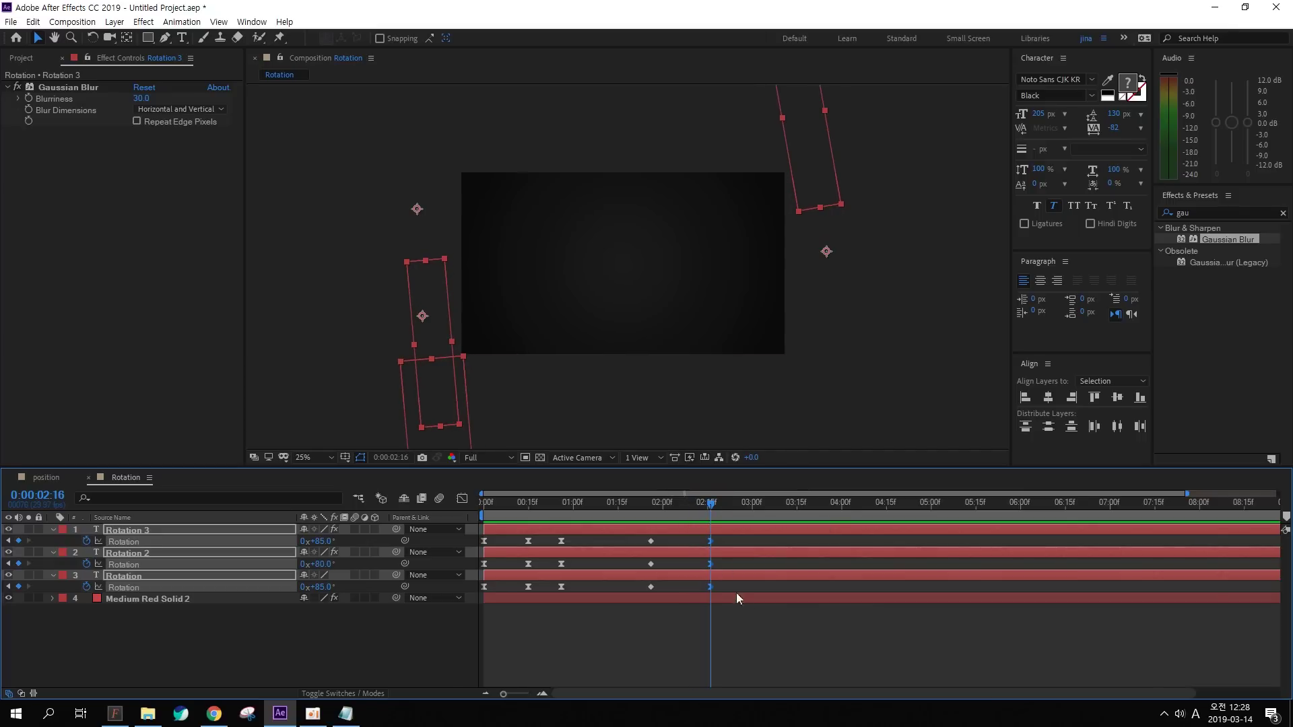
key(alt+bracketright)
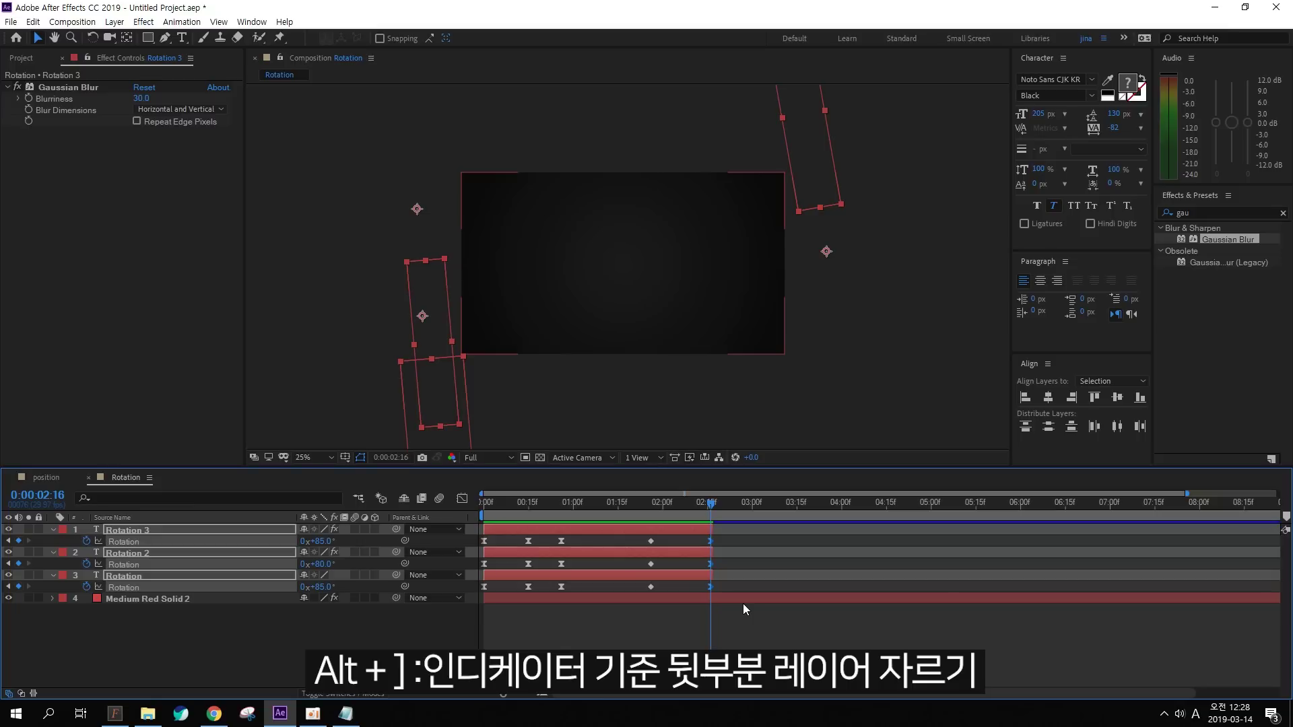
drag(511, 504, 404, 504)
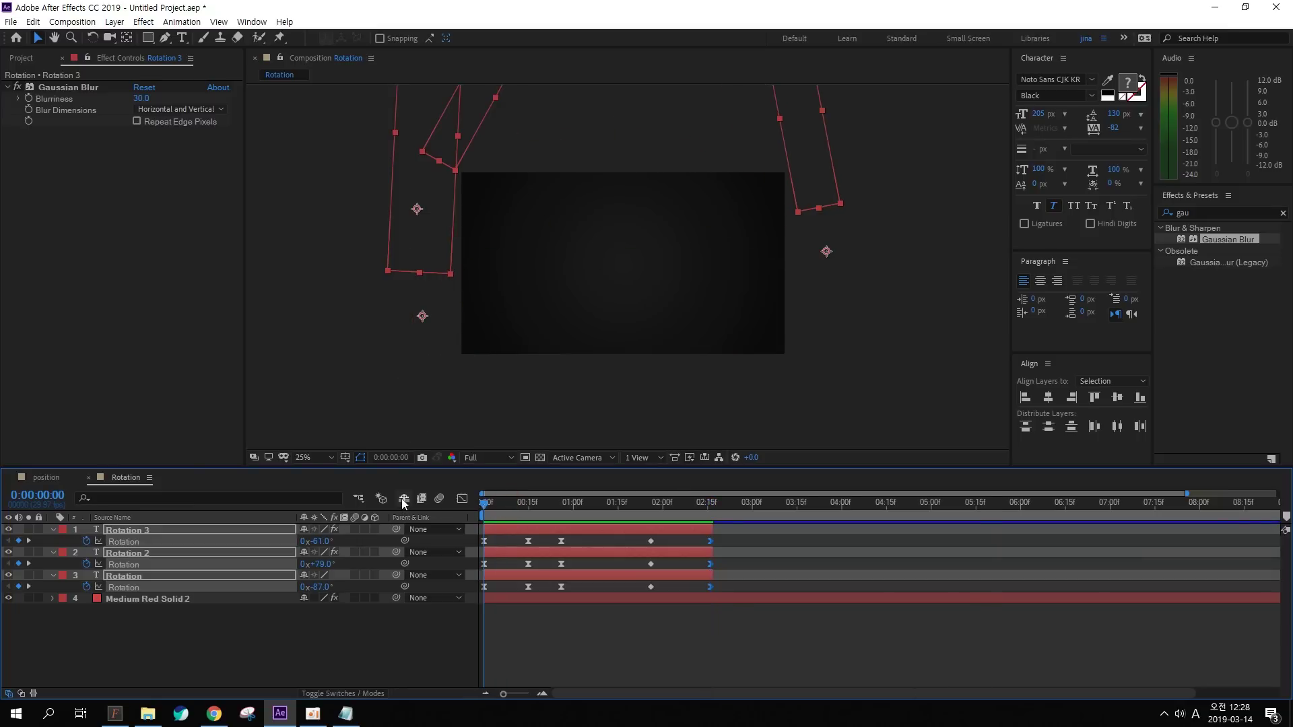
key(space)
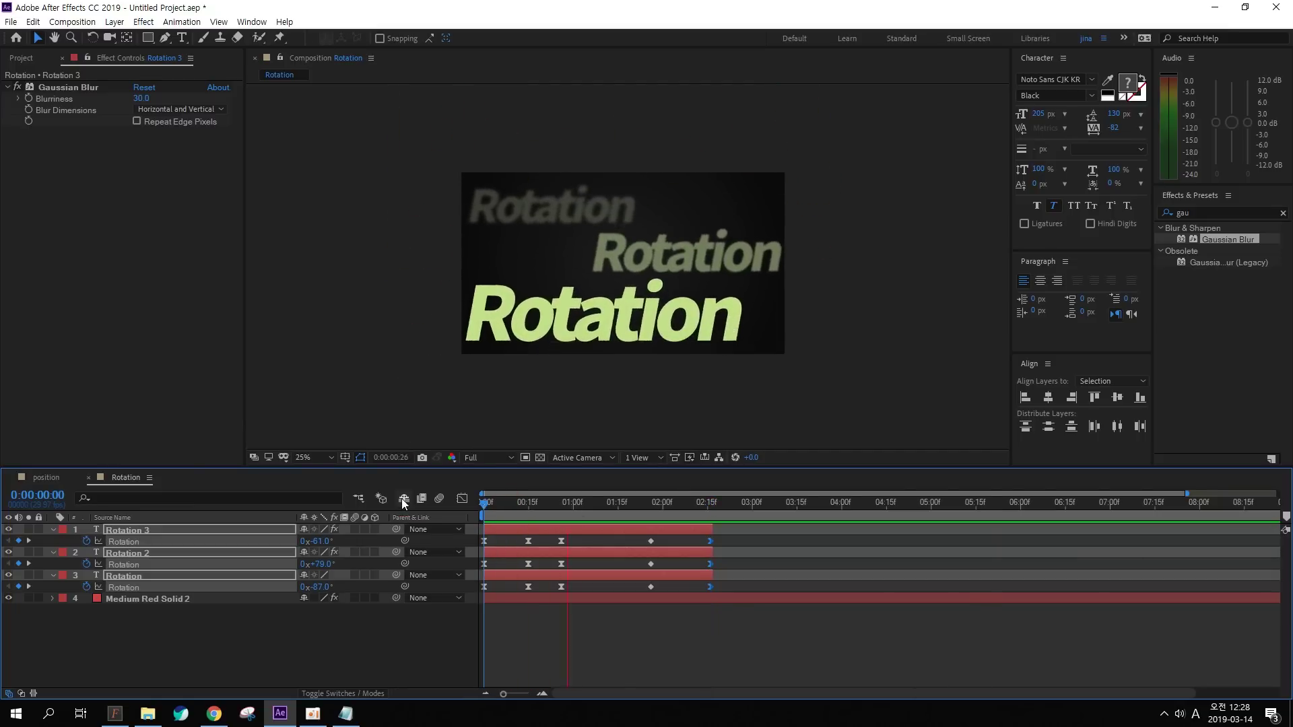
click(500, 656)
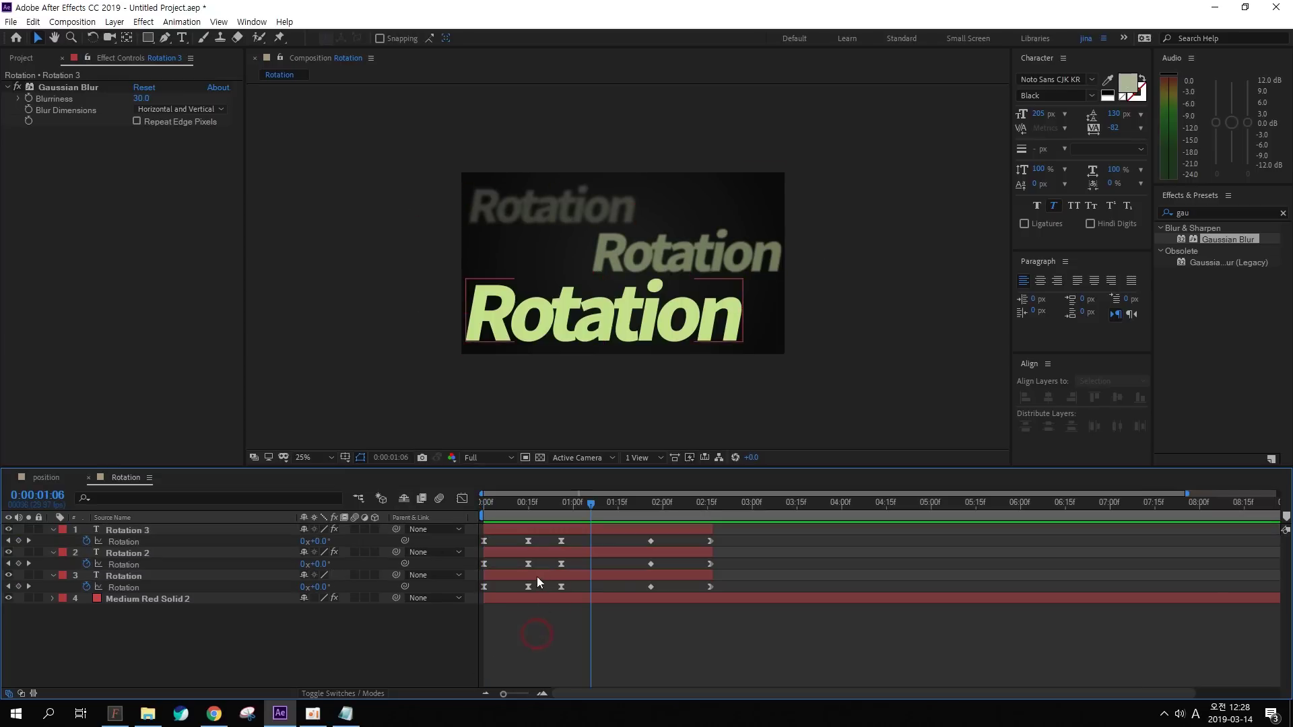
Stagger the text layers by starting Rotation 2 at about 0:00:00:07 and Rotation 3 at about 0:00:00:14, and preview the result
drag(511, 553, 561, 529)
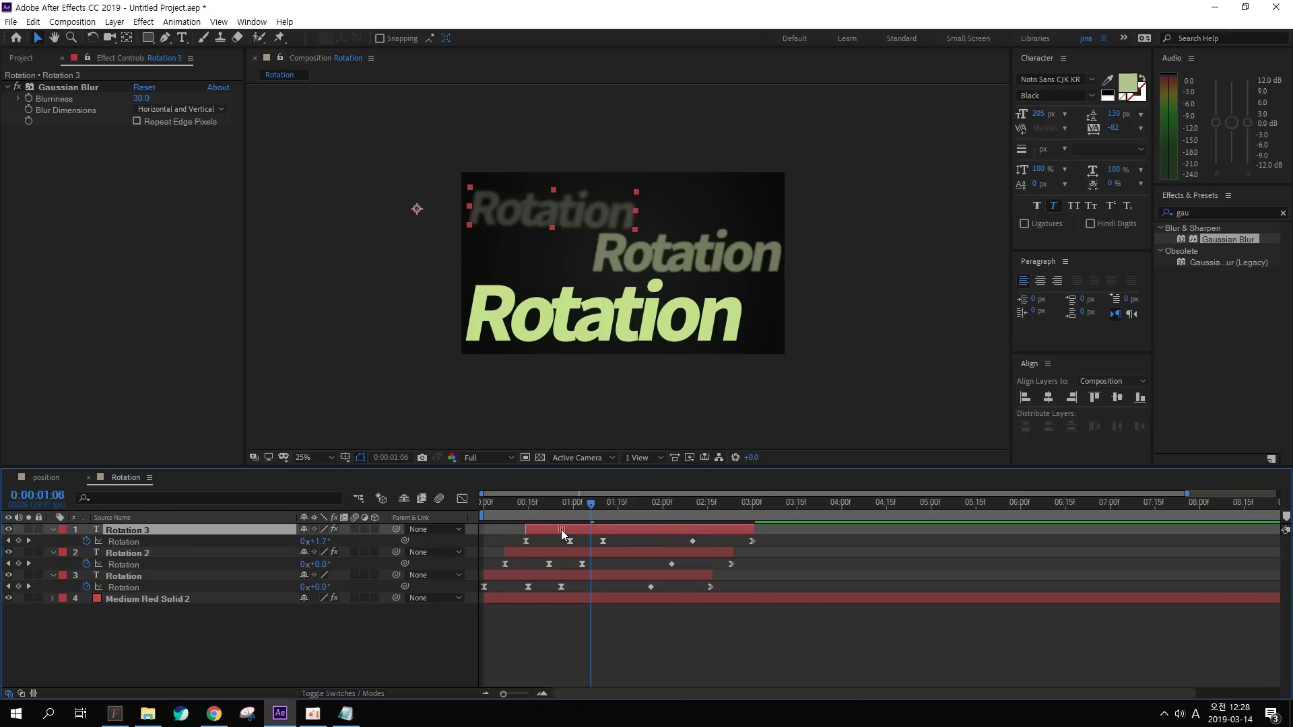
key(space)
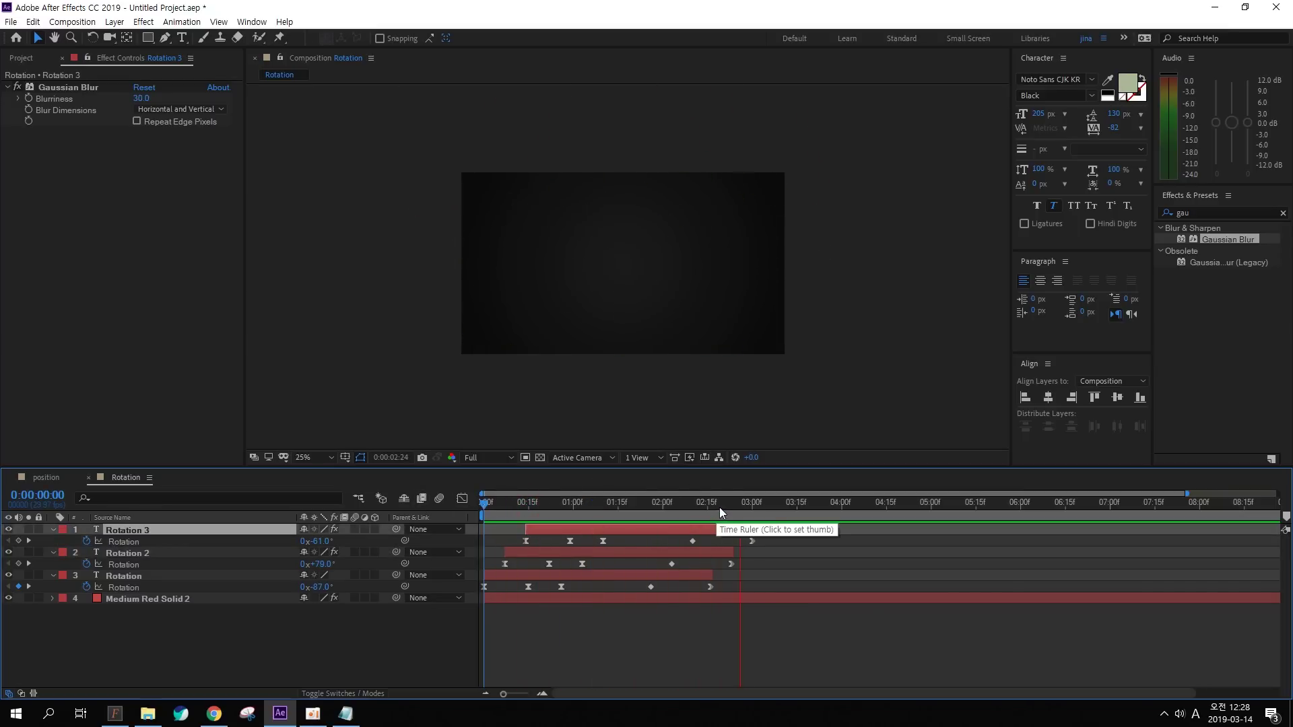
key(space)
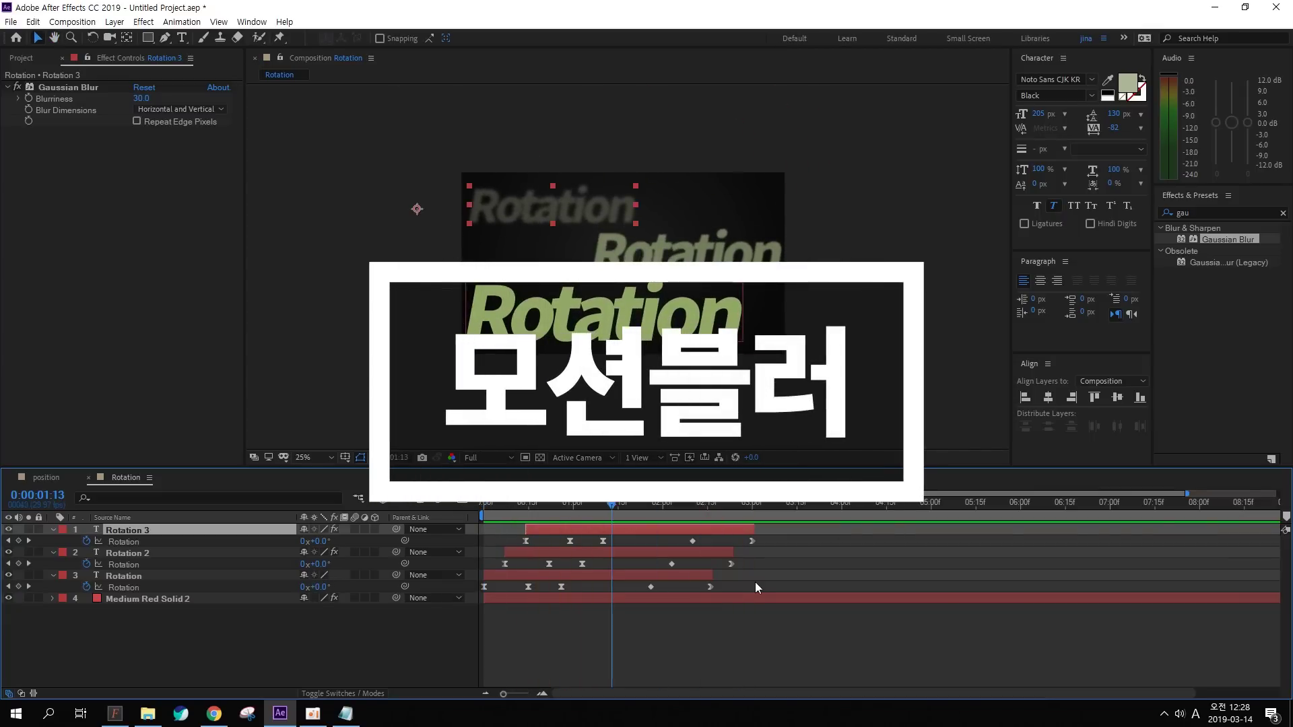
Turn on motion blur for the three Rotation text layers and enable it for the composition
click(173, 576)
ctrl+click(174, 553)
ctrl+click(177, 530)
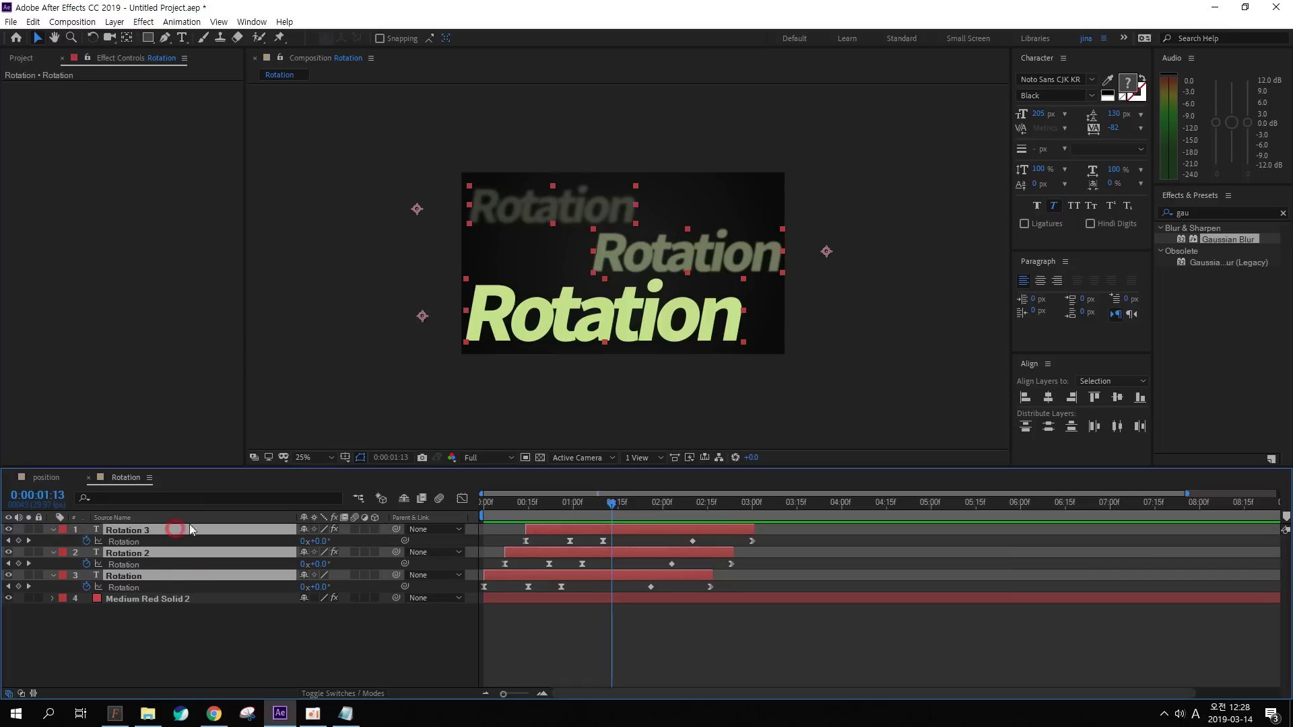
click(357, 530)
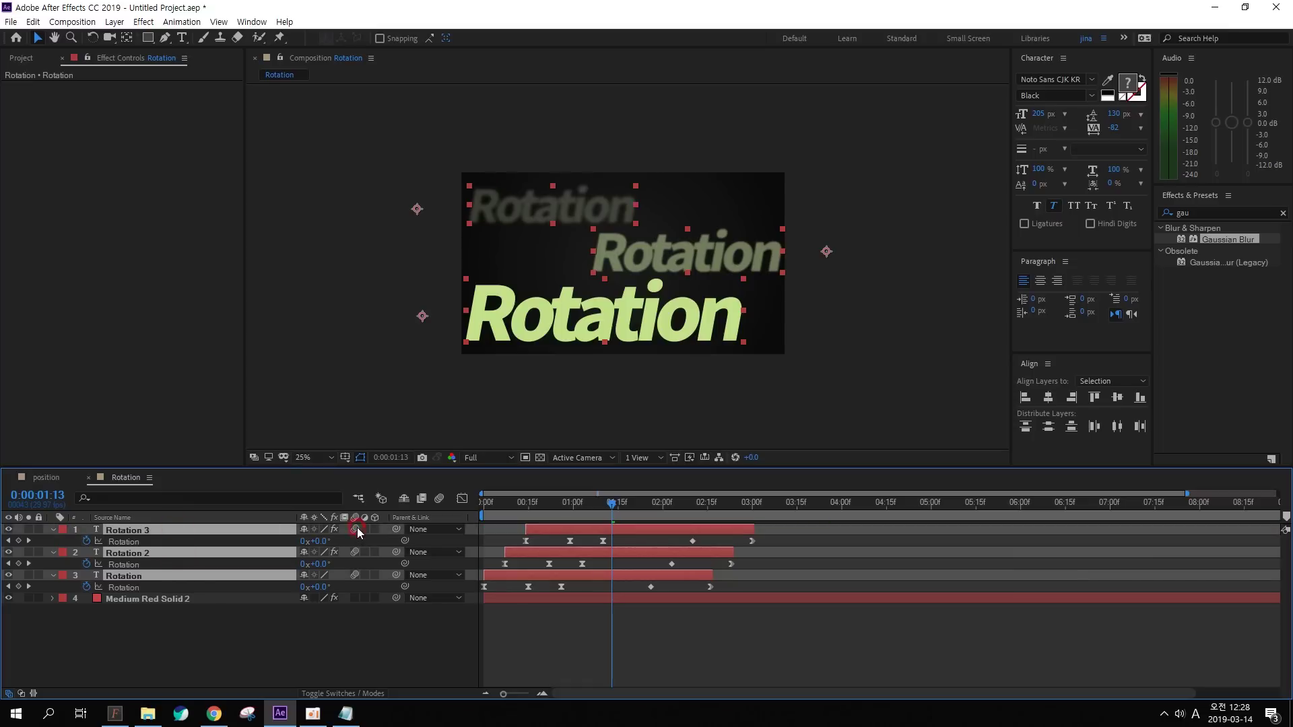
click(439, 499)
Scrub and play the text animation at 50% magnification to check the motion blur
drag(546, 504, 499, 503)
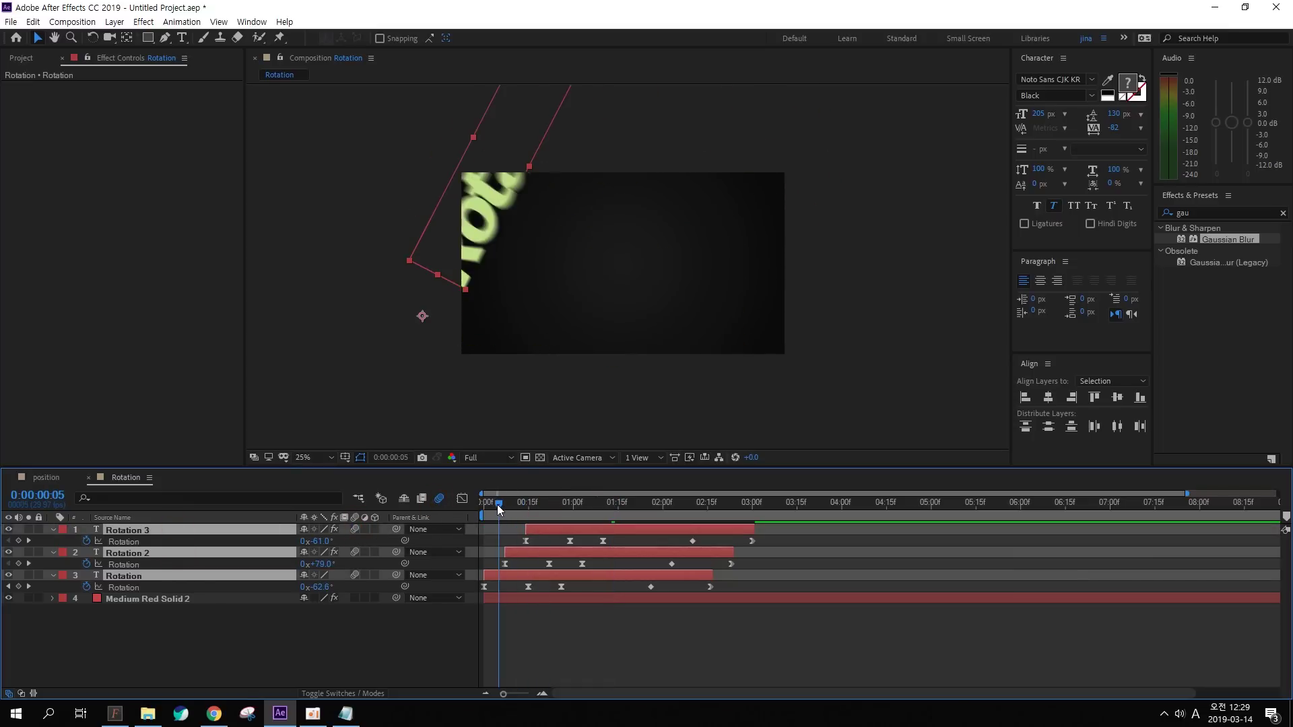
mouse_move(563, 254)
mouse_down()
mouse_move(446, 148)
mouse_move(520, 289)
mouse_up()
key(space)
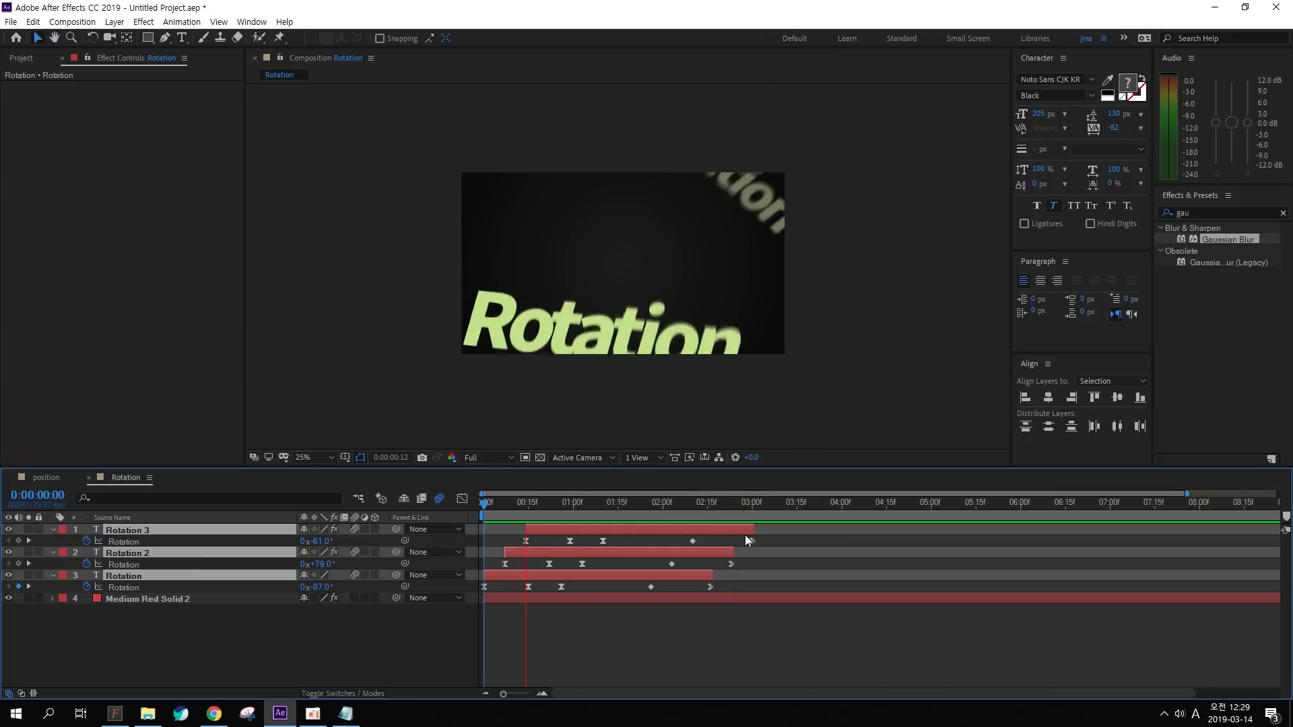
key(period)
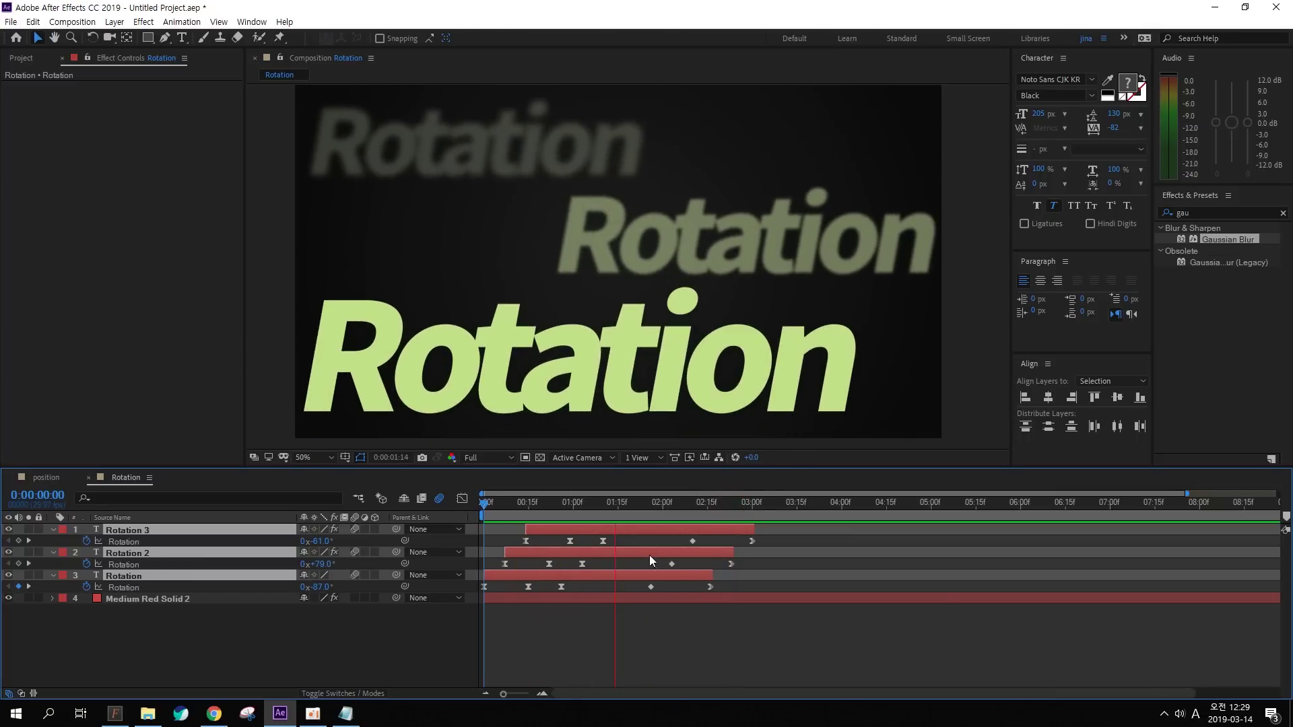
click(736, 628)
Shift the swing-out keyframes earlier, ending Rotation at 0:00:02:10, Rotation 2 at 0:00:02:14 and Rotation 3 at 0:00:02:18, and preview
mouse_move(644, 507)
mouse_down()
mouse_move(730, 505)
mouse_move(755, 587)
mouse_move(692, 589)
mouse_move(660, 503)
mouse_move(677, 504)
mouse_move(653, 512)
mouse_up()
click(671, 563)
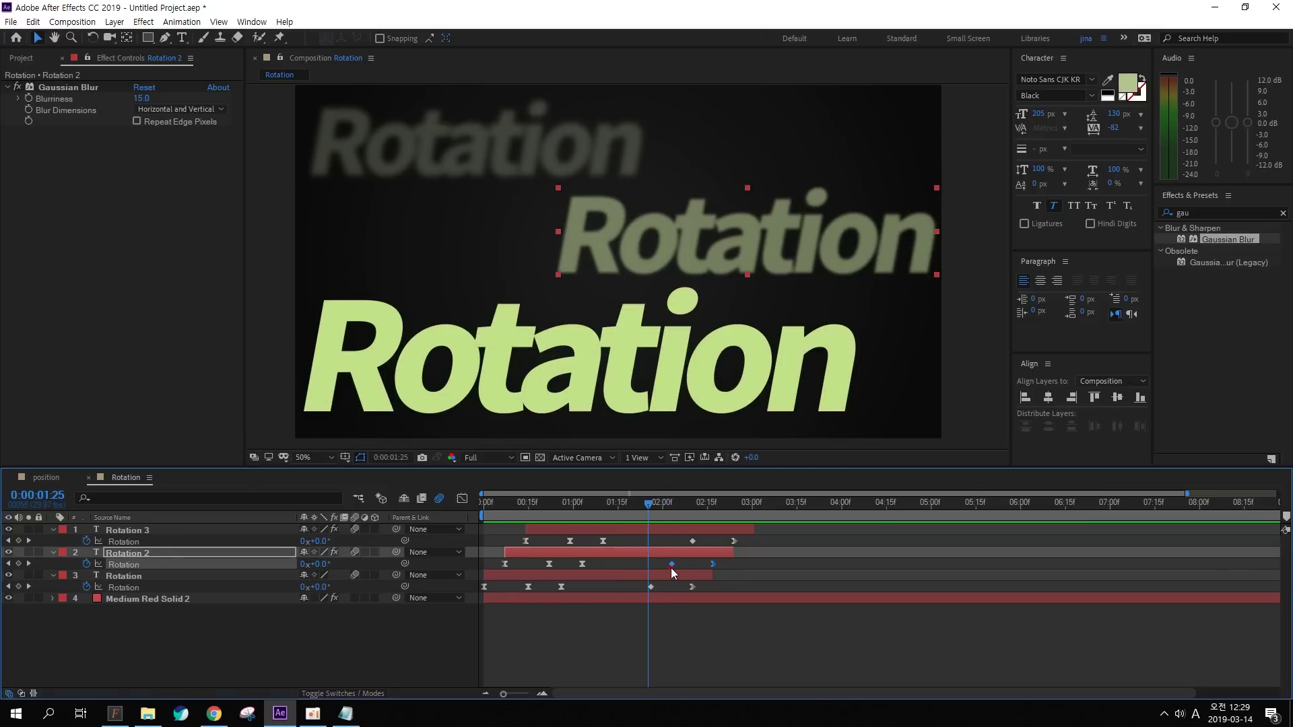
drag(671, 568, 673, 541)
key(space)
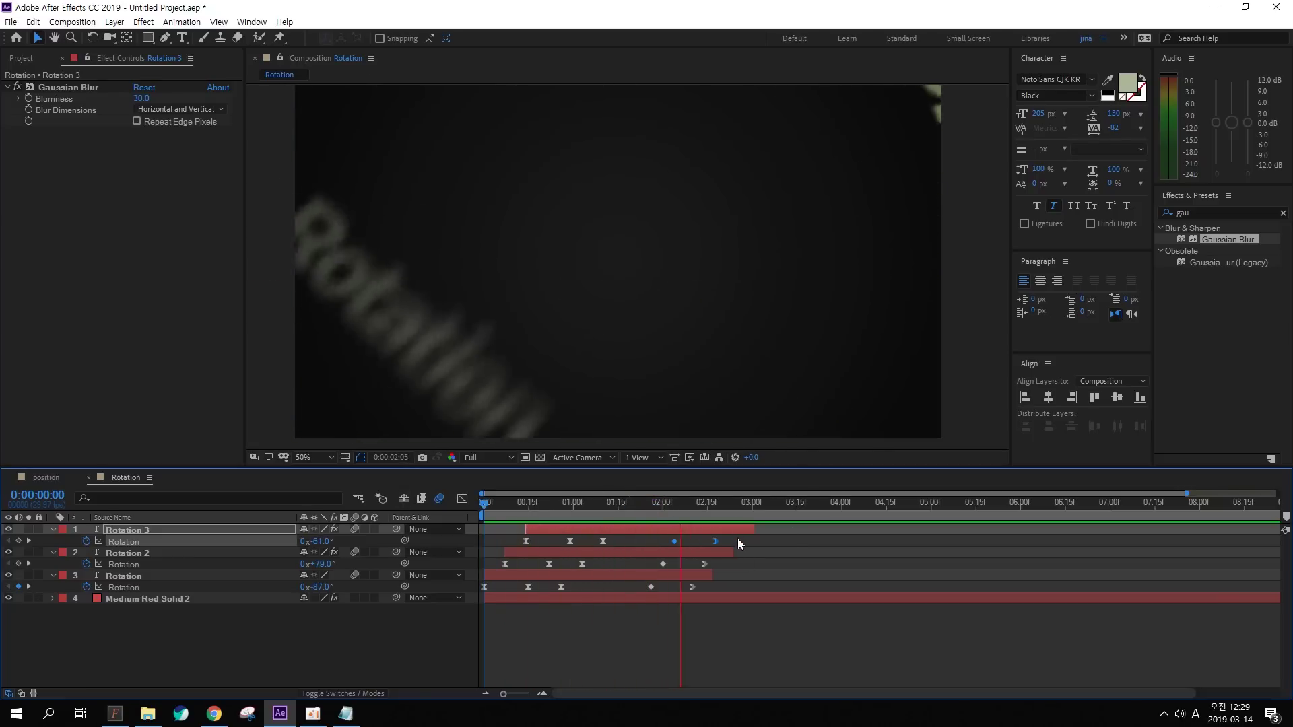
Find the end of the swing-out at 0:00:02:18 and set the Rotation composition's duration to 0:00:02:18
drag(730, 508, 697, 504)
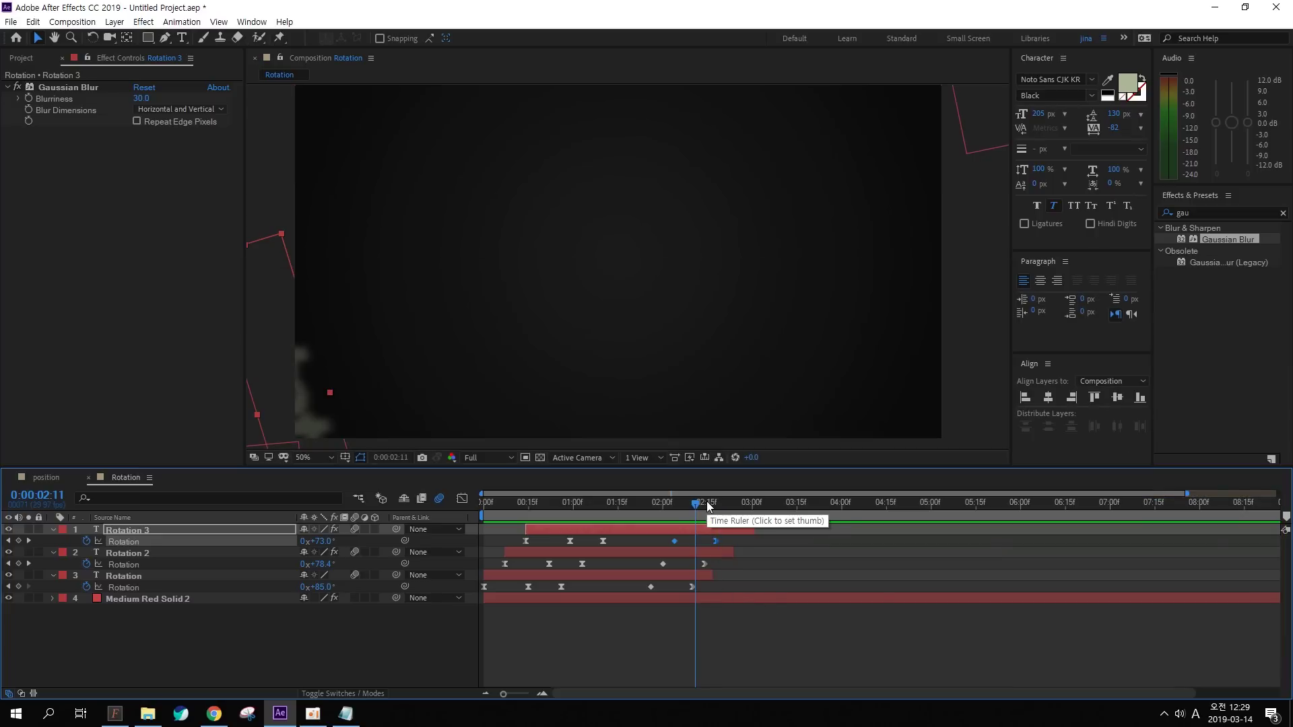
click(741, 633)
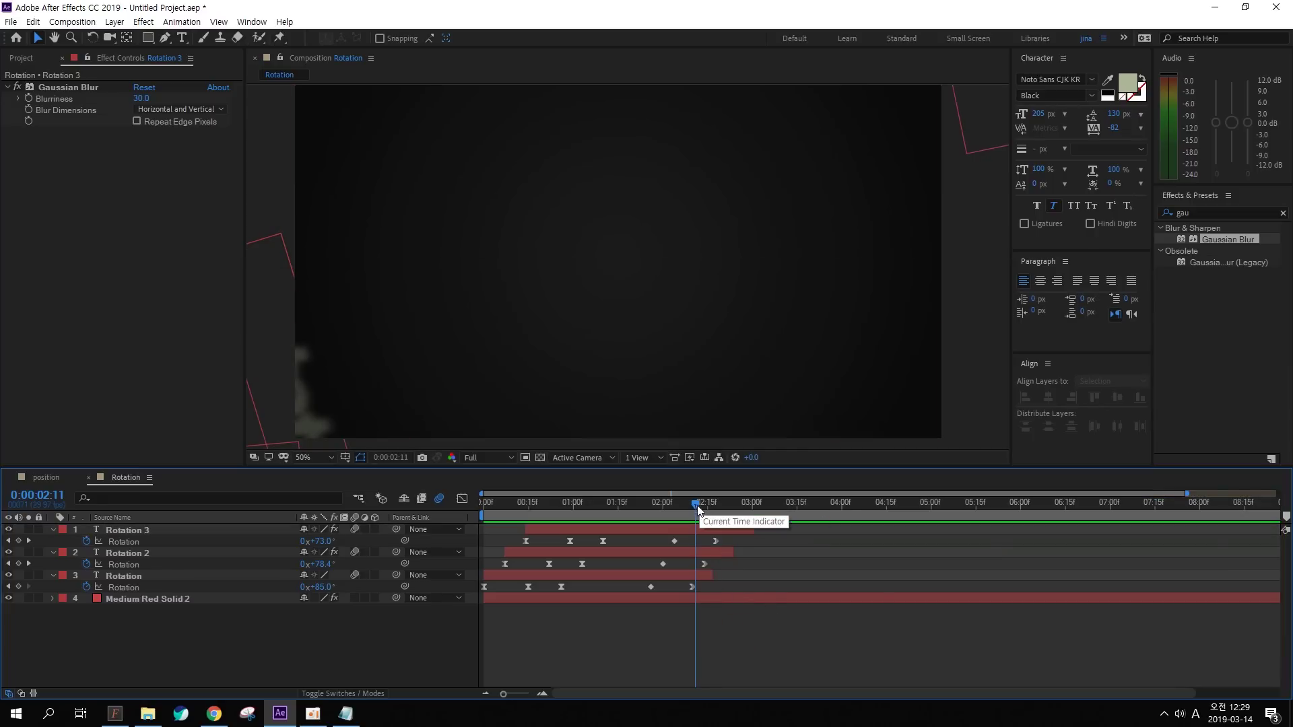
drag(698, 509, 718, 503)
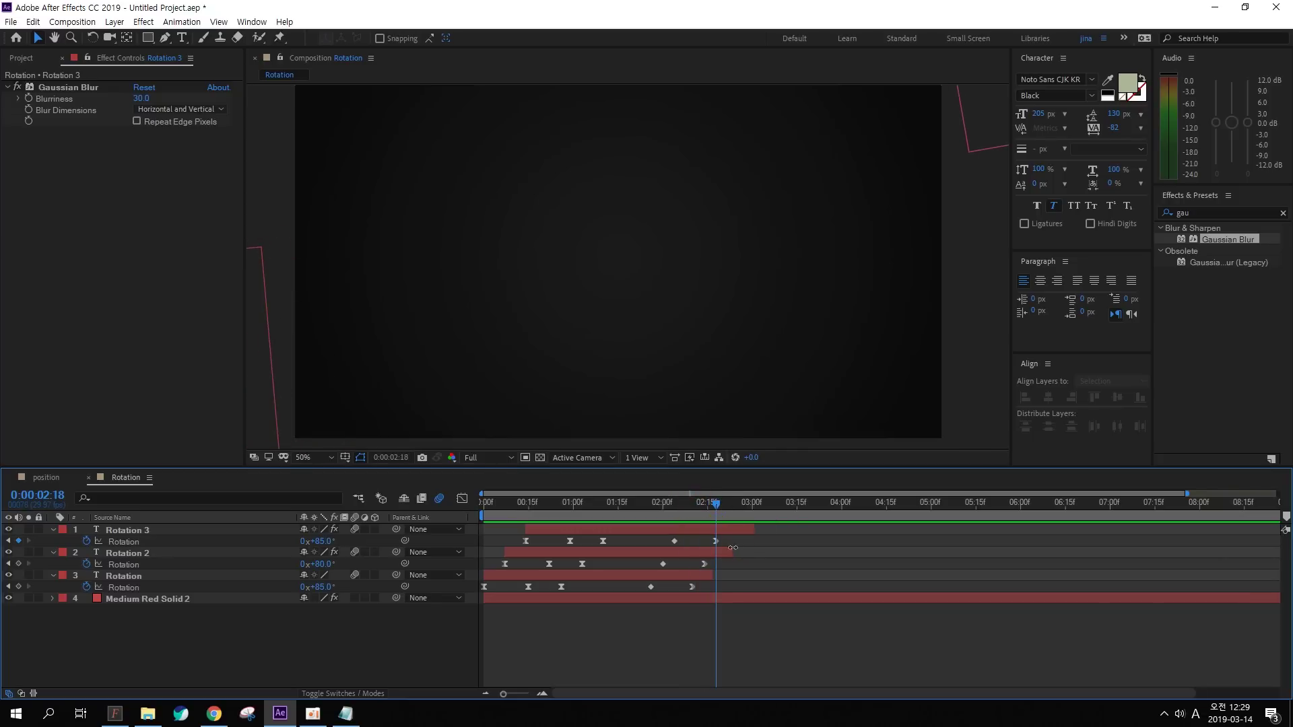
key(ctrl+k)
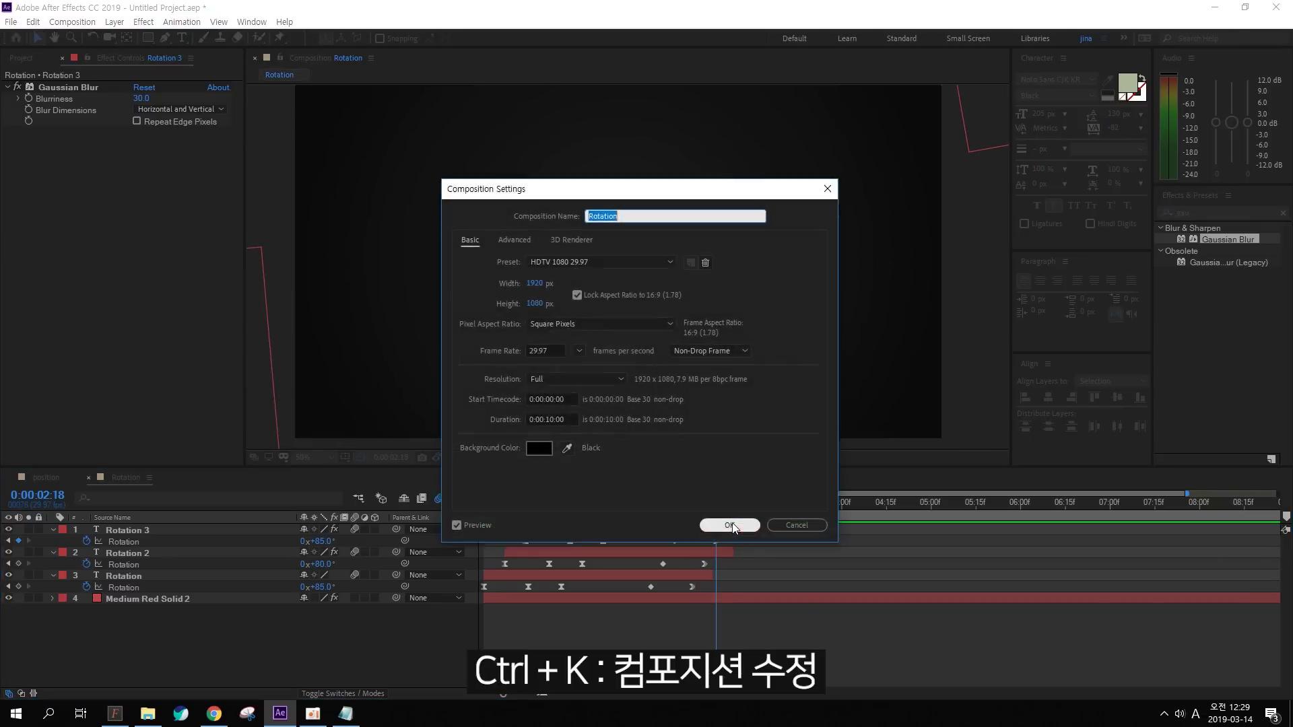
click(550, 420)
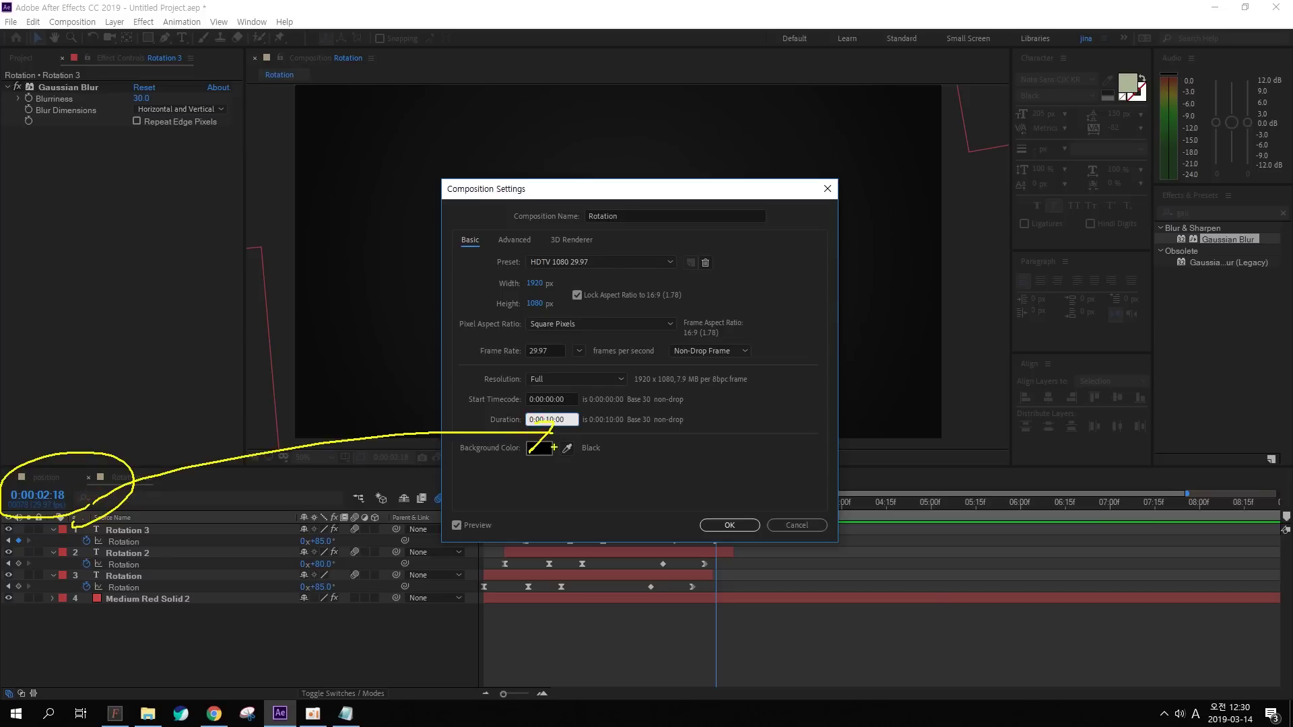
double_click(572, 420)
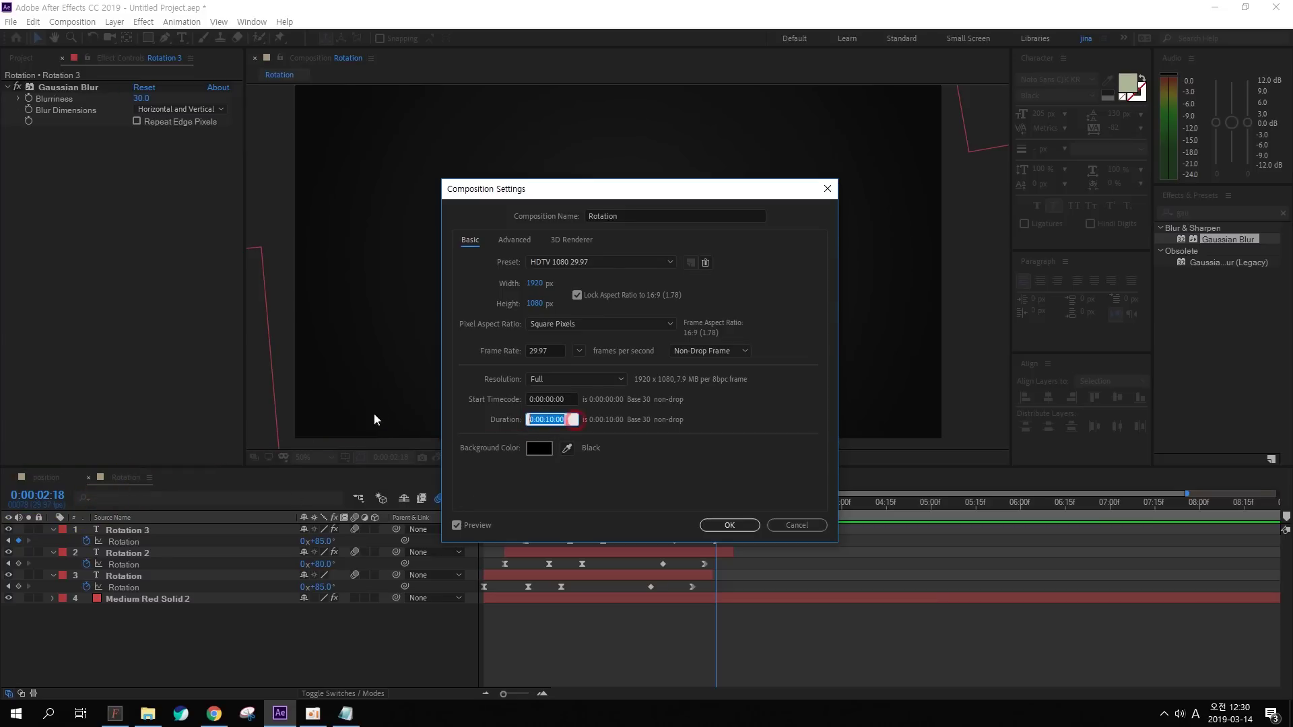
text(0218)
key(Return)
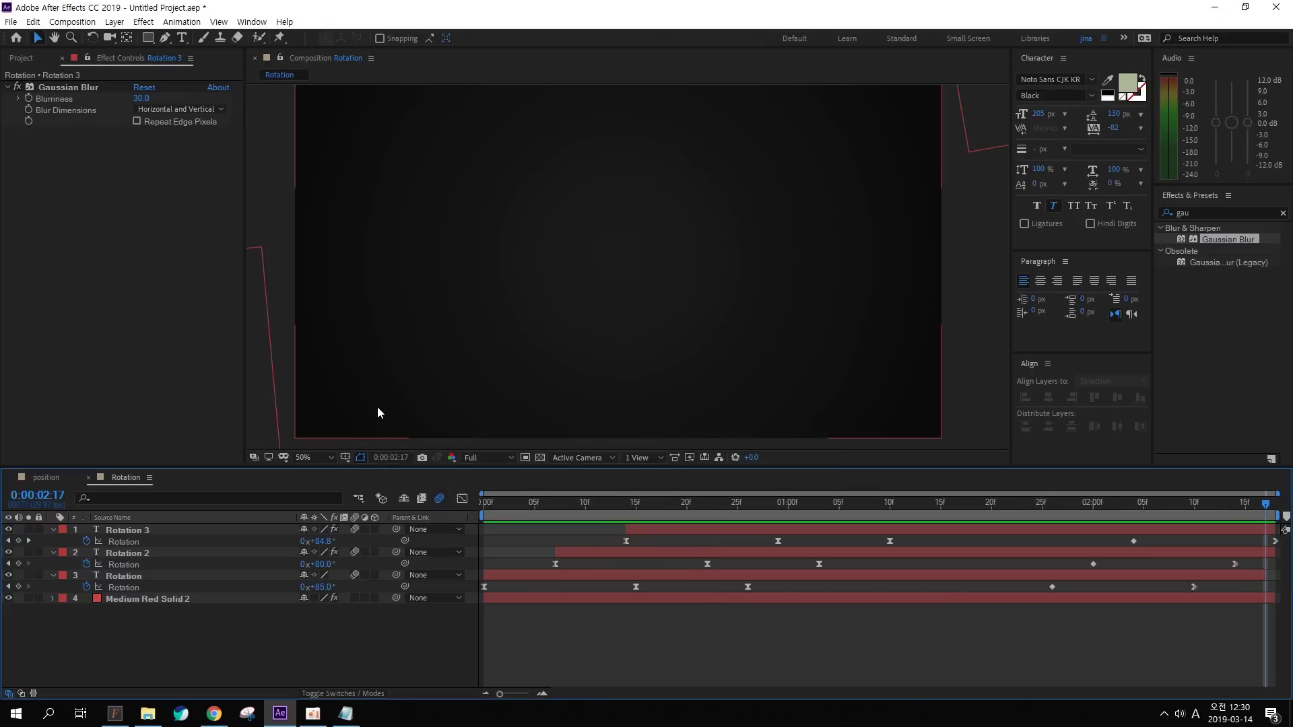
Play the shortened Rotation composition to check the staggered swing-in and swing-out
key(space)
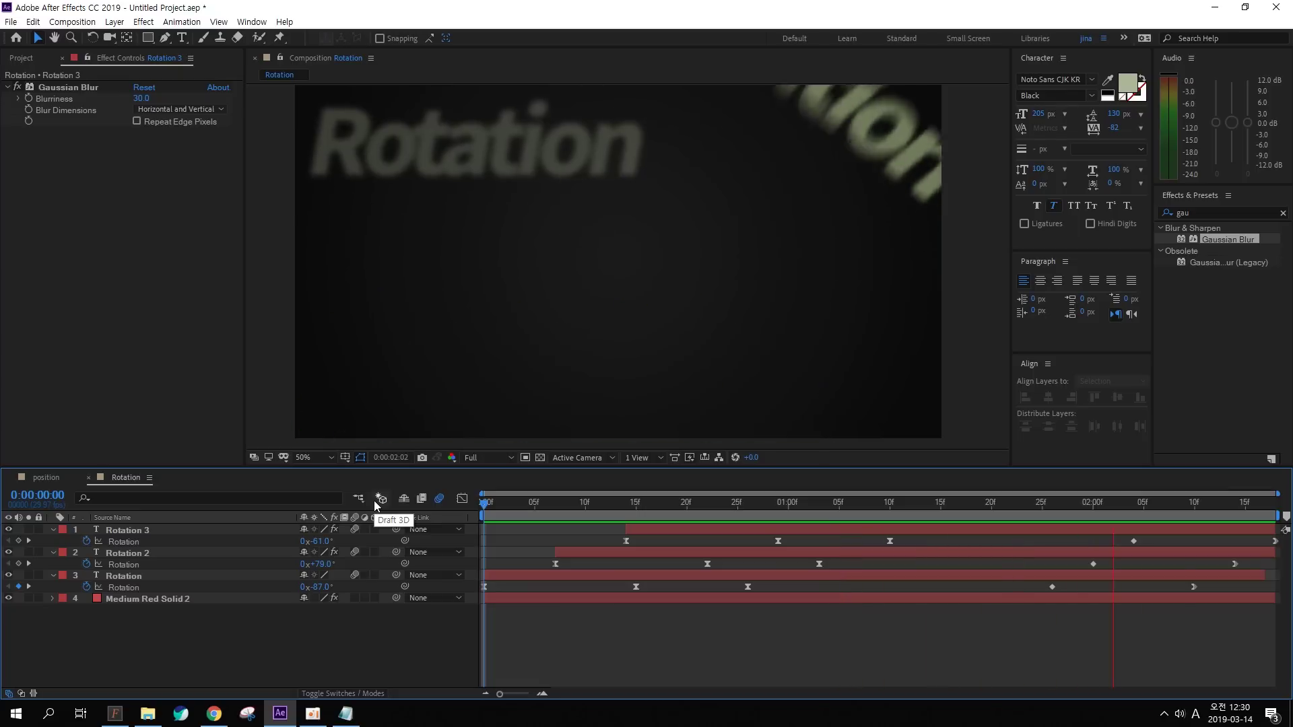
key(space)
key(space)
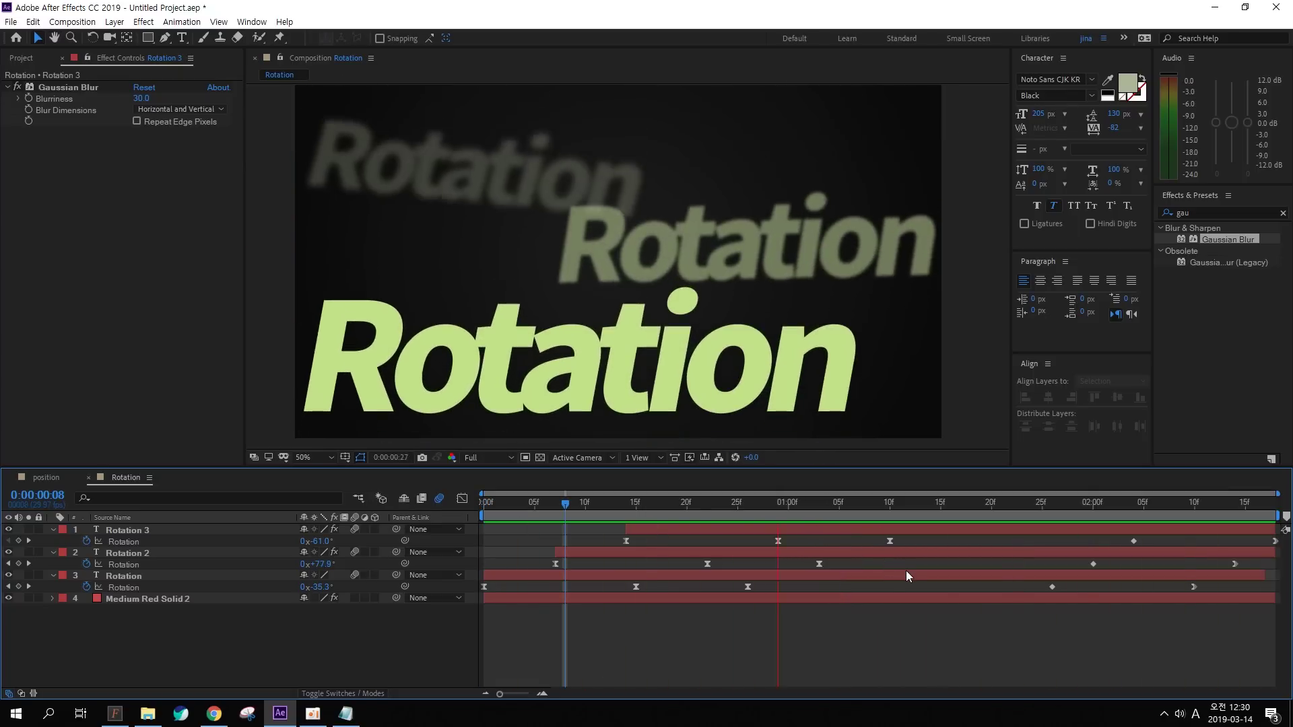
click(333, 645)
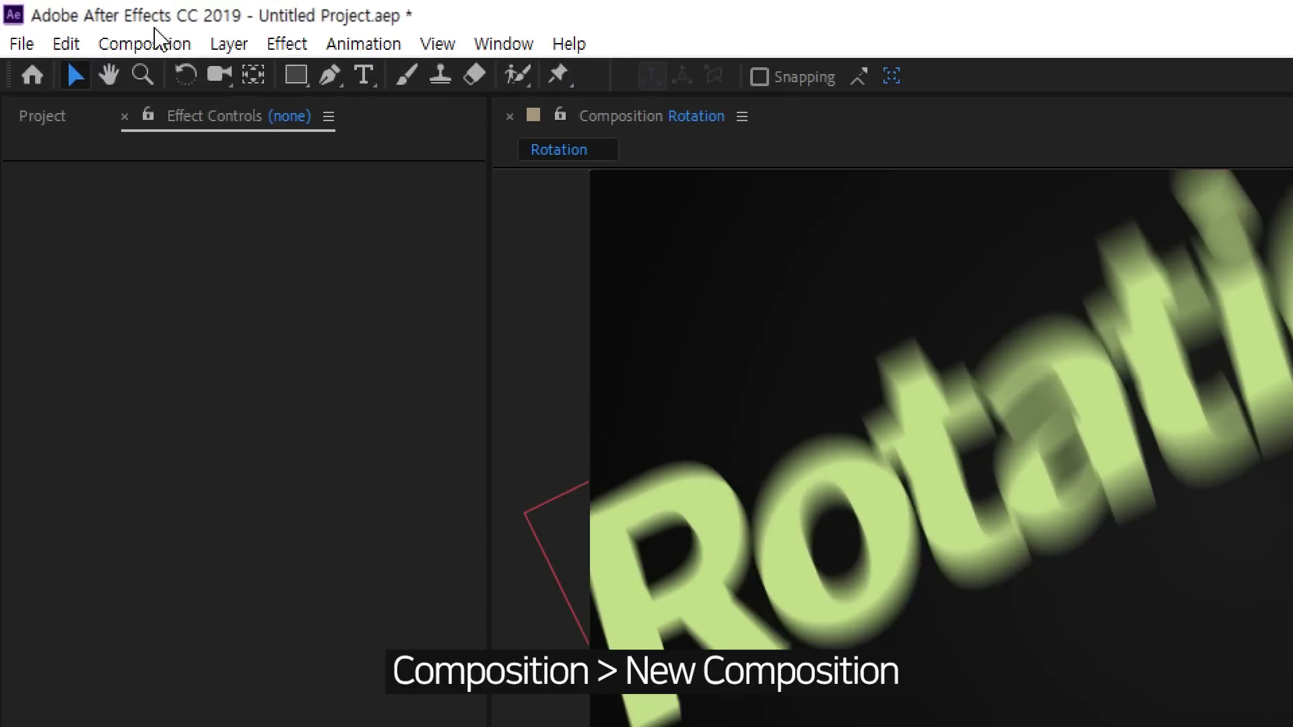
Start a new composition using the HDTV 1080 29.97 preset and name it Scale
click(73, 21)
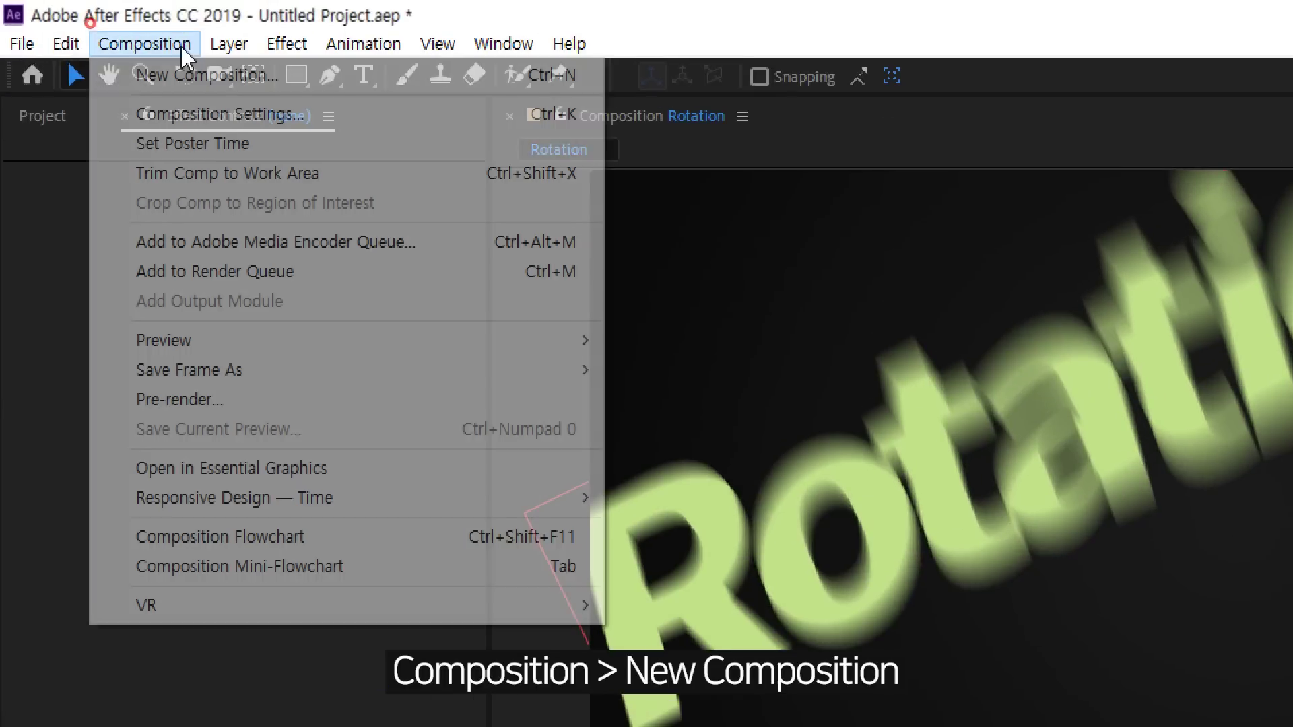
click(202, 75)
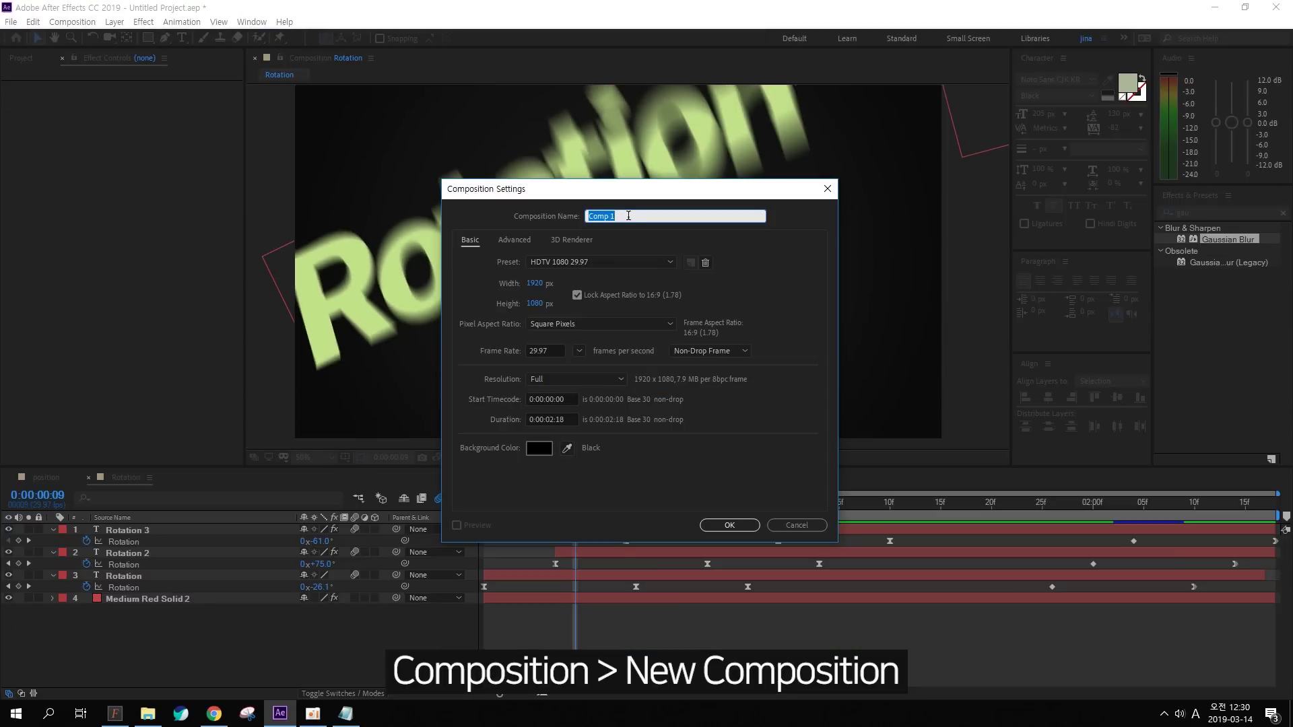
text(s)
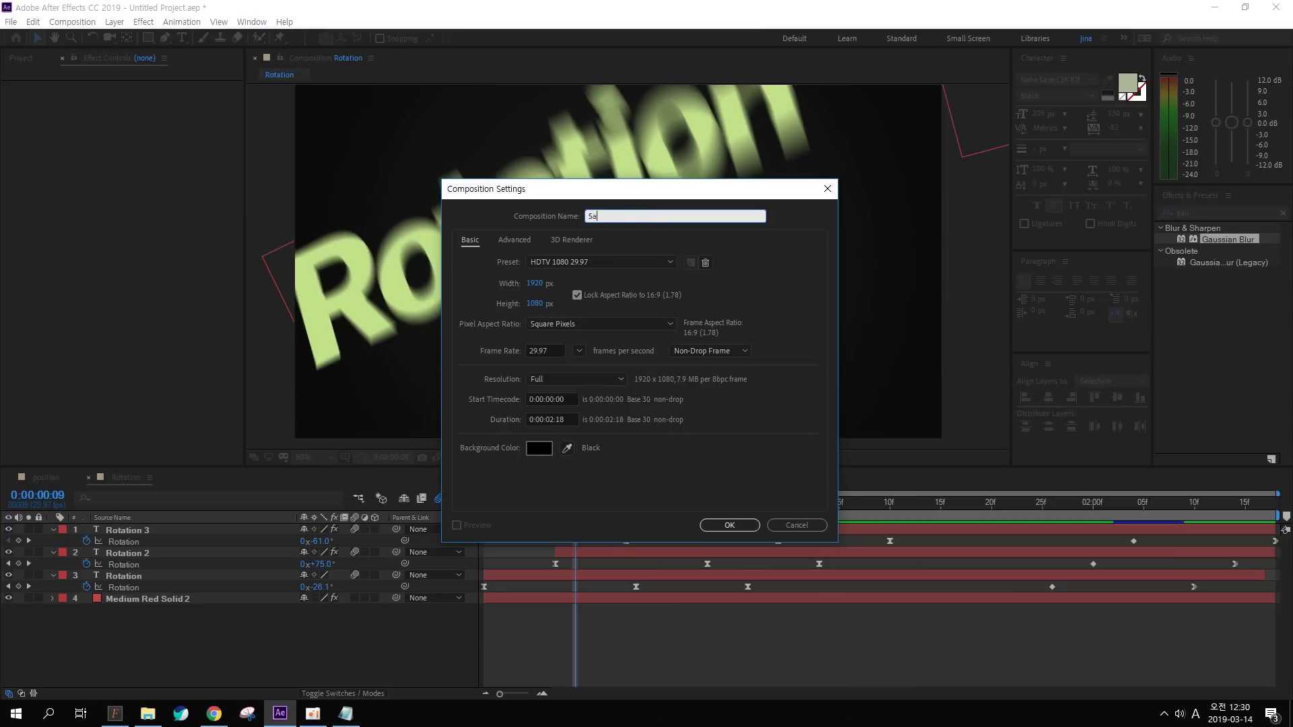
text(cale)
key(Tab)
key(Tab)
key(Tab)
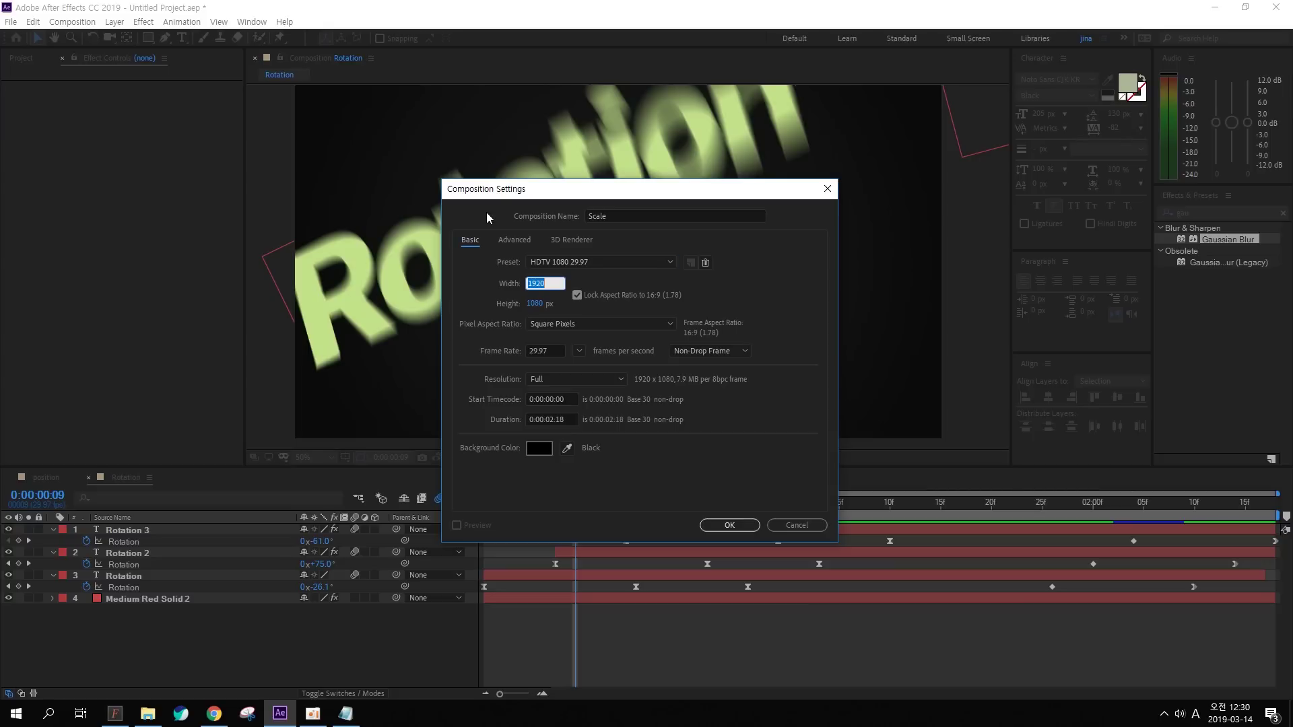
Set the new composition's duration to about 10 seconds and create it
click(552, 419)
key(BackSpace)
key(BackSpace)
text(10)
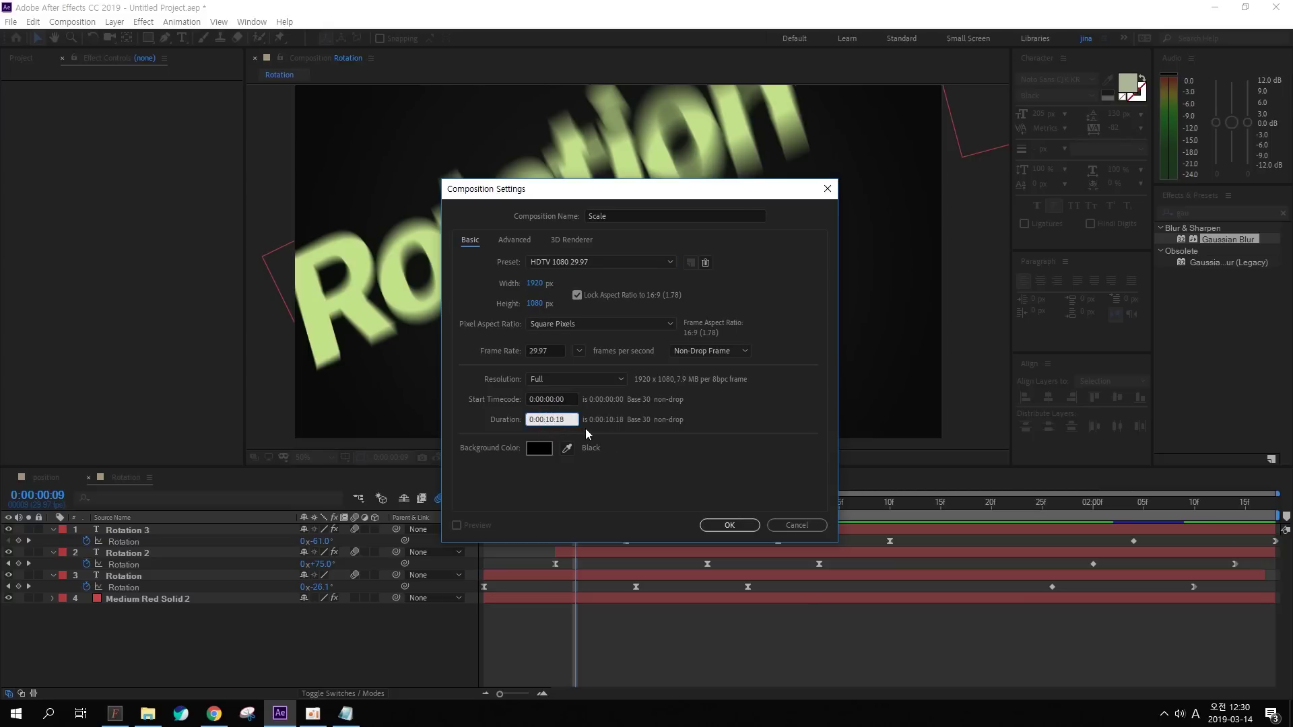
click(576, 413)
key(BackSpace)
key(Return)
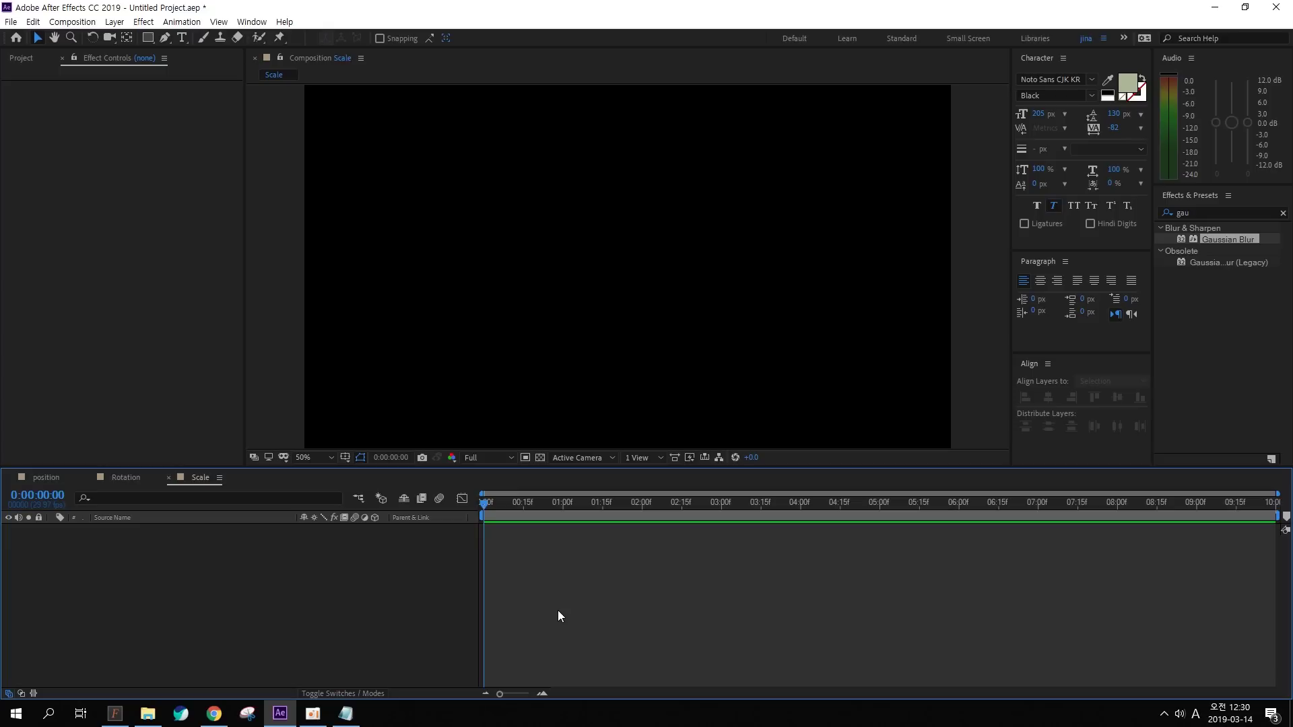
Copy the Medium Red Solid 1 gradient background from the position composition into the Scale composition
click(51, 477)
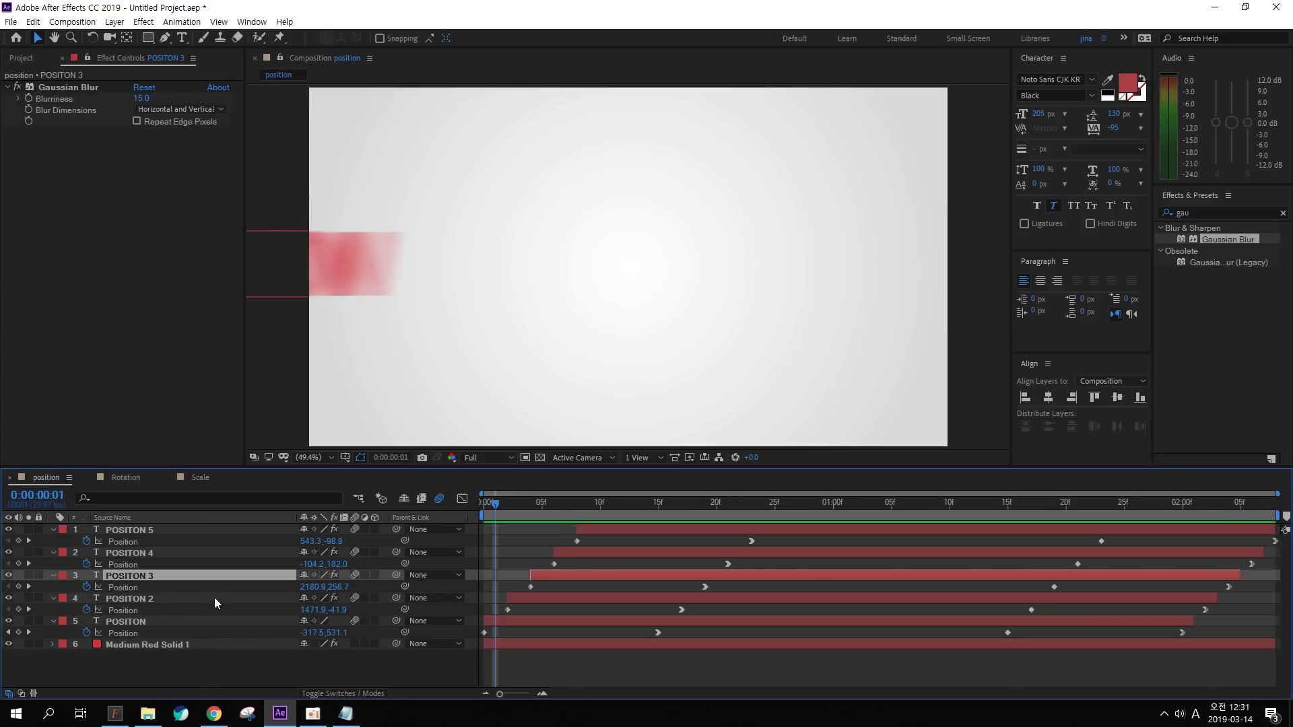
click(196, 477)
click(48, 477)
click(149, 657)
click(148, 644)
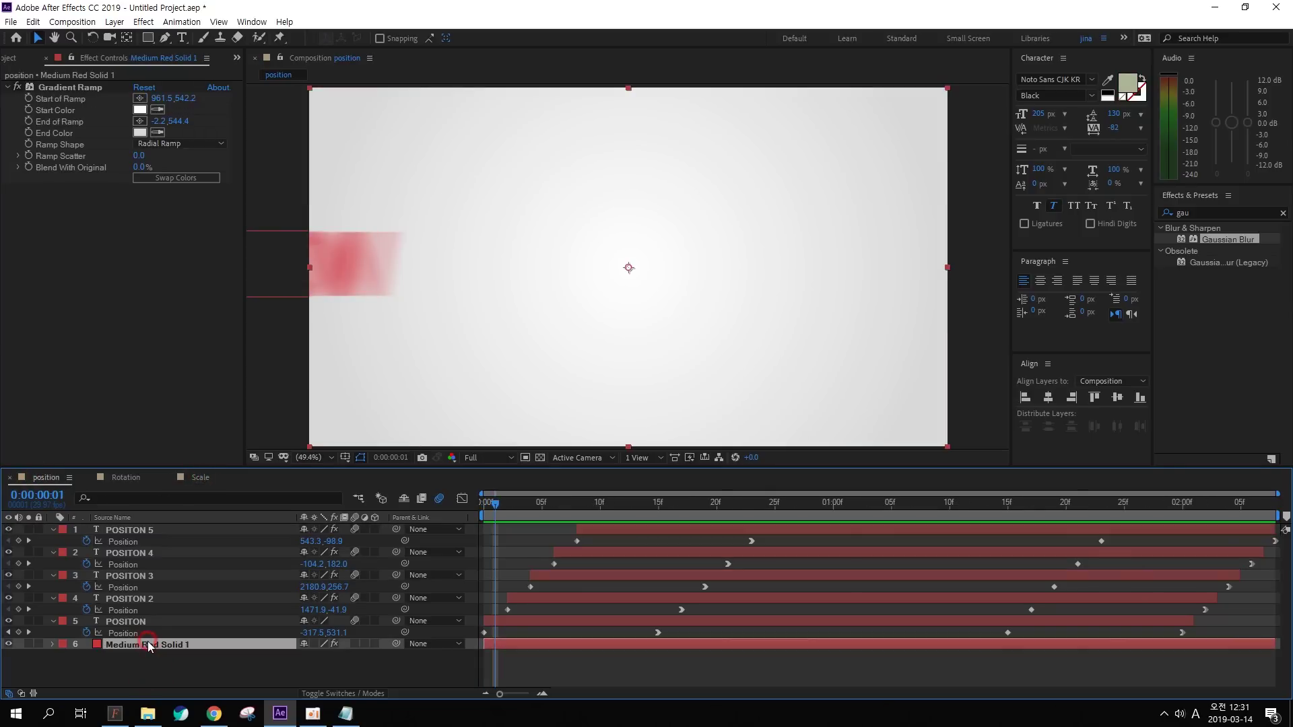
click(198, 477)
key(ctrl+v)
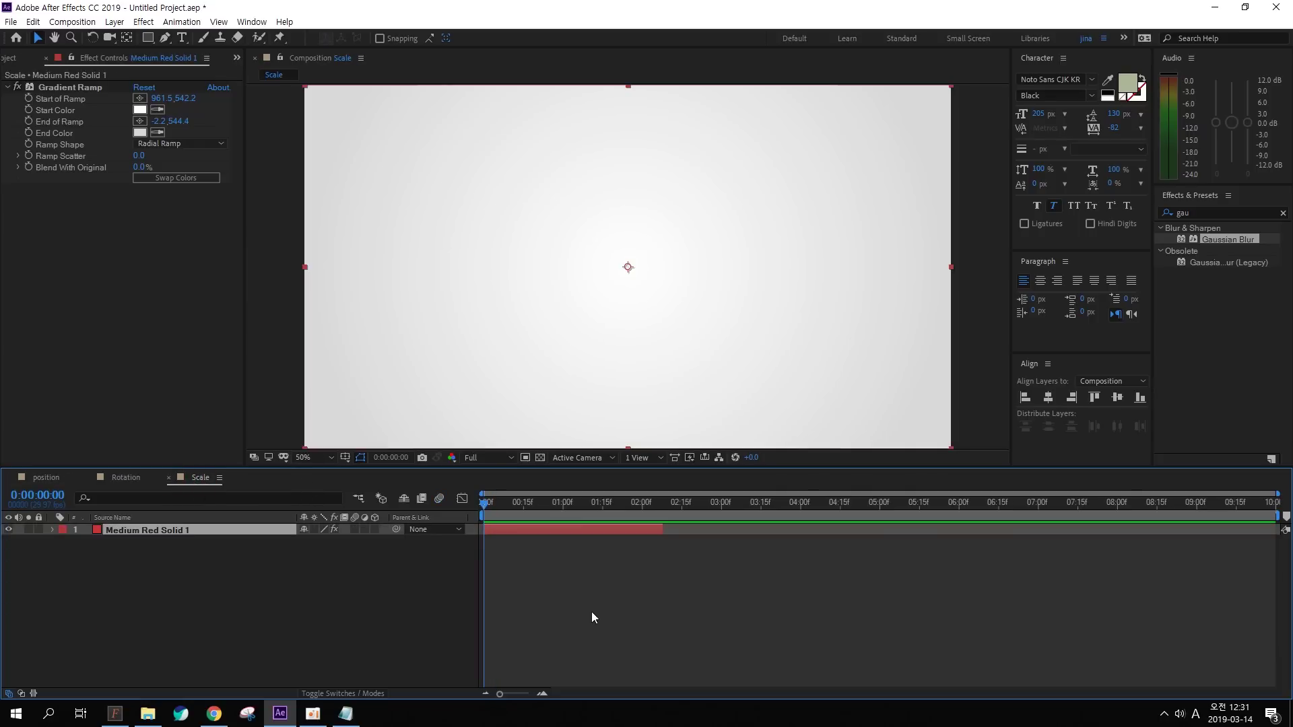
Extend the Medium Red Solid 1 background layer to the end of the Scale composition
click(595, 602)
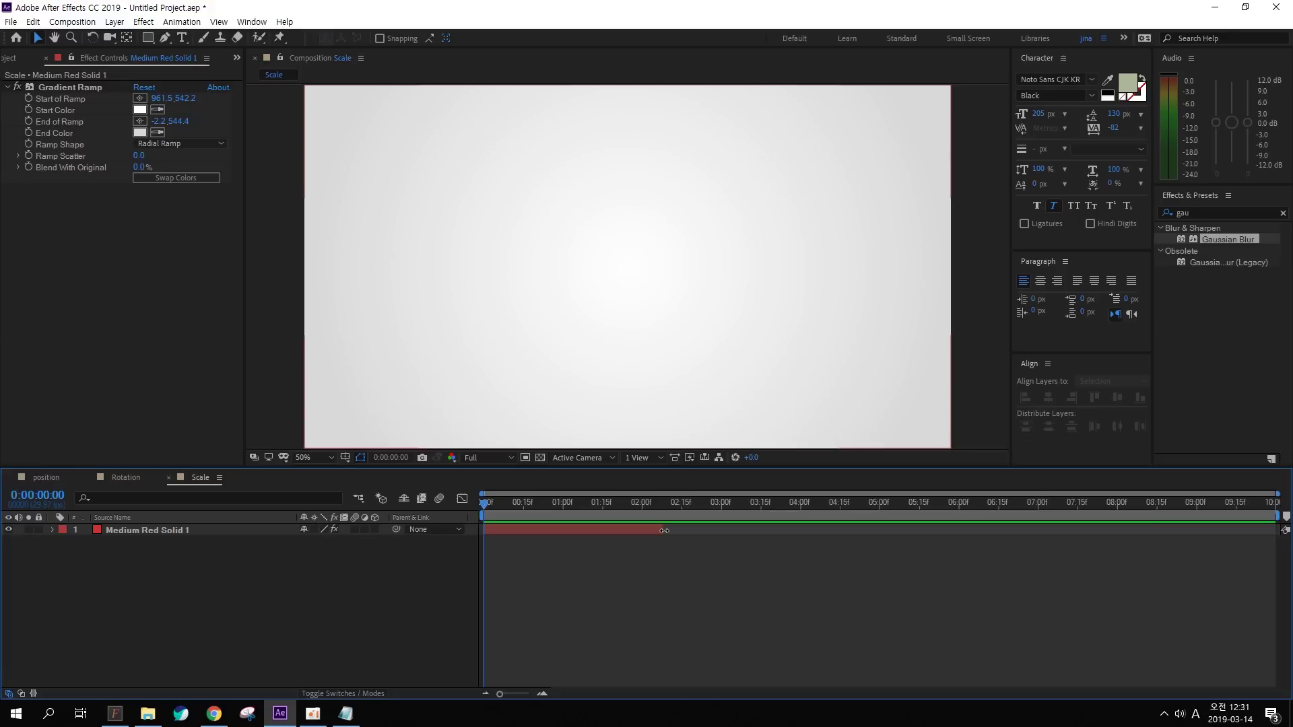
drag(628, 456, 1292, 454)
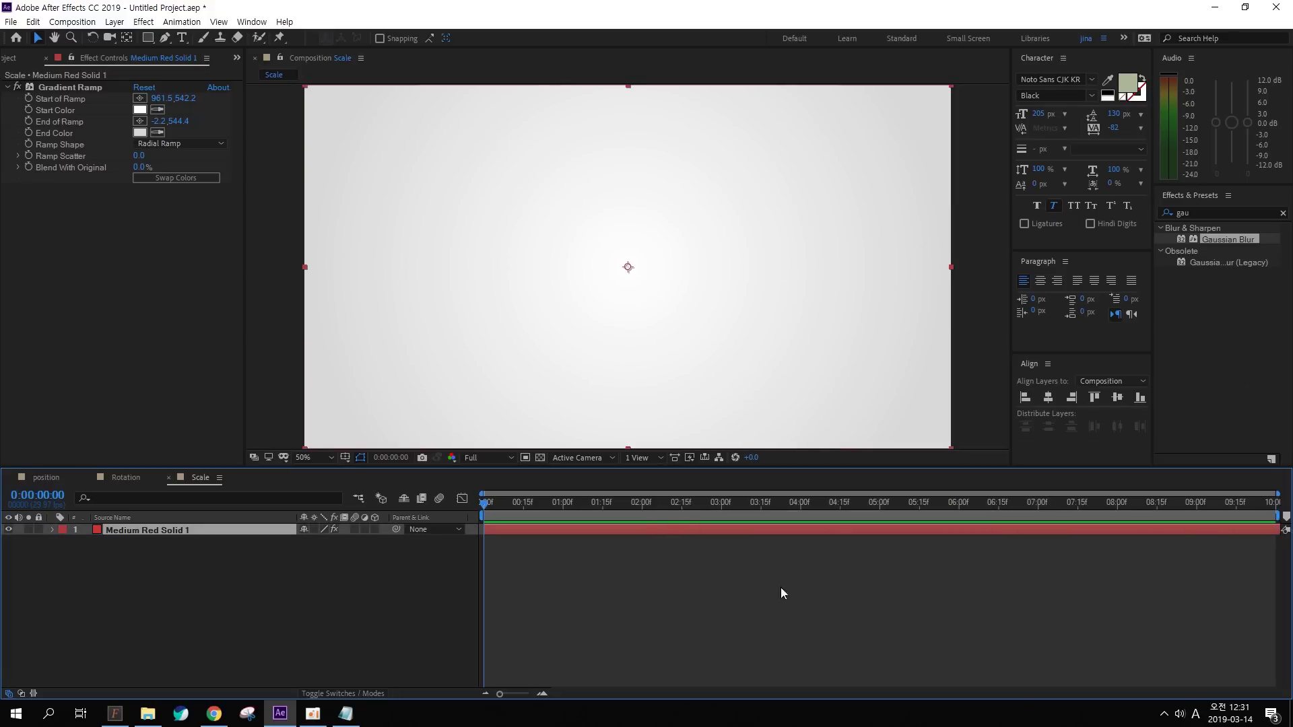
click(699, 583)
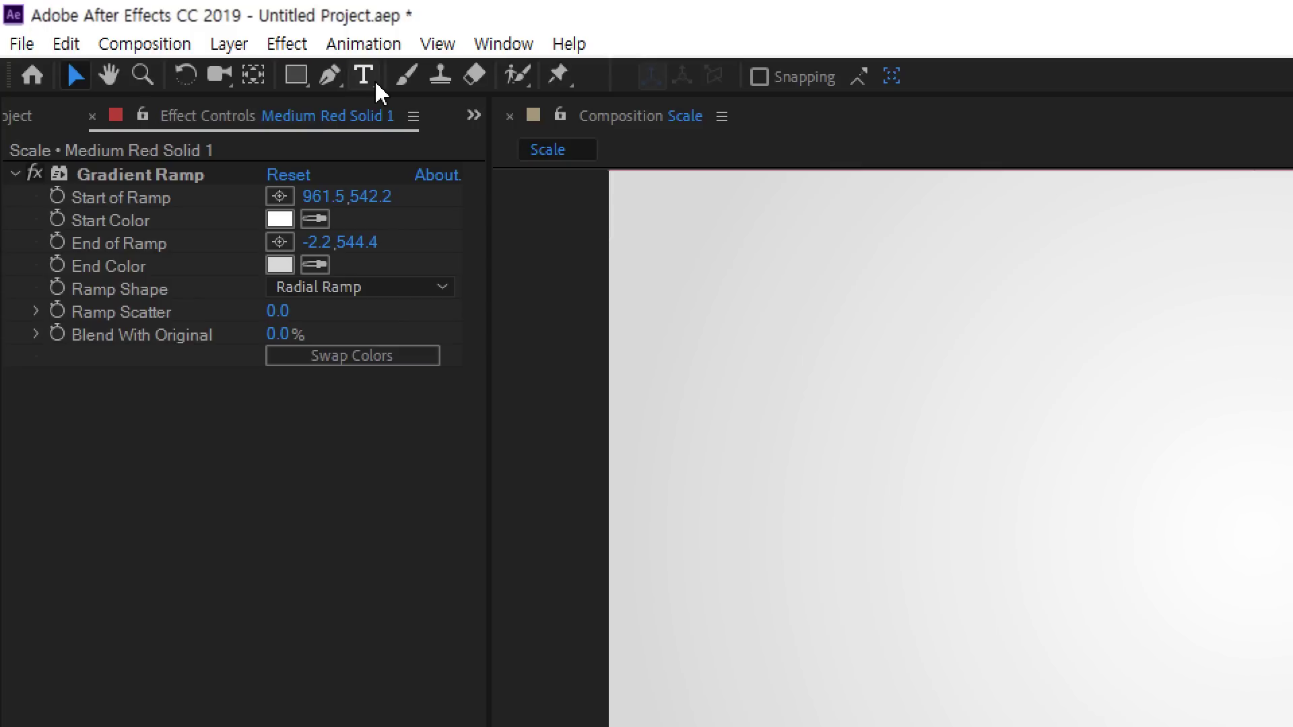
Add a text layer containing the letter S near the middle of the composition
click(182, 38)
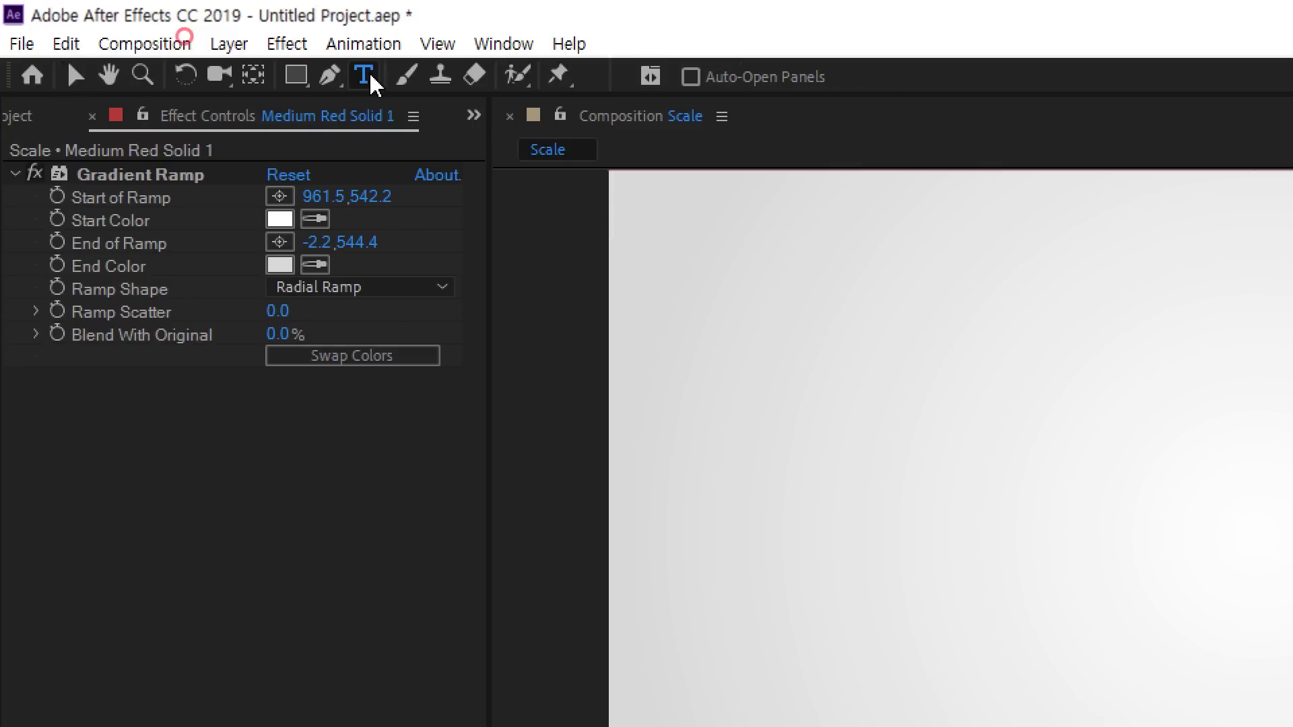
click(568, 276)
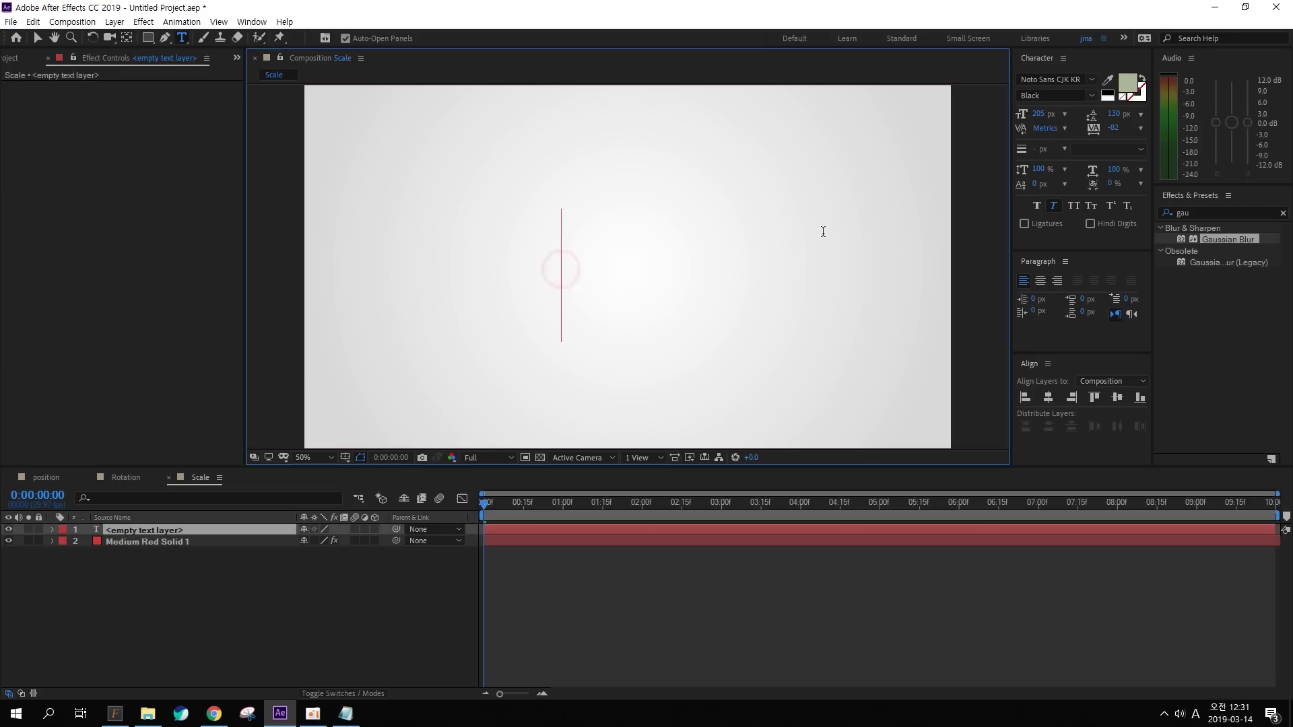
text(S)
click(37, 38)
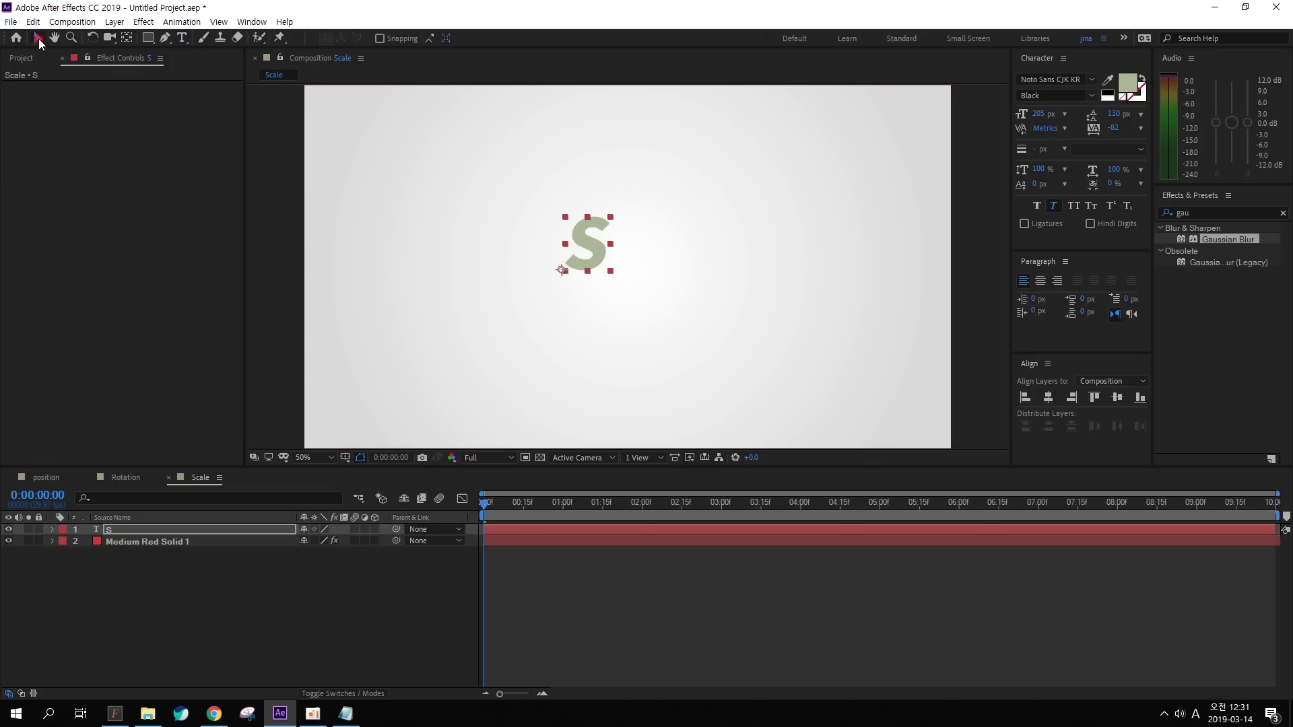
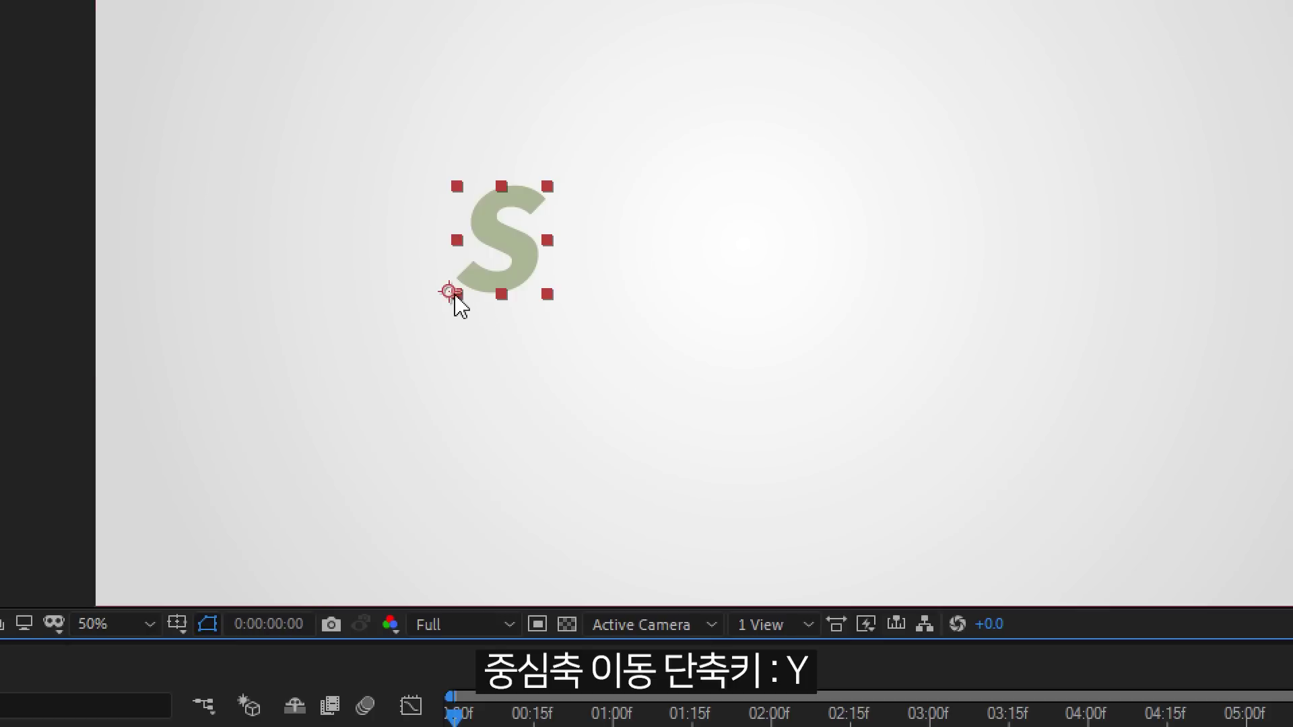
Move the anchor point of the S to the bottom centre of the letter
key(y)
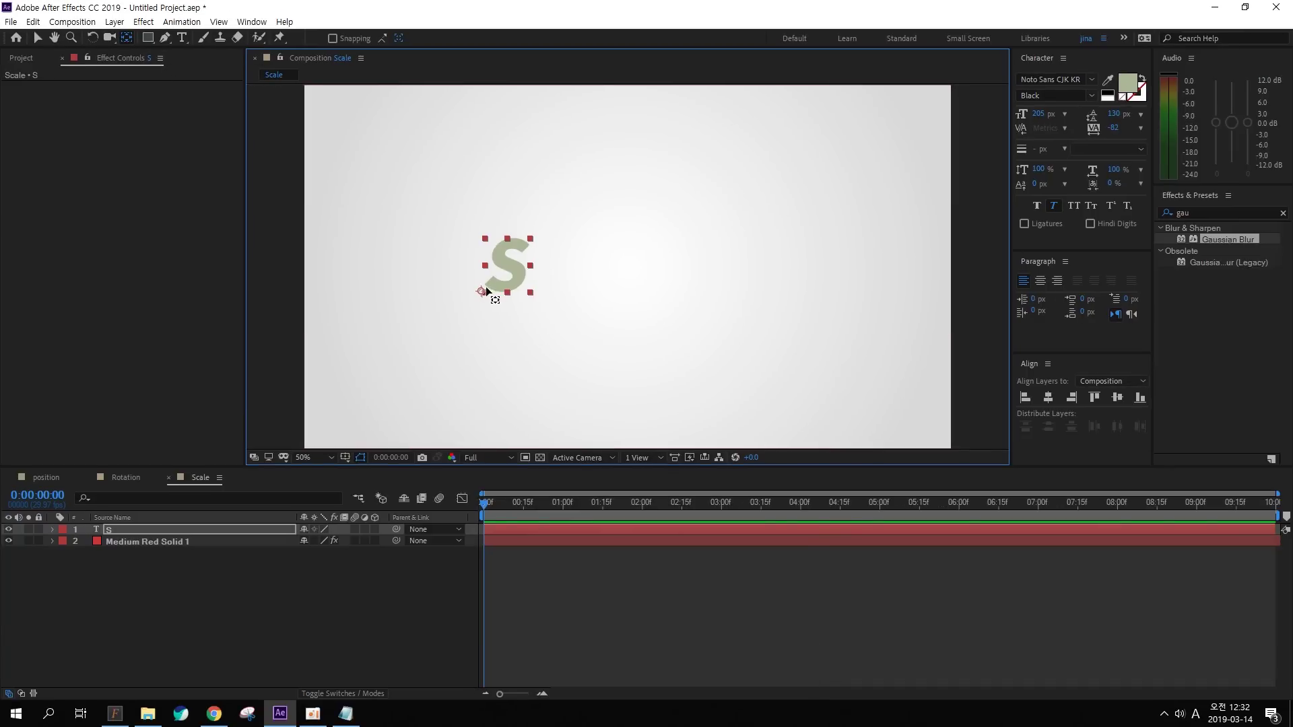
drag(482, 292, 506, 293)
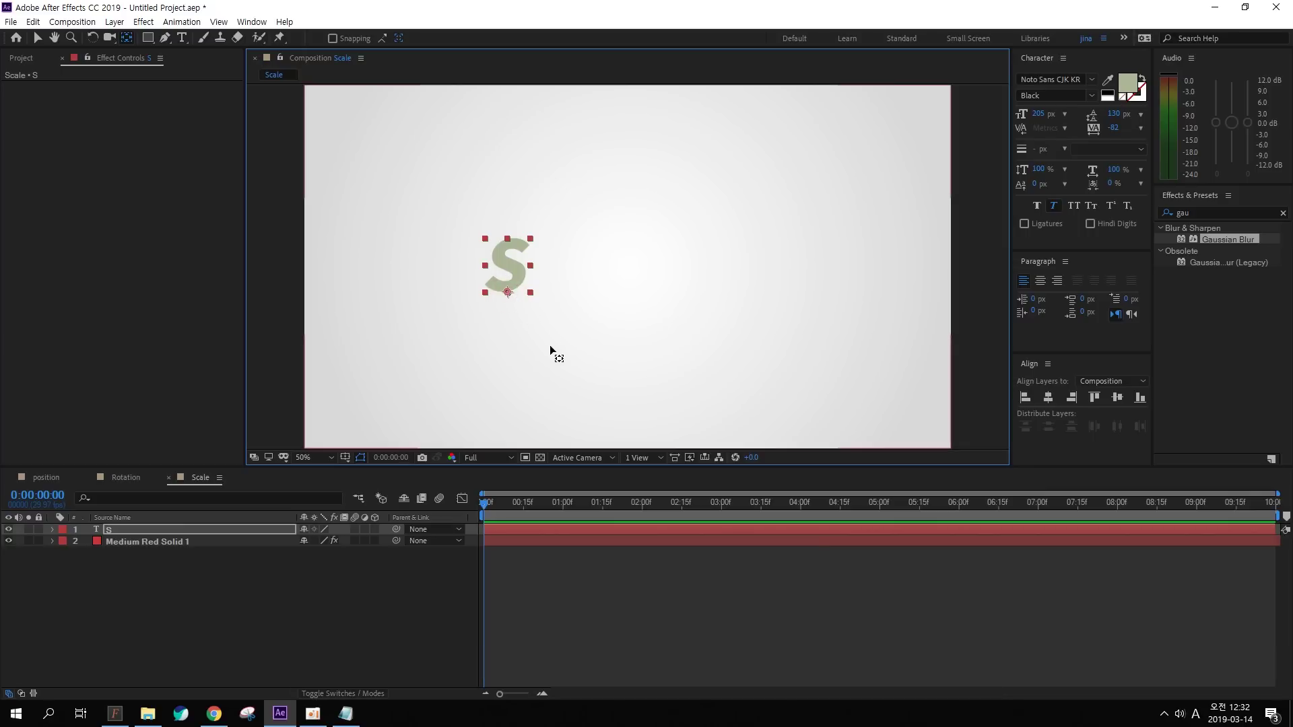
click(39, 39)
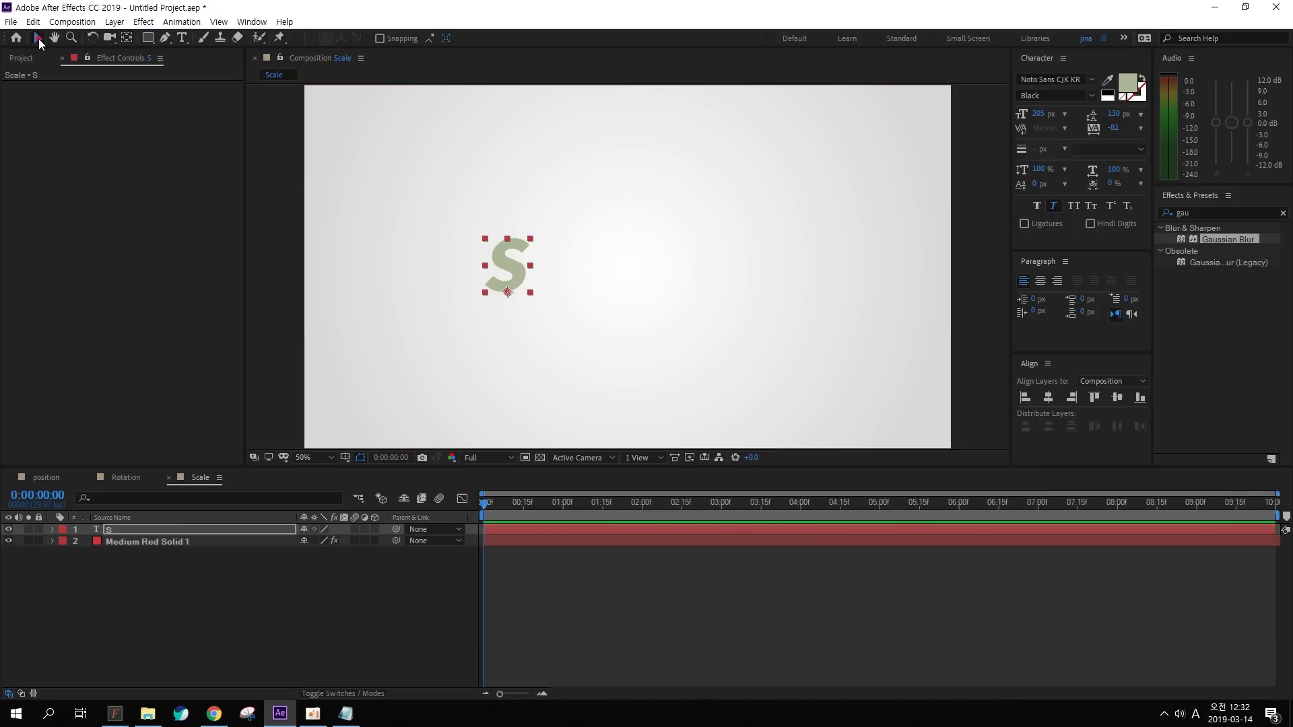
Duplicate the S text layer four times
click(147, 531)
key(ctrl+d)
key(ctrl+d)
key(ctrl+d)
key(ctrl+d)
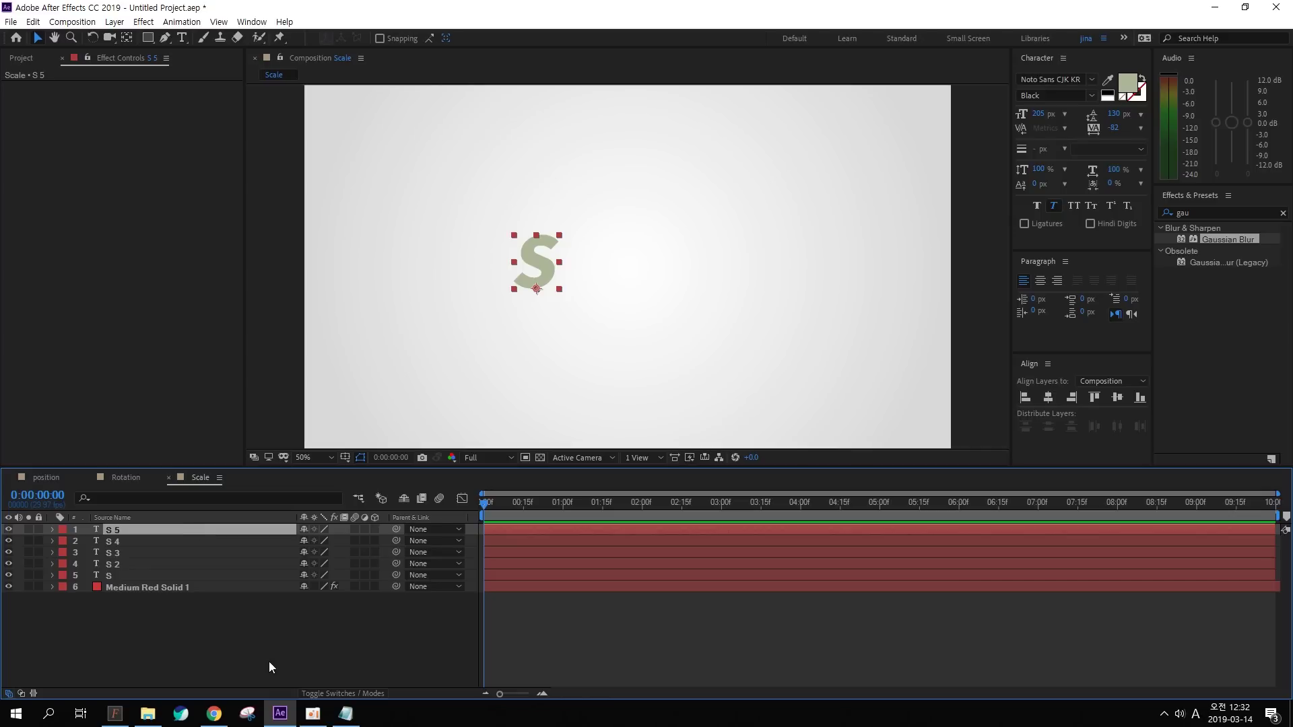
Spread the five S letters into one evenly spaced horizontal row
drag(542, 280, 682, 269)
click(569, 268)
drag(571, 268, 602, 272)
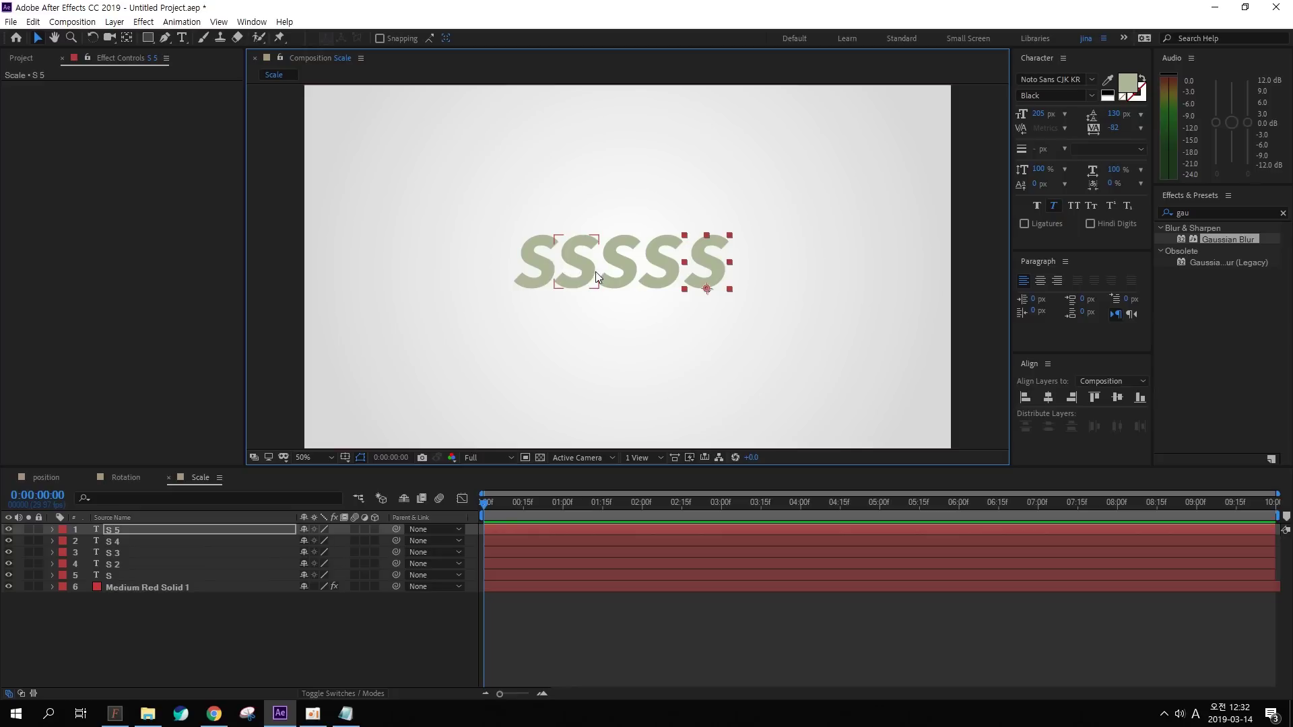
drag(592, 272, 672, 271)
click(701, 269)
drag(706, 270, 702, 270)
click(539, 265)
click(576, 264)
click(614, 267)
click(687, 266)
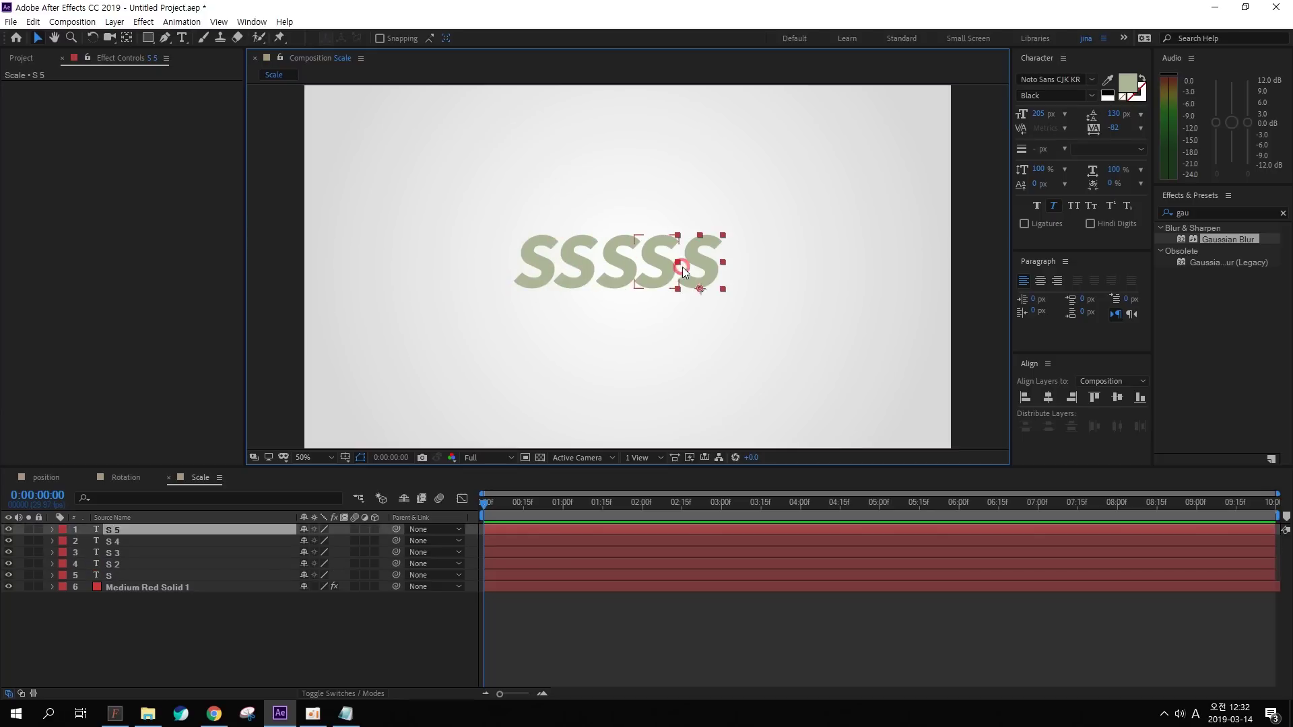
click(663, 267)
click(549, 267)
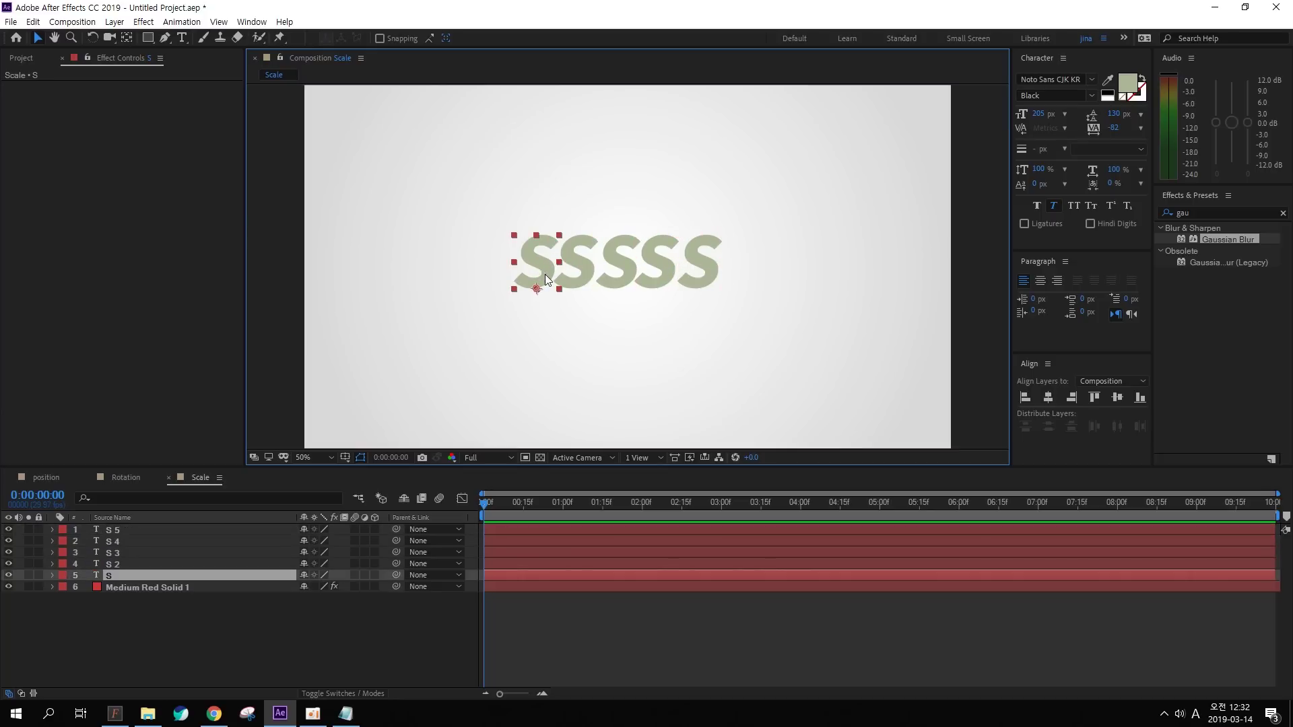
Change the second to fifth letters to C, A, L and E so the row spells SCALE
double_click(582, 274)
text(C)
key(KP_Enter)
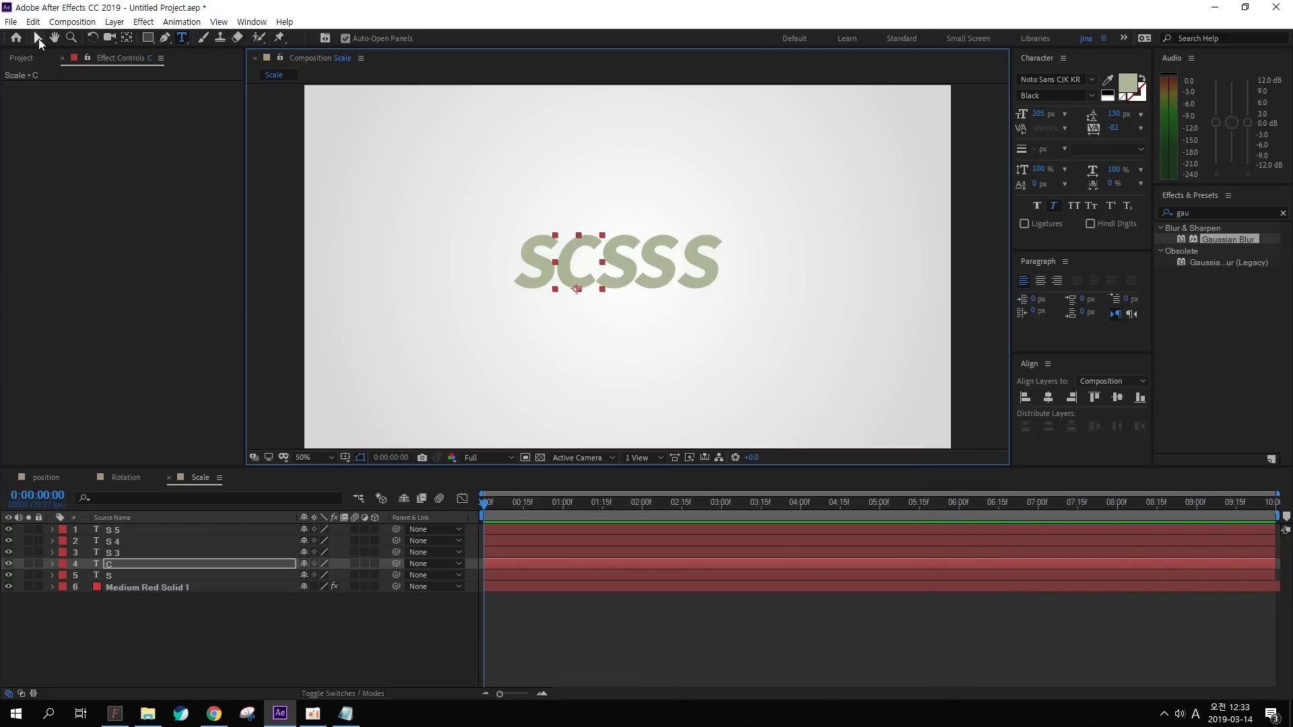
click(38, 38)
double_click(624, 254)
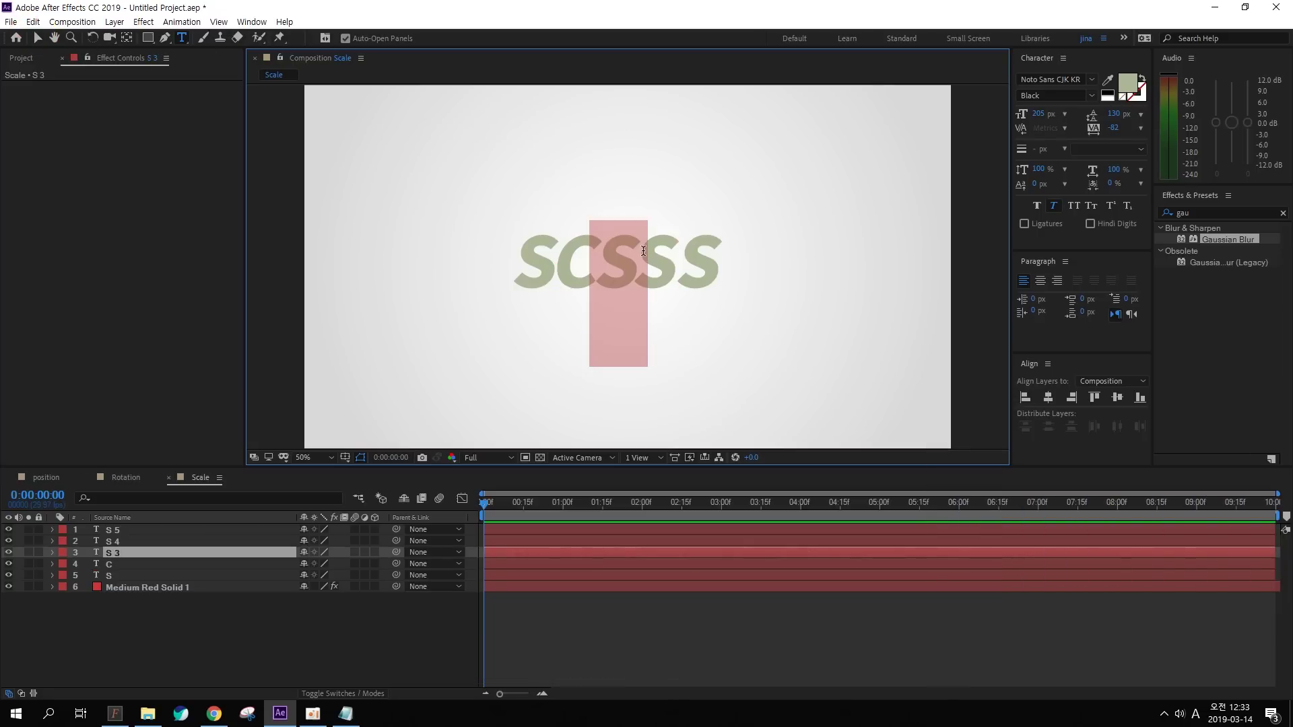
text(A)
double_click(674, 257)
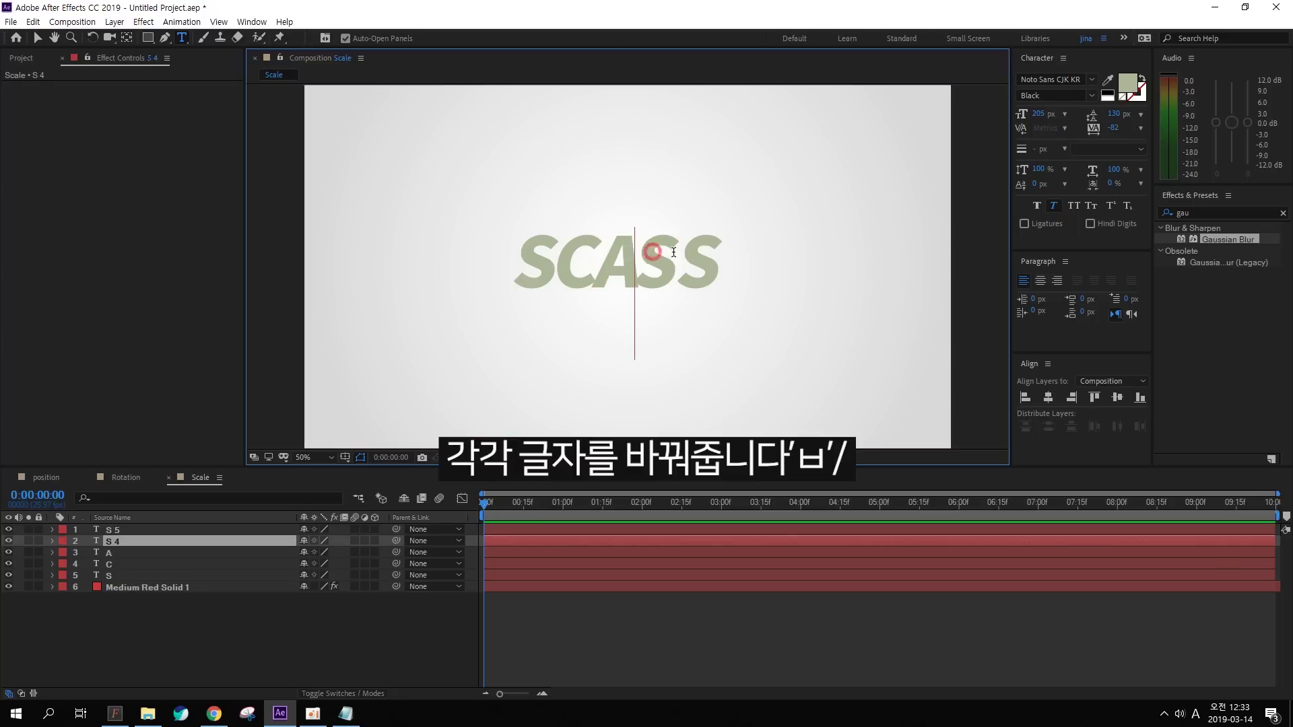
text(L)
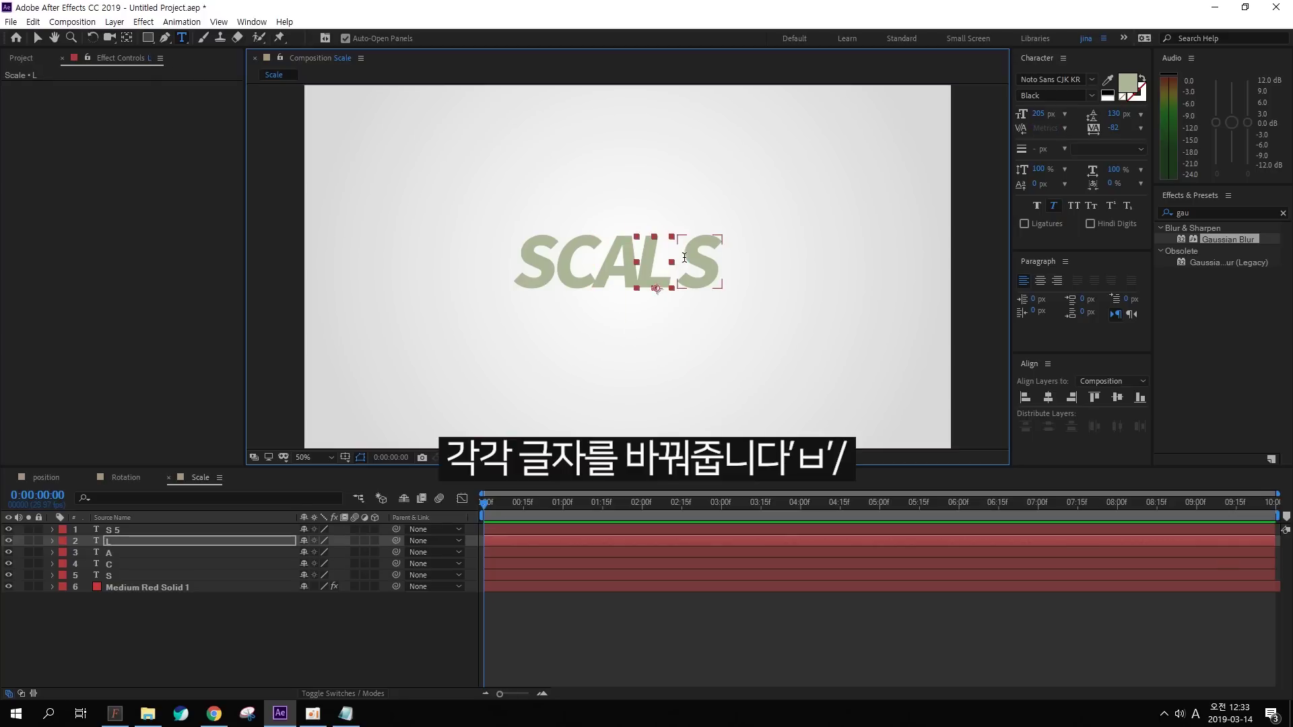
double_click(694, 258)
text(E)
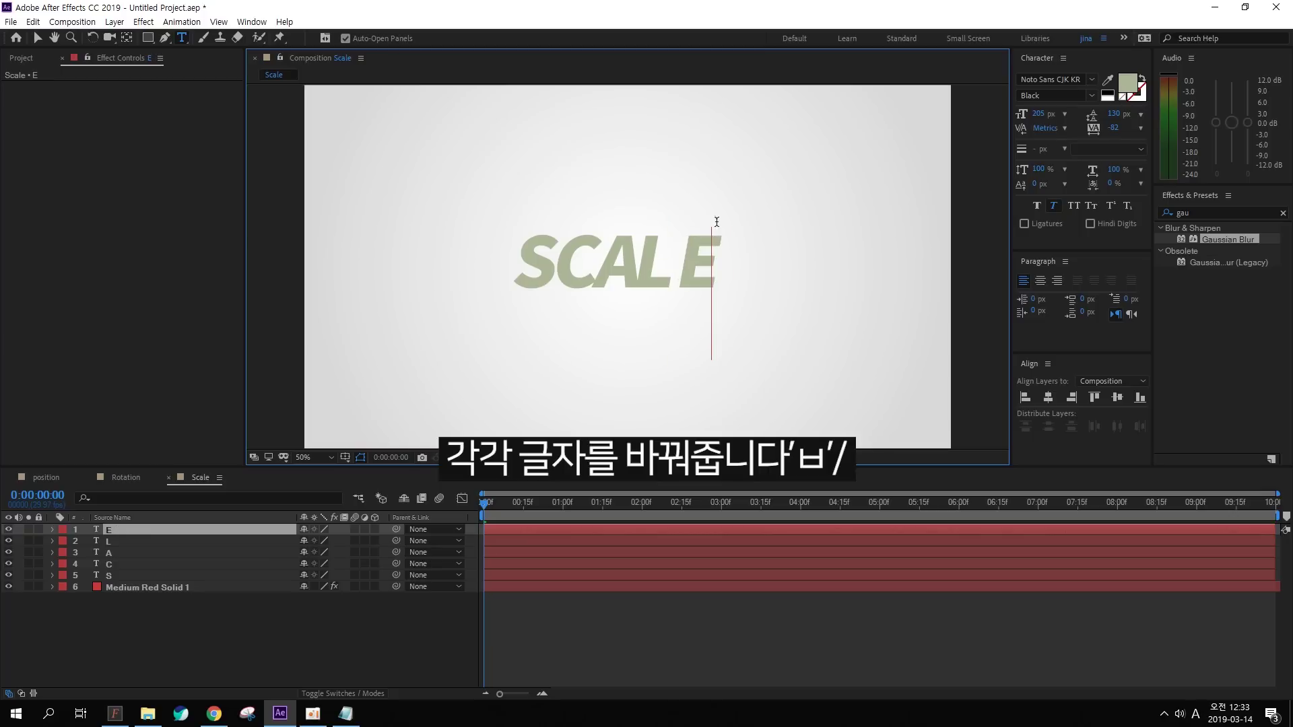
click(37, 38)
Close up the gaps between the letters of SCALE for even spacing
click(590, 269)
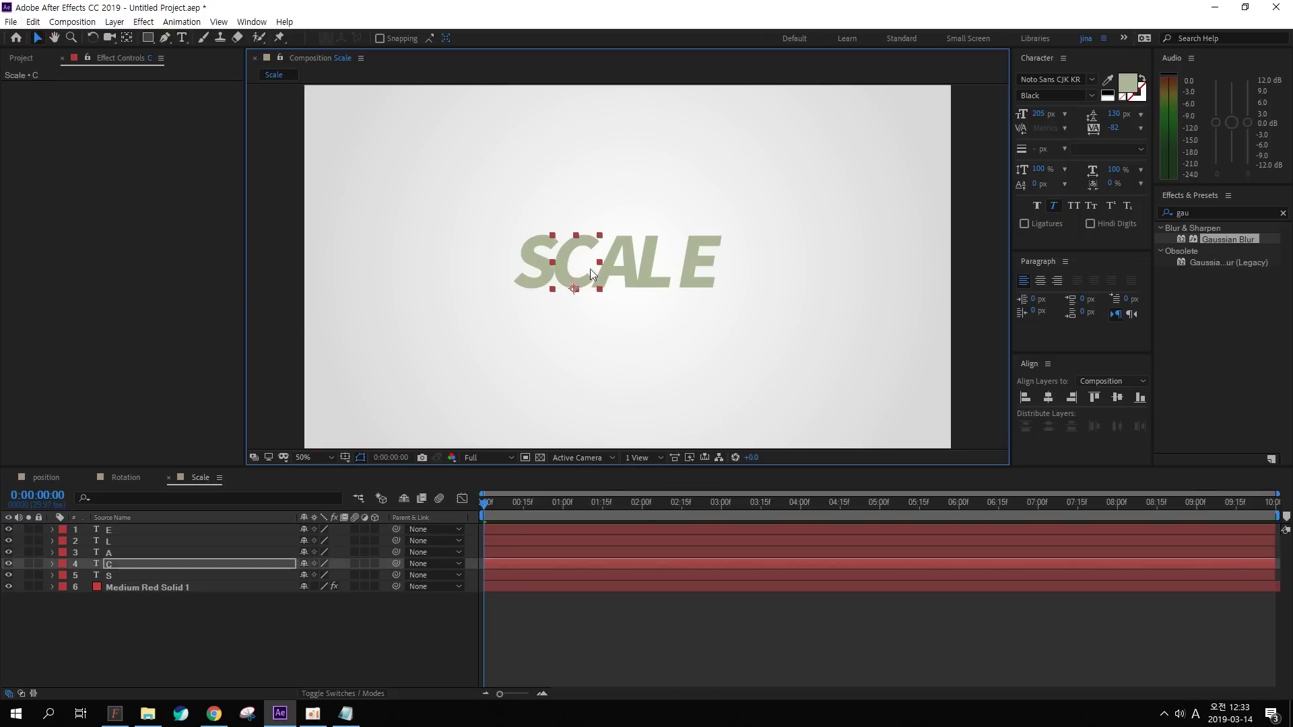
click(623, 266)
click(676, 256)
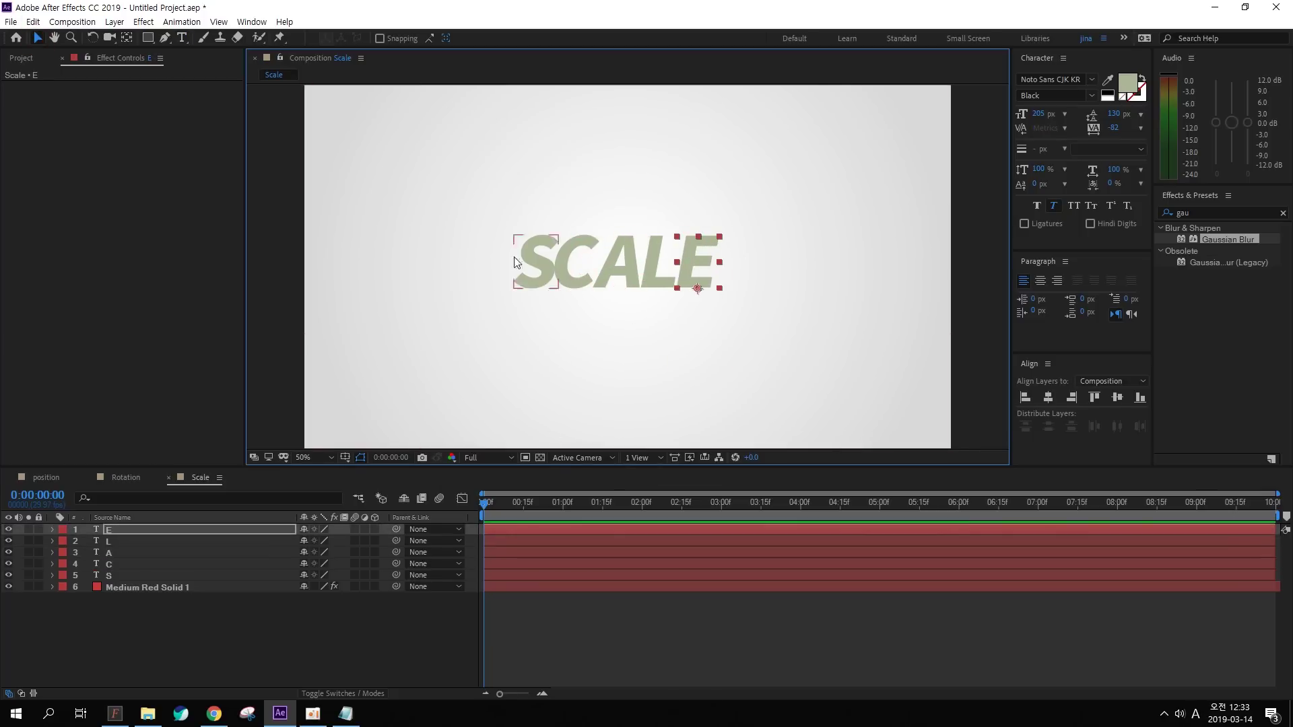
click(570, 270)
Set the font size of all five letter layers to 305 px
click(155, 574)
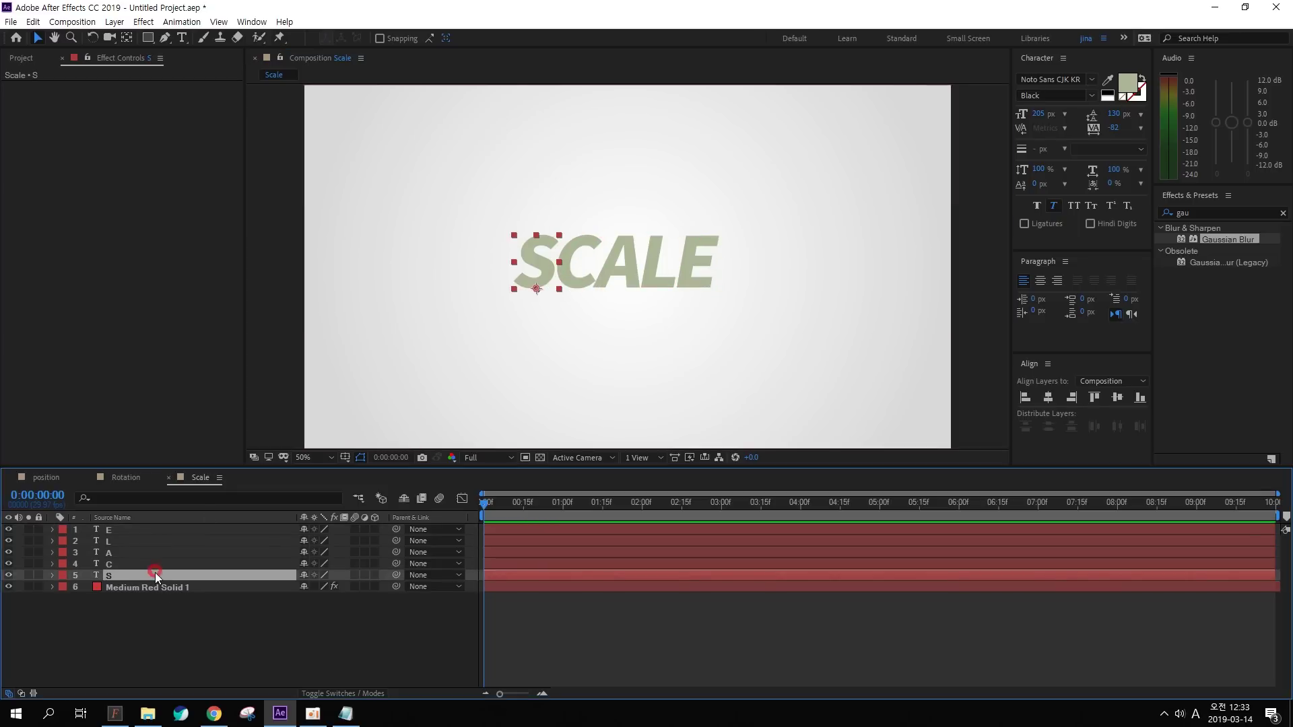
shift+click(162, 525)
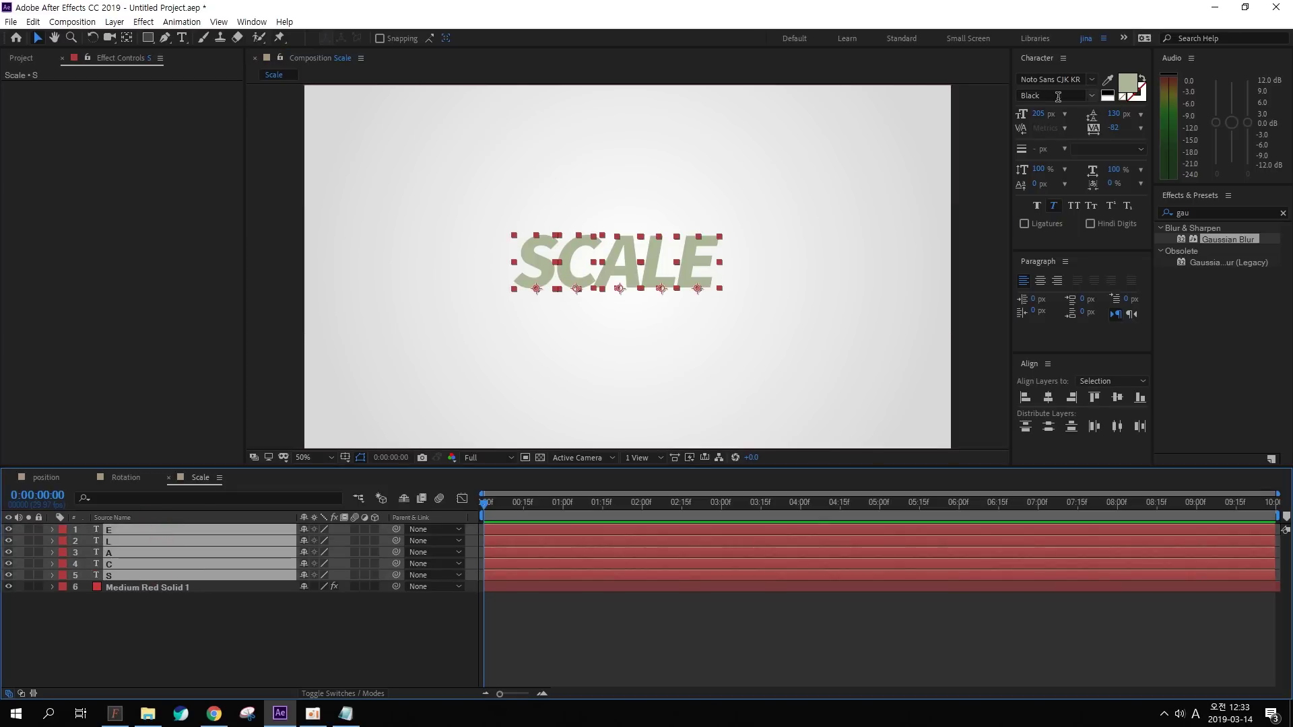
drag(1039, 114, 1117, 115)
Spread the enlarged letters apart so they no longer overlap and SCALE sits around the frame's centre
click(563, 270)
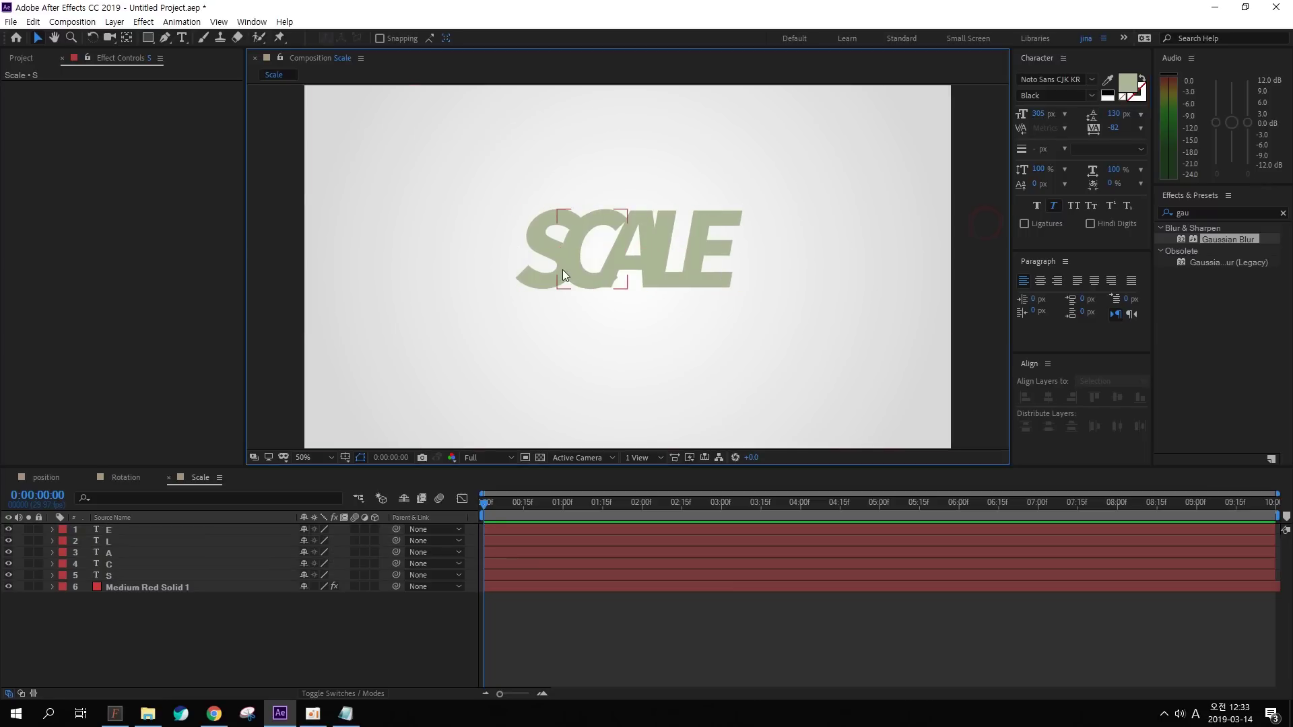
drag(553, 271, 506, 277)
drag(586, 272, 572, 273)
click(620, 269)
drag(667, 269, 767, 267)
click(718, 263)
Change the fill color of all five letters to purple and tidy their placement
key(ctrl+a)
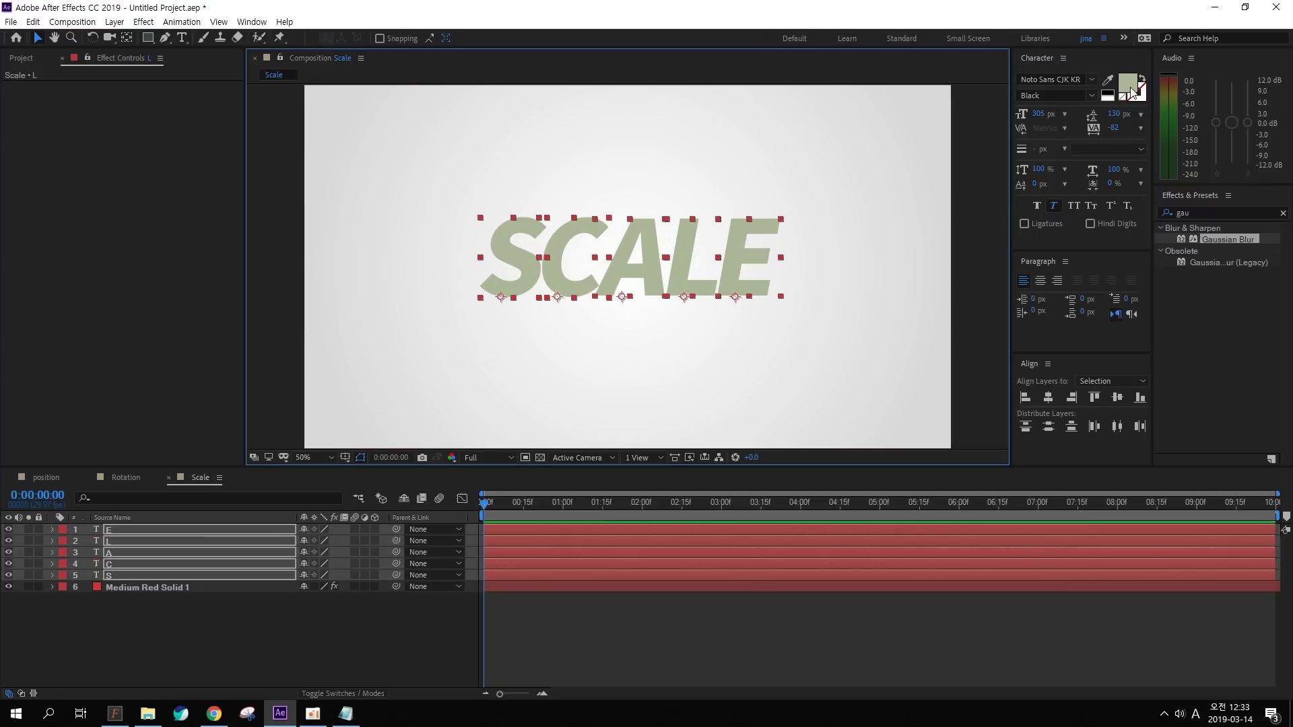
click(1128, 85)
mouse_move(653, 406)
mouse_down()
mouse_move(653, 376)
mouse_move(551, 371)
mouse_up()
click(757, 332)
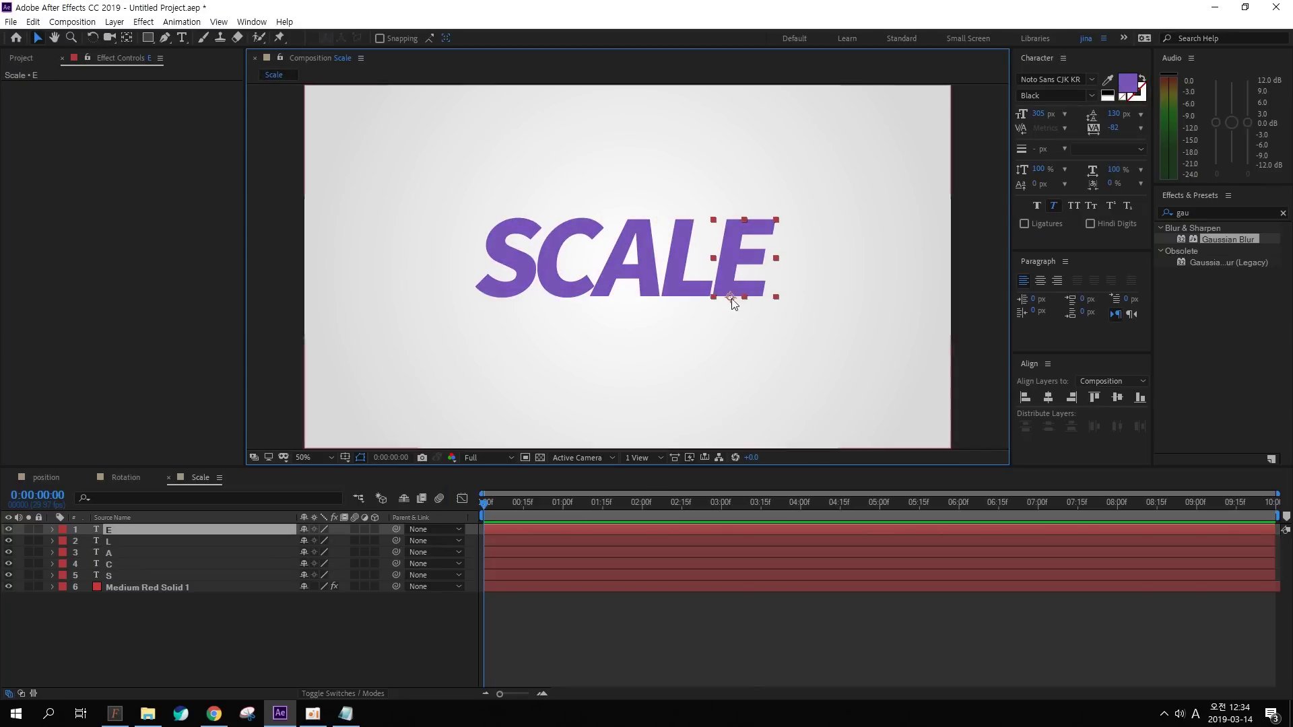
click(681, 288)
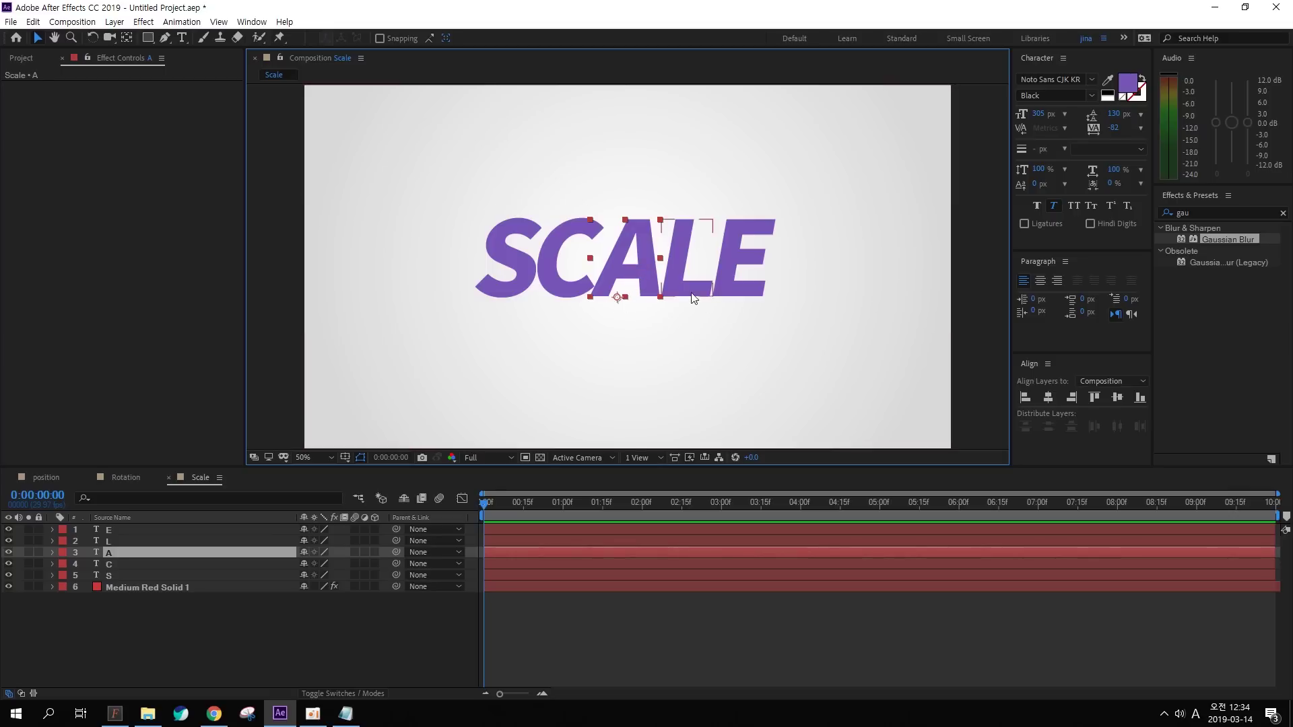
click(172, 545)
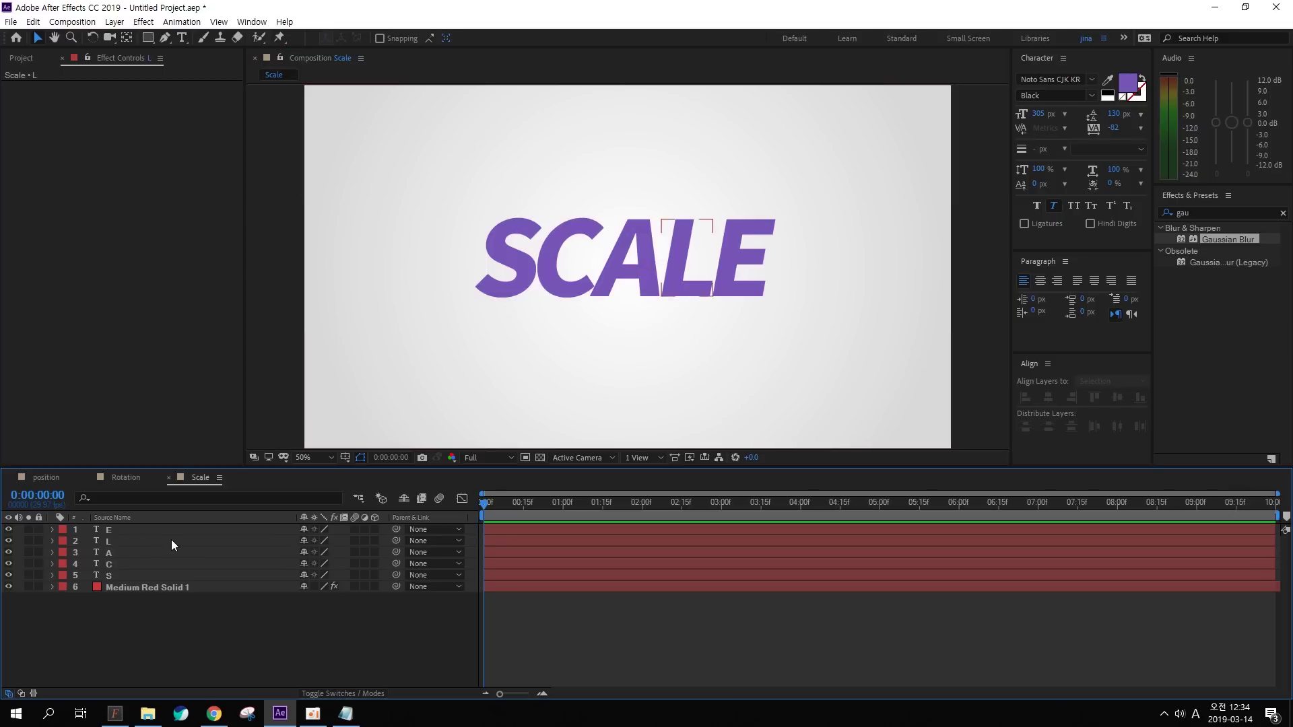
Reveal the Scale property of the S layer
click(128, 574)
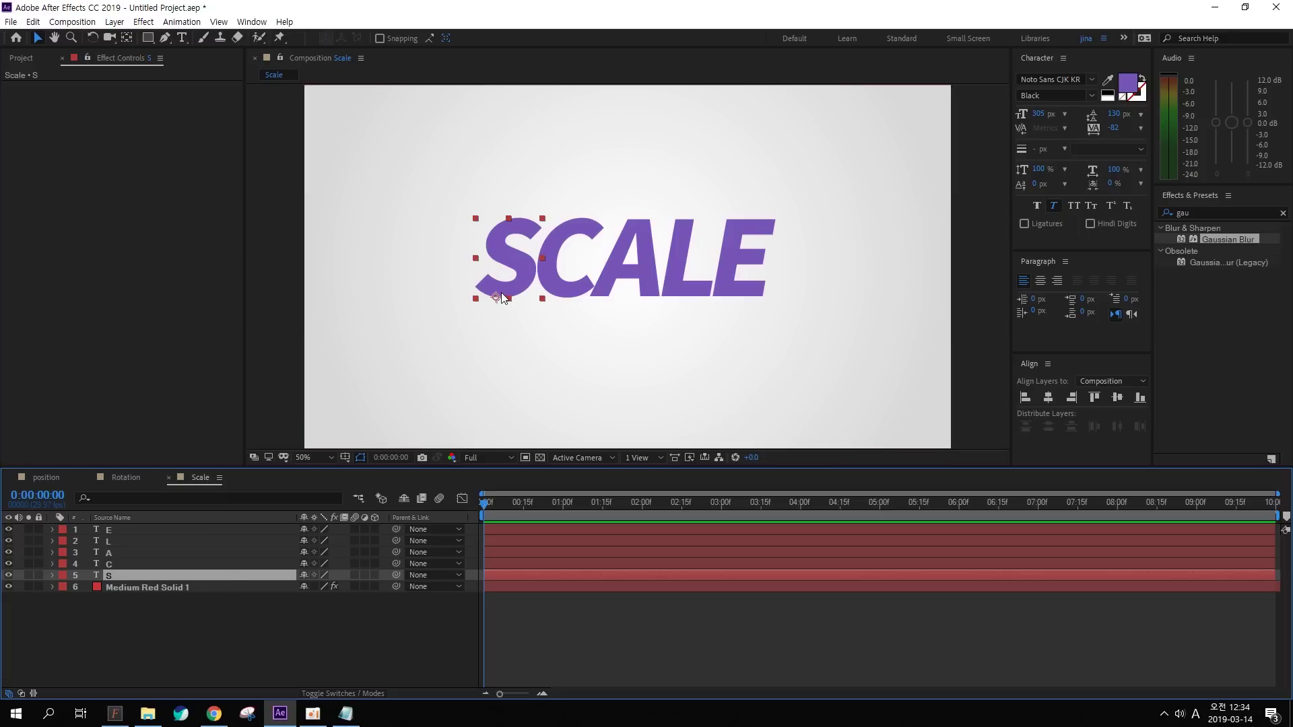
key(s)
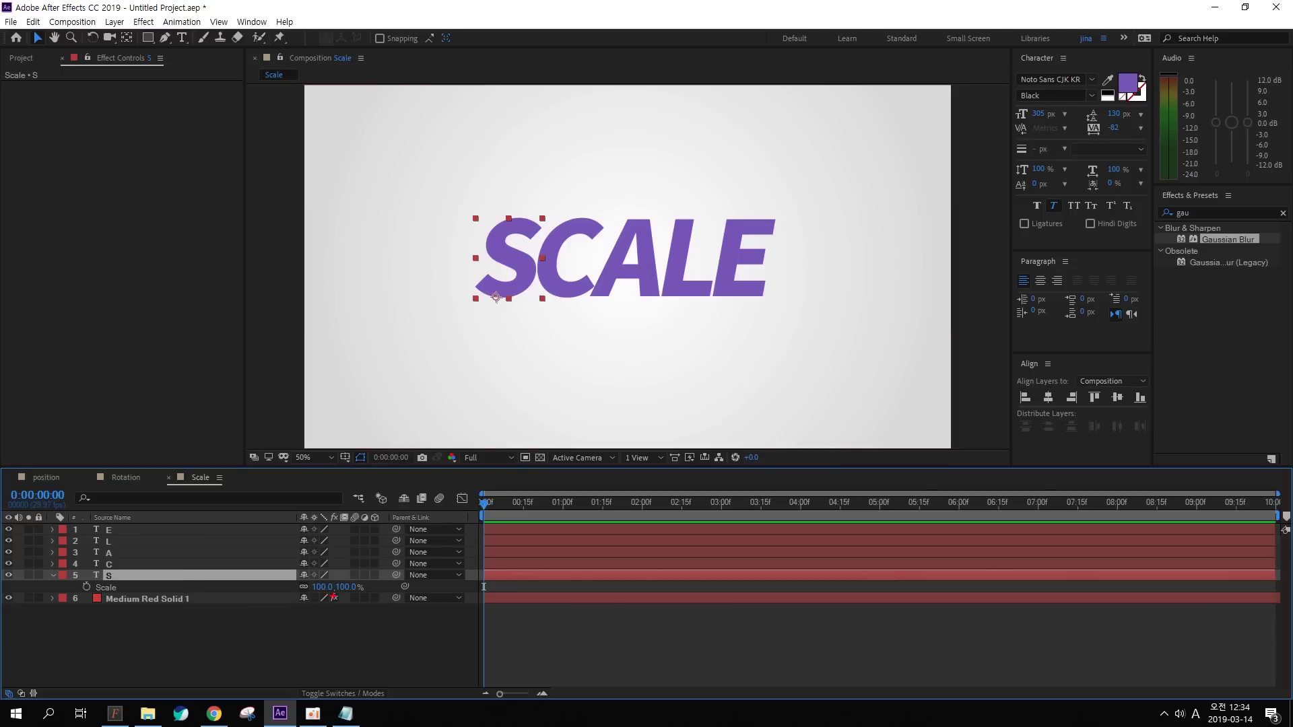
click(333, 597)
drag(324, 605, 324, 616)
drag(303, 629, 333, 640)
drag(336, 631, 347, 629)
key(Escape)
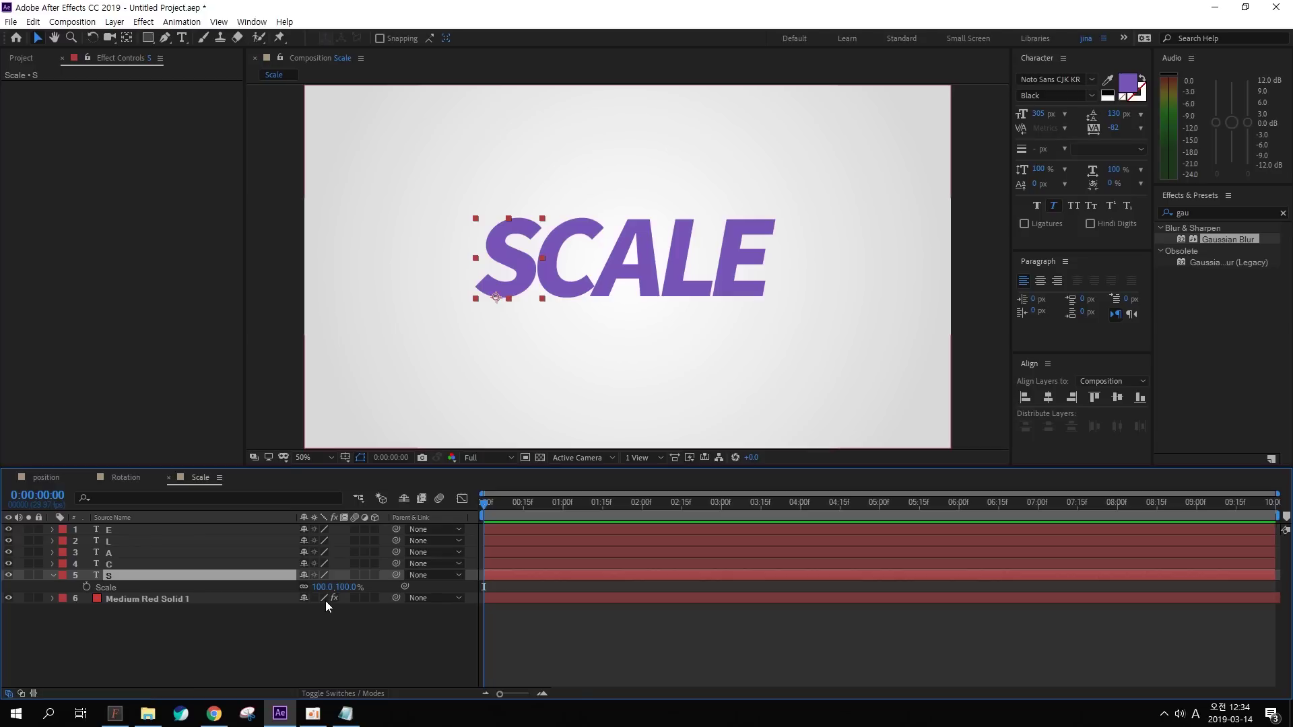
Try scaling the S proportionally and then in height only to 105%, undoing both changes
drag(322, 587, 373, 582)
key(ctrl+z)
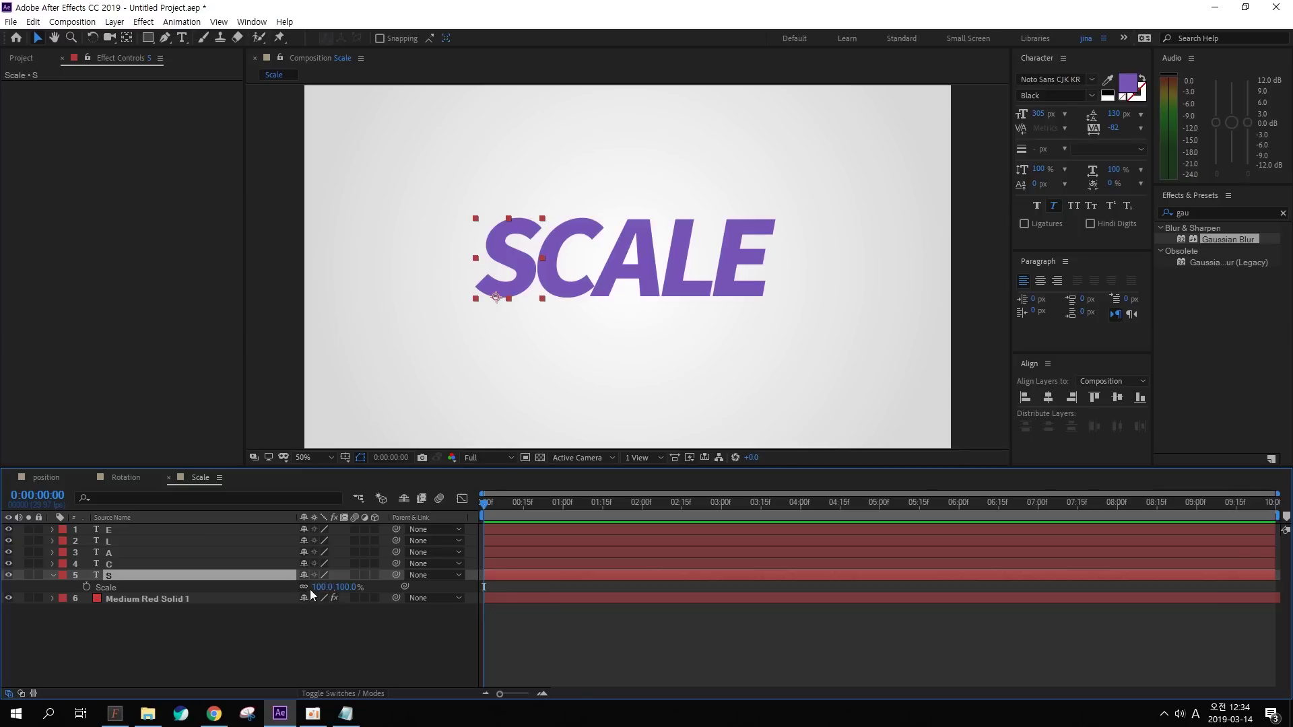
drag(341, 591, 367, 609)
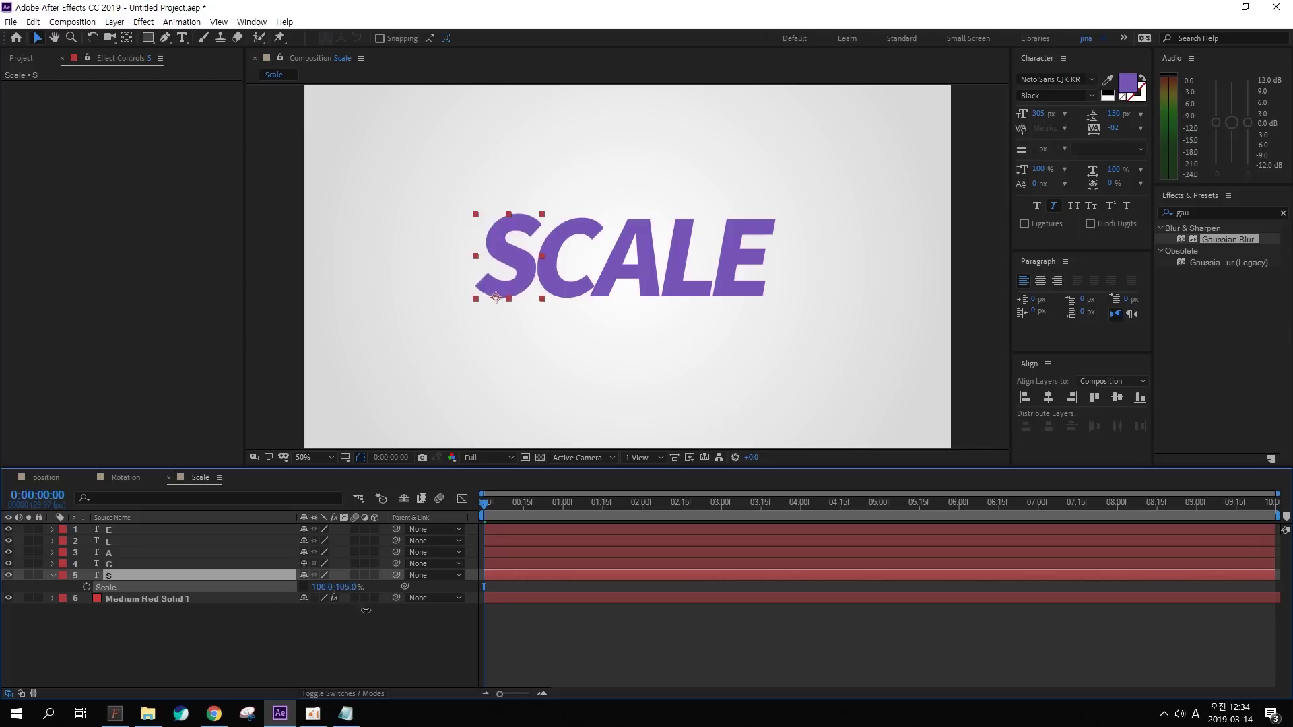
key(ctrl+z)
key(ctrl+z)
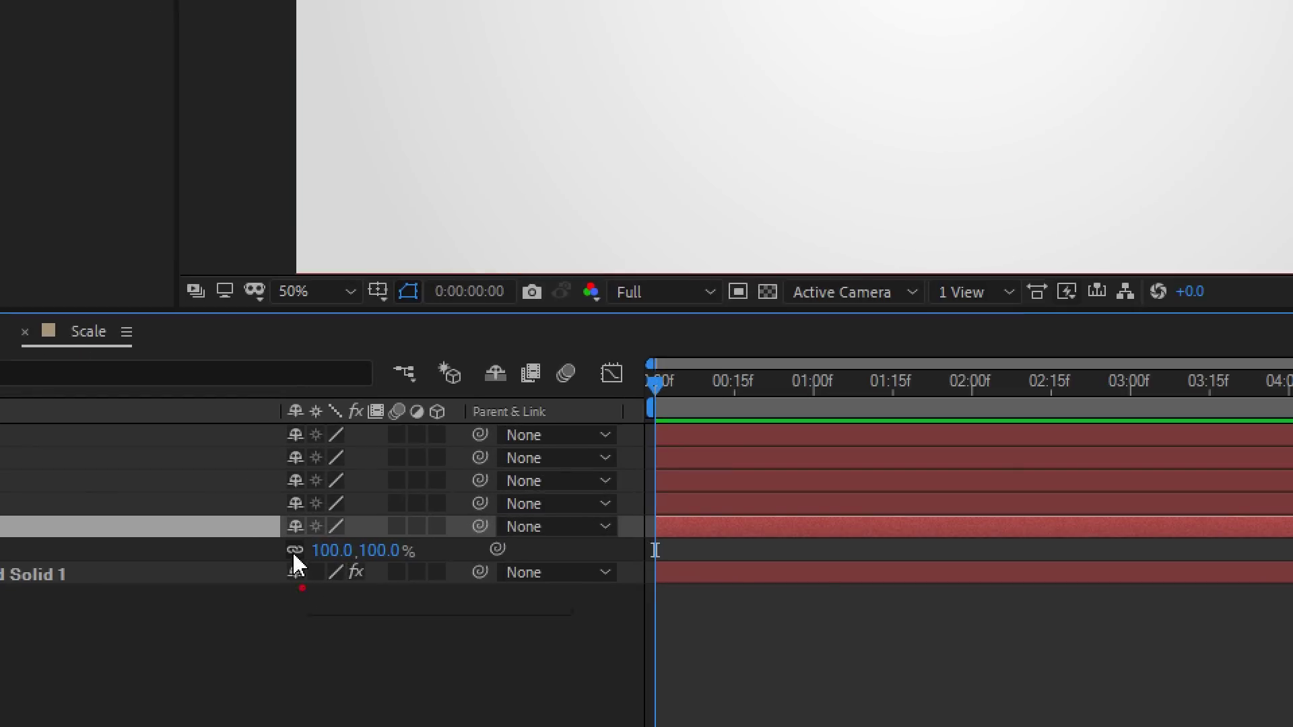
Unlink the S layer's scale proportions, set its vertical scale to 0%, and start Scale keyframing at frame 0
click(294, 550)
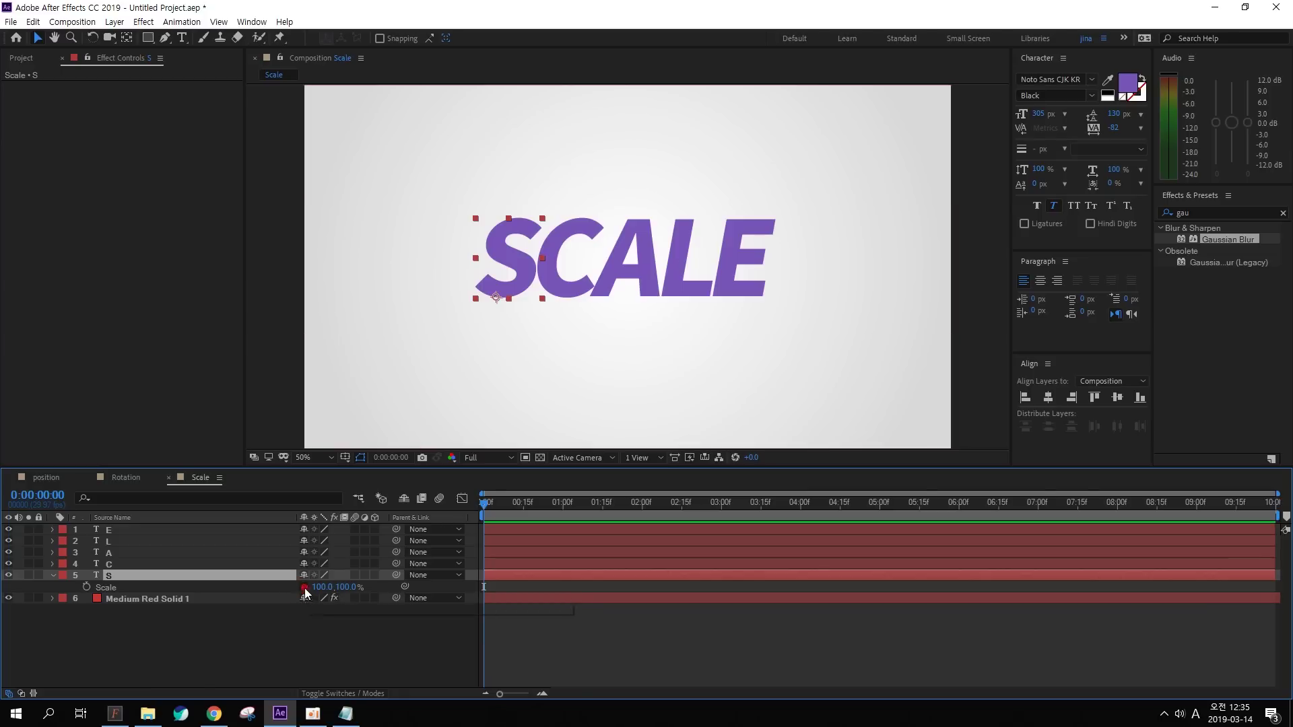
click(345, 587)
text(0)
key(Return)
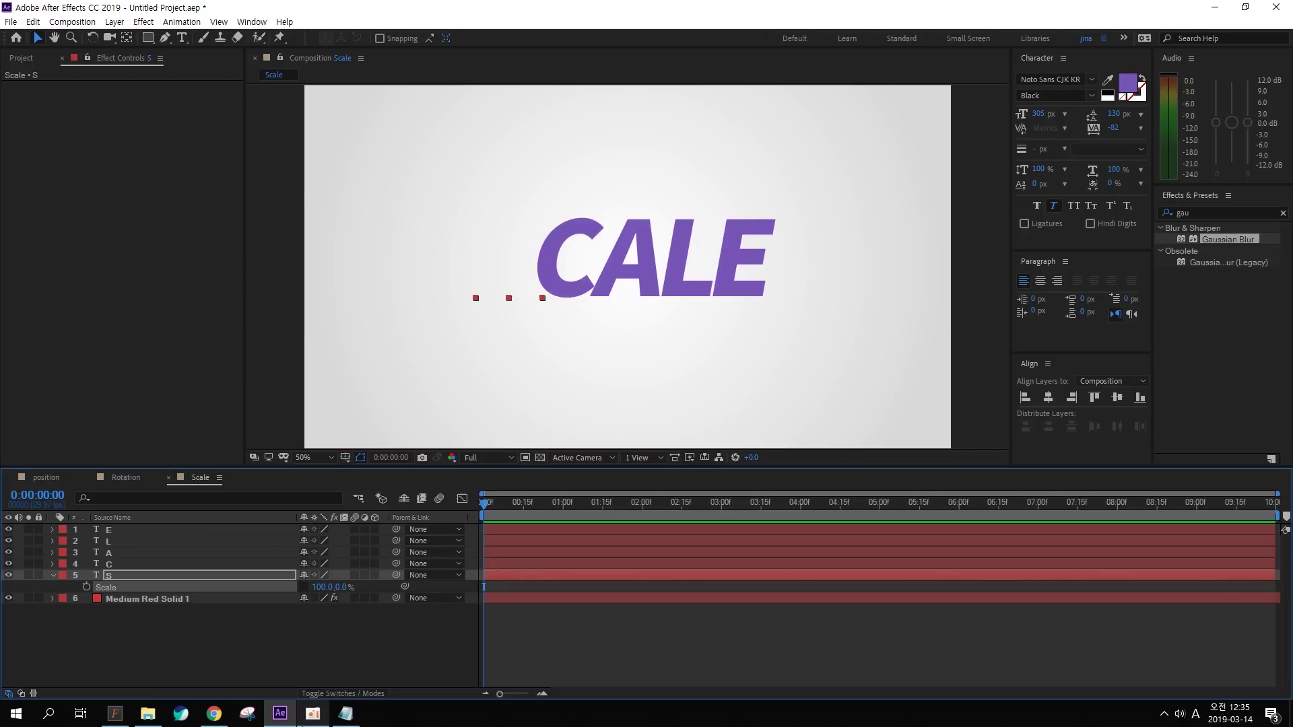
mouse_move(301, 724)
click(86, 588)
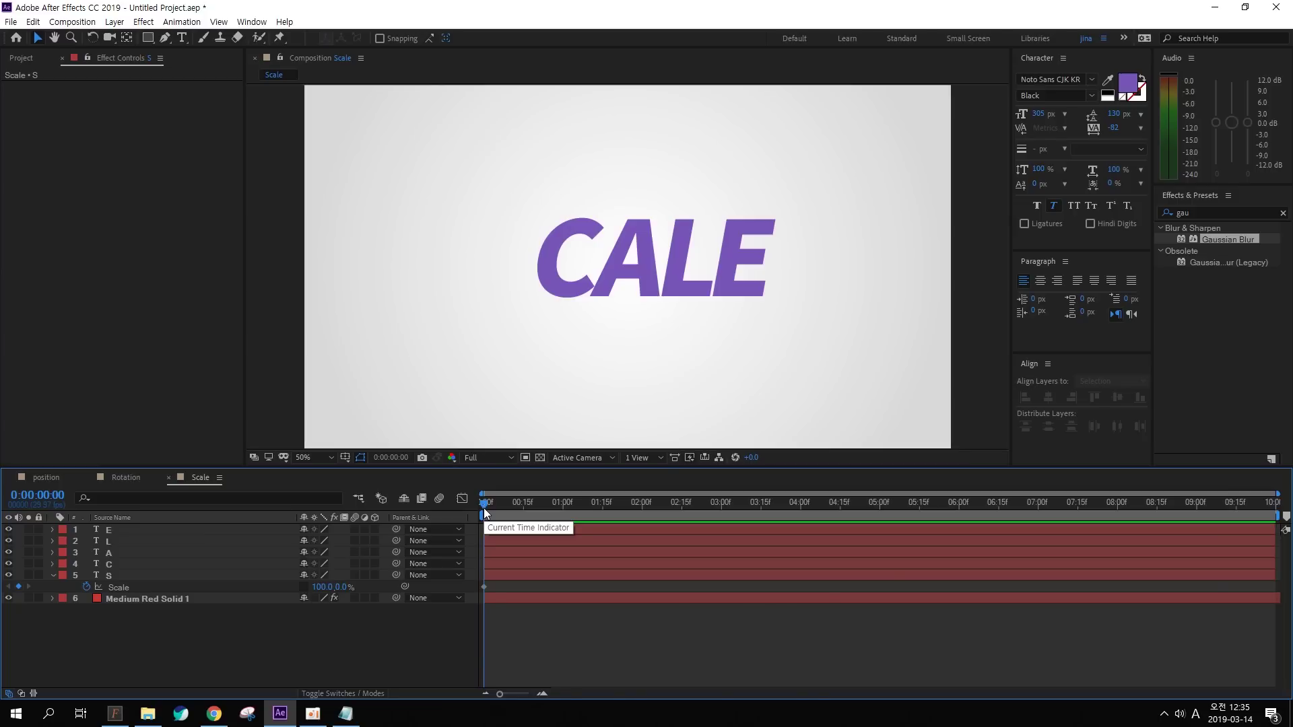
Add a Scale keyframe on the S layer at frame 8 with the vertical scale at 120%
key(Page_Down)
key(Page_Down)
key(Page_Down)
key(Page_Down)
key(Page_Down)
key(Page_Down)
key(Page_Down)
key(Page_Down)
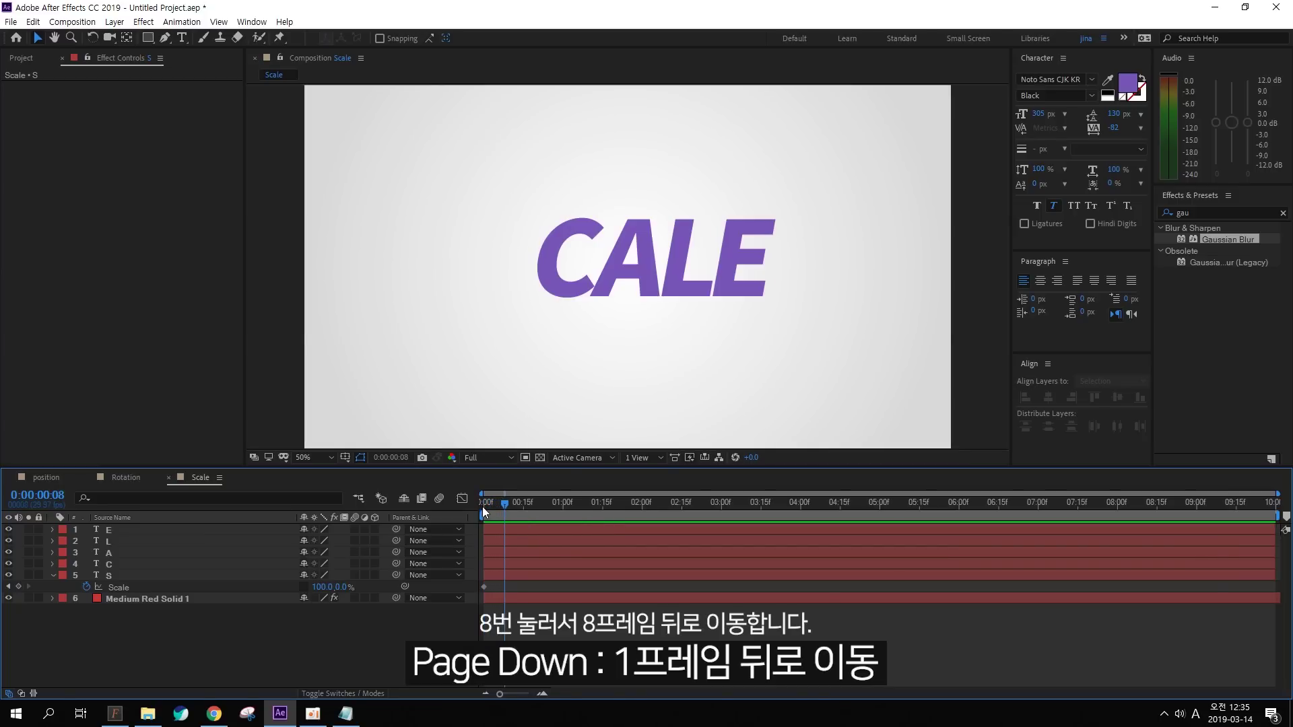
click(345, 587)
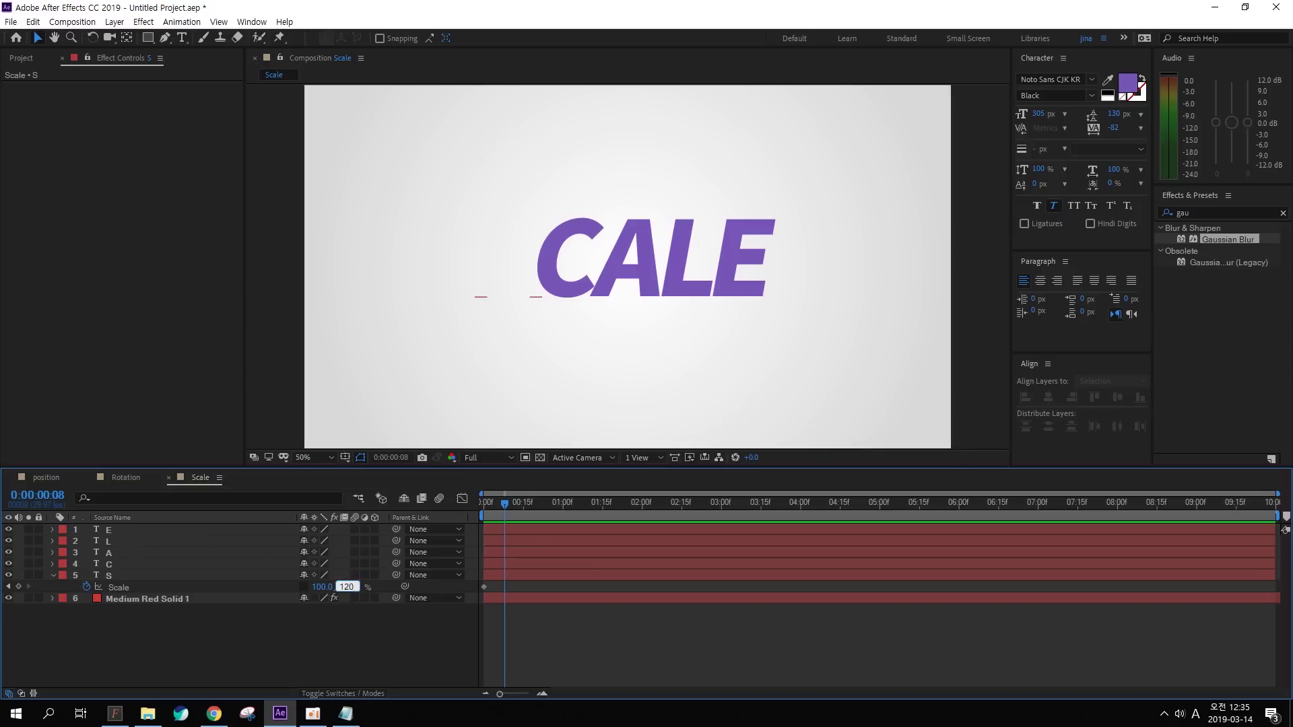
key(Return)
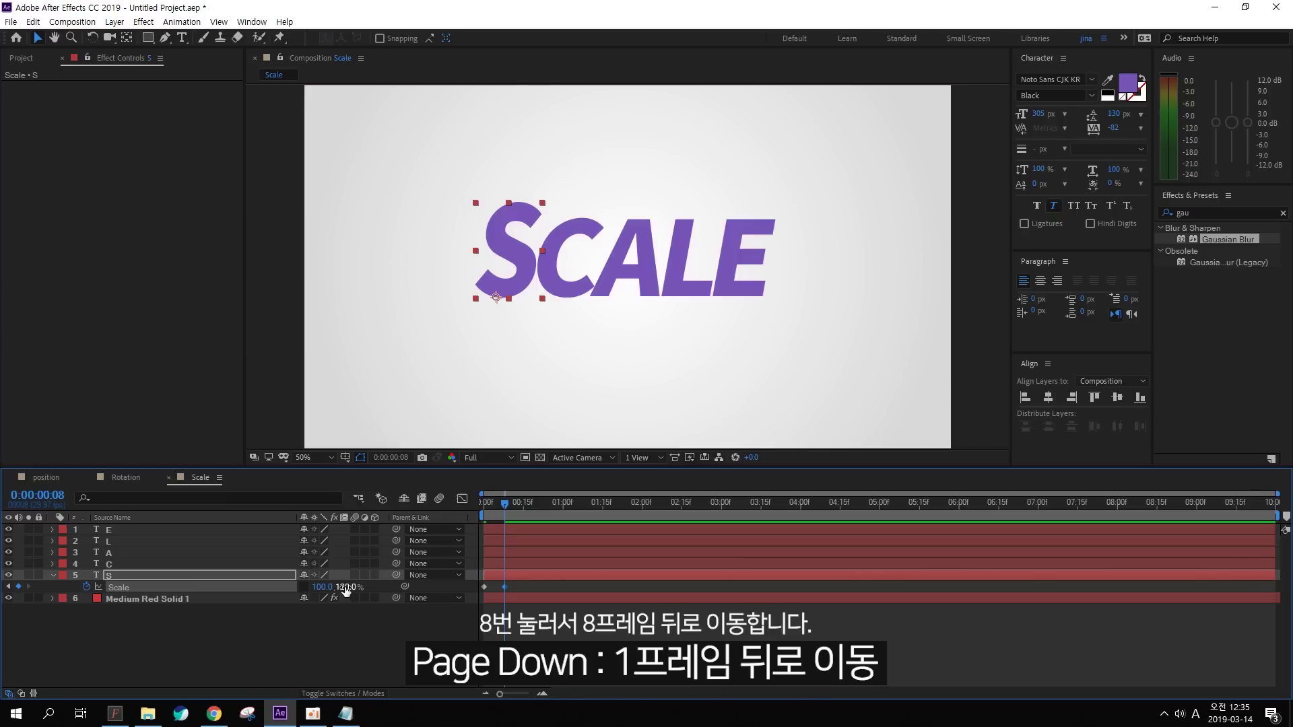
Add a Scale keyframe on the S layer at frame 16 with the vertical scale at 80%
key(Page_Down)
key(Page_Down)
key(Page_Down)
key(Page_Down)
key(Page_Down)
key(Page_Down)
key(Page_Down)
key(Page_Down)
click(345, 587)
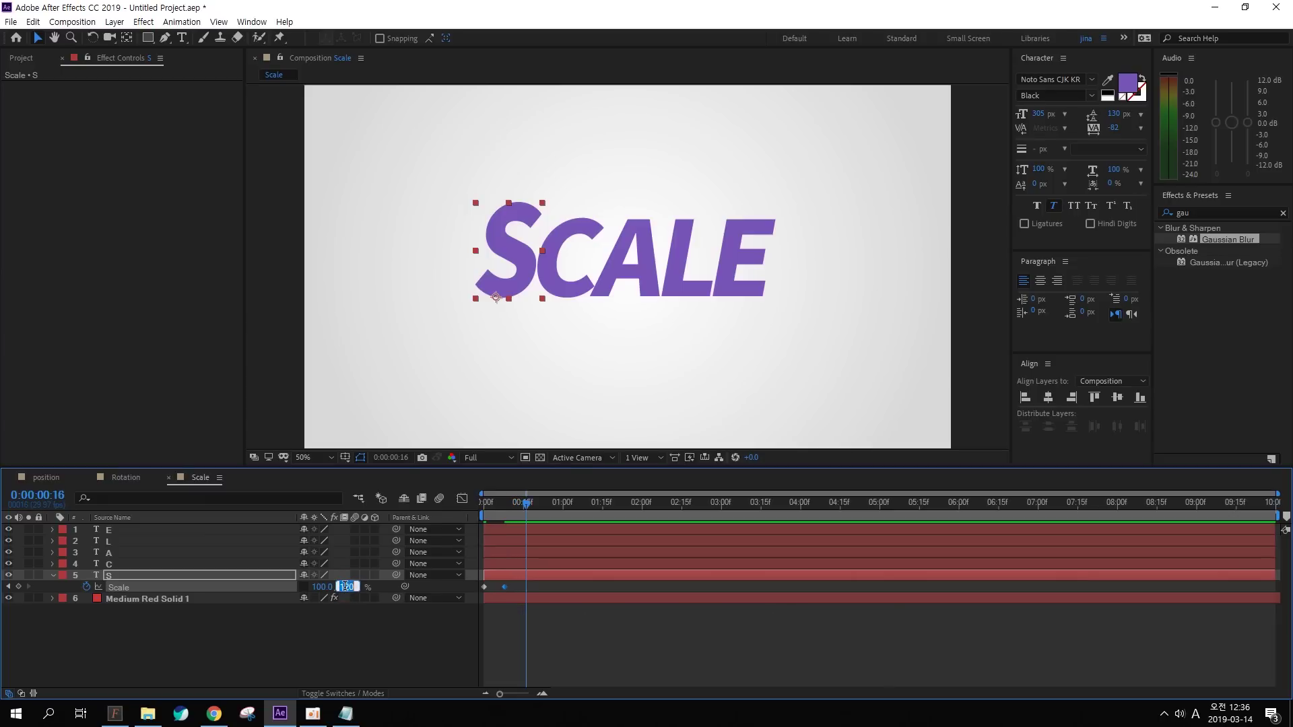
text(80)
key(Return)
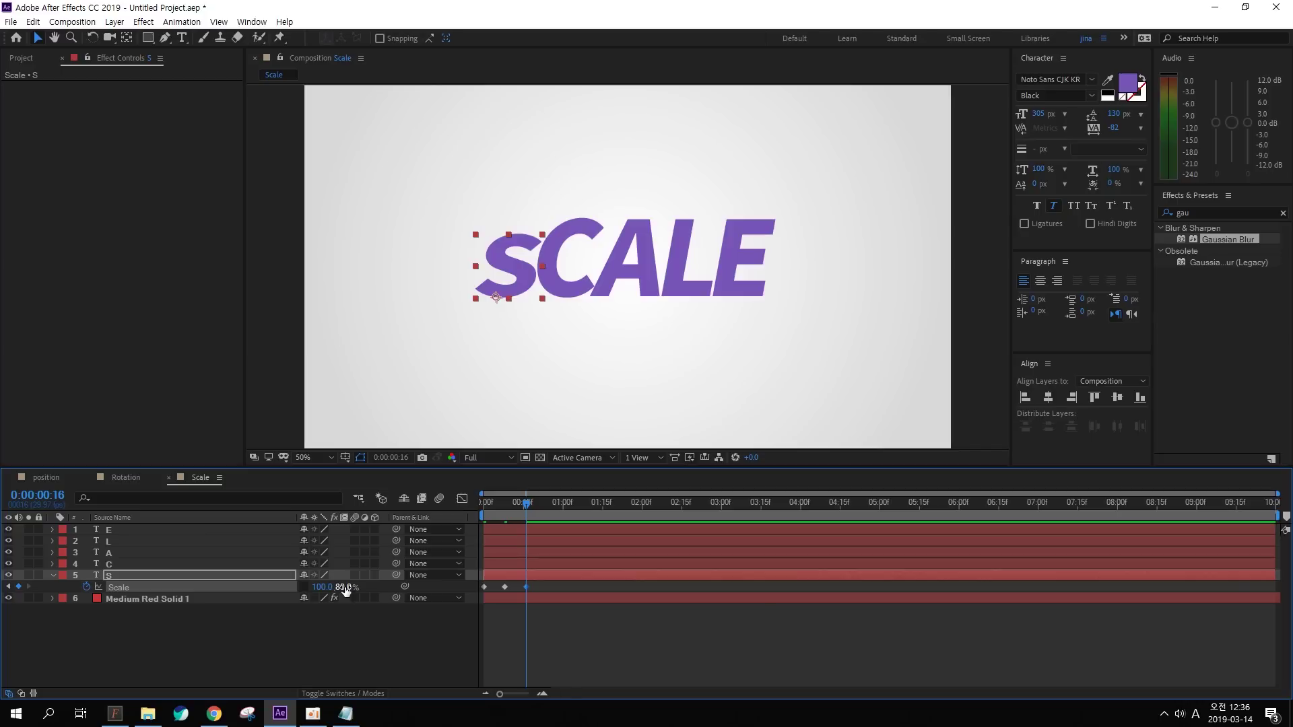
Add a Scale keyframe on the S layer at frame 24 with the vertical scale at 100%
key(Page_Down)
key(Page_Down)
key(Page_Down)
key(Page_Down)
key(Page_Down)
key(Page_Down)
key(Page_Down)
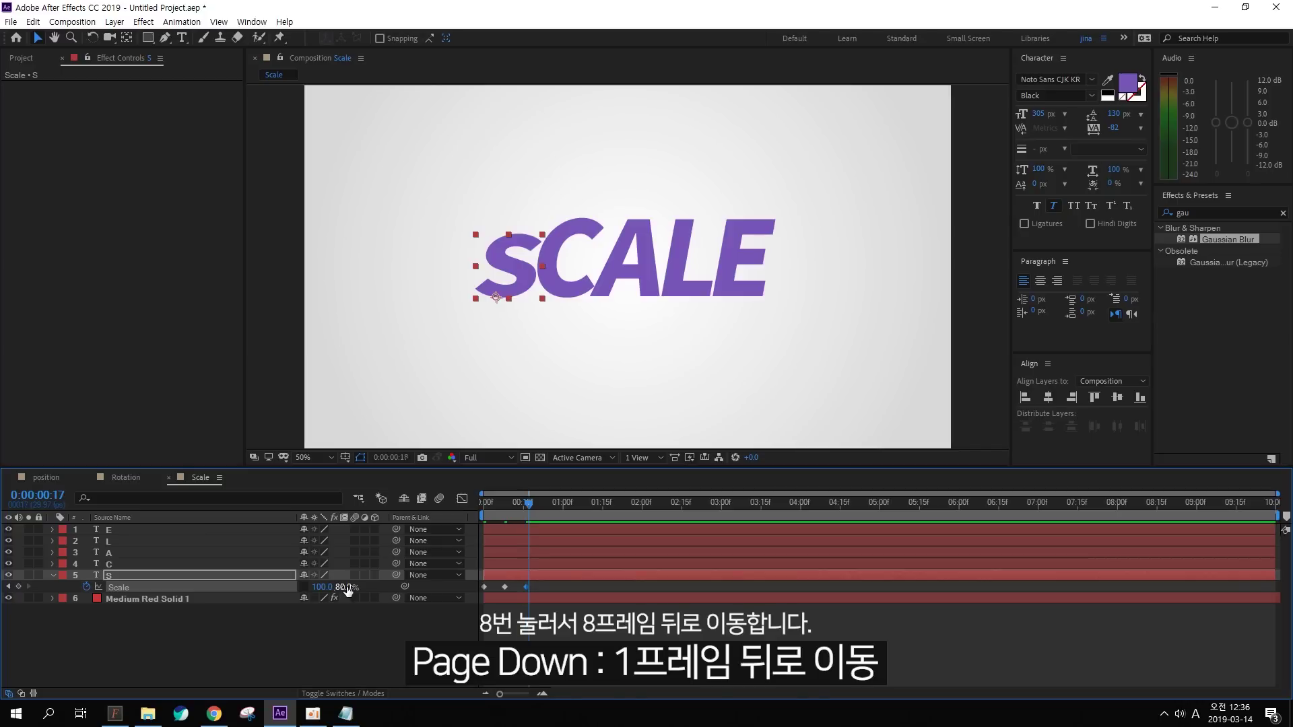
key(Page_Down)
click(346, 587)
text(10)
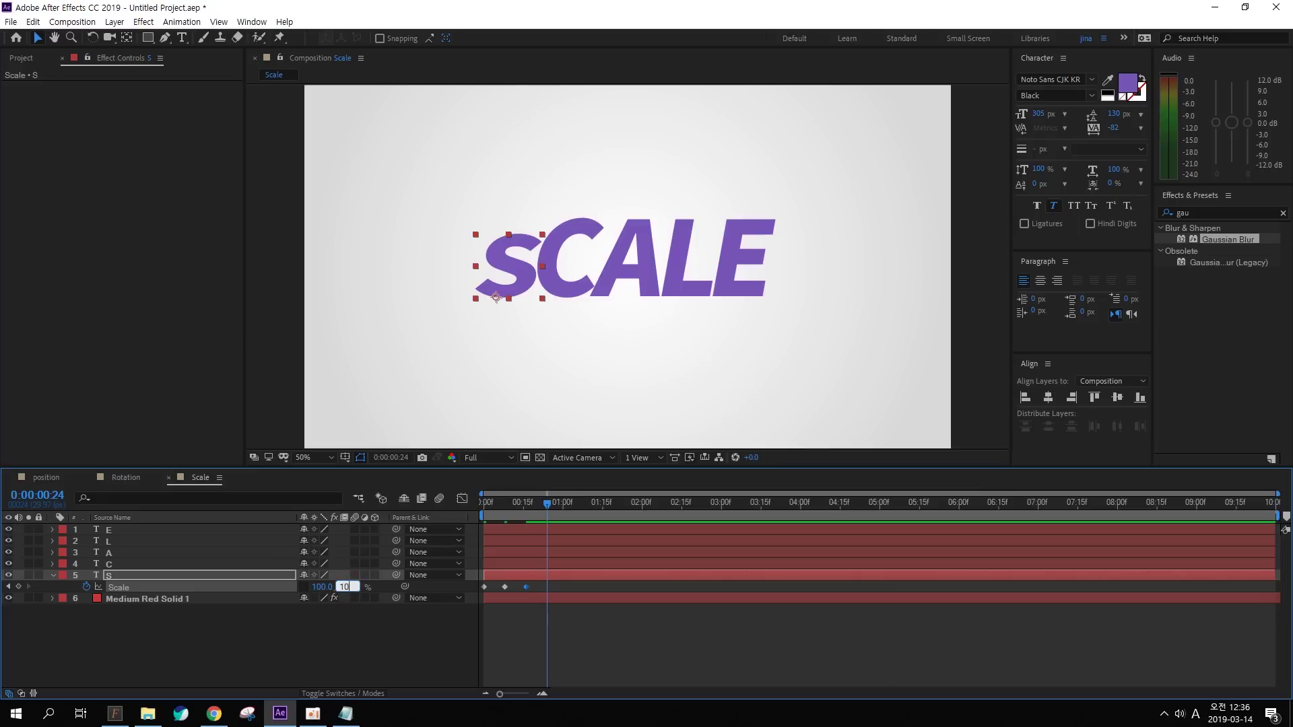
text(0)
key(Return)
Preview the S layer's scale bounce from the start of the composition
key(Home)
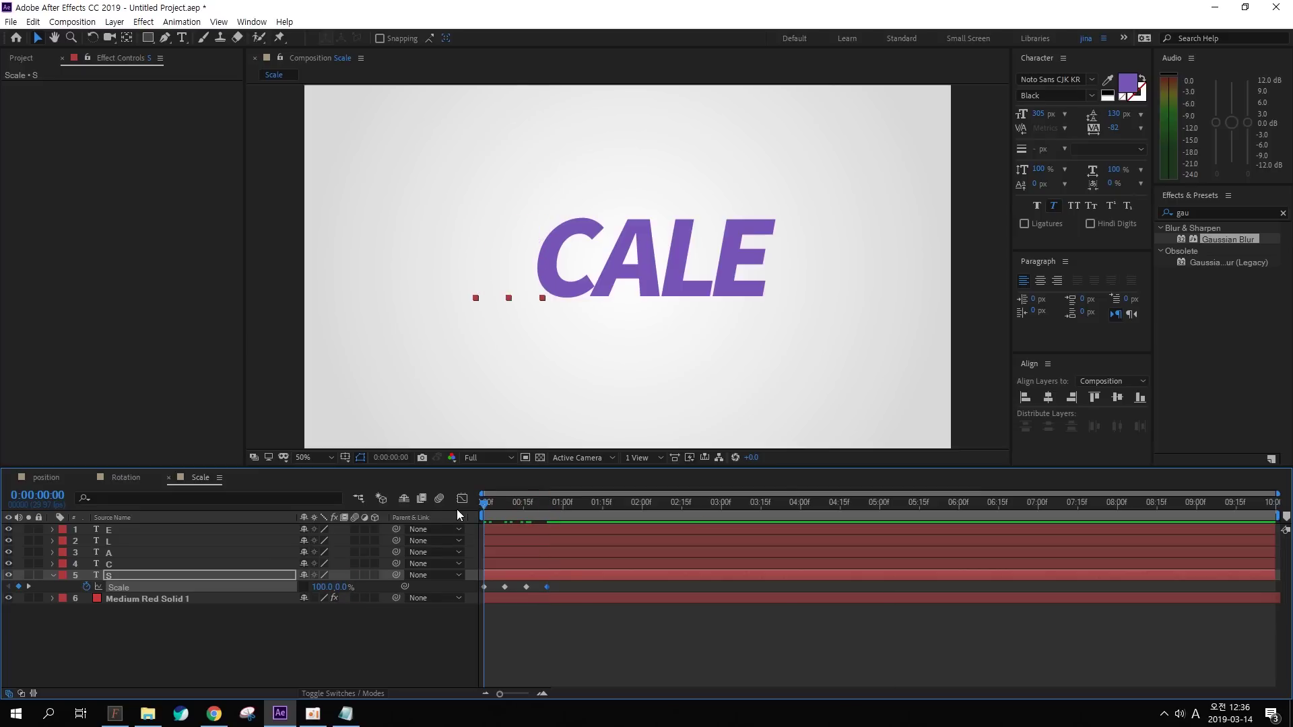
drag(484, 505, 520, 515)
key(Home)
key(space)
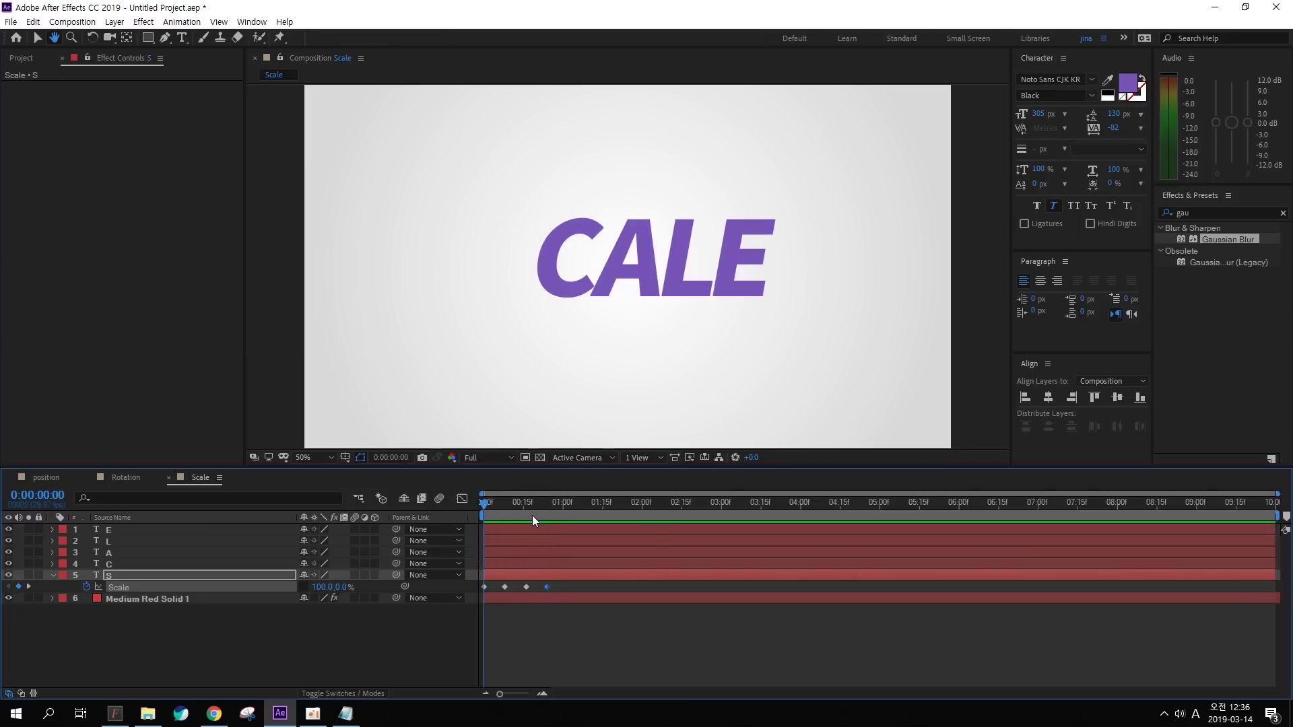
key(space)
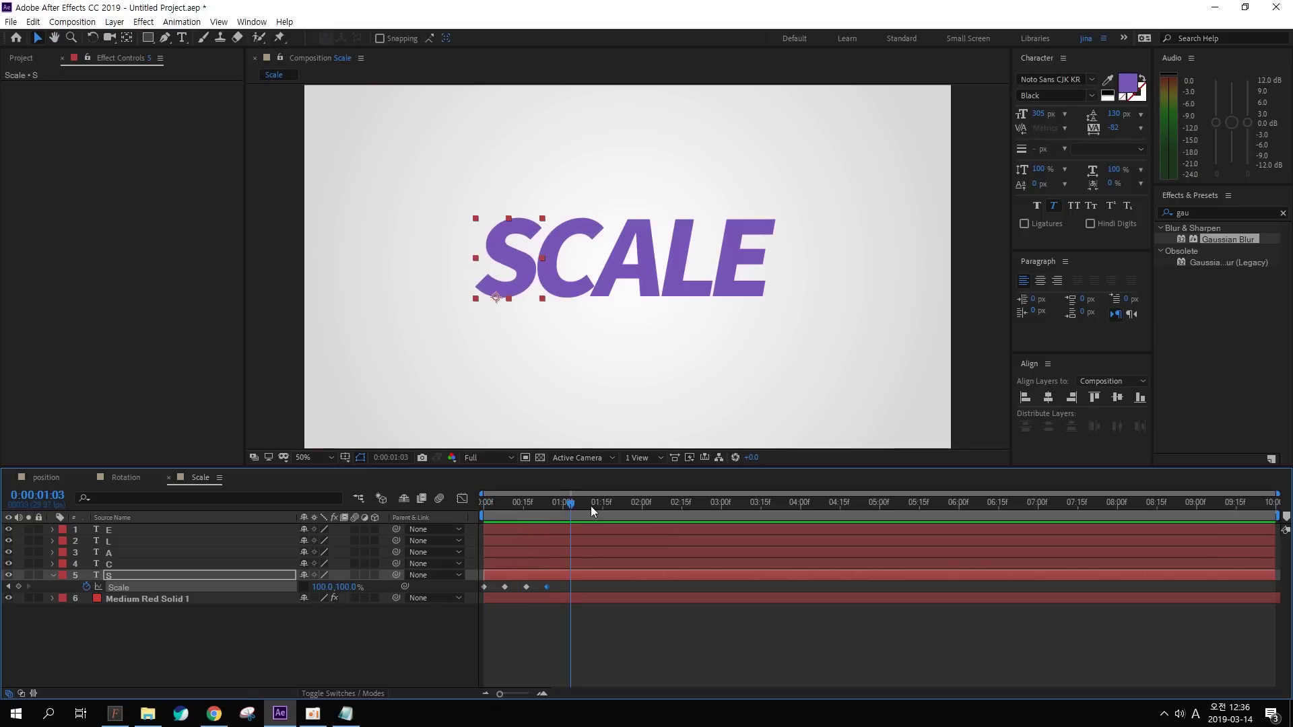
key(Home)
key(space)
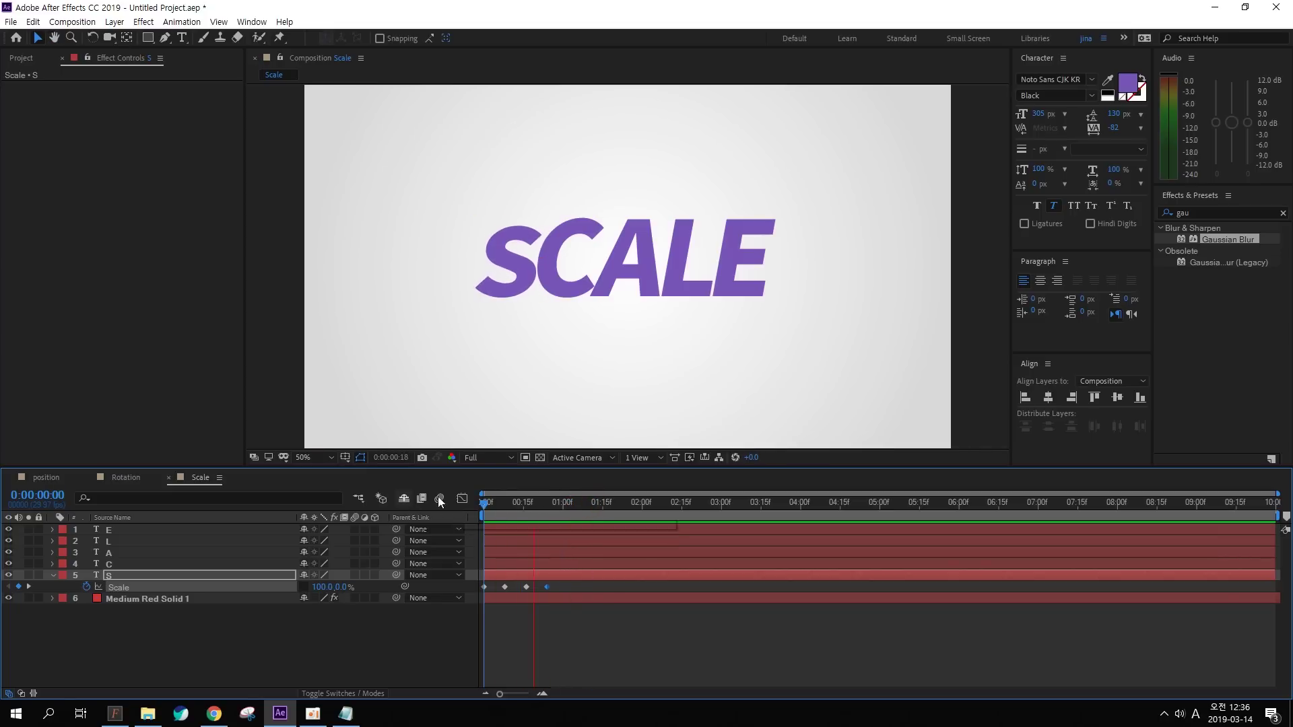
key(space)
key(Home)
key(space)
key(space)
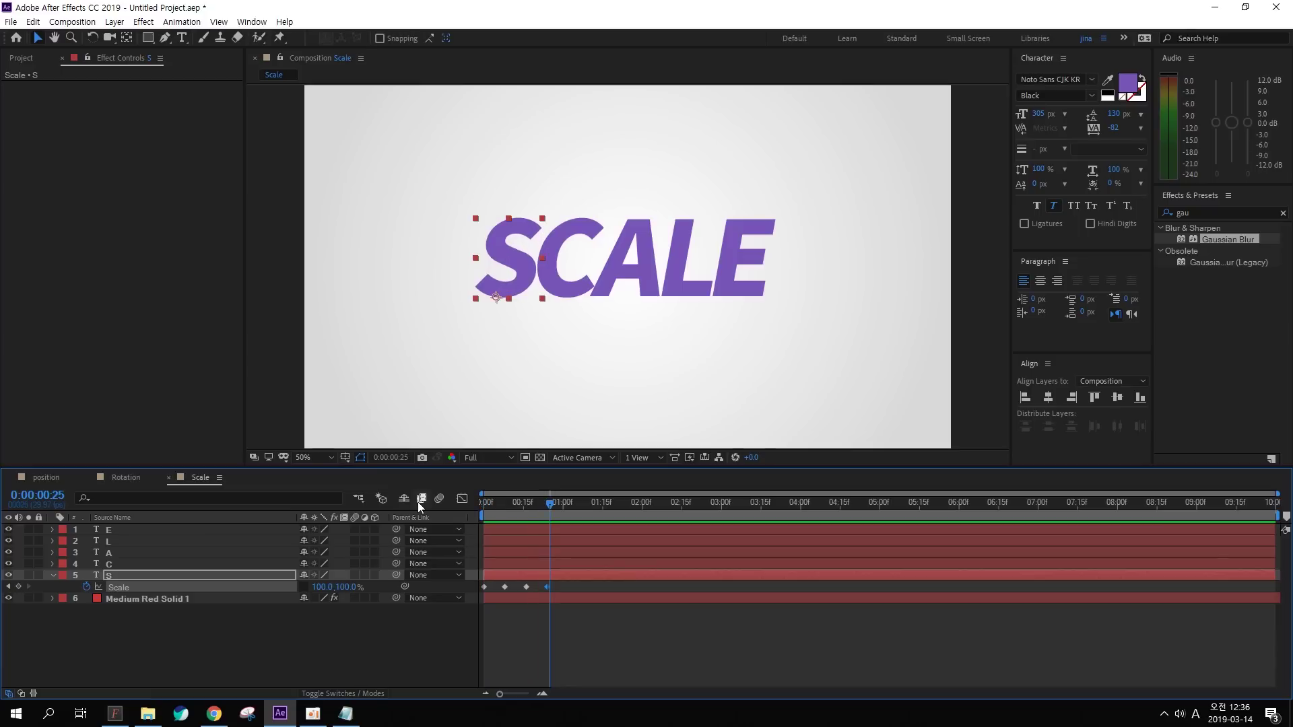
Apply Easy Ease to all four Scale keyframes of the S layer, then check the speed graph and preview the motion
drag(562, 584, 475, 596)
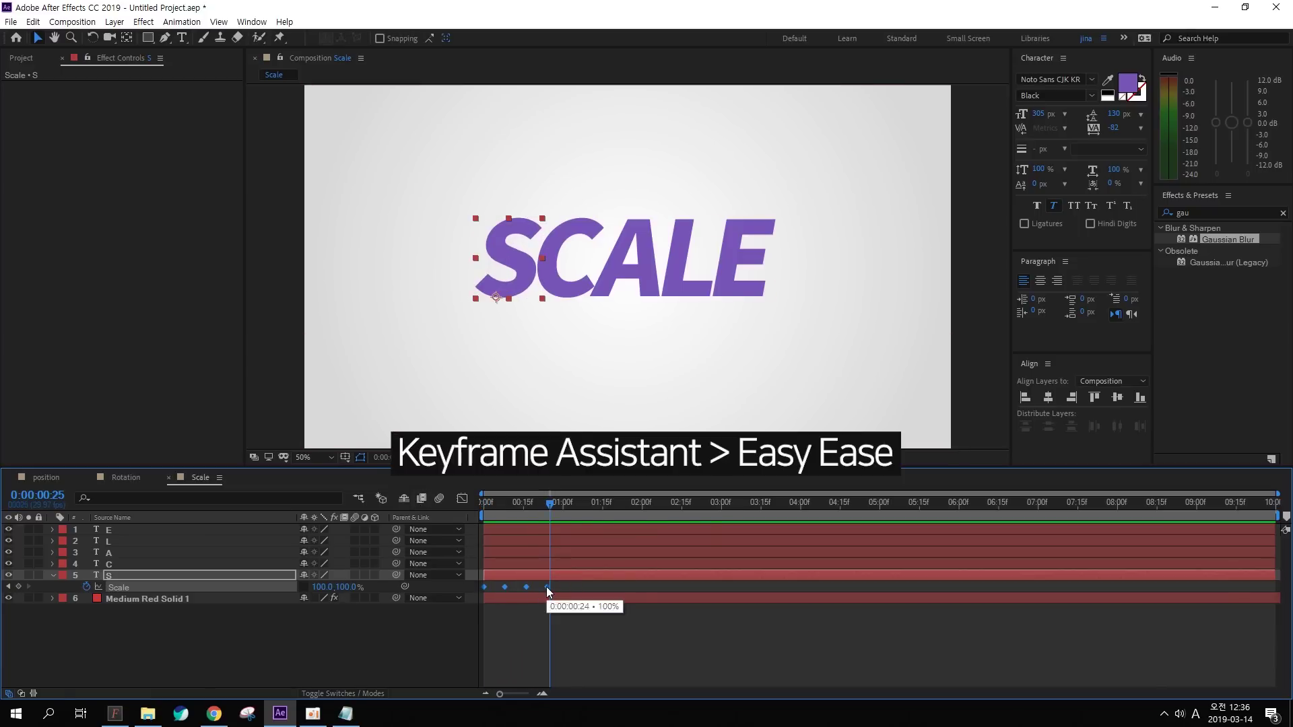
right_click(547, 587)
mouse_move(660, 579)
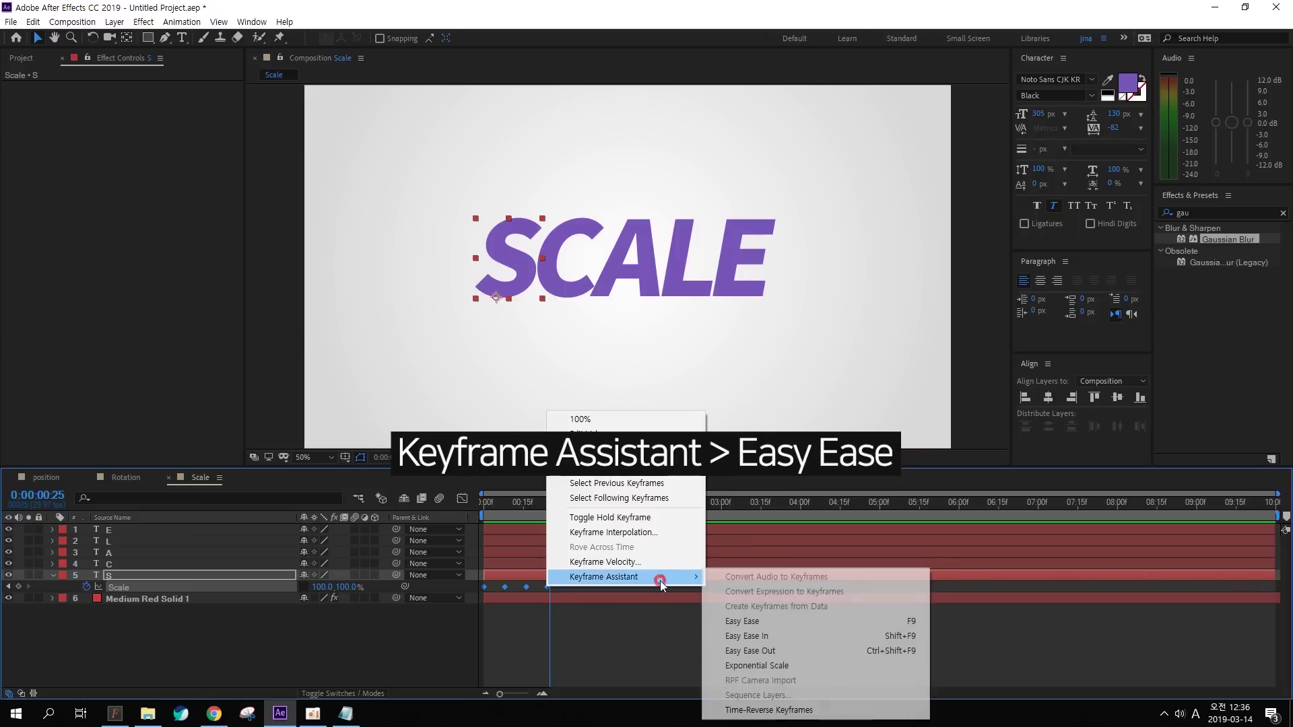
click(760, 624)
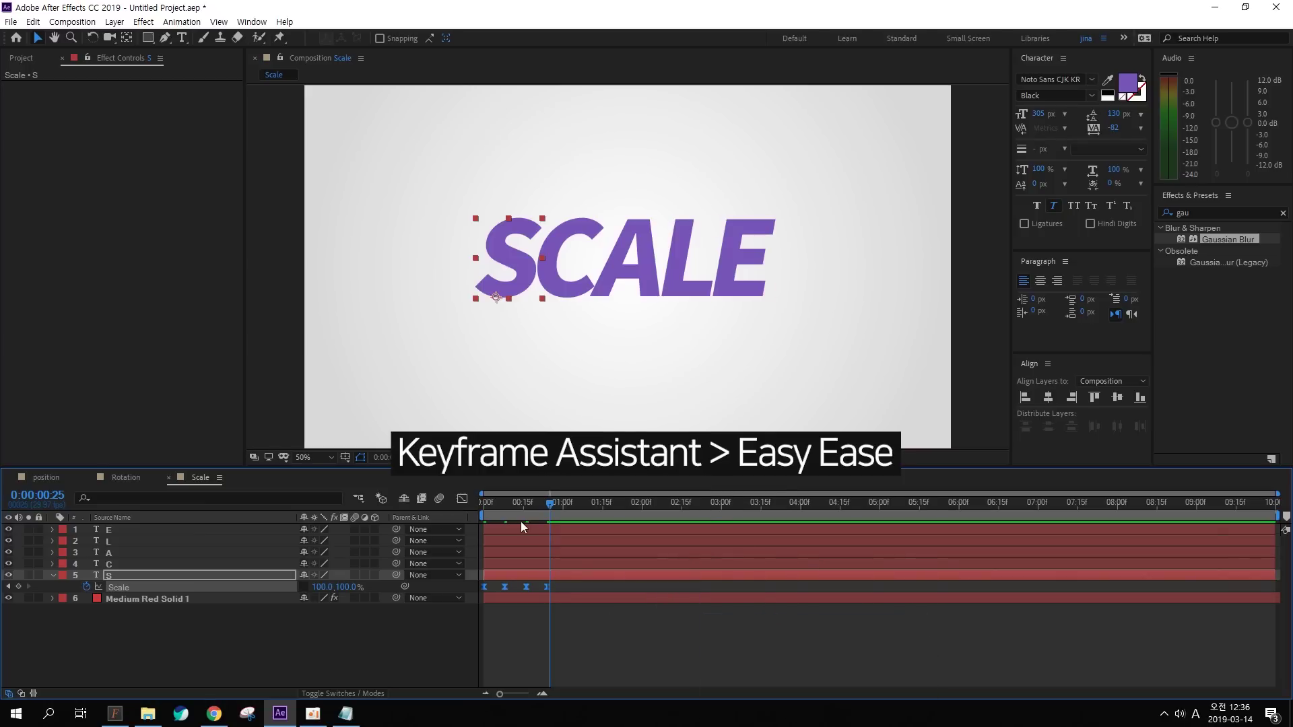
click(462, 500)
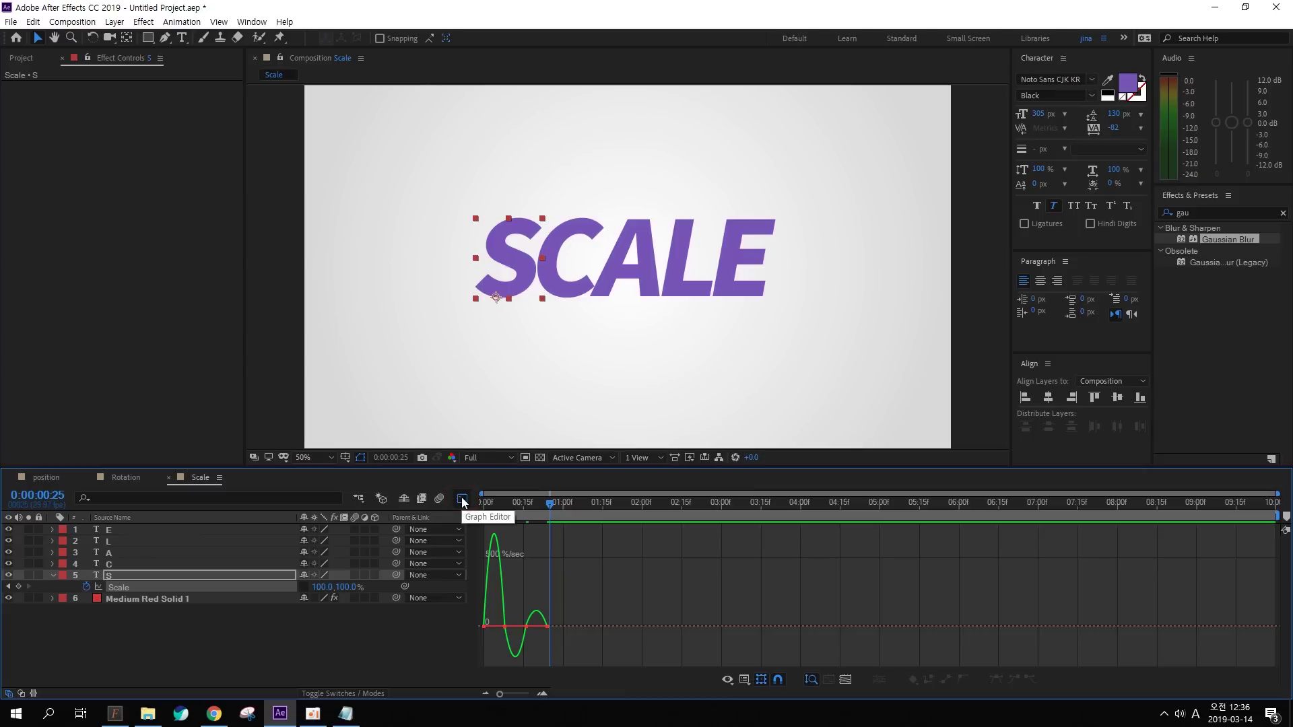
click(462, 500)
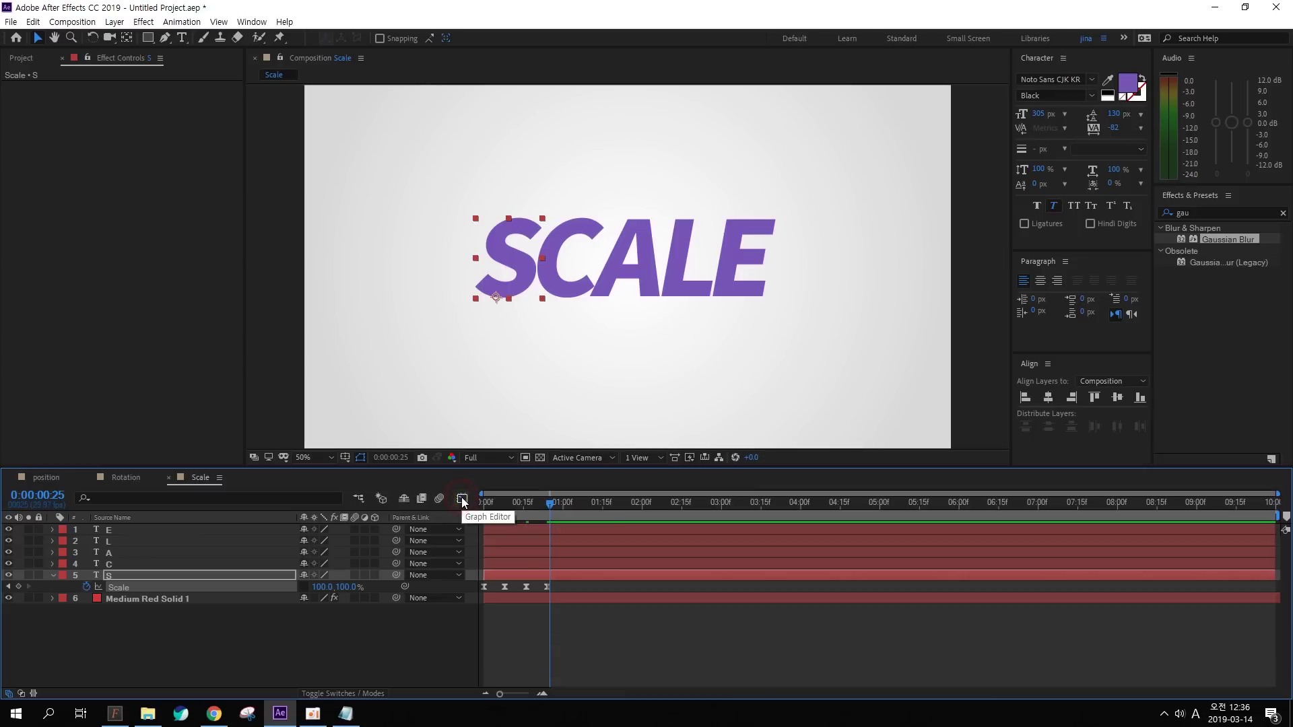
key(Home)
key(space)
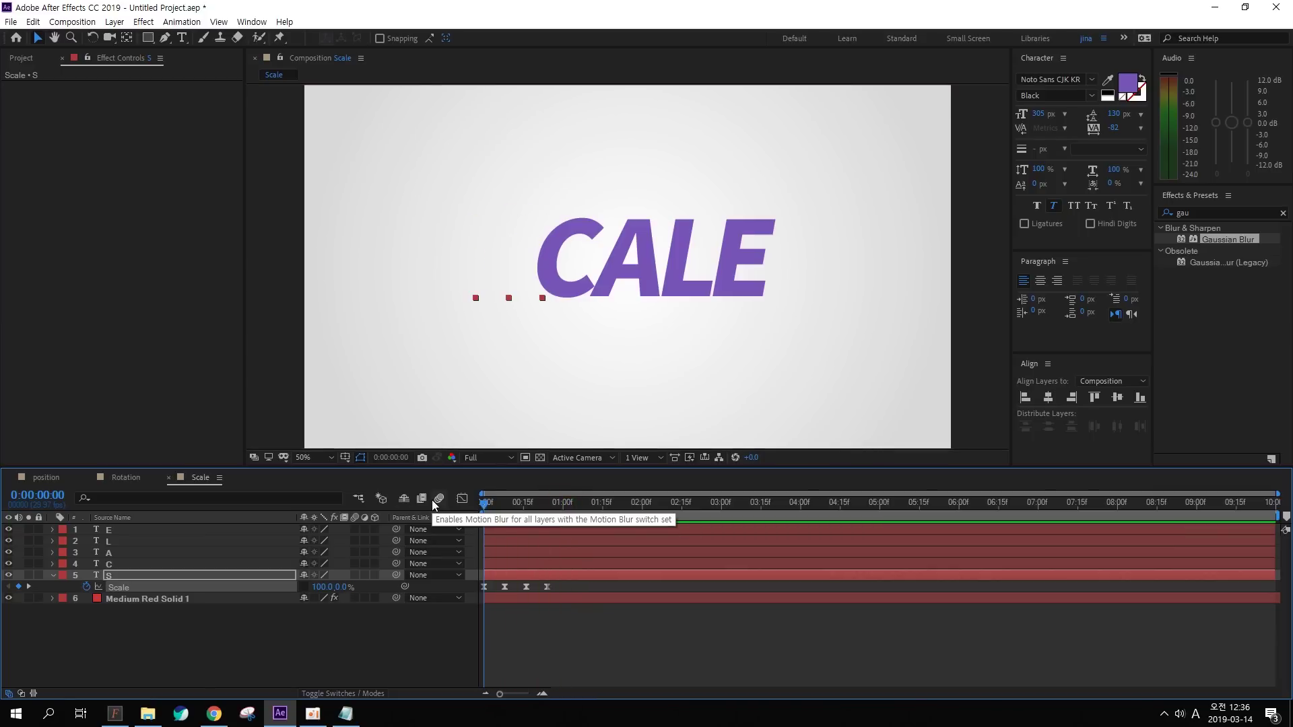
key(space)
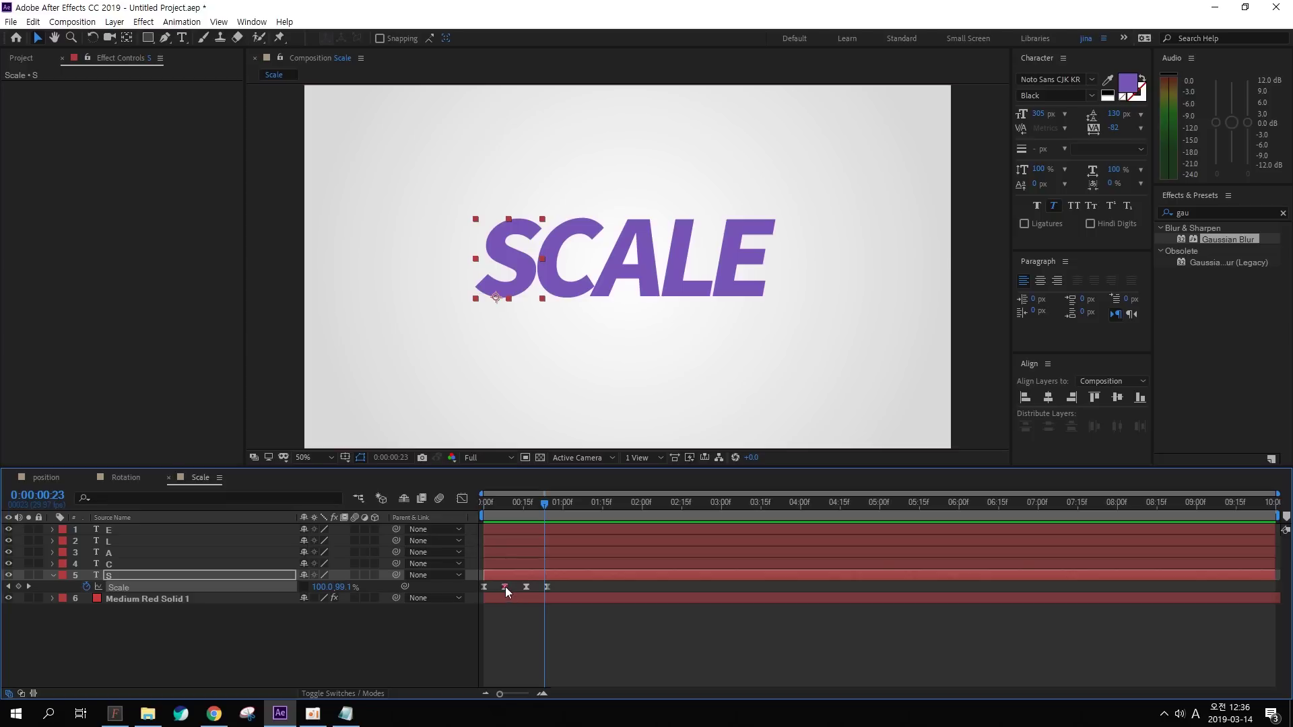
Try moving the S layer's second Scale keyframe to a later time, undoing the change
drag(505, 587, 520, 588)
key(ctrl+z)
key(ctrl+z)
Copy the S layer's four Scale keyframes to the C, A, L and E layers at frame 0, reveal them and preview
key(Home)
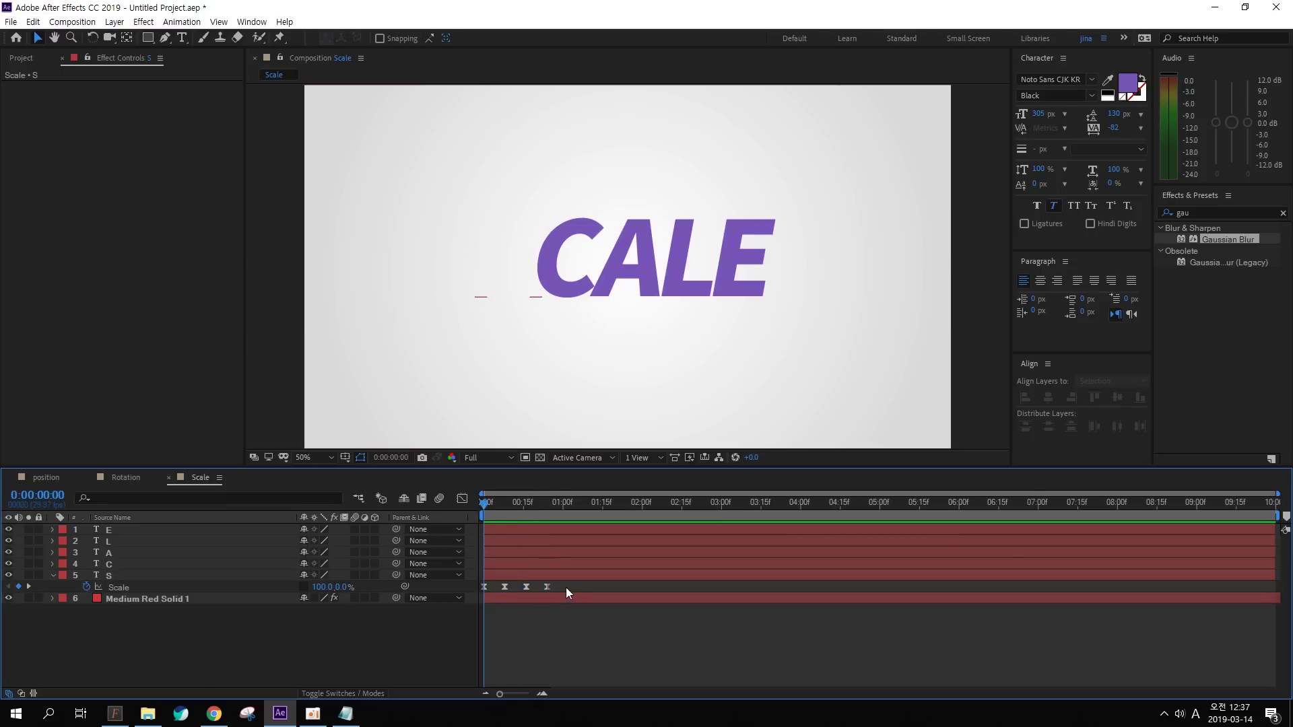
drag(526, 584, 467, 590)
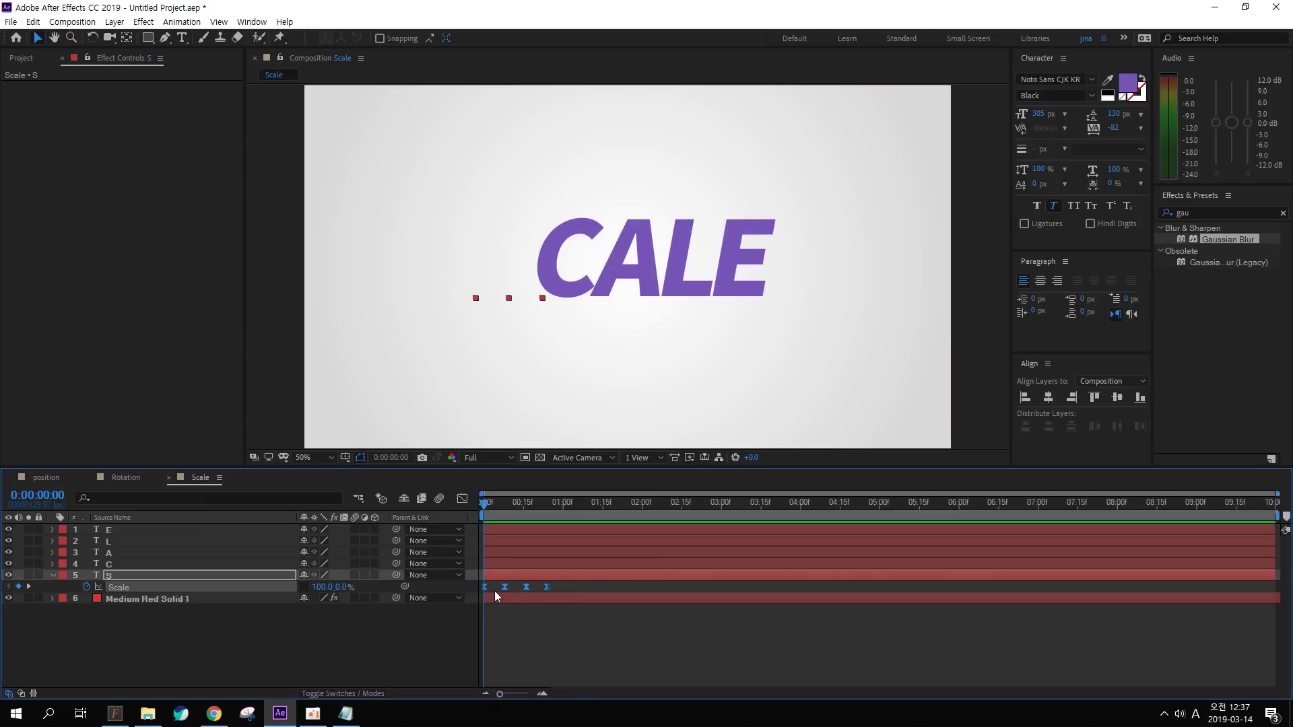
drag(492, 504, 462, 505)
click(143, 559)
ctrl+click(140, 553)
ctrl+click(140, 541)
ctrl+click(141, 531)
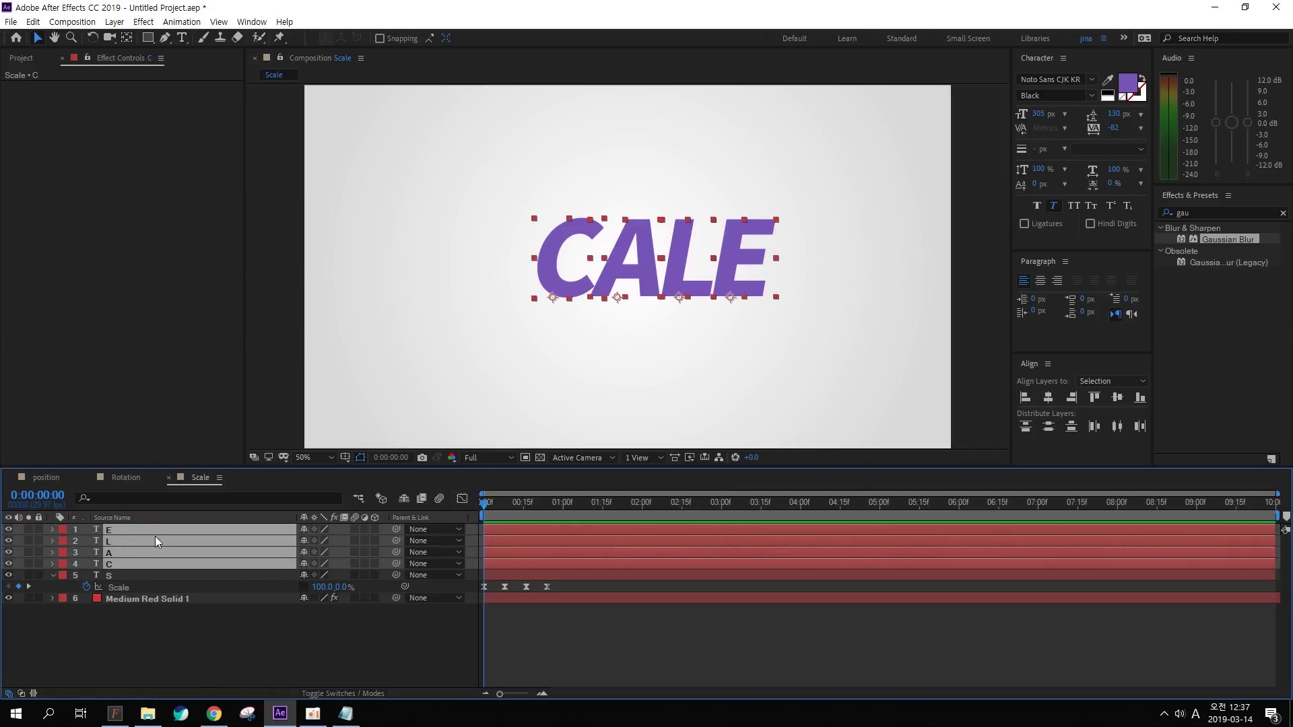
key(ctrl+v)
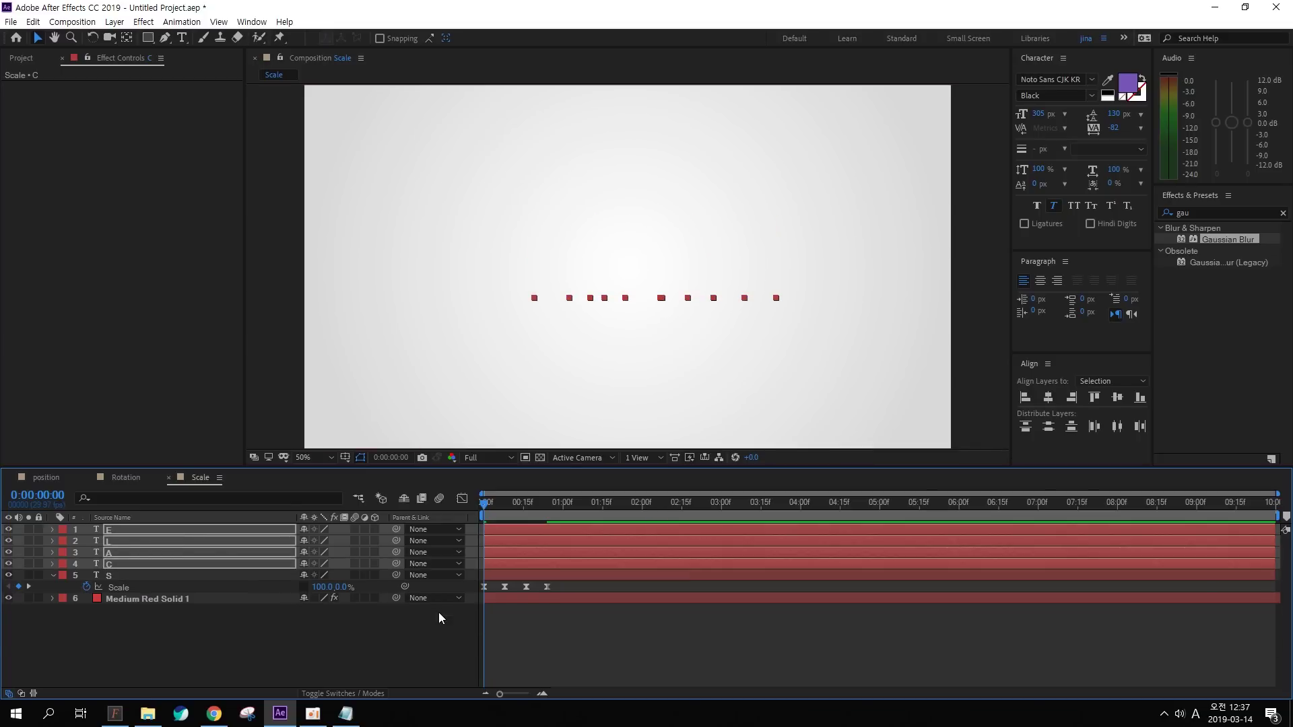
key(u)
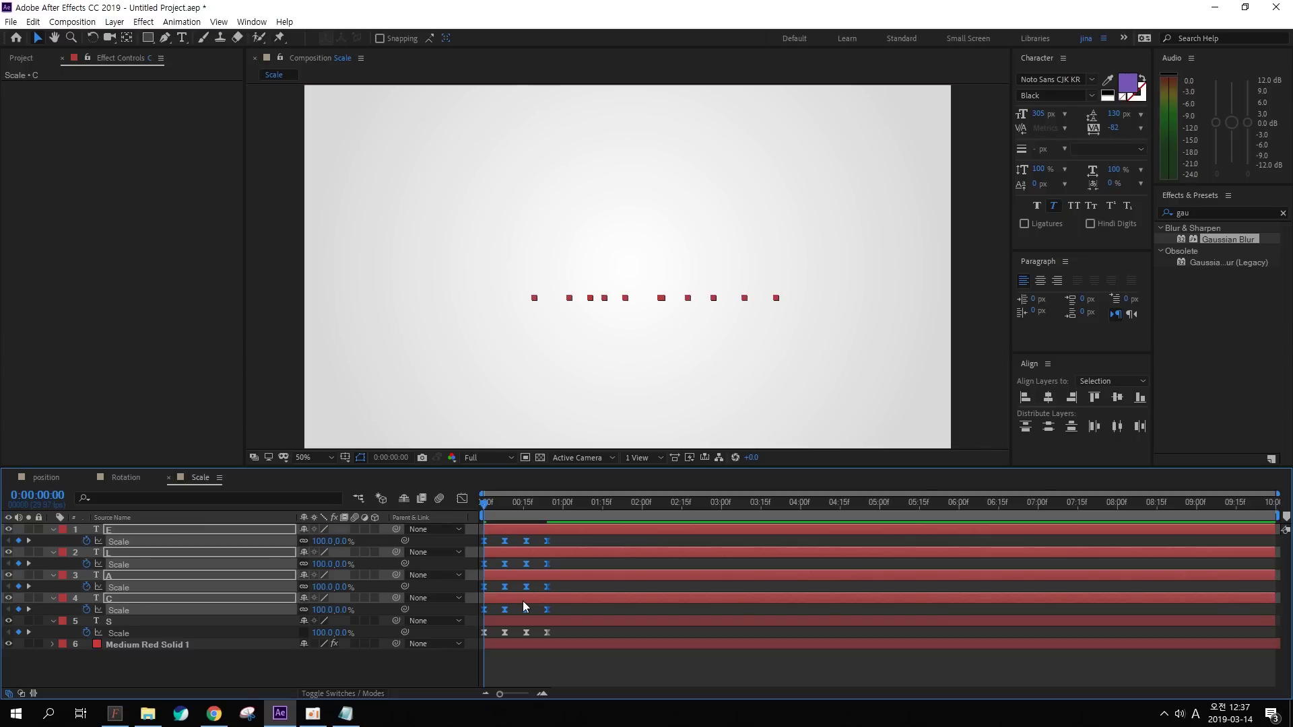
click(632, 684)
key(space)
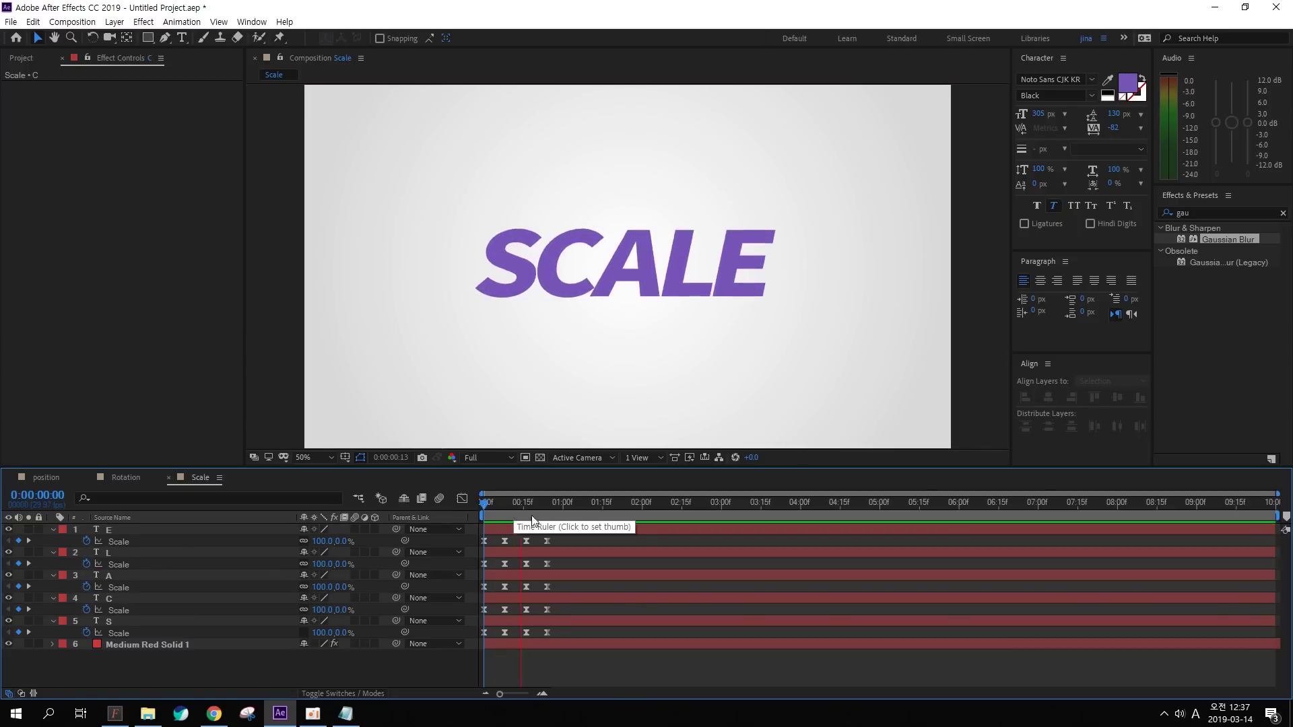
key(space)
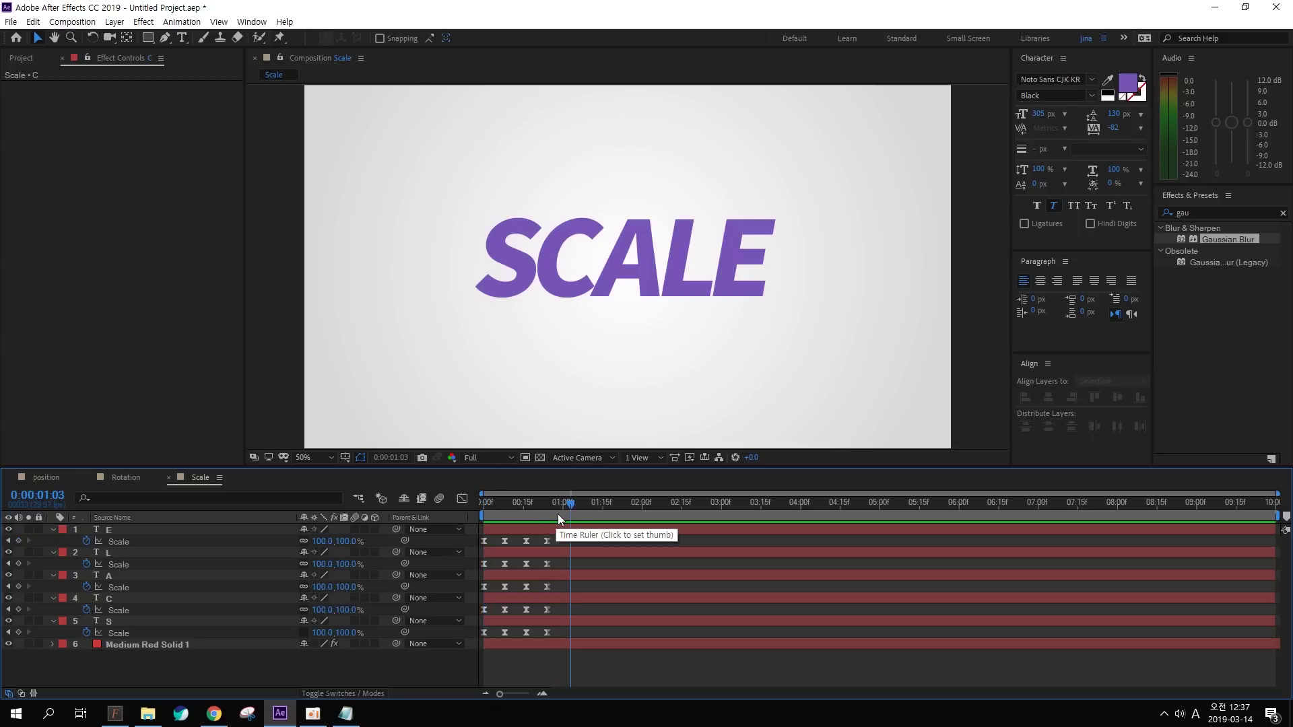
Stagger the C, A, L and E layers to start successively later, about three frames apart, and preview the sequence
drag(500, 599, 536, 530)
key(space)
key(space)
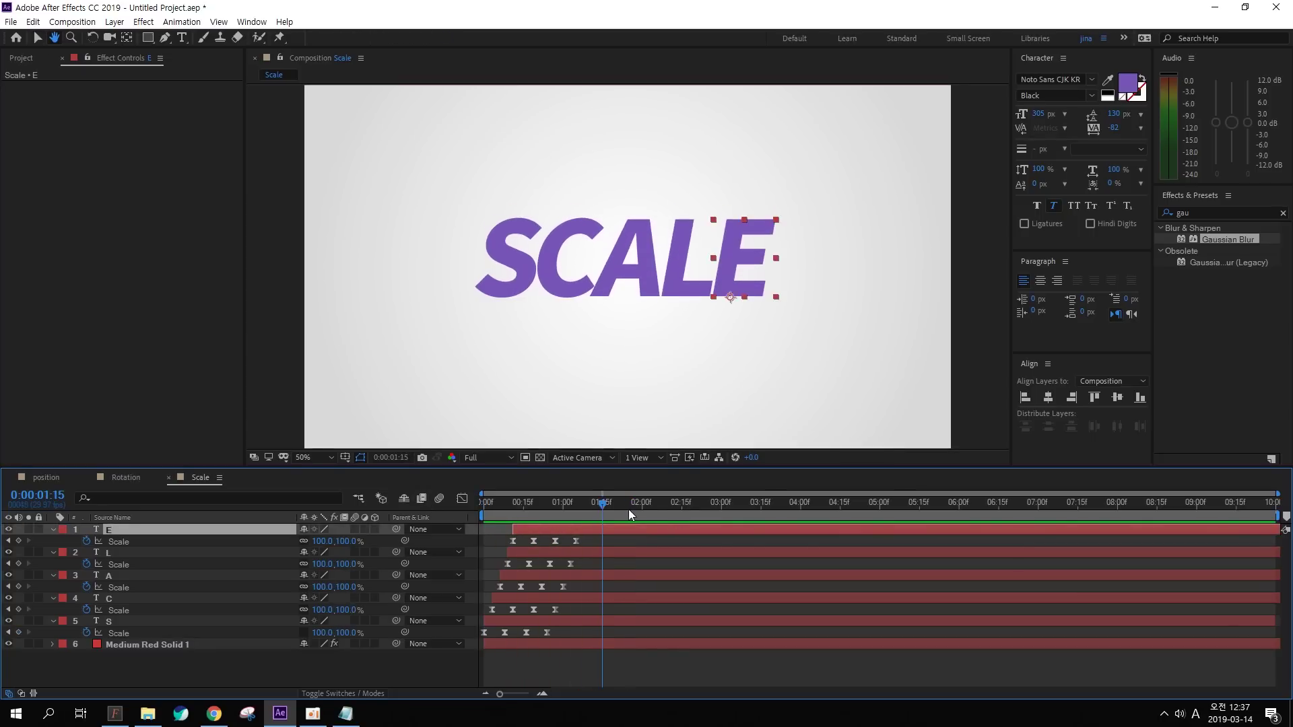
key(space)
click(557, 505)
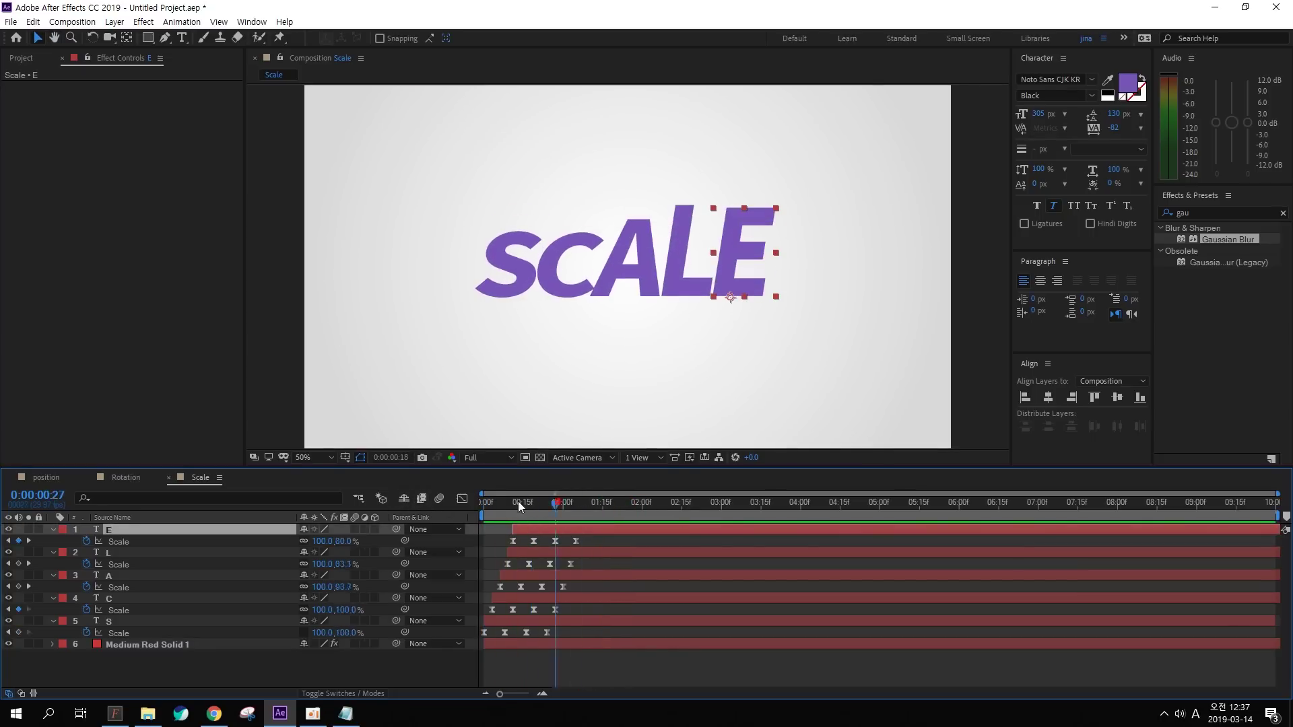
key(Home)
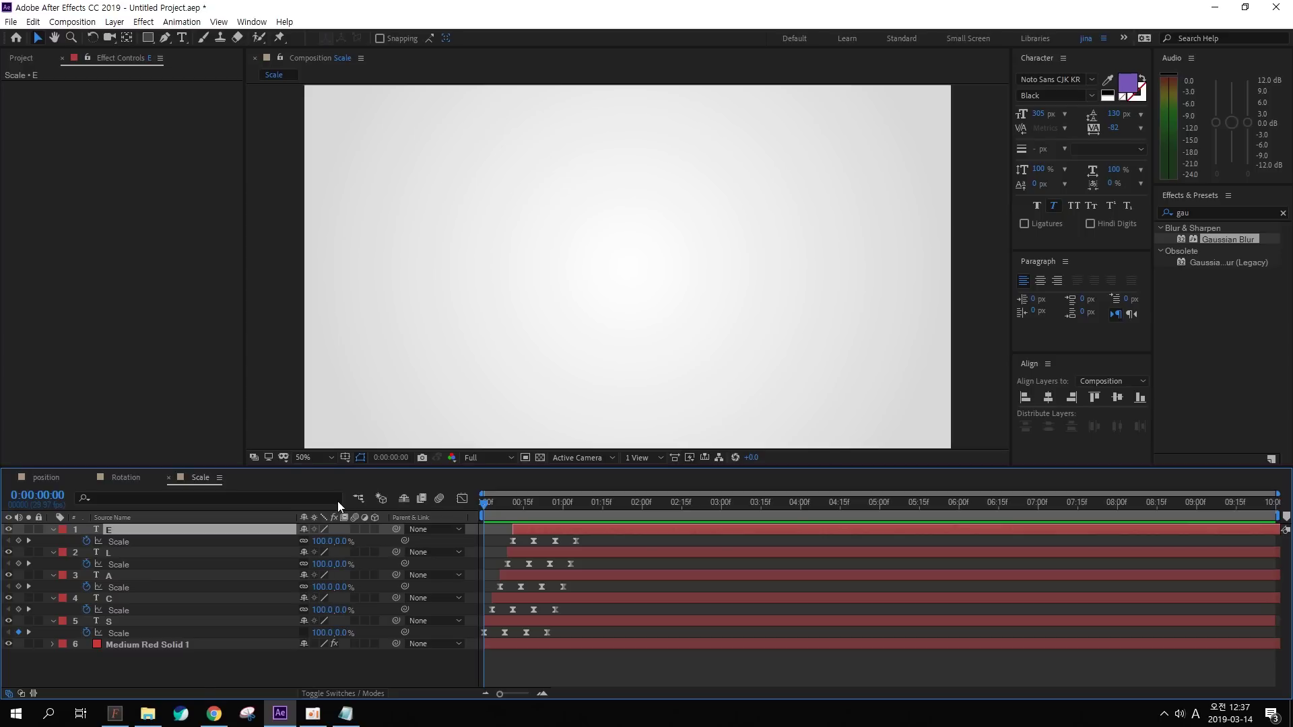
Shift the layer starts to two-frame intervals, with C at frame 2, A at 4, L at 6 and E at 8
key(equal)
key(equal)
key(equal)
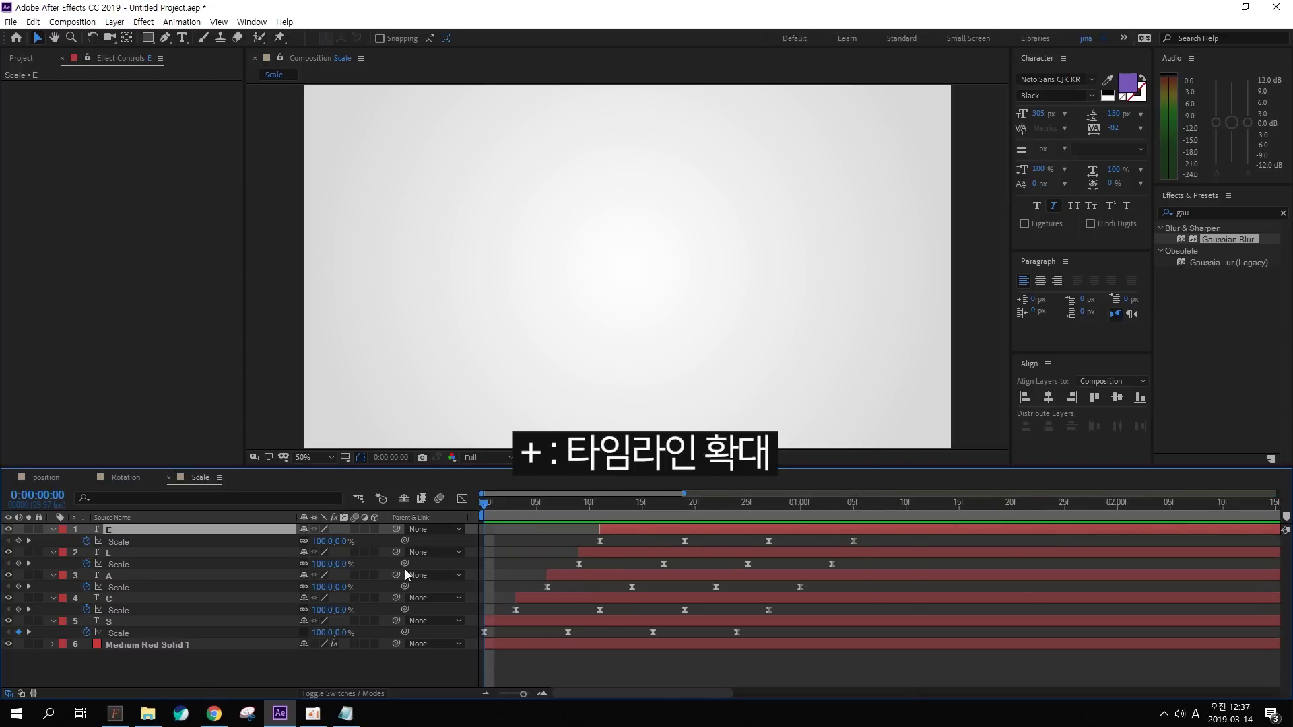
key(equal)
drag(560, 600, 560, 554)
key(minus)
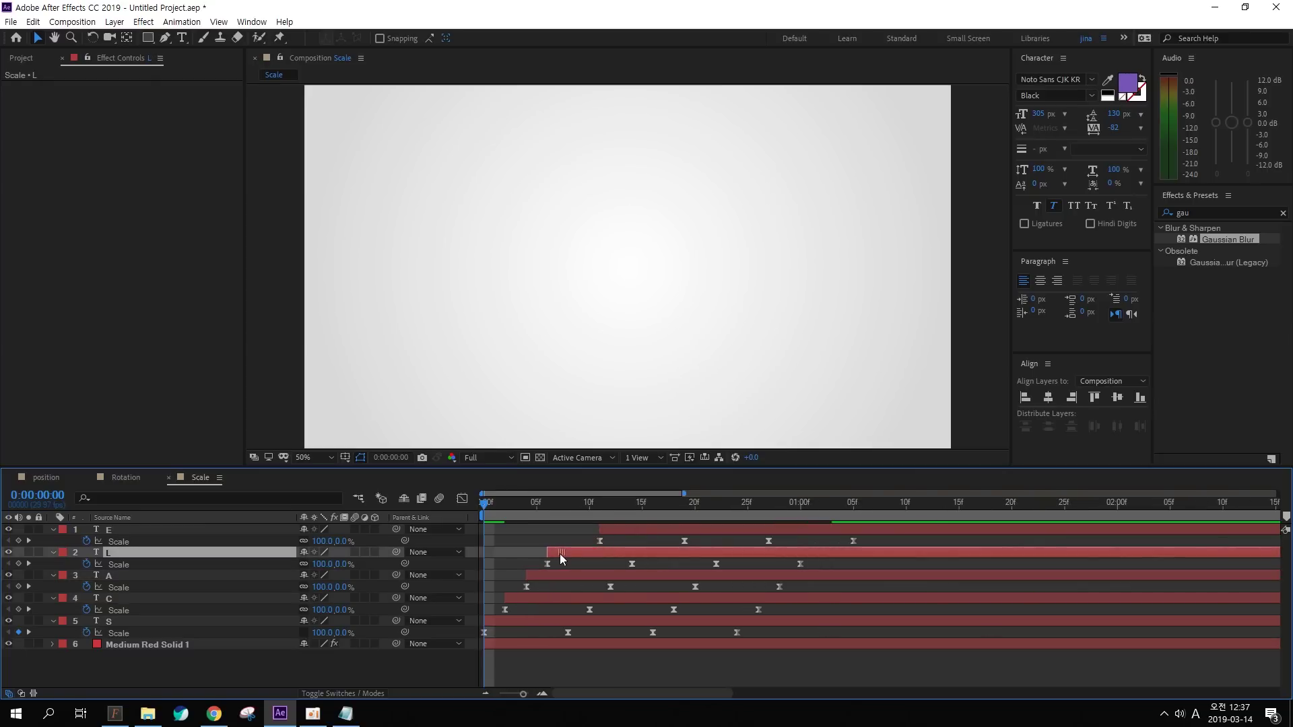
drag(640, 525, 605, 526)
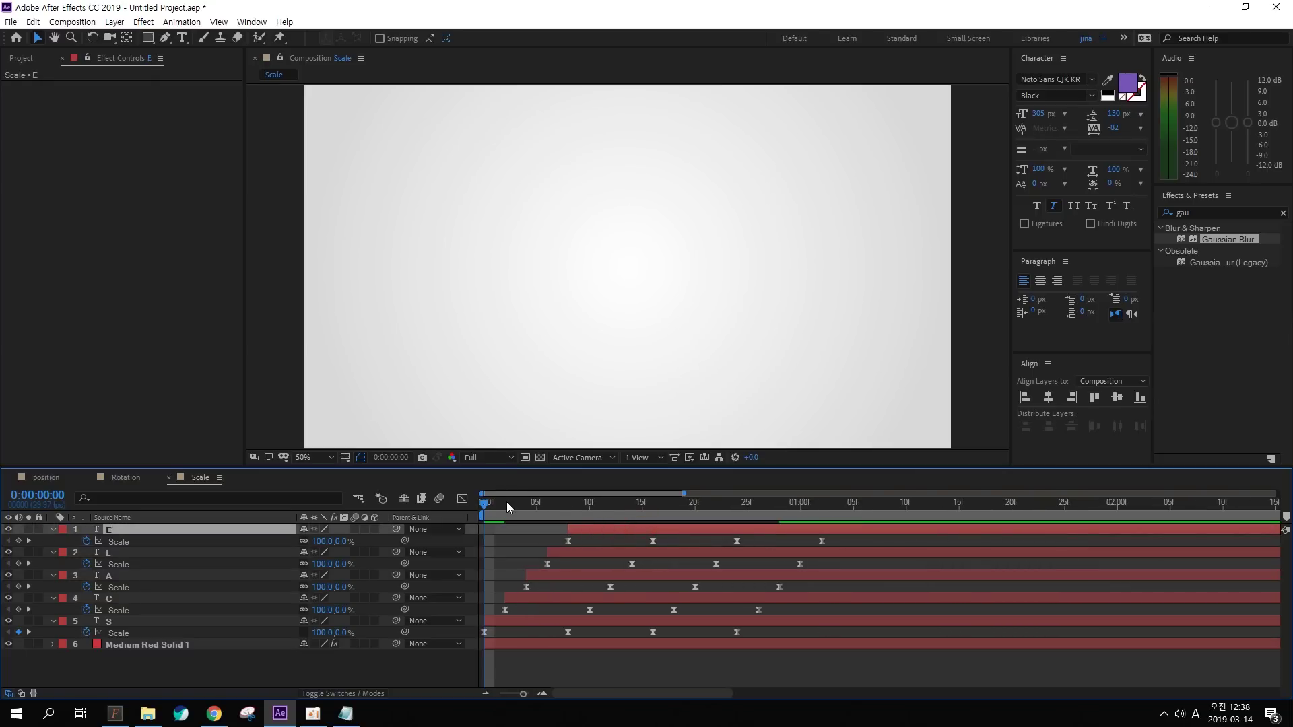
Preview the SCALE animation with its letters staggered at two-frame intervals
key(space)
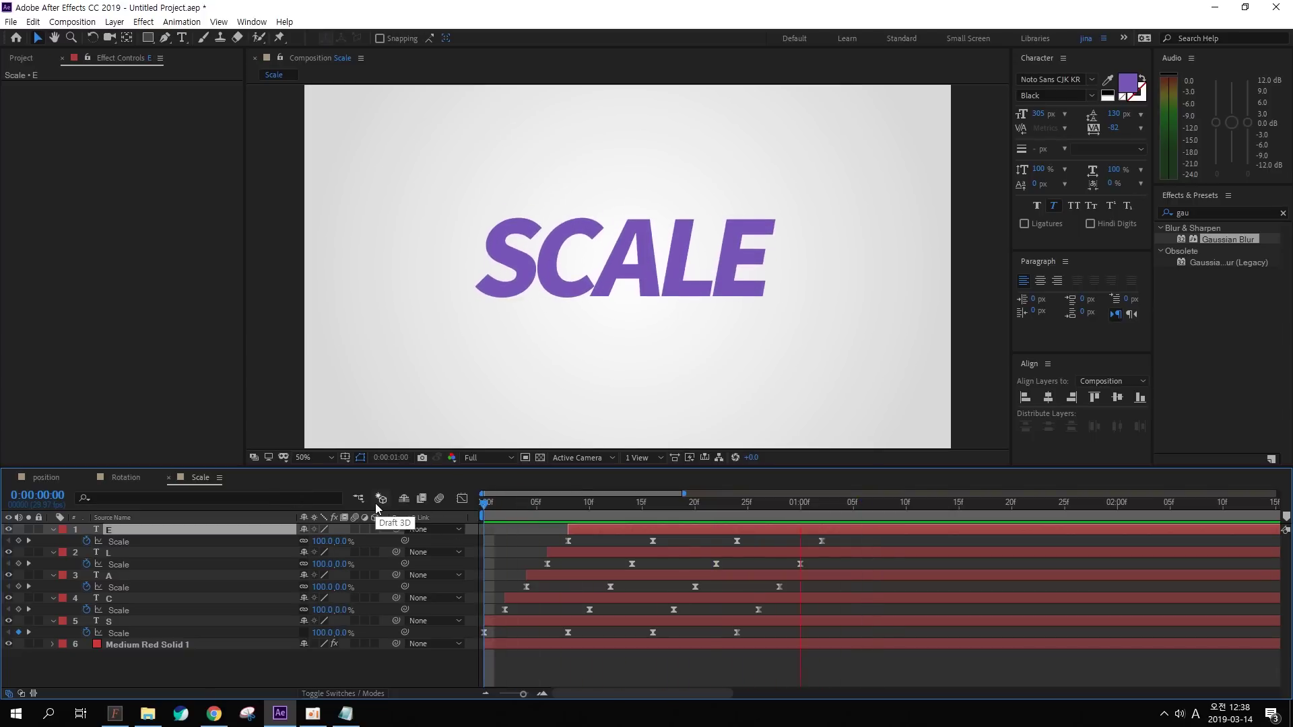
key(space)
ctrl+click(152, 619)
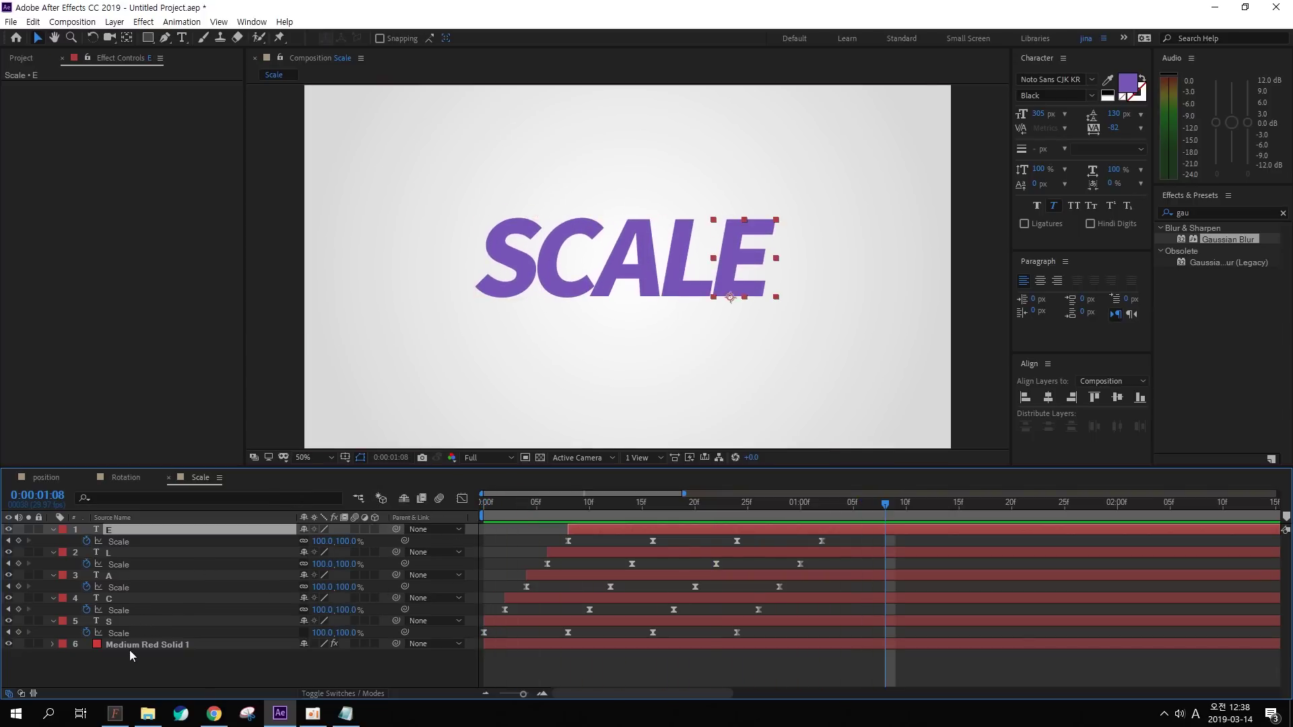
click(130, 650)
click(128, 621)
ctrl+click(133, 598)
ctrl+click(135, 576)
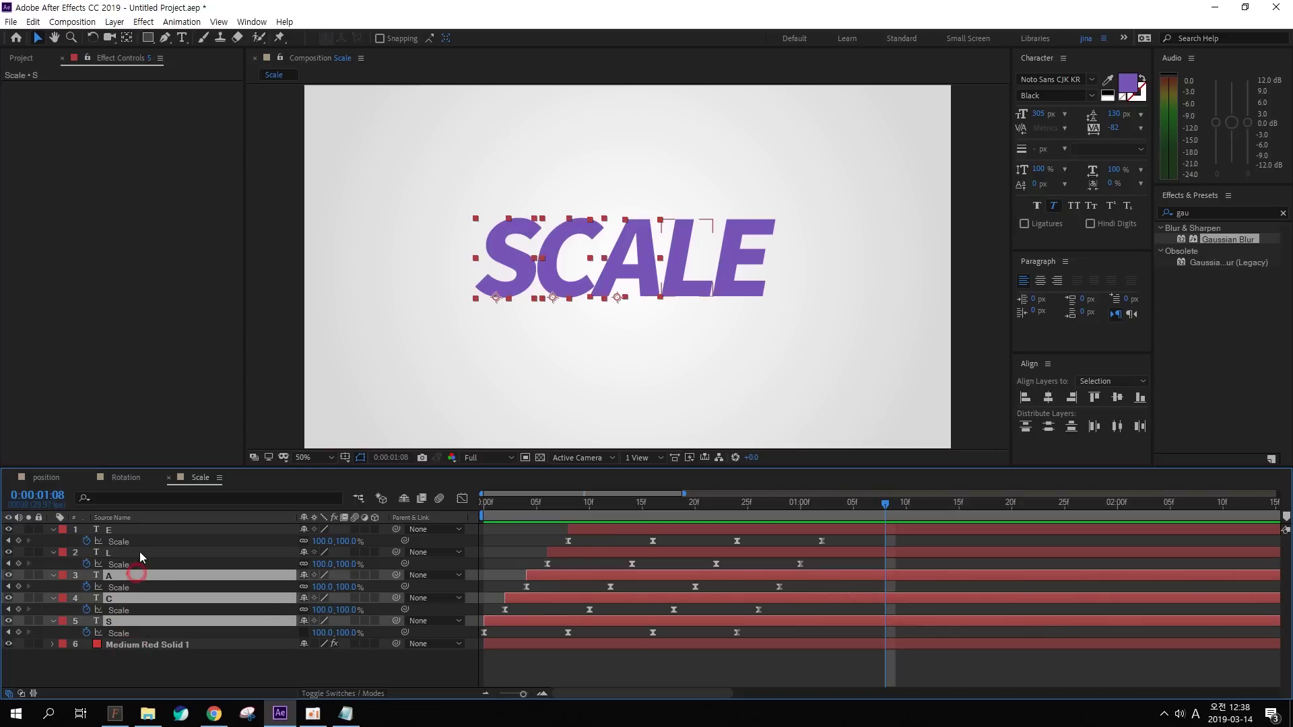
ctrl+click(140, 552)
click(119, 674)
Enable motion blur on the S, C, A, L and E layers and for the composition, and preview it
click(120, 621)
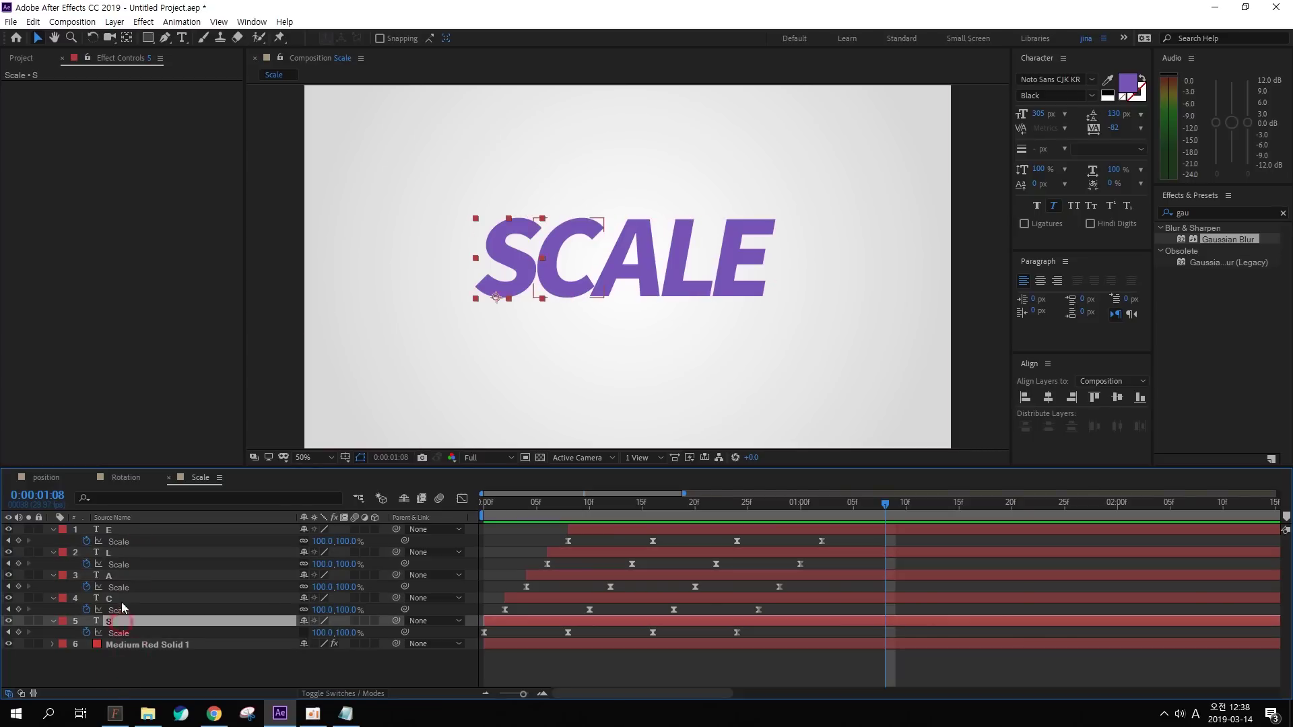
ctrl+click(125, 598)
ctrl+click(129, 576)
ctrl+click(132, 552)
ctrl+click(134, 531)
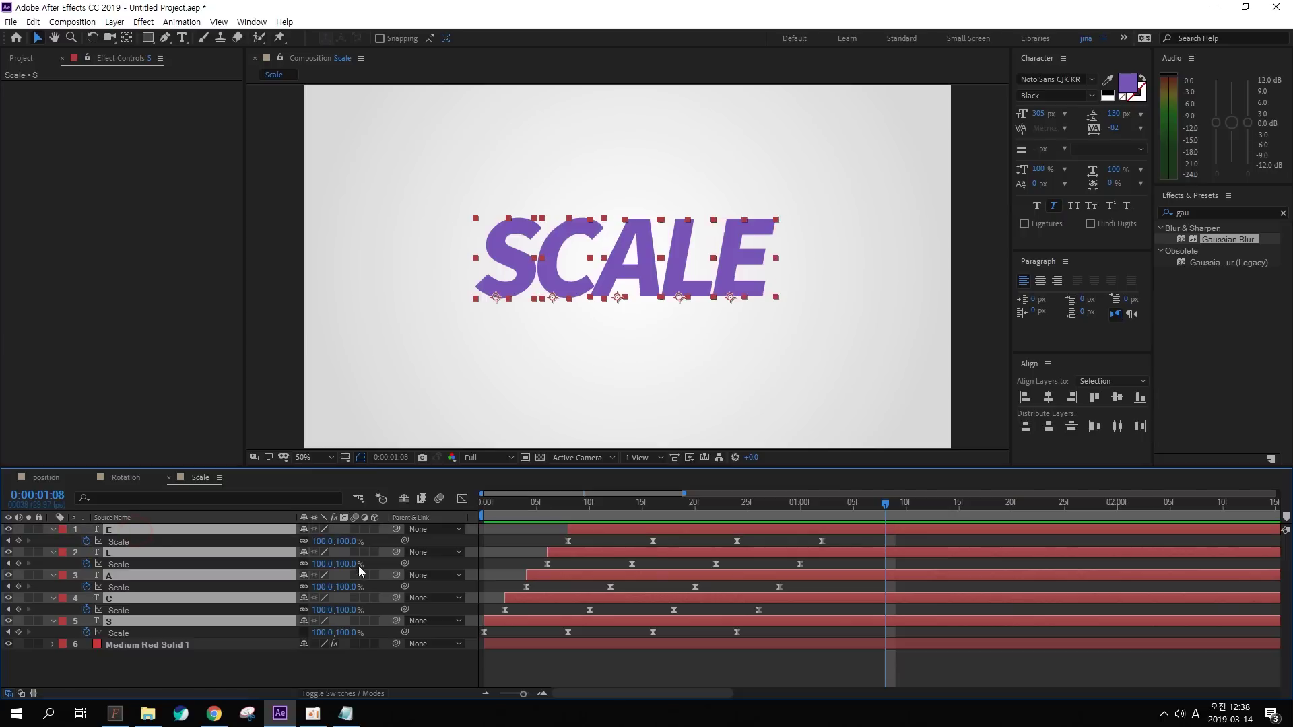
click(354, 531)
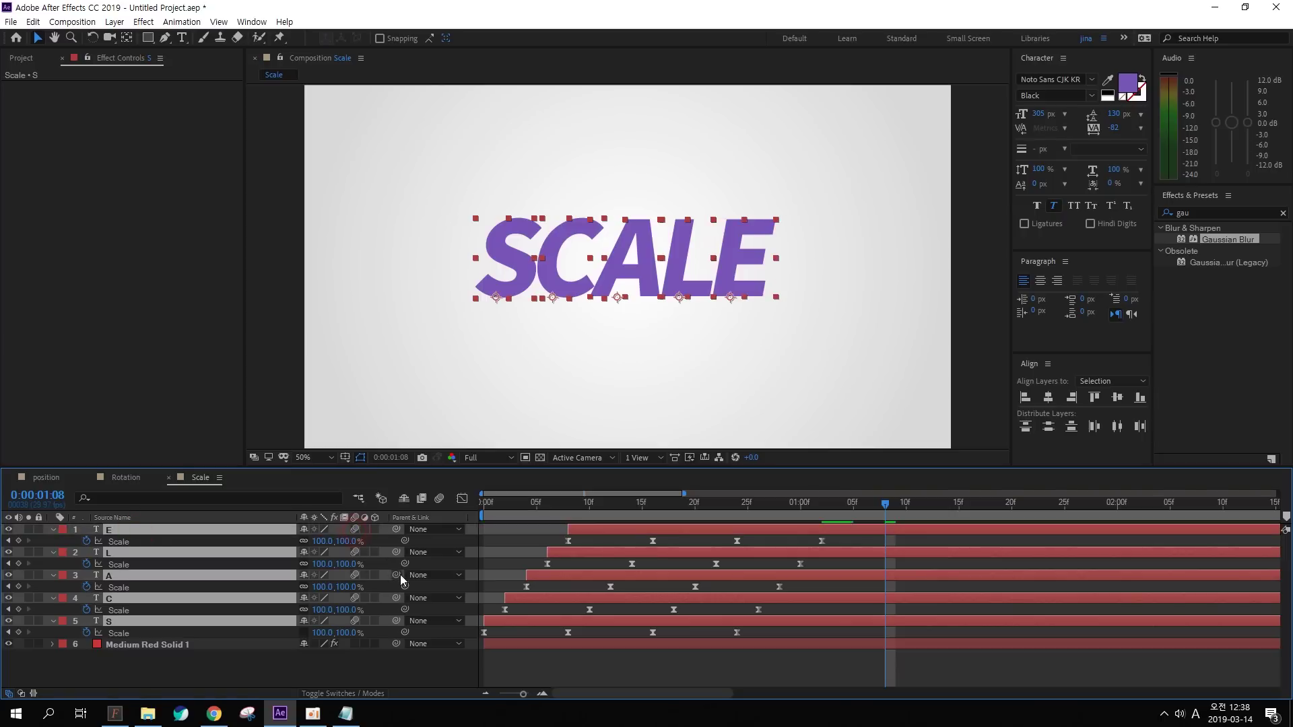
click(440, 498)
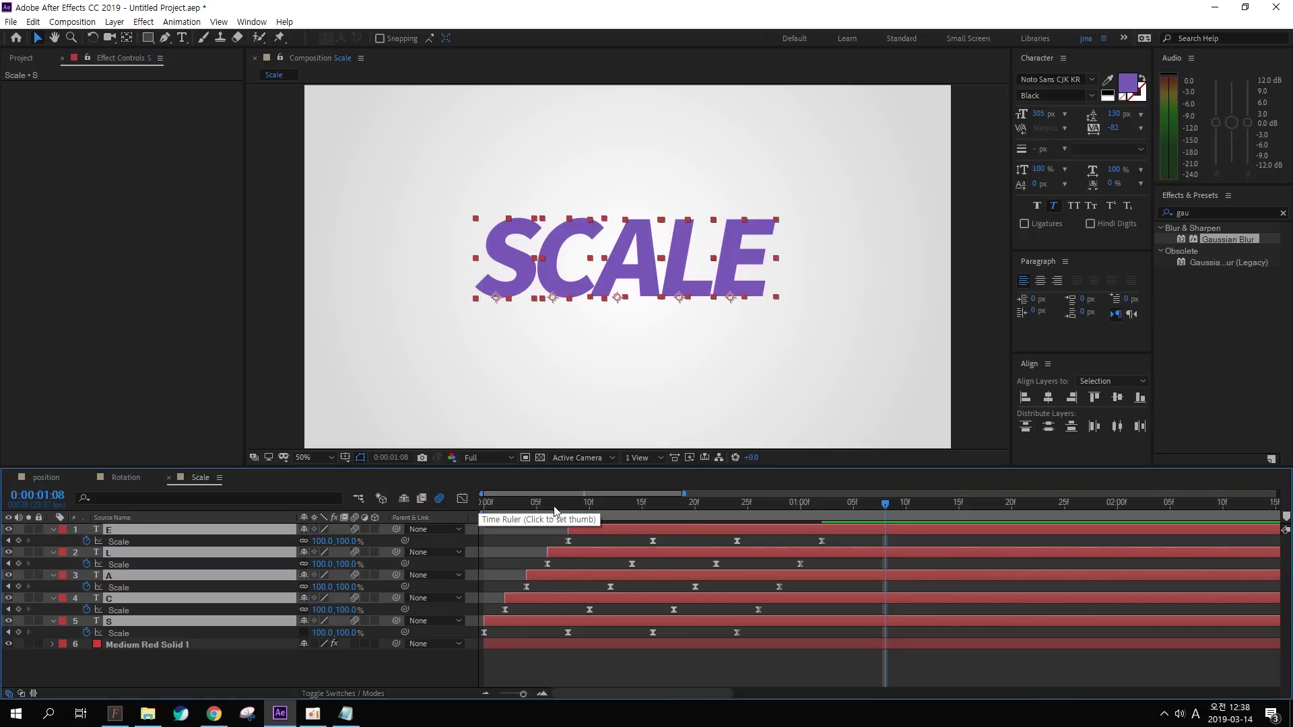
click(519, 502)
key(space)
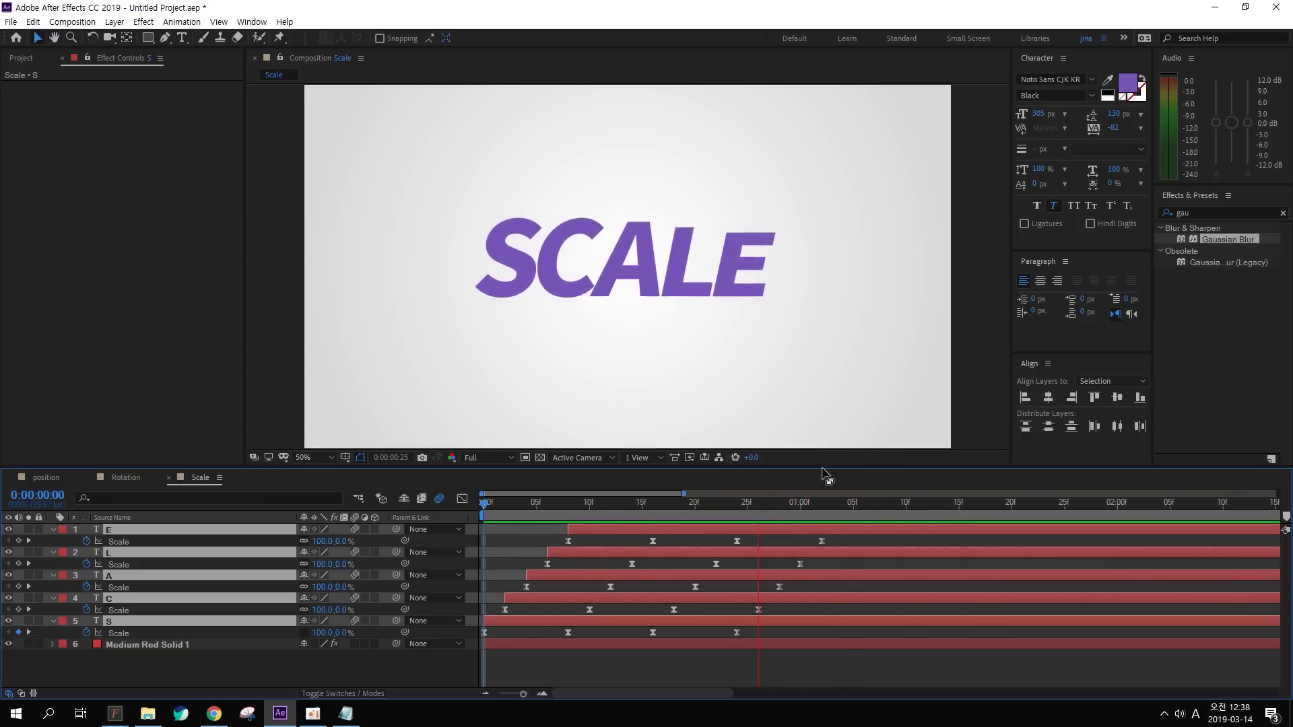
key(space)
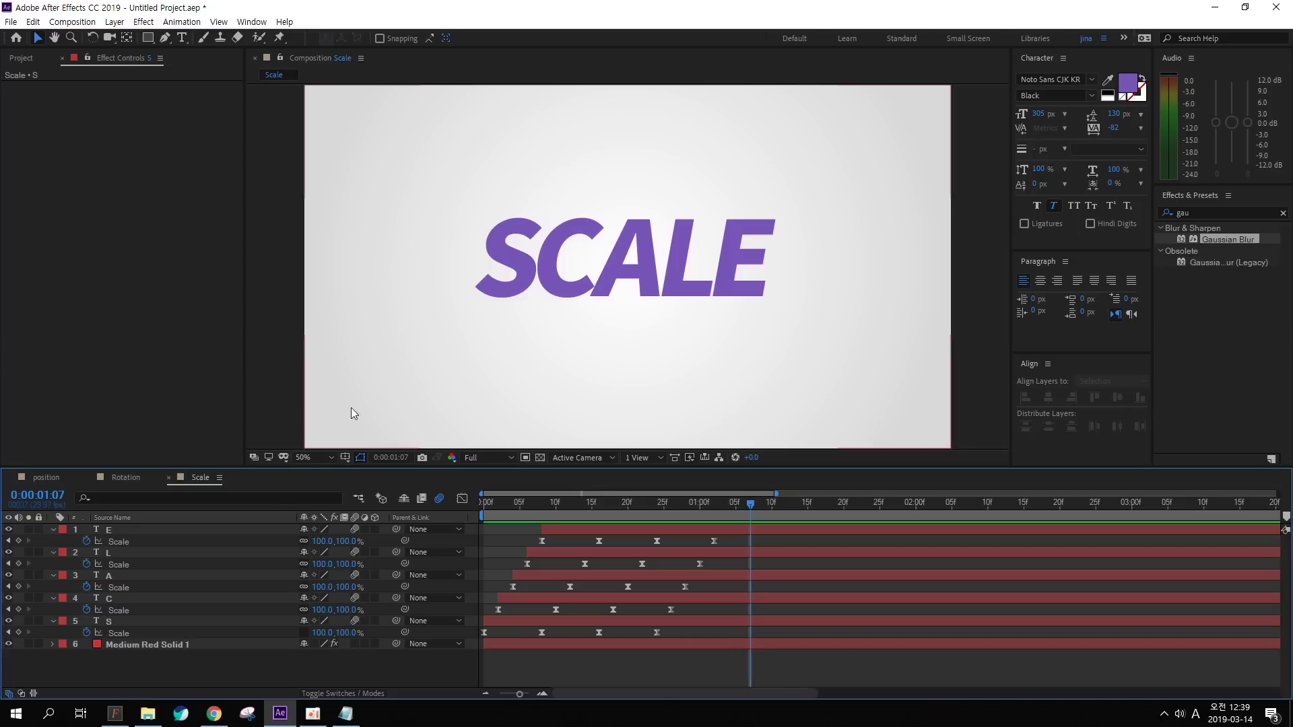
Add a text layer reading "Opacity" above the SCALE letters
click(182, 38)
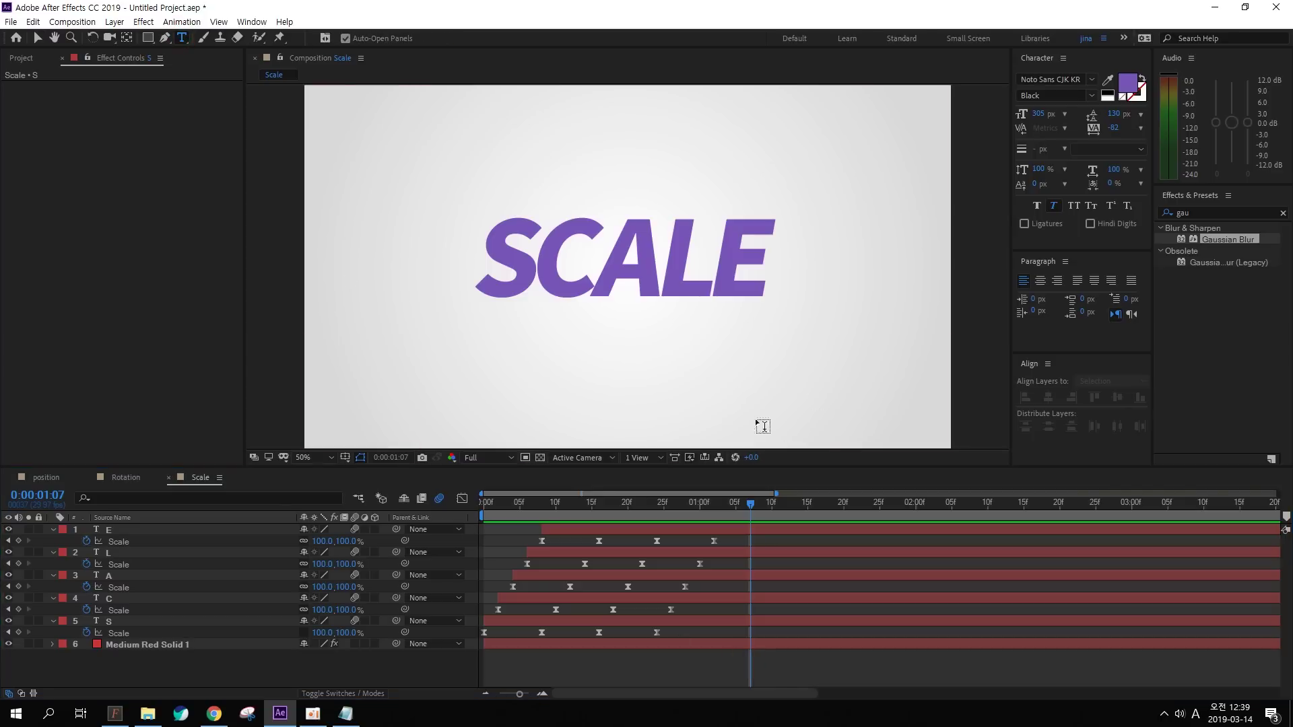
click(375, 201)
text(Opaci)
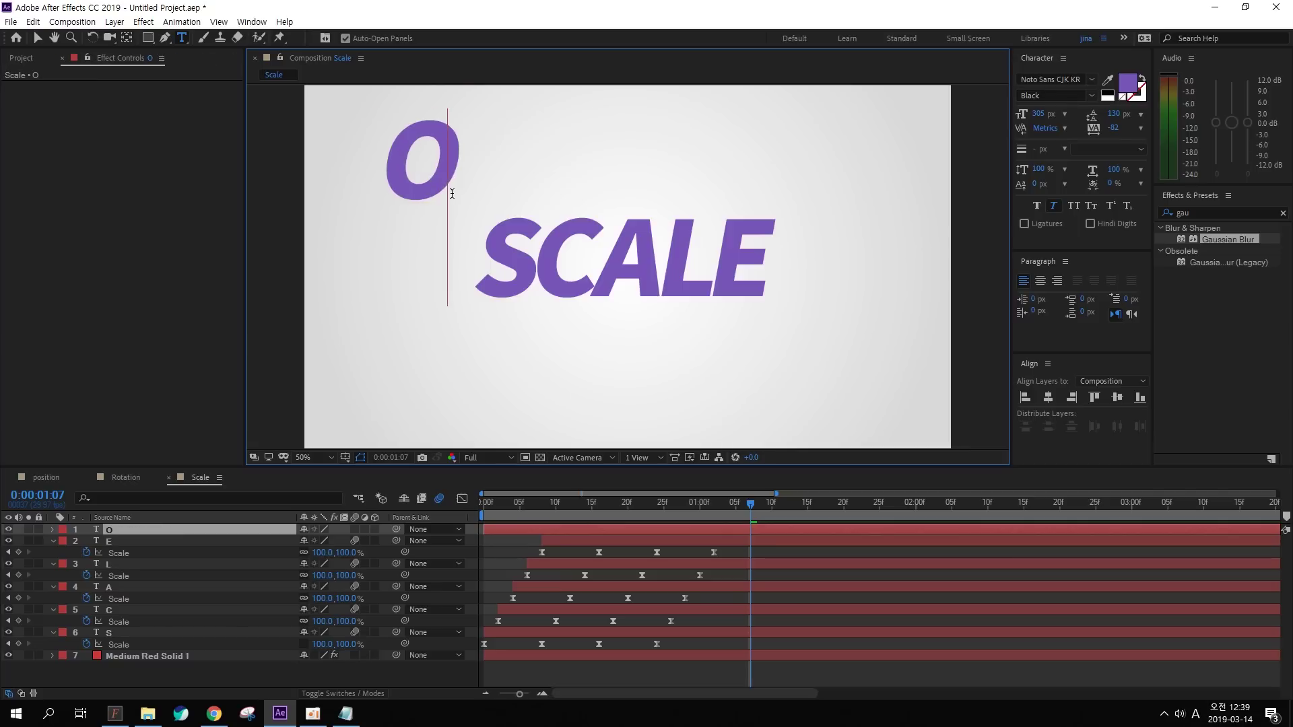
key(BackSpace)
text(ity)
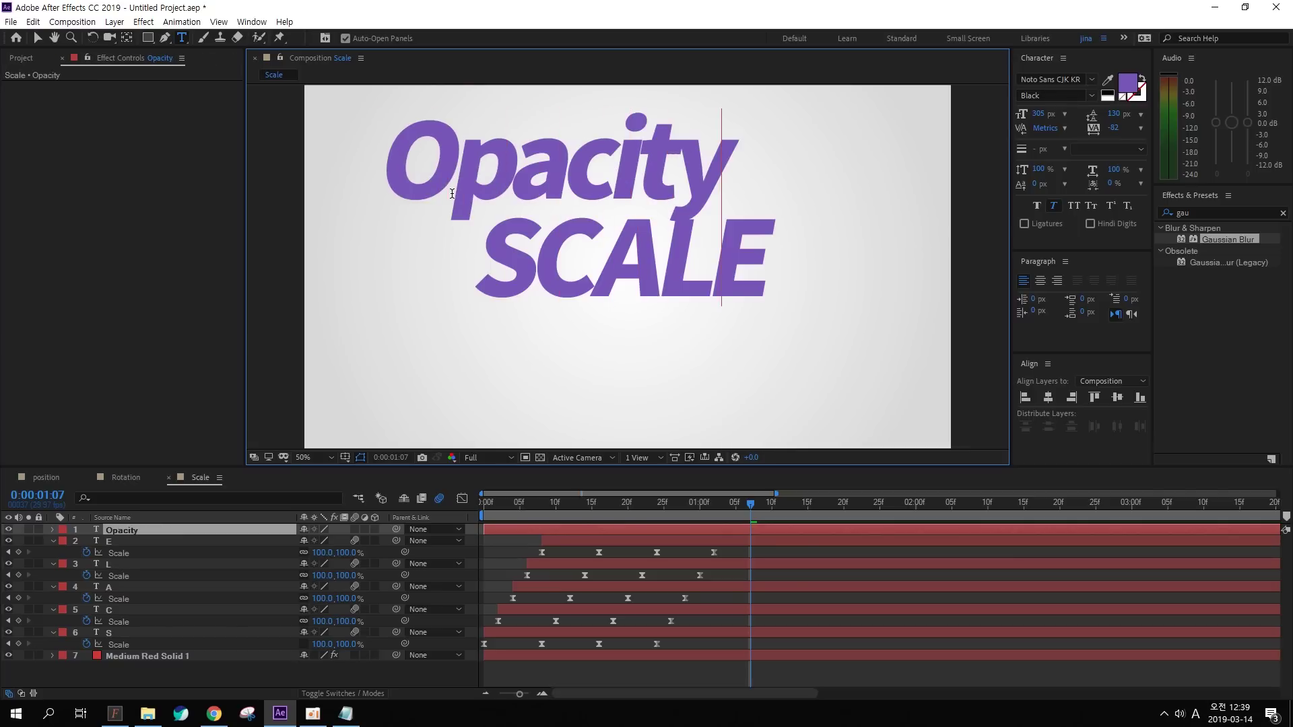
click(45, 41)
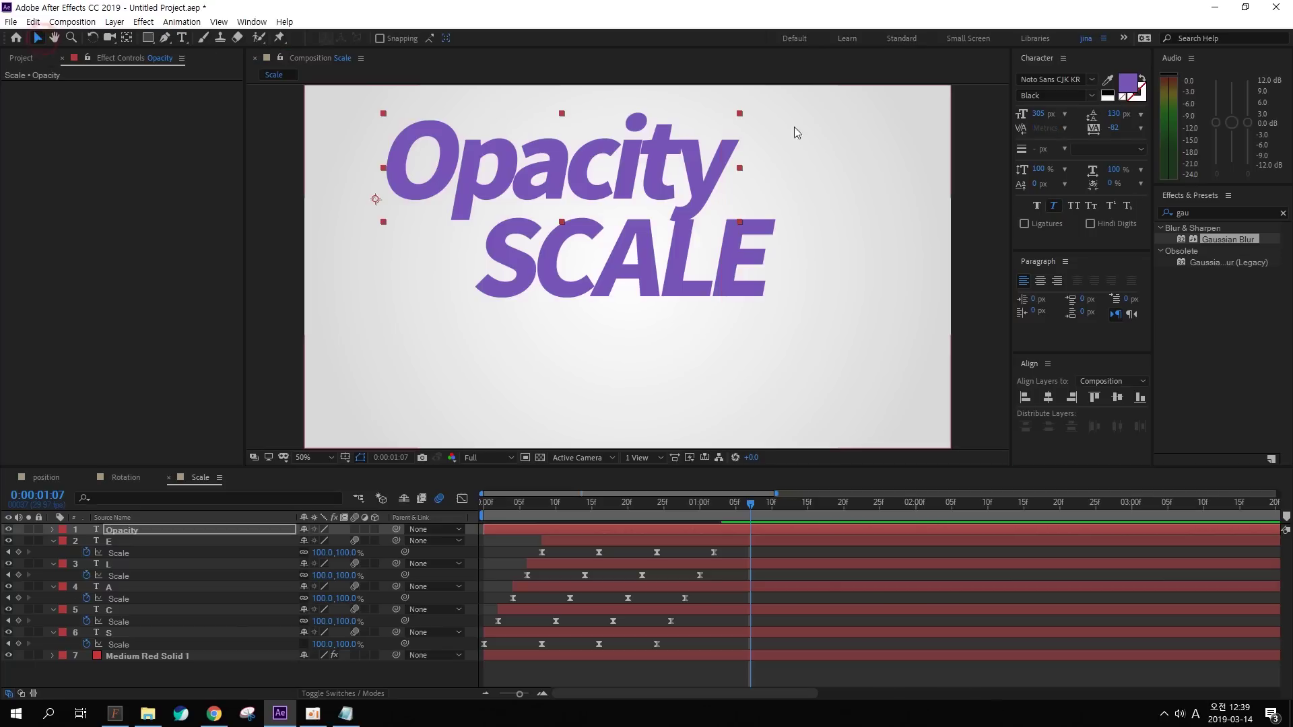
Colour the Opacity text grey, reduce its size to 55 px and place it just beneath the end of SCALE
click(1130, 85)
drag(599, 425, 433, 398)
click(753, 332)
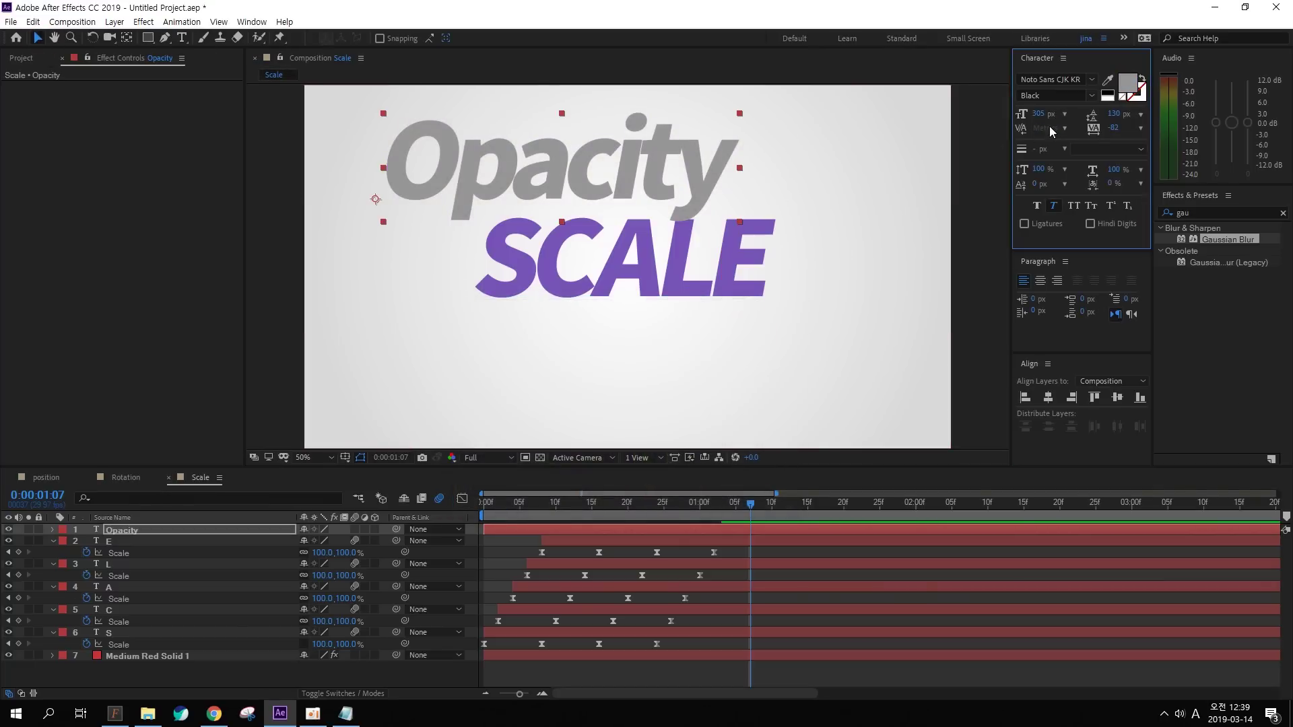
drag(1038, 114, 652, 179)
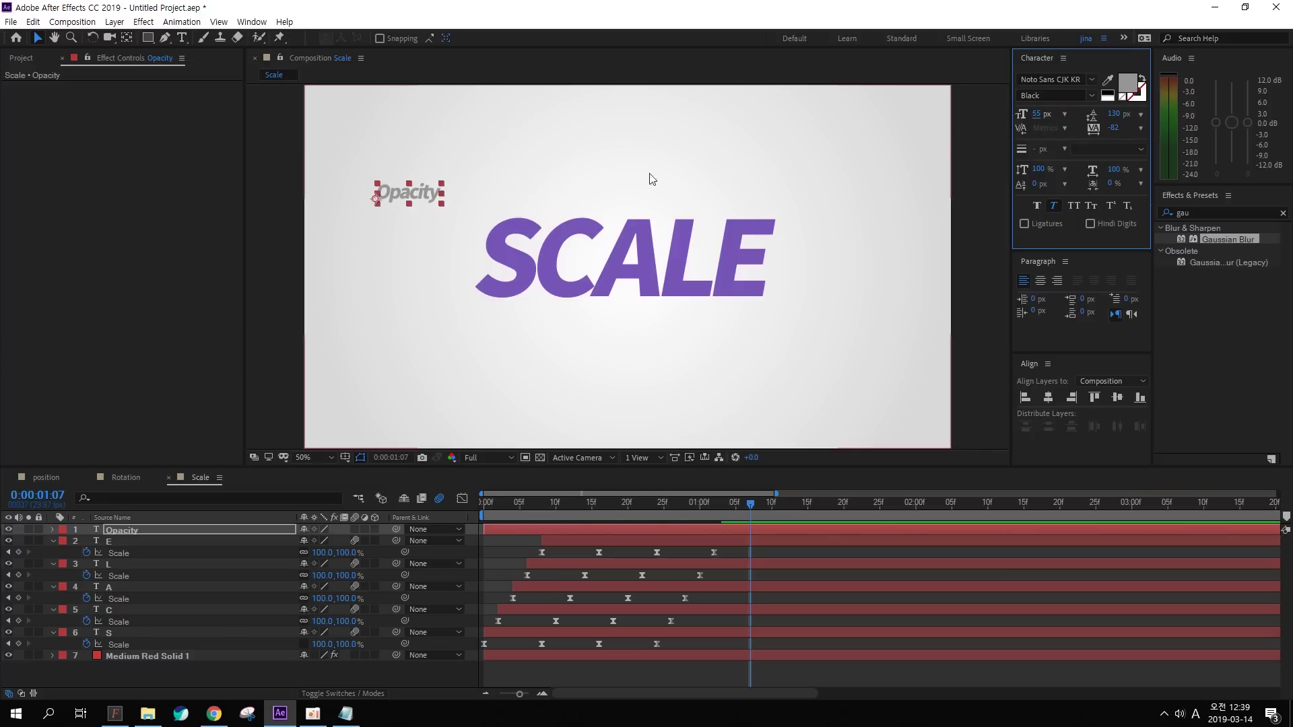
drag(426, 192, 742, 313)
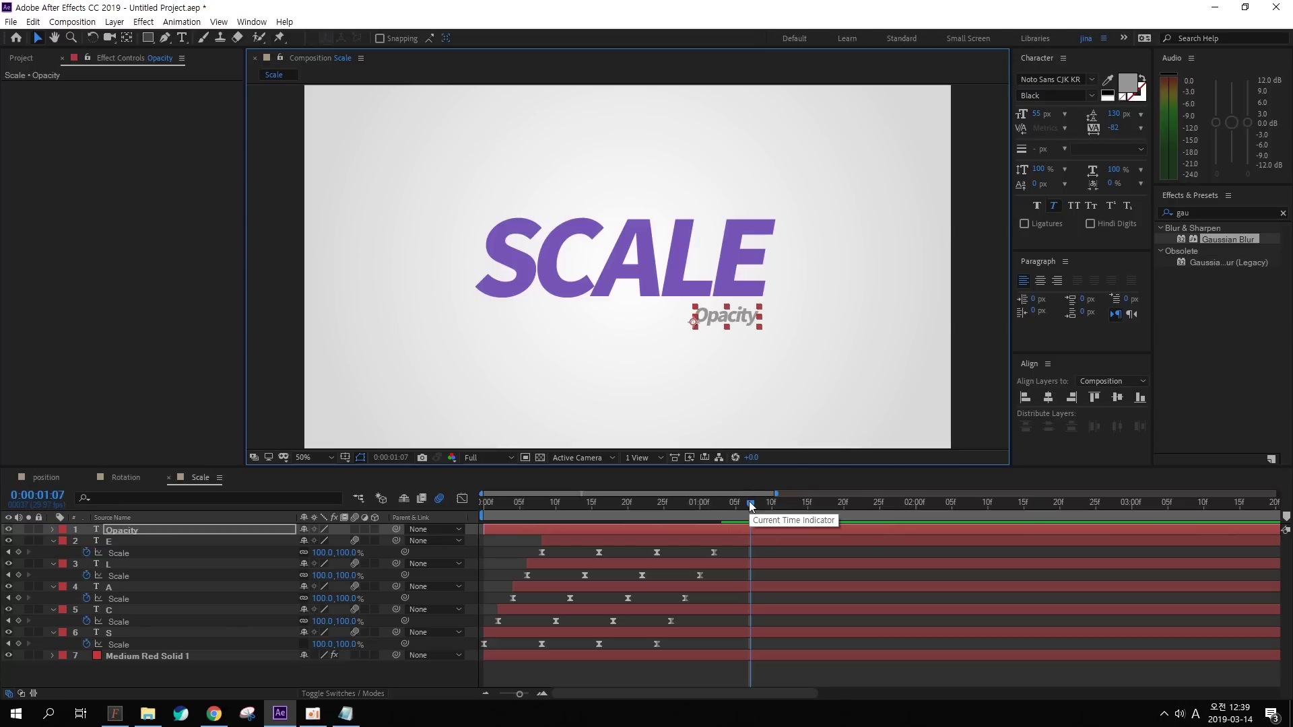
Keyframe the Opacity text layer's opacity from 0% at 0:00:00:23 to 100% at 0:00:01:02
drag(748, 503, 645, 501)
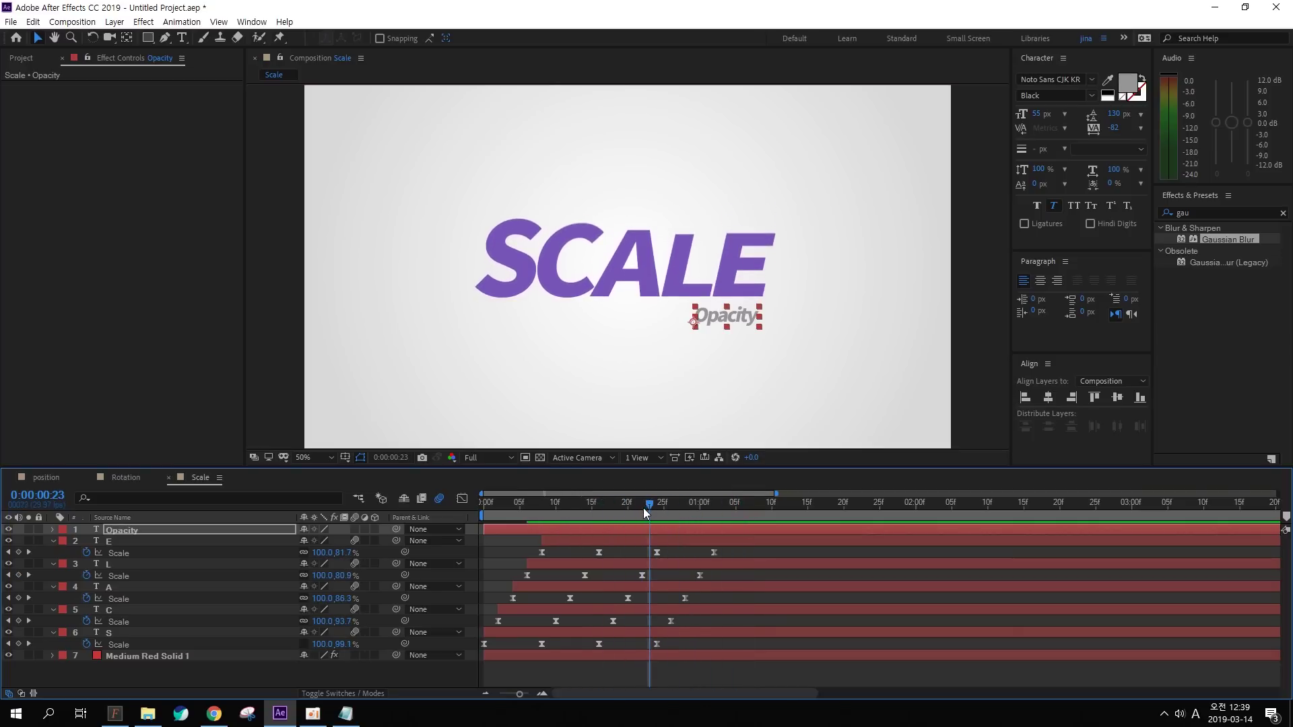
key(t)
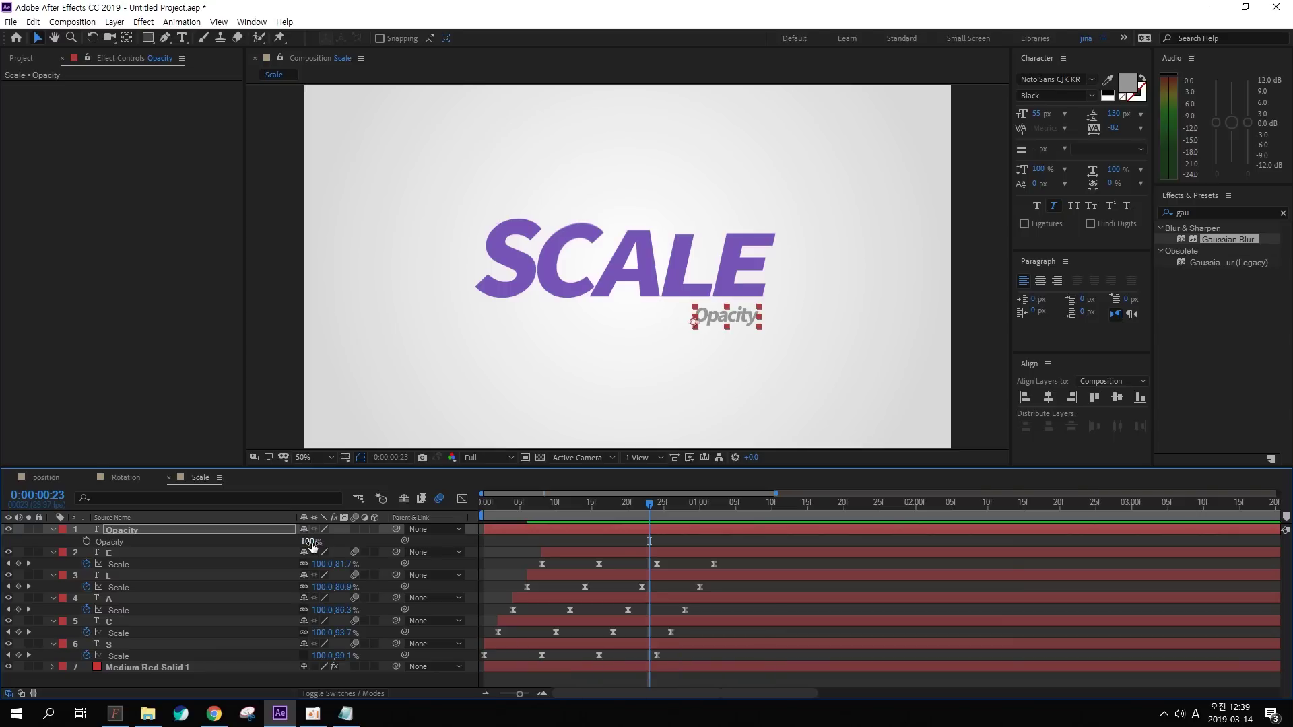
text(0)
key(Return)
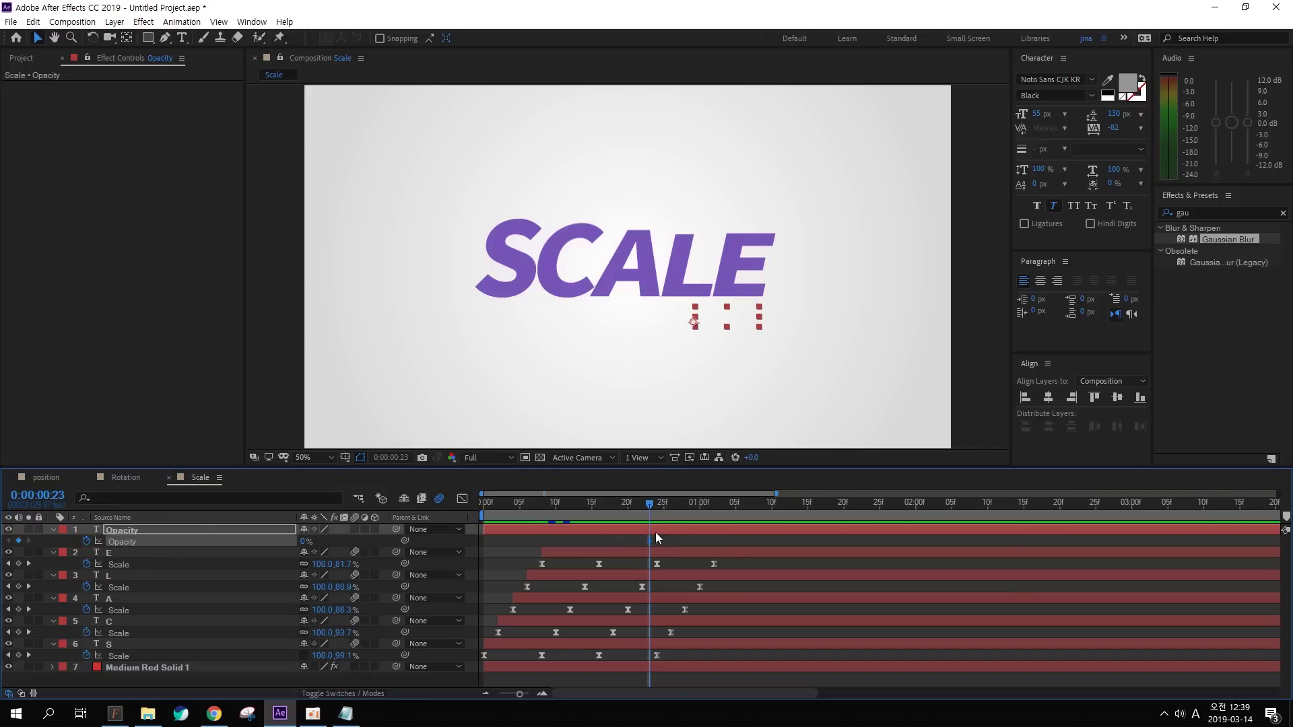
mouse_move(648, 502)
mouse_down()
mouse_move(612, 499)
mouse_move(649, 496)
mouse_up()
drag(656, 509, 710, 508)
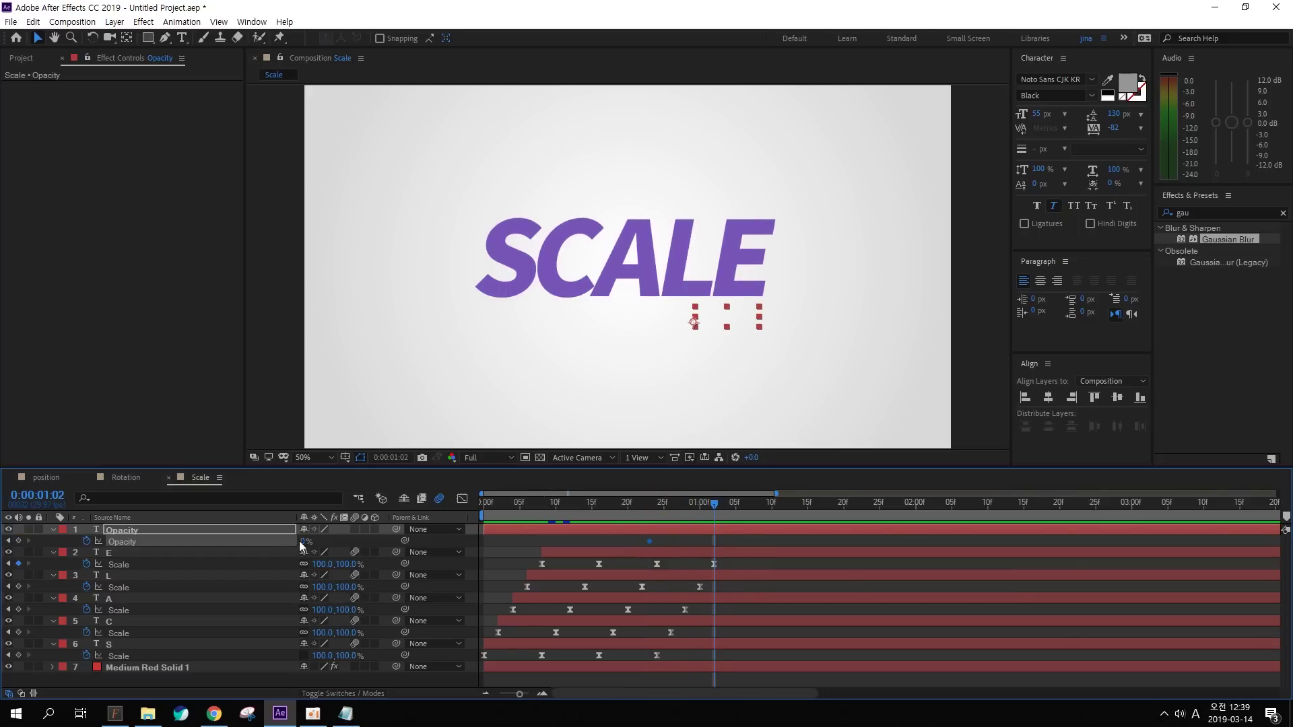
drag(305, 541, 516, 540)
Preview the composition from the start to check the Opacity text's fade-in
drag(676, 506, 485, 506)
key(space)
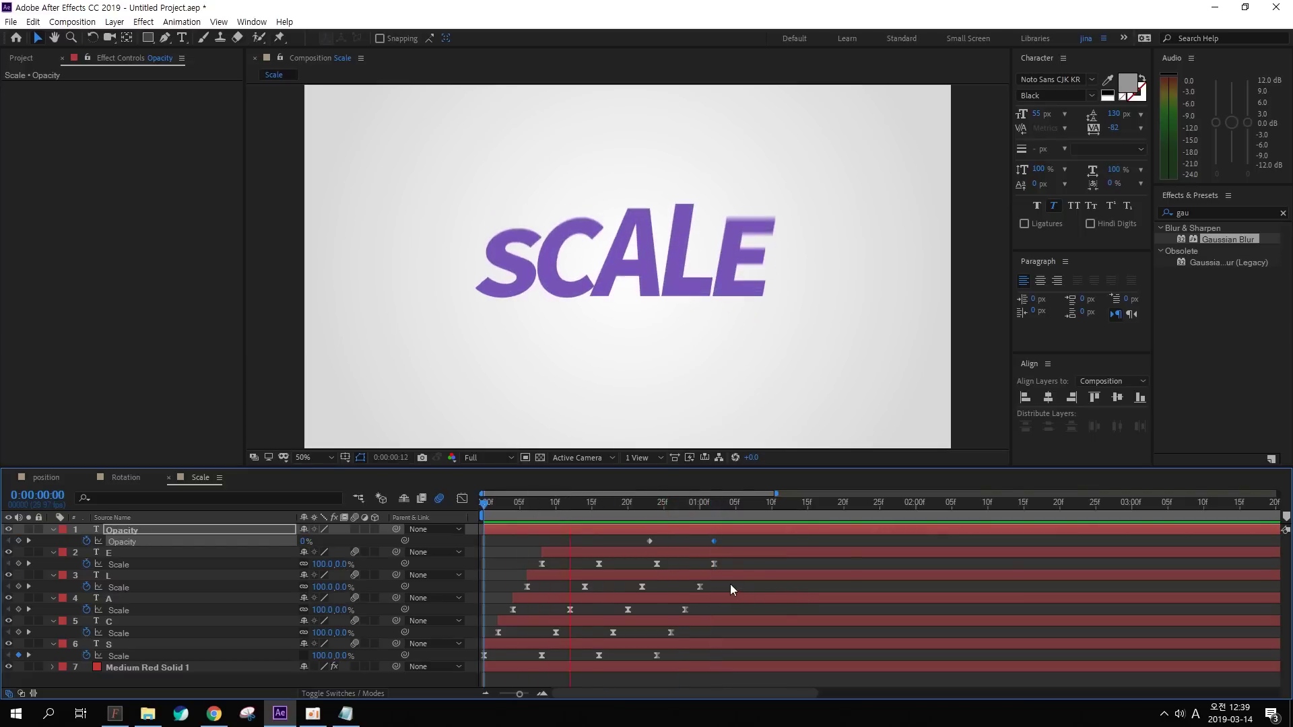
key(space)
key(Home)
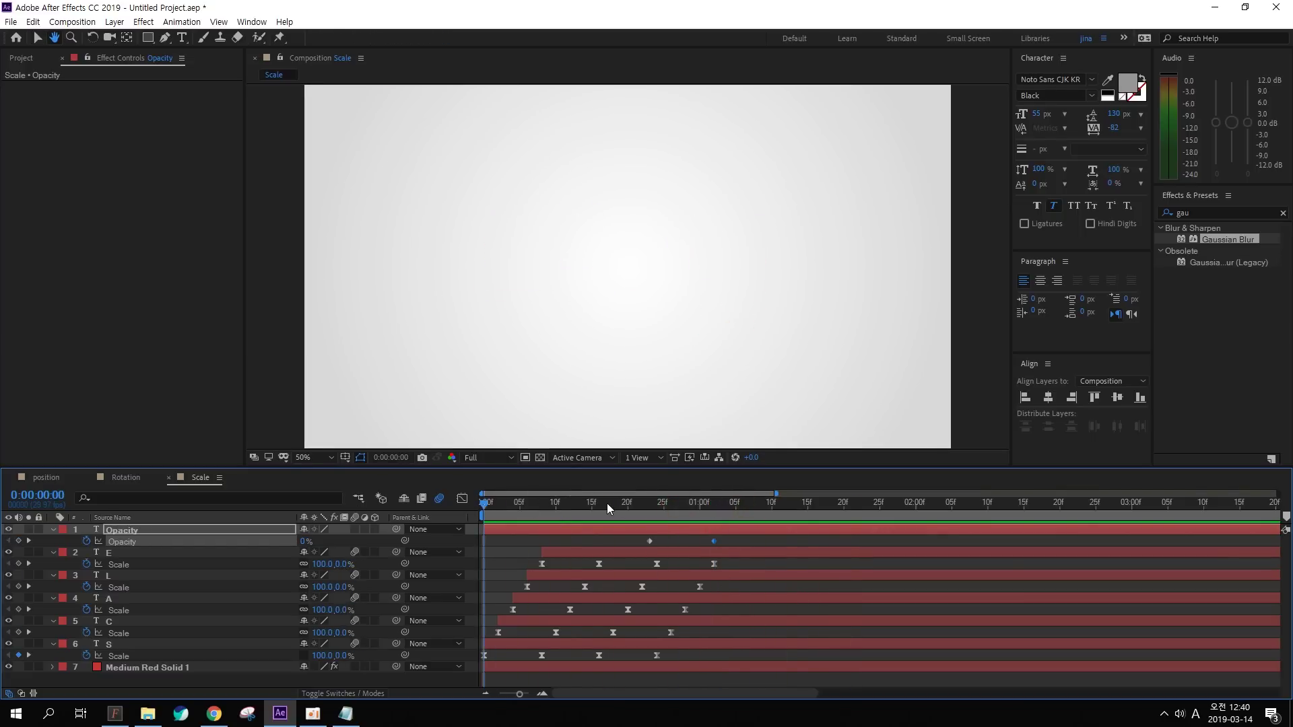
key(space)
key(space)
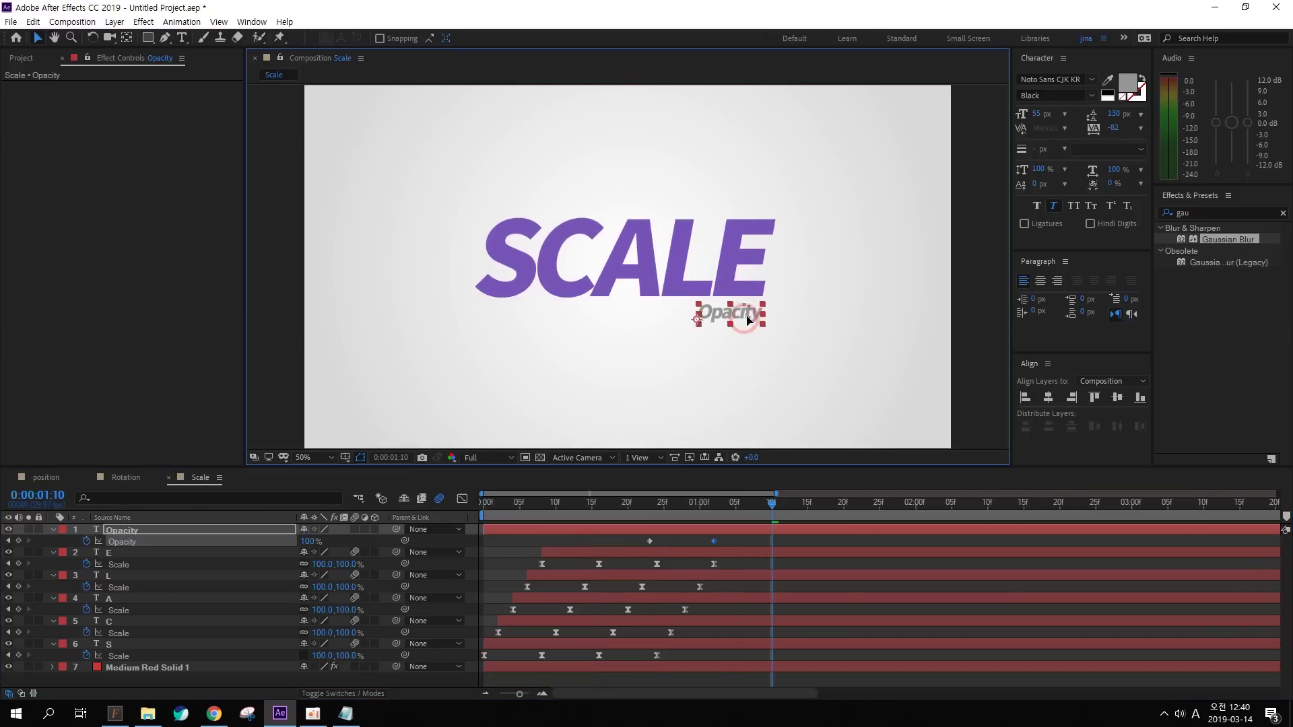
Shift the Opacity layer's first opacity keyframe to frame 24, matching E's third Scale keyframe, and scrub through the fade
click(716, 506)
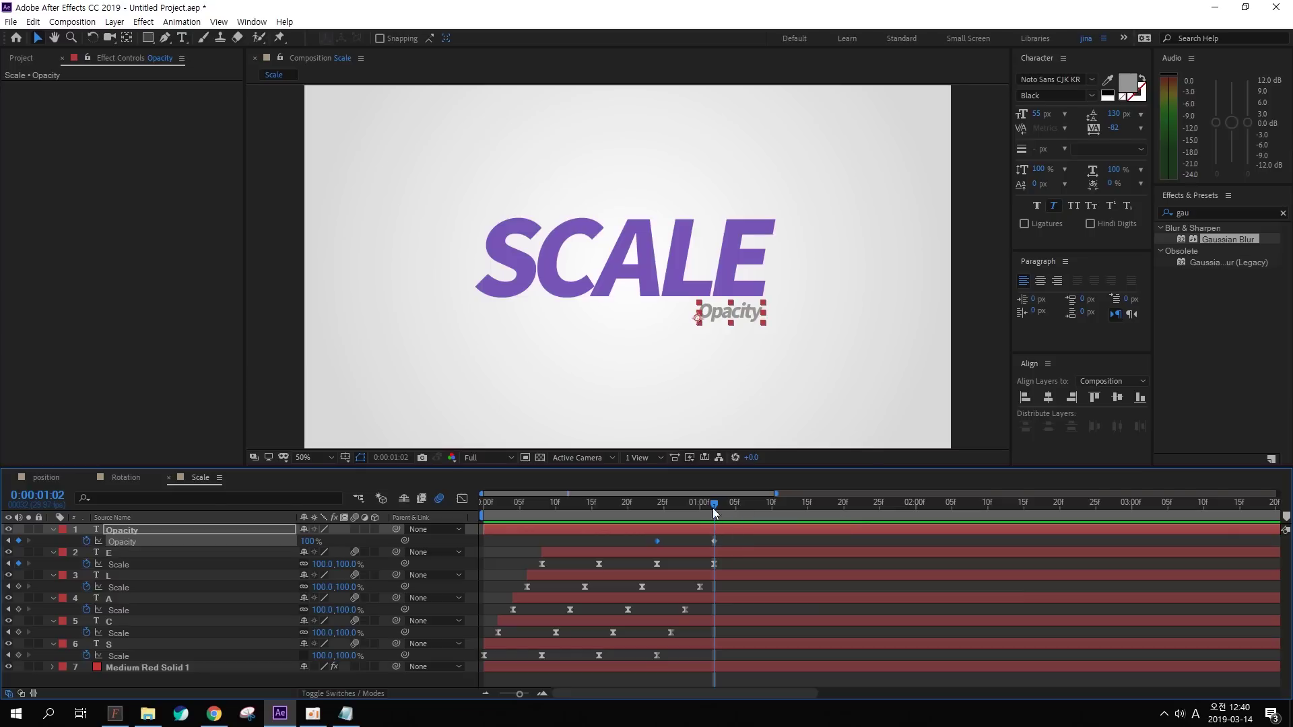
drag(705, 526, 718, 670)
drag(484, 502, 701, 504)
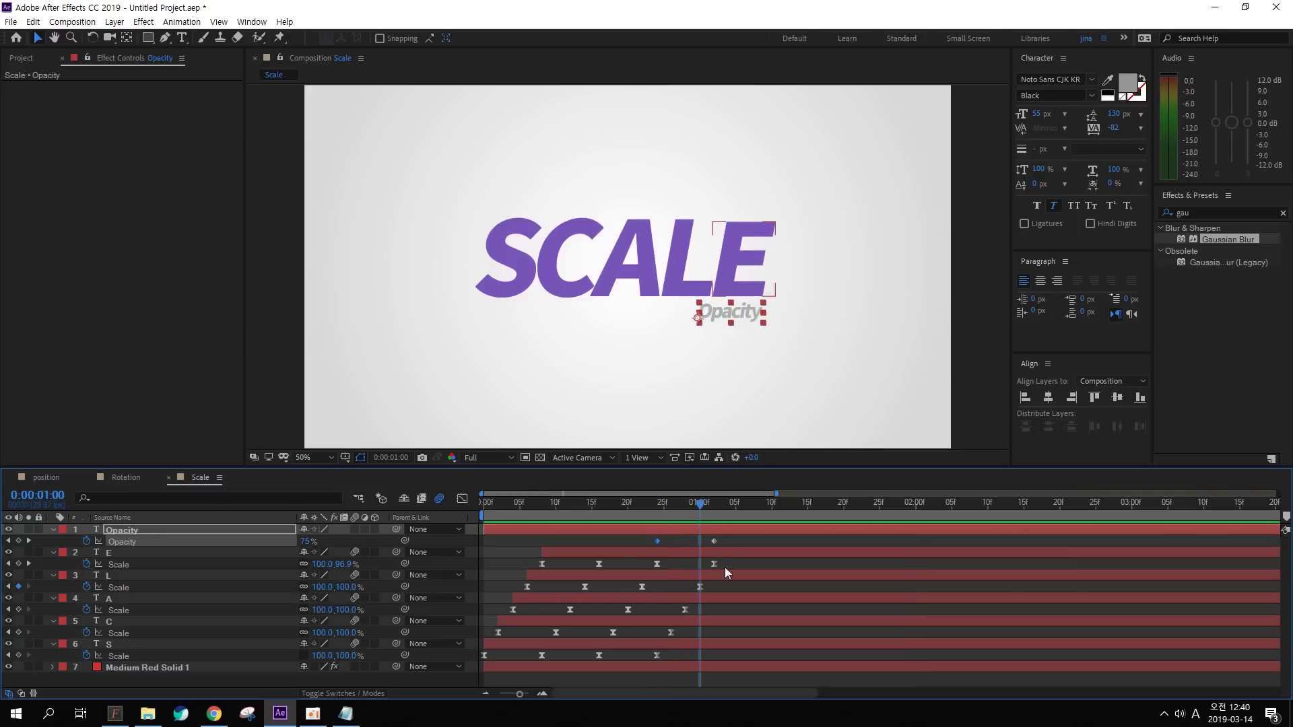
Shorten the Scale composition's duration to 2 seconds in its composition settings
click(916, 504)
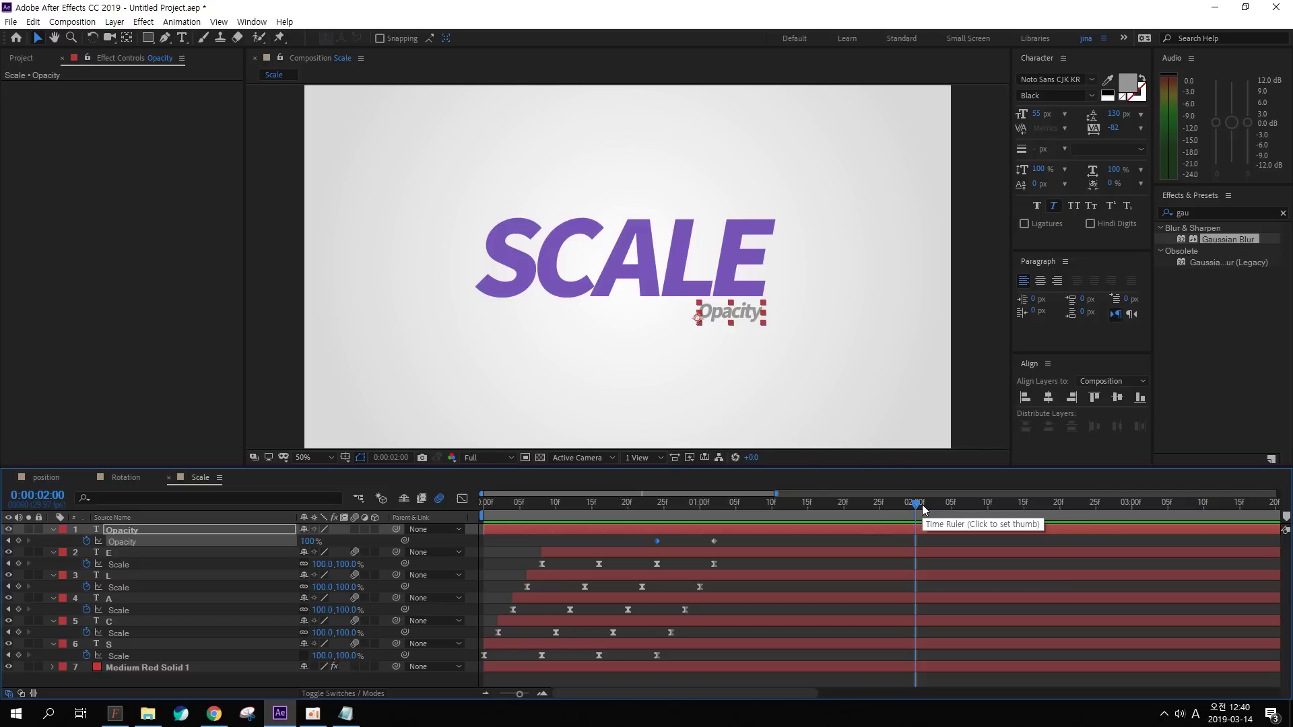
key(ctrl+k)
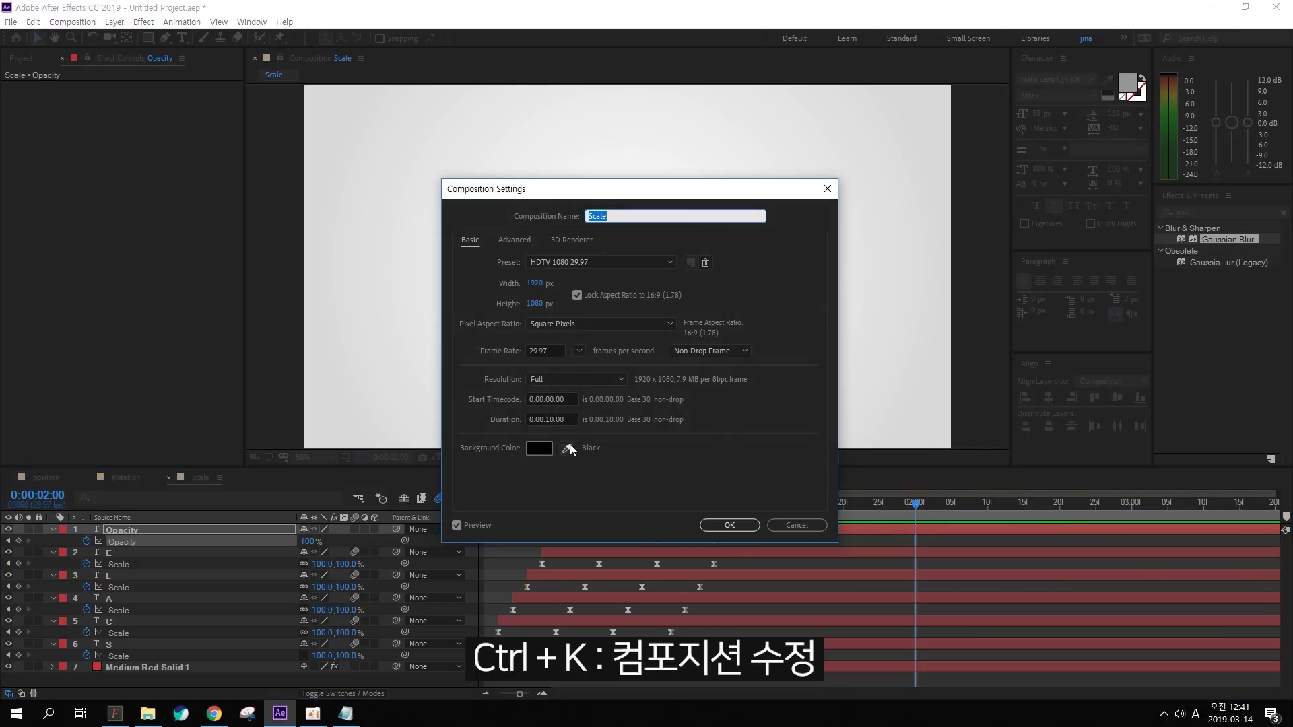
click(571, 423)
text(2.)
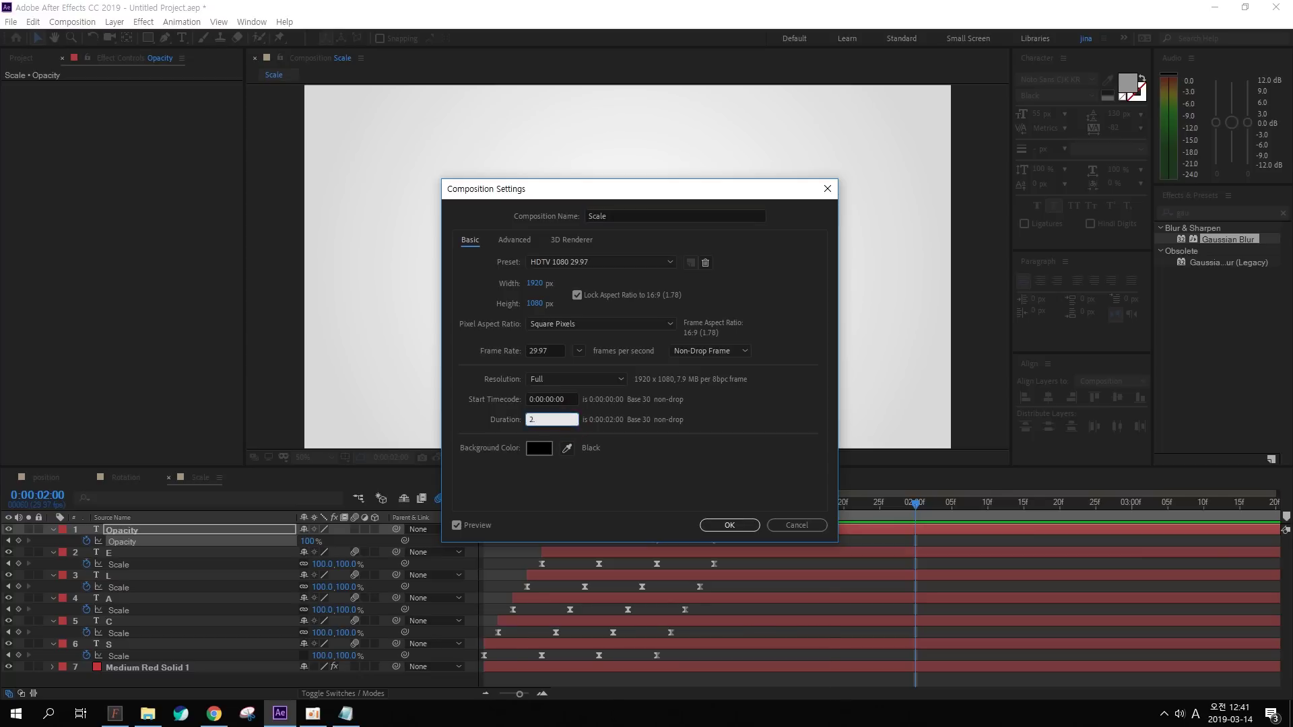
key(Return)
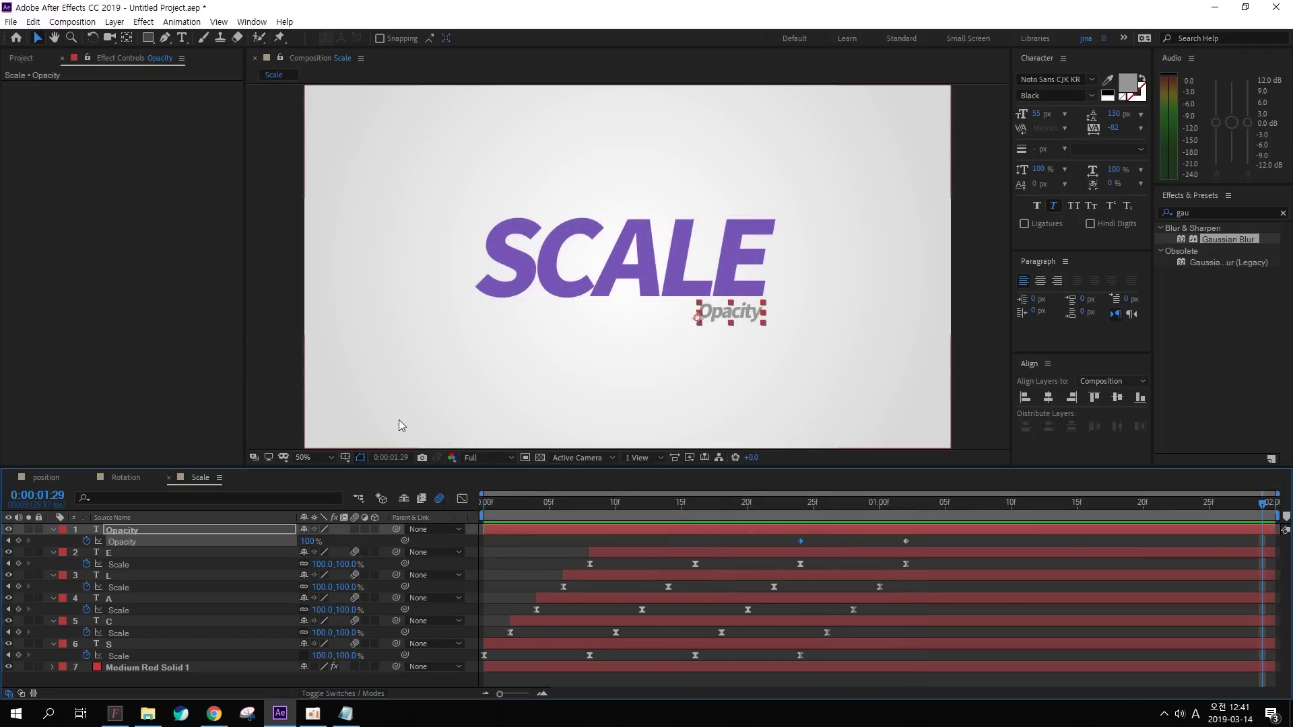
Play the position composition and open the Rotation composition for review
key(Home)
click(46, 477)
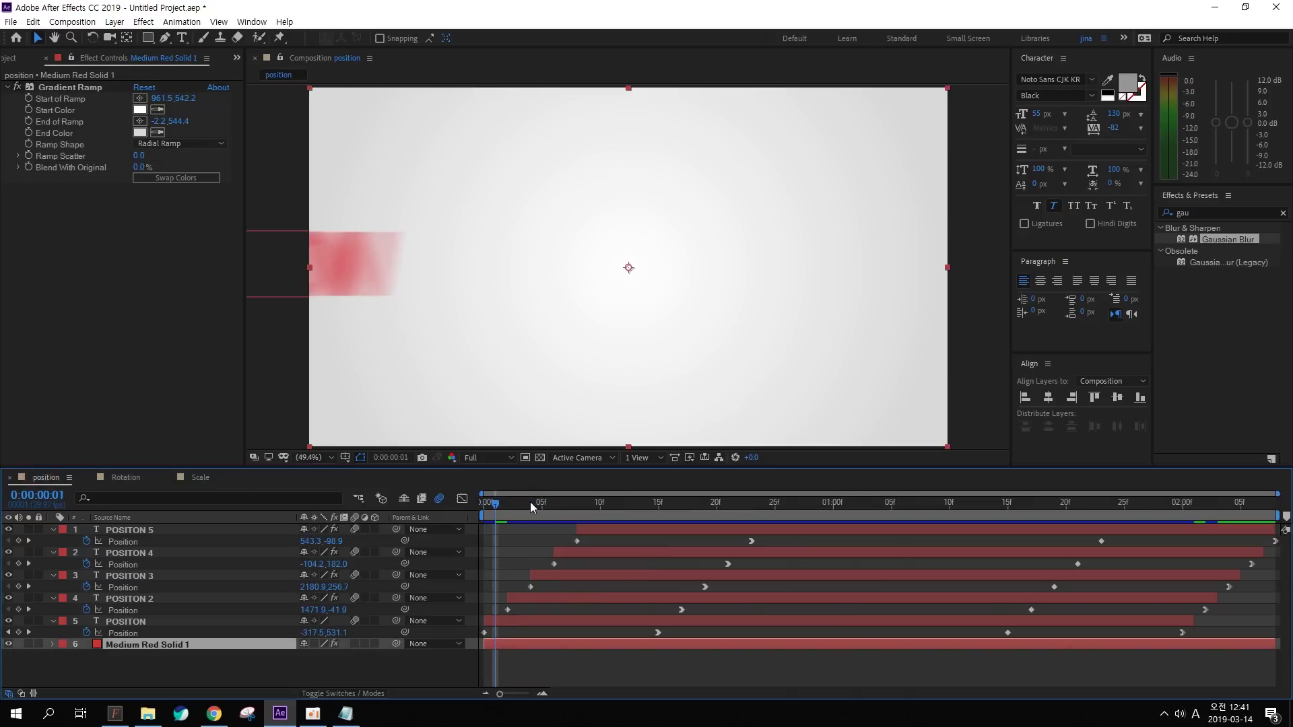
key(space)
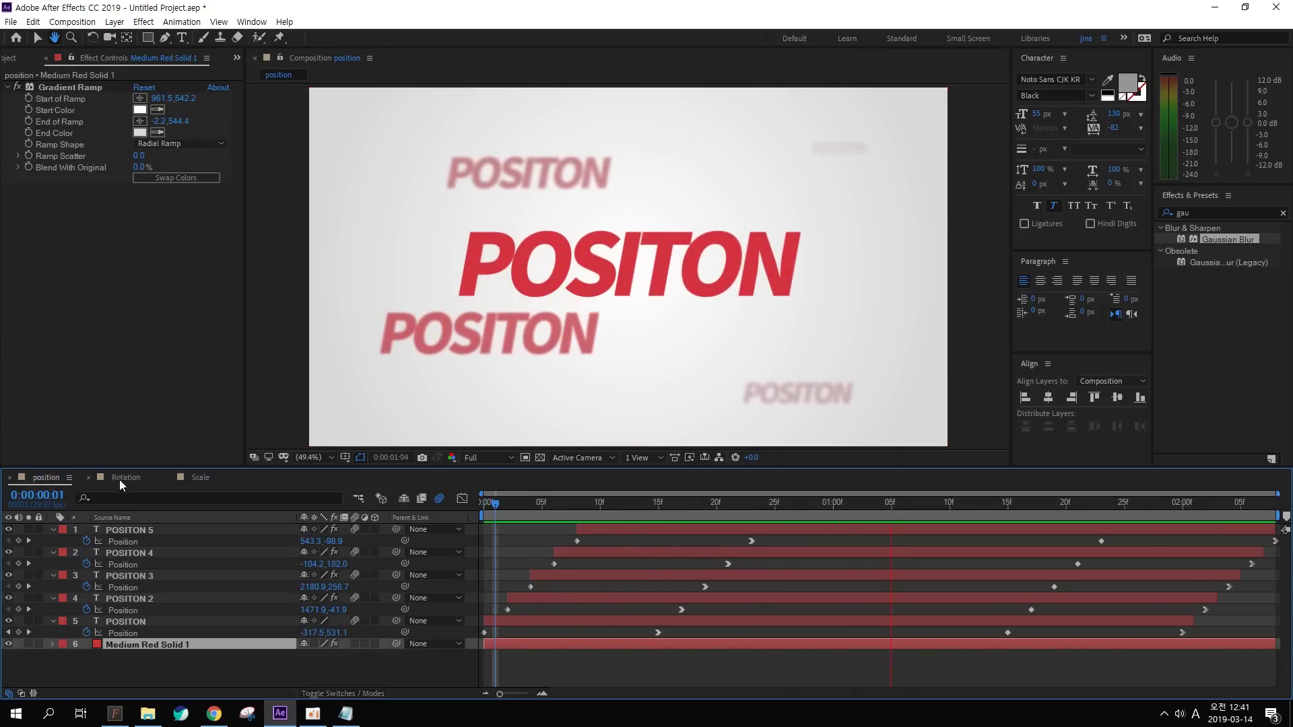
click(126, 477)
Return to the Scale composition, scrub through it and play it from the start
click(200, 477)
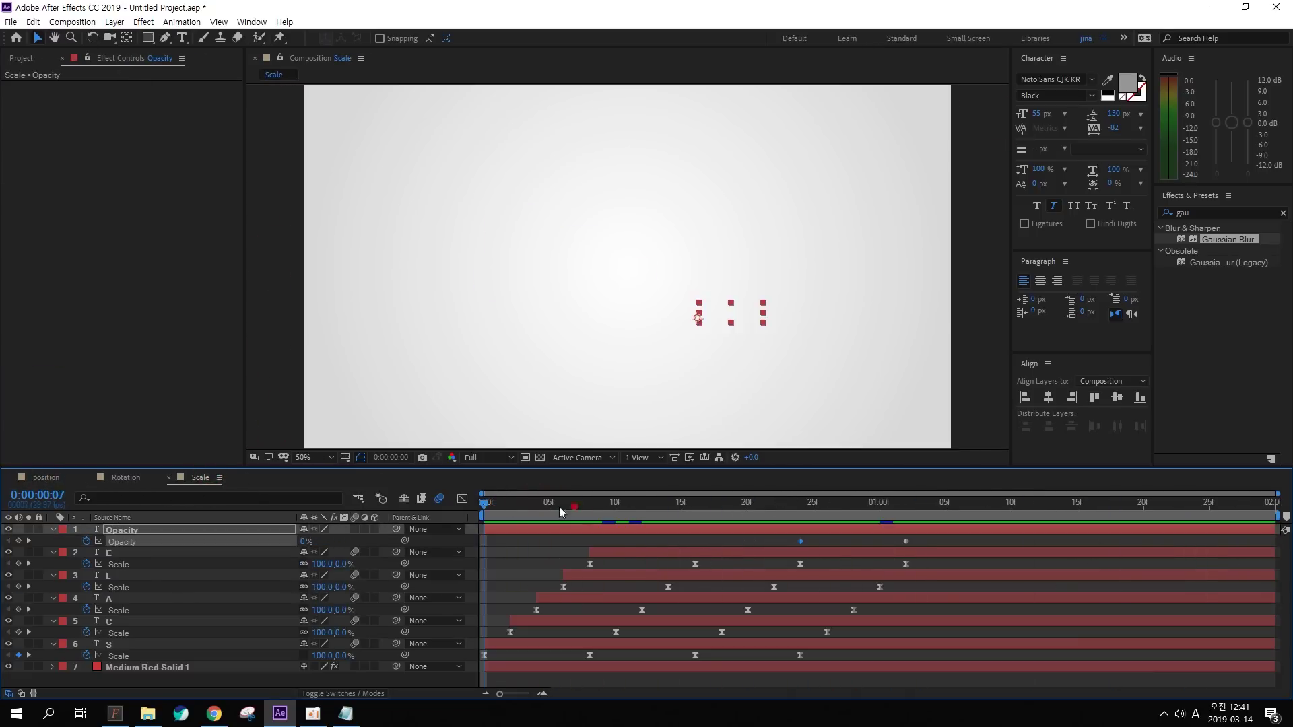
drag(559, 506, 990, 507)
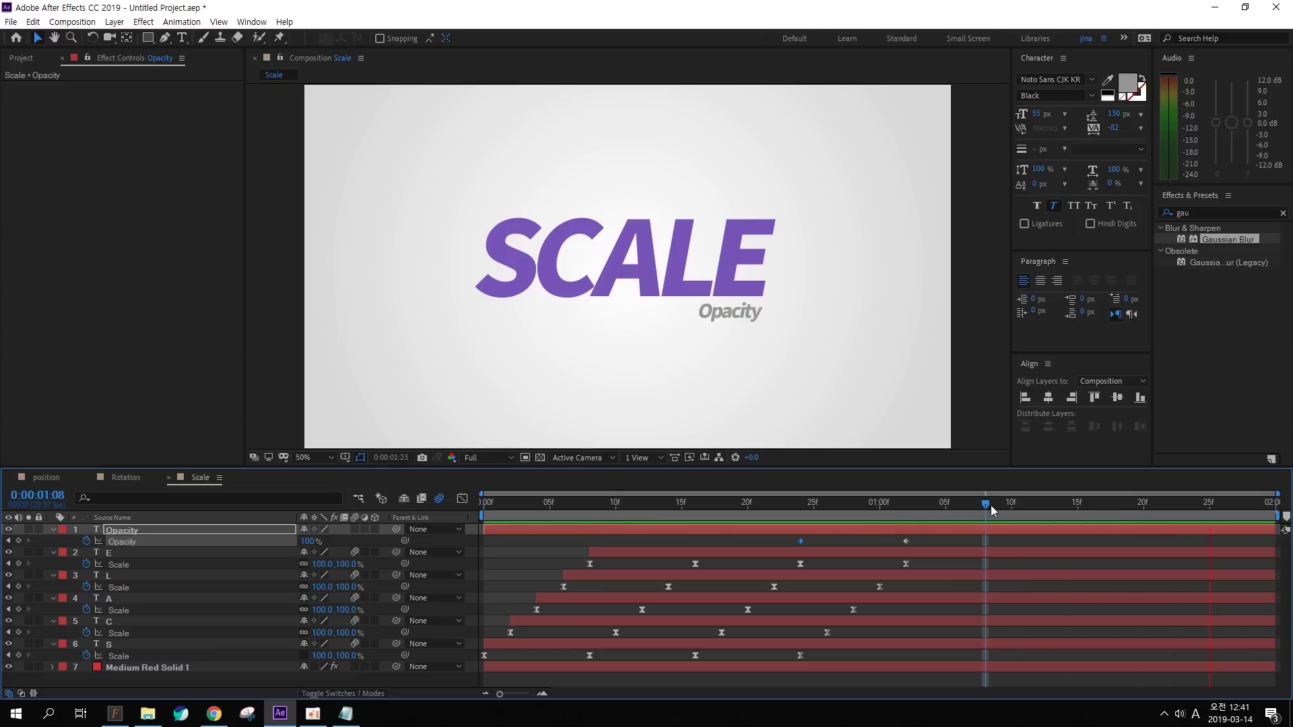
key(Home)
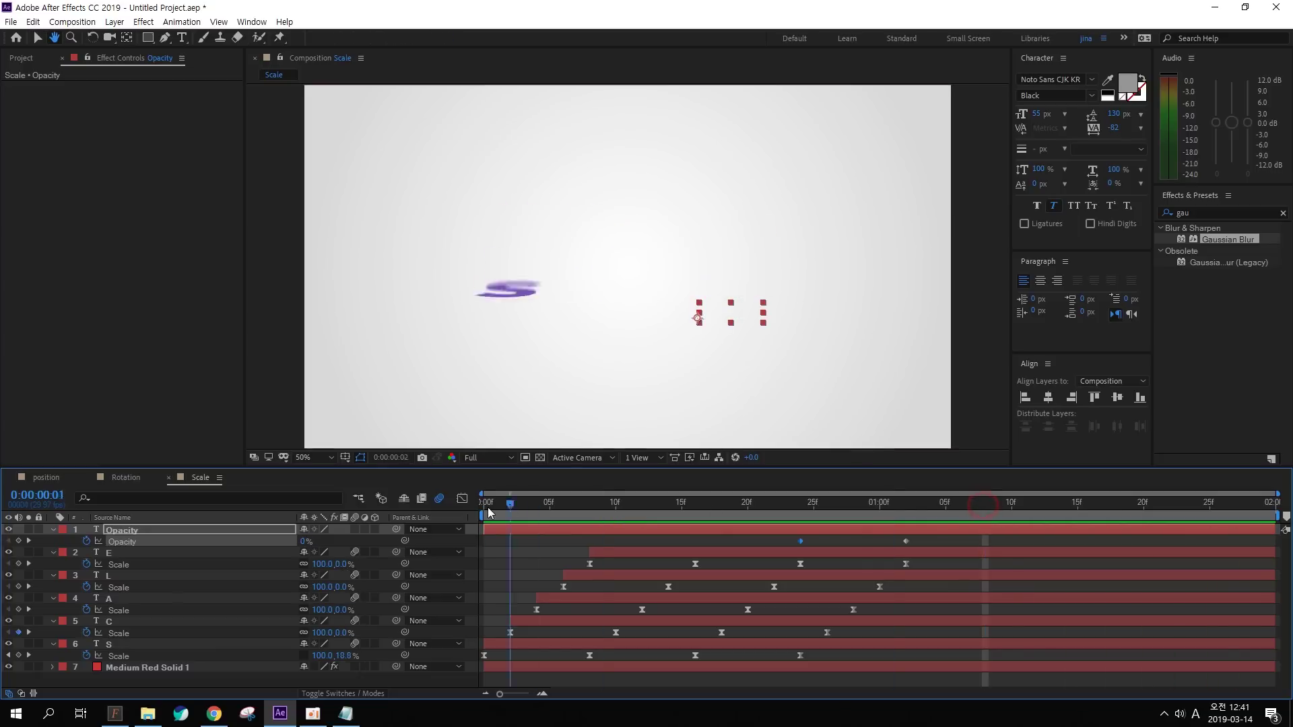
key(space)
key(space)
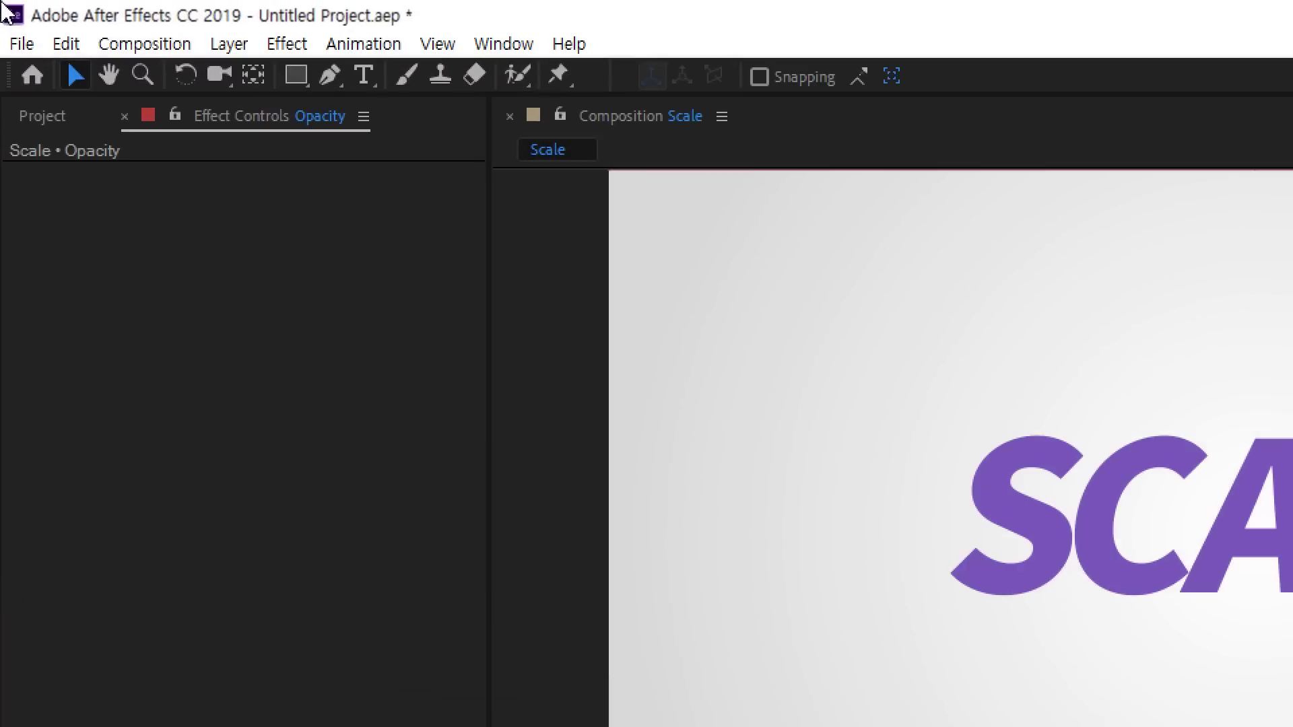
Create a new composition named All with a duration of 10 seconds
click(81, 21)
click(184, 74)
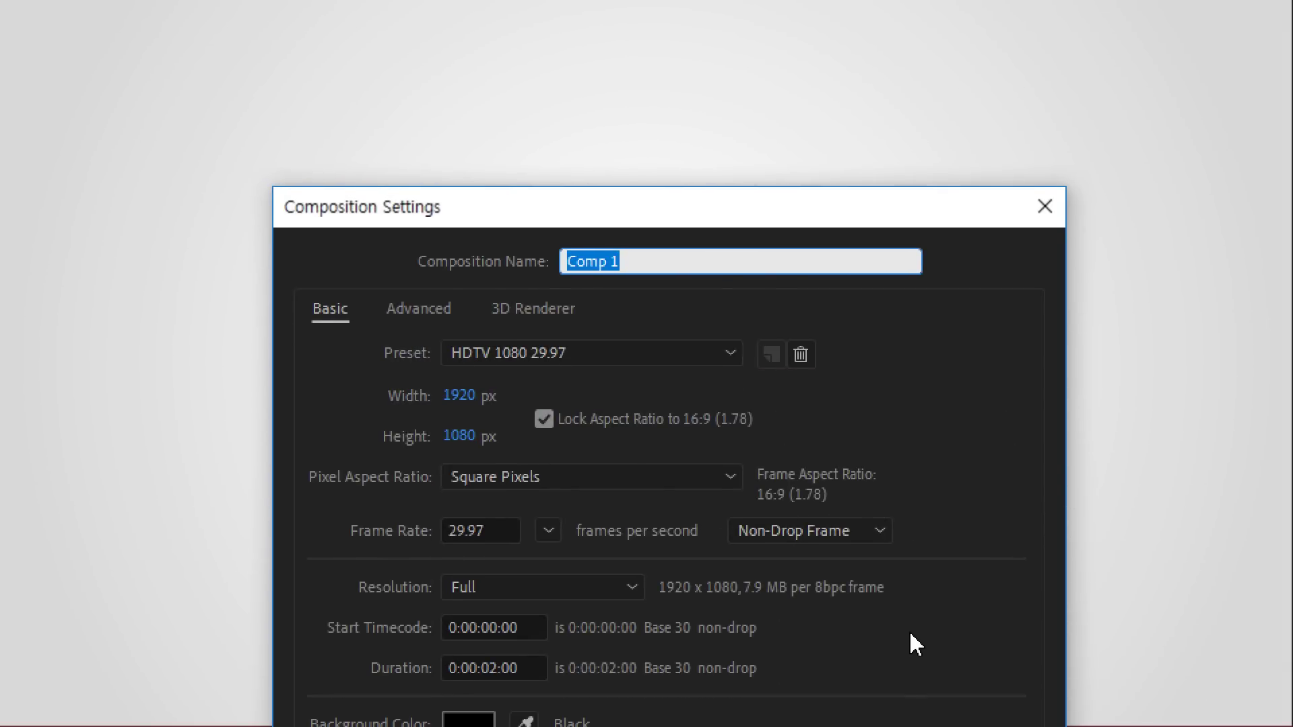
text(All)
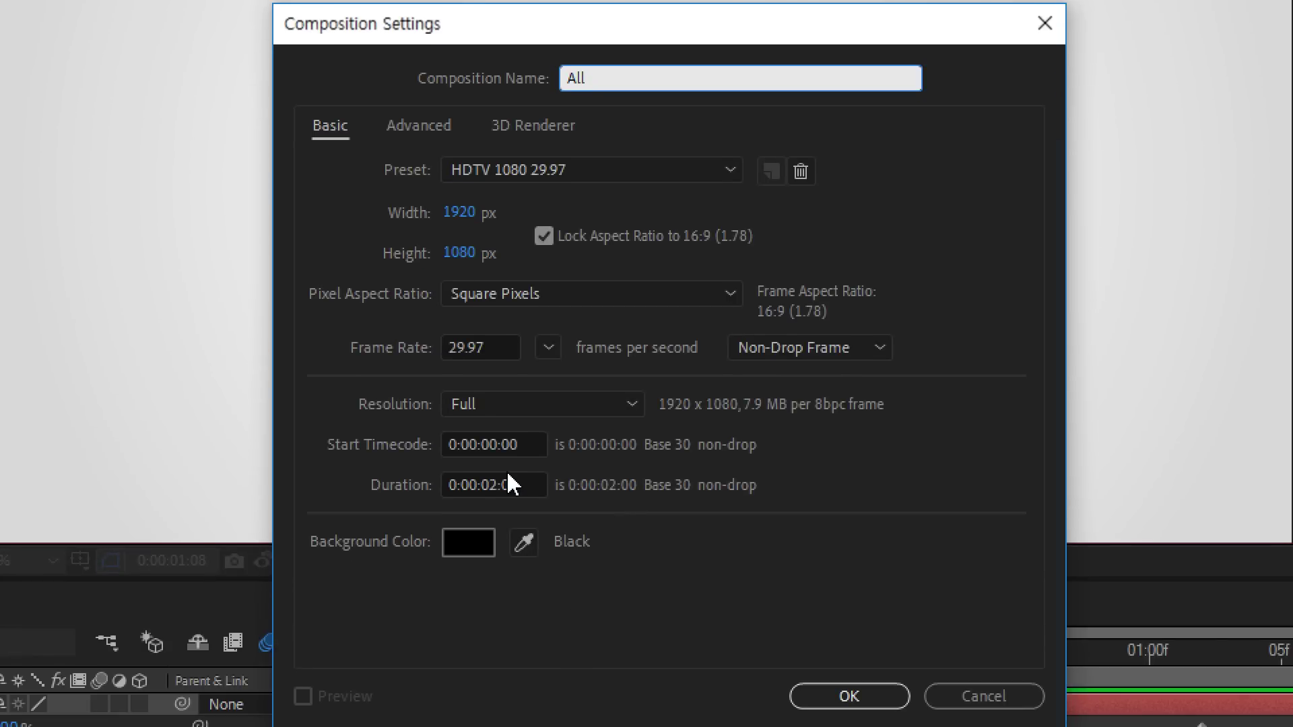
click(509, 479)
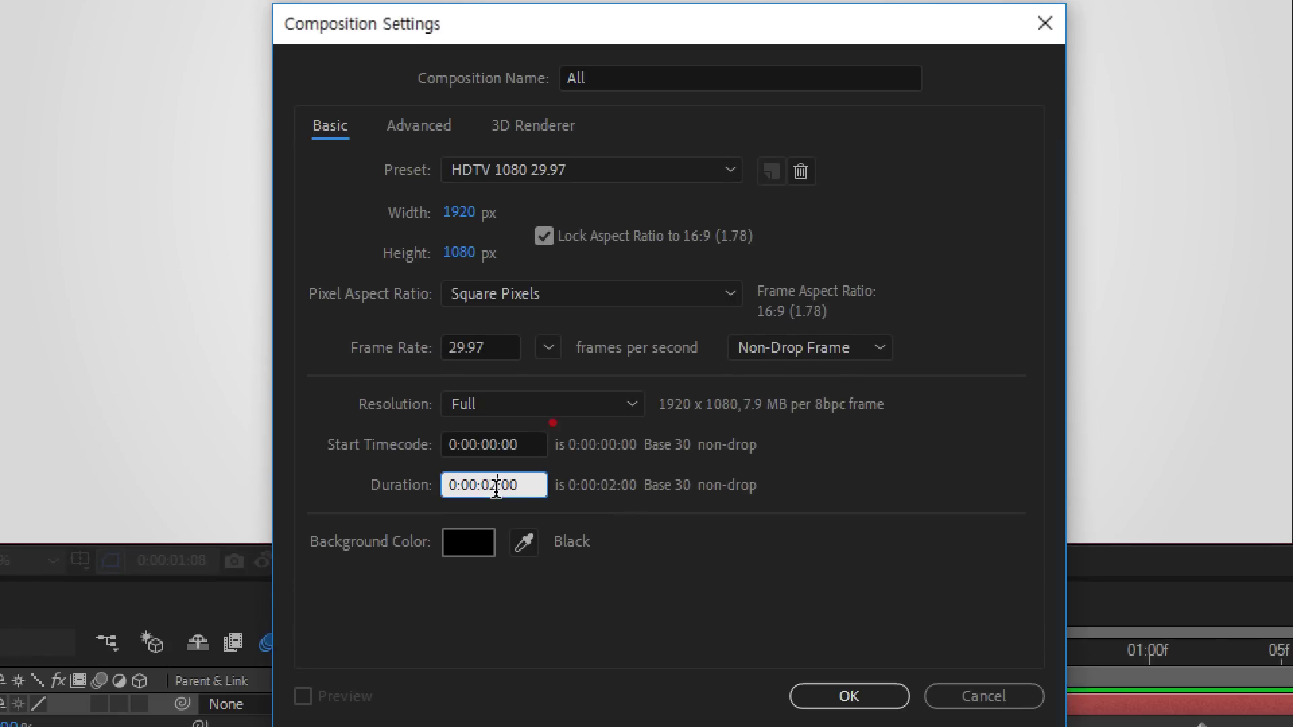
key(BackSpace)
key(BackSpace)
text(10)
key(Return)
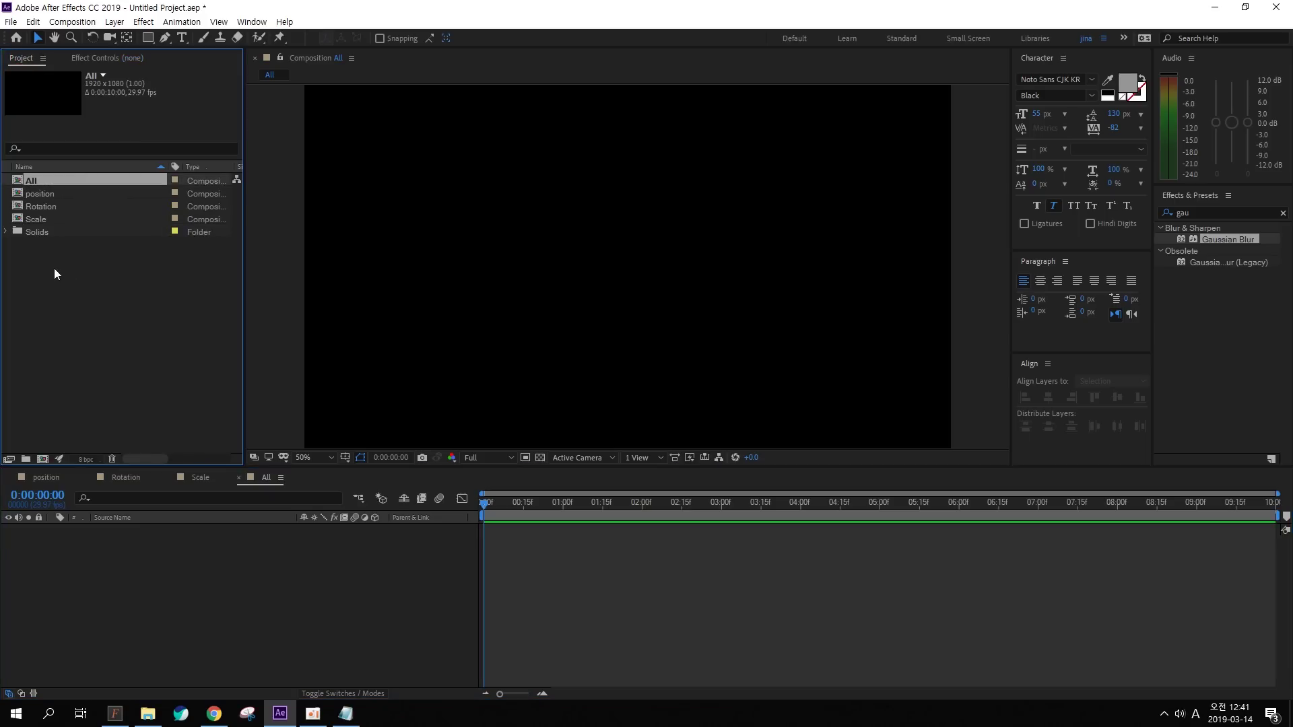
click(54, 268)
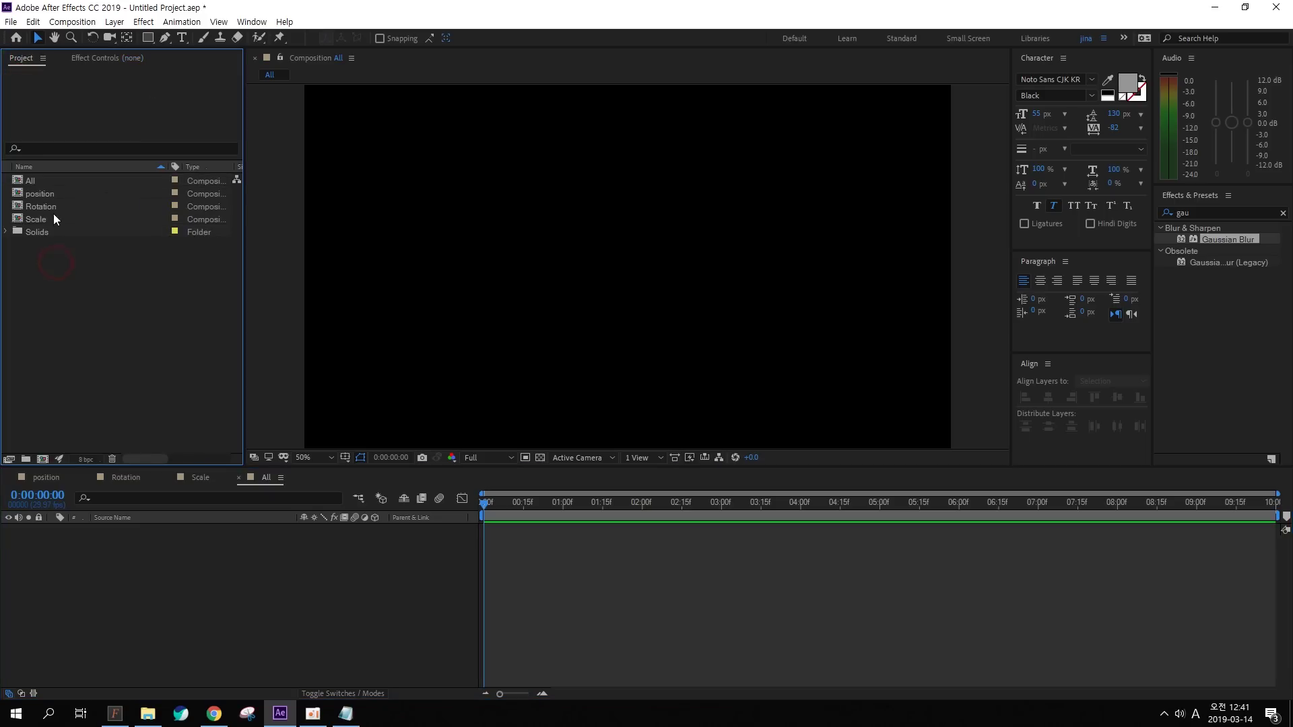
click(50, 219)
ctrl+click(50, 206)
ctrl+click(50, 195)
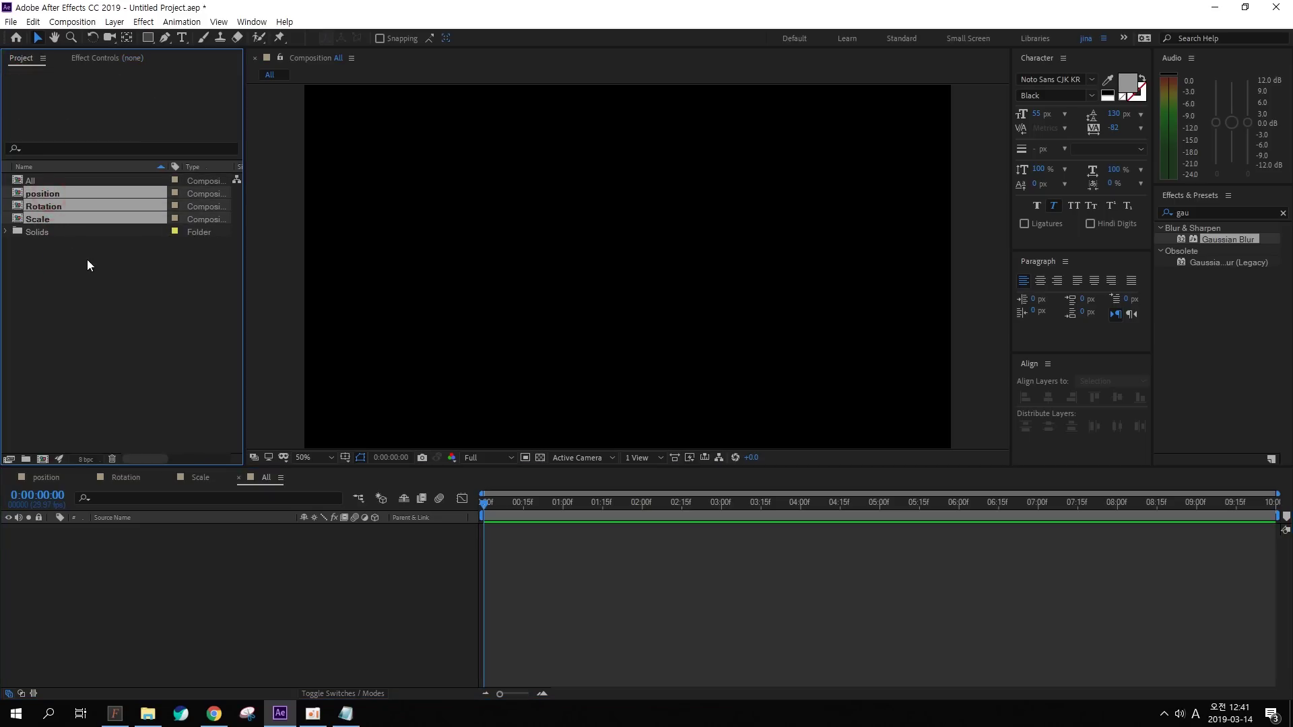
click(87, 260)
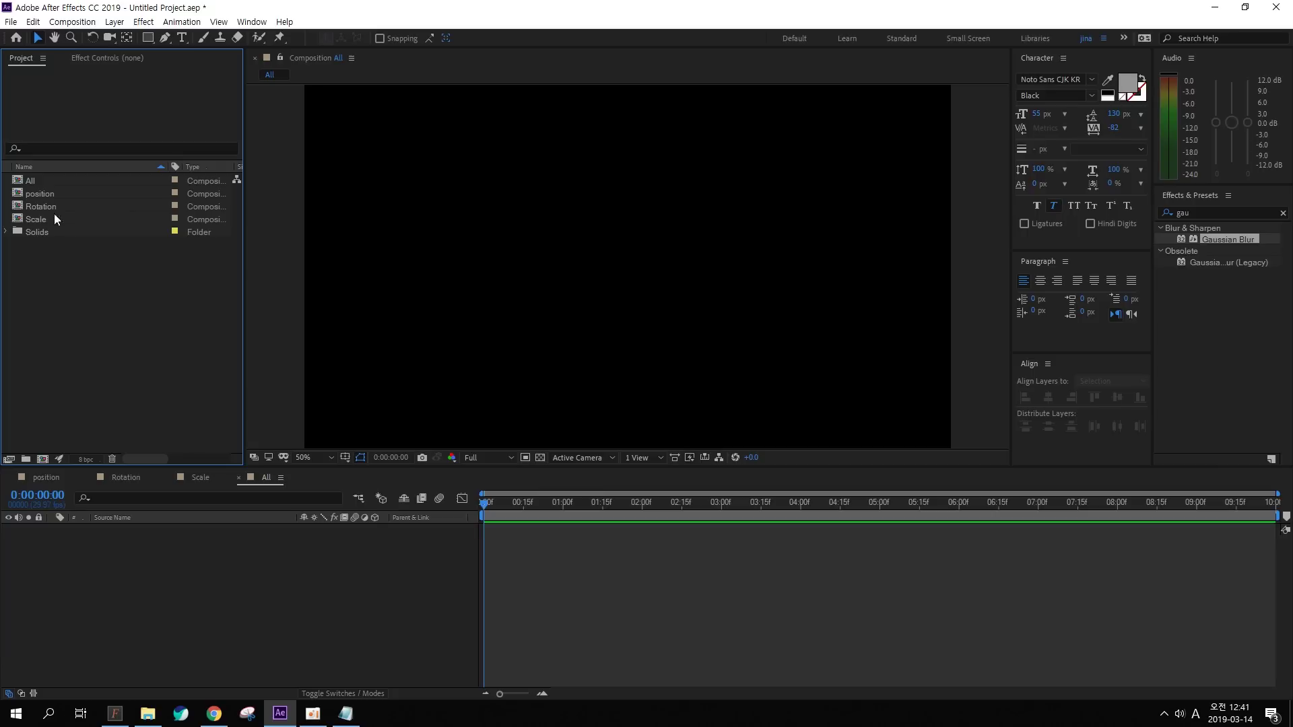
drag(42, 195, 108, 560)
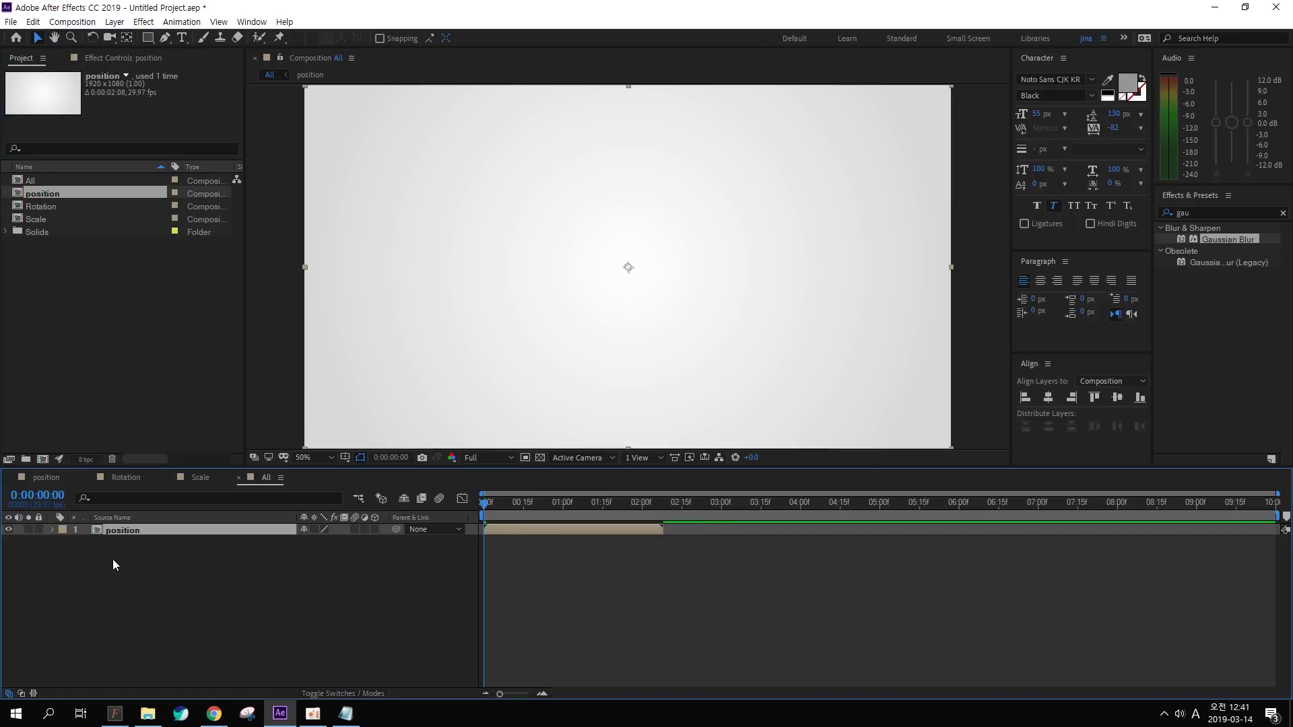
key(Delete)
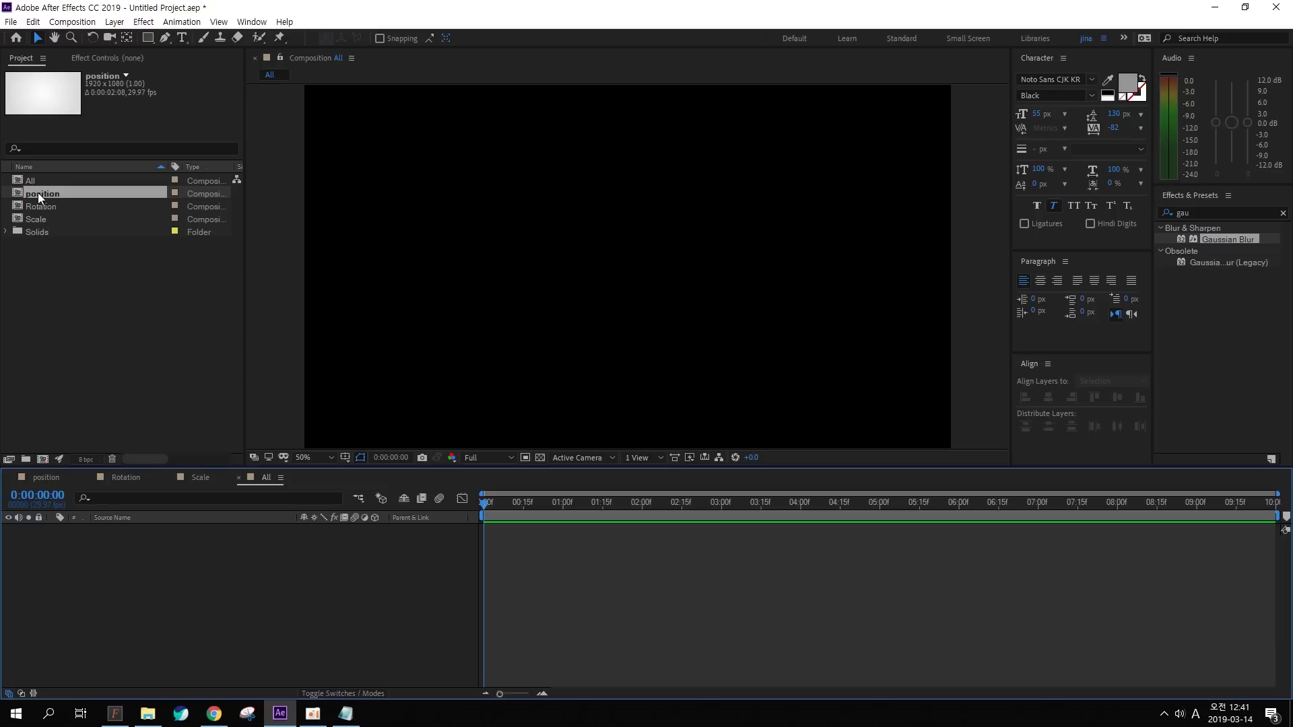
Add the position composition as a layer at the start of the All timeline and preview it
drag(38, 194, 155, 552)
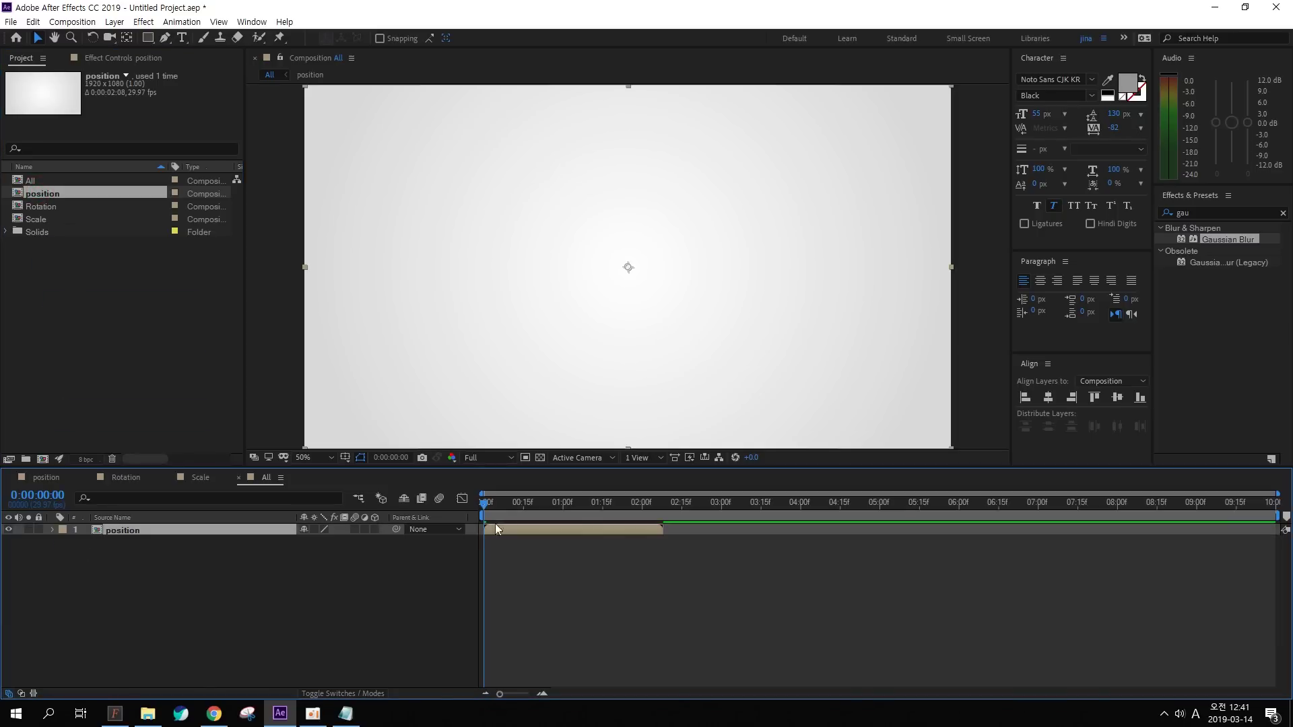
key(space)
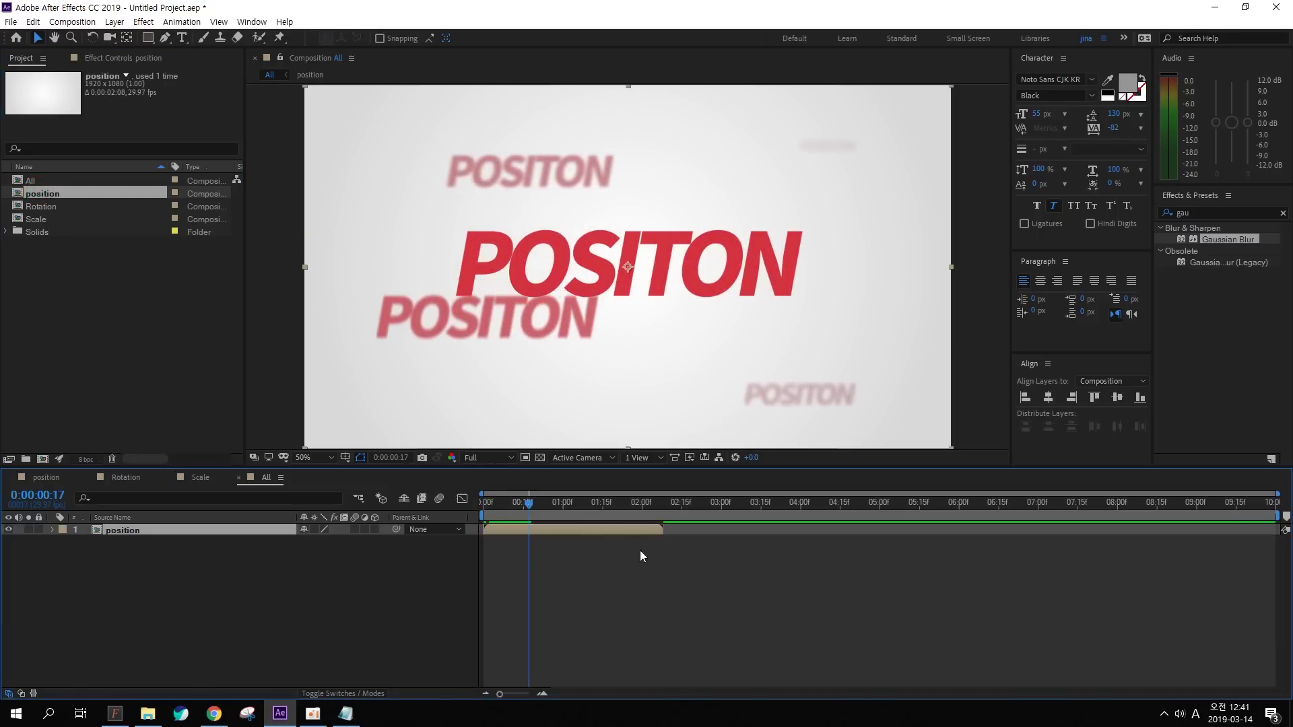
drag(535, 503, 487, 506)
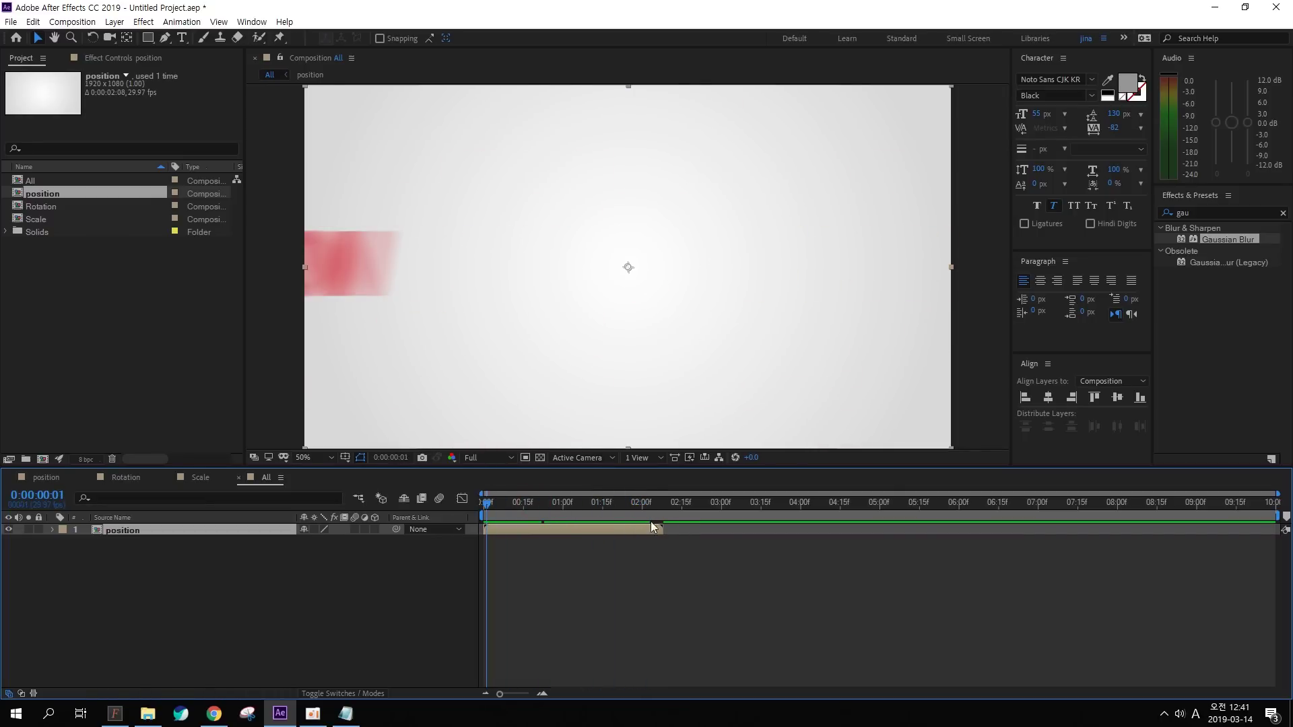
Stack Rotation from about 2 seconds and Scale from about 0:00:04:11 above position, each overlapping the preceding layer's end, and play the sequence from the start
mouse_move(658, 505)
mouse_down()
mouse_move(494, 510)
mouse_move(641, 513)
mouse_up()
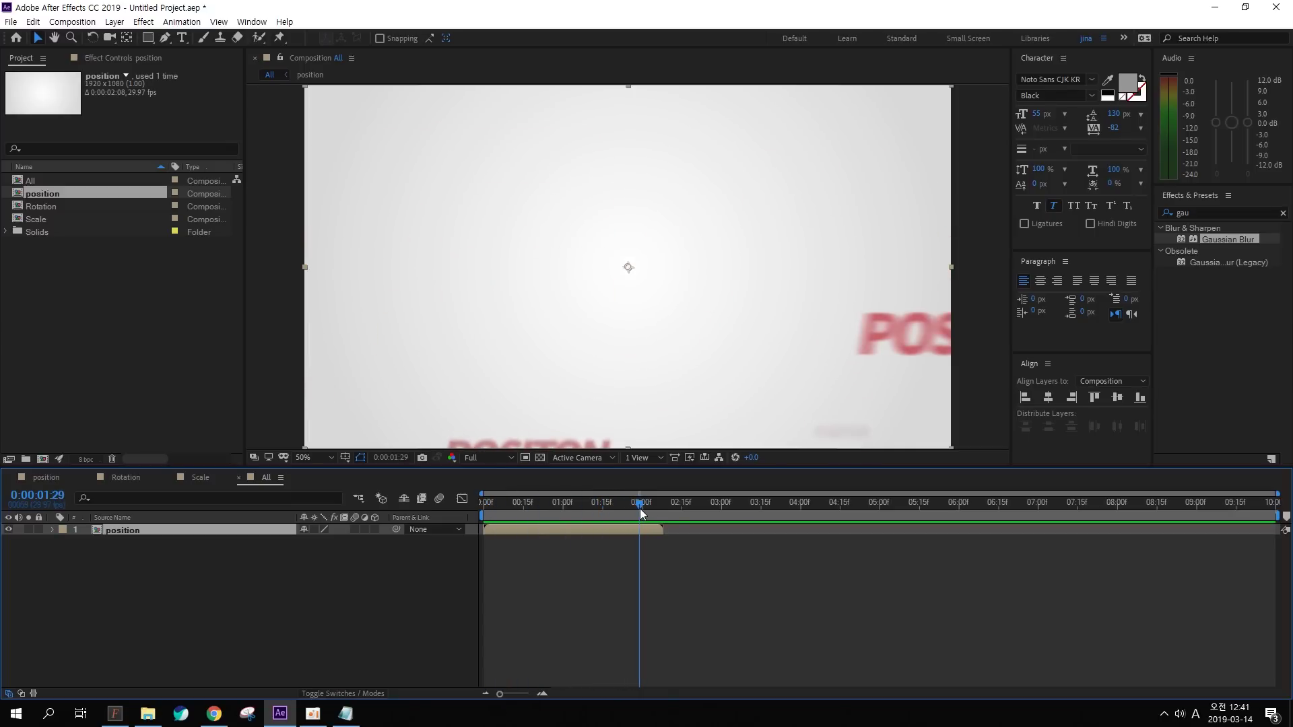
drag(47, 209, 832, 517)
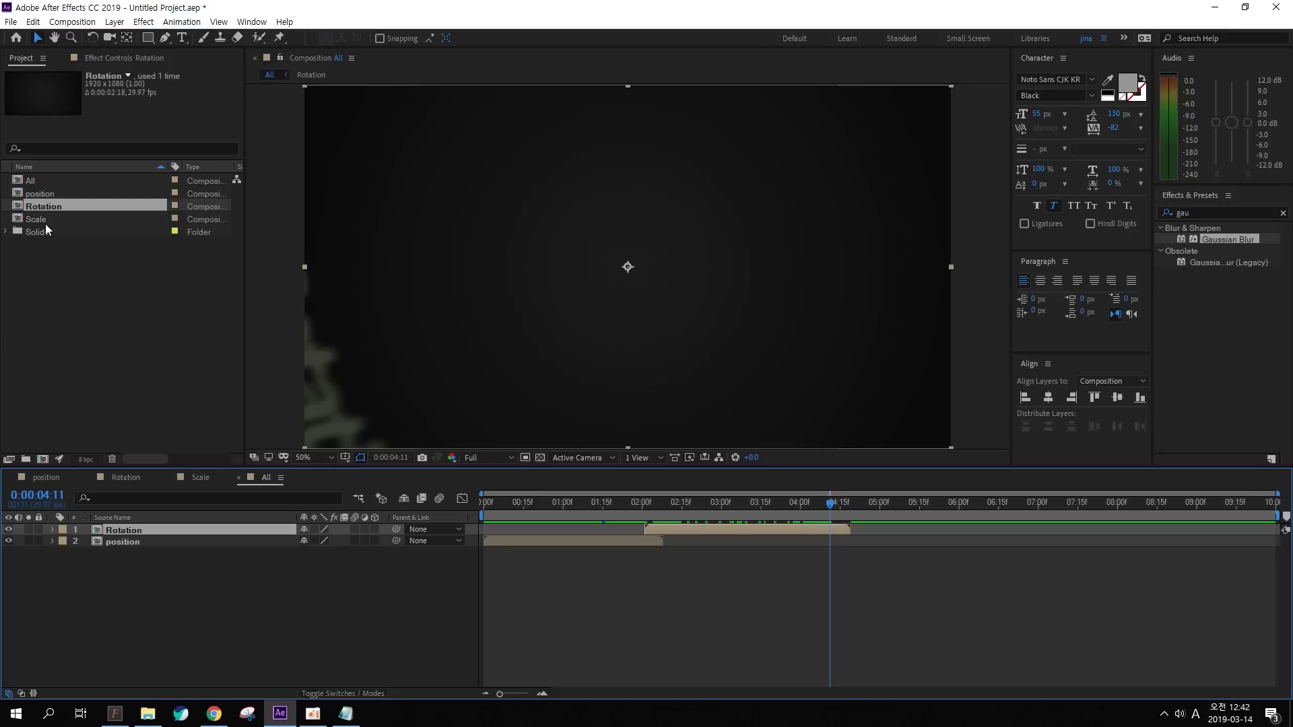
drag(44, 220, 498, 506)
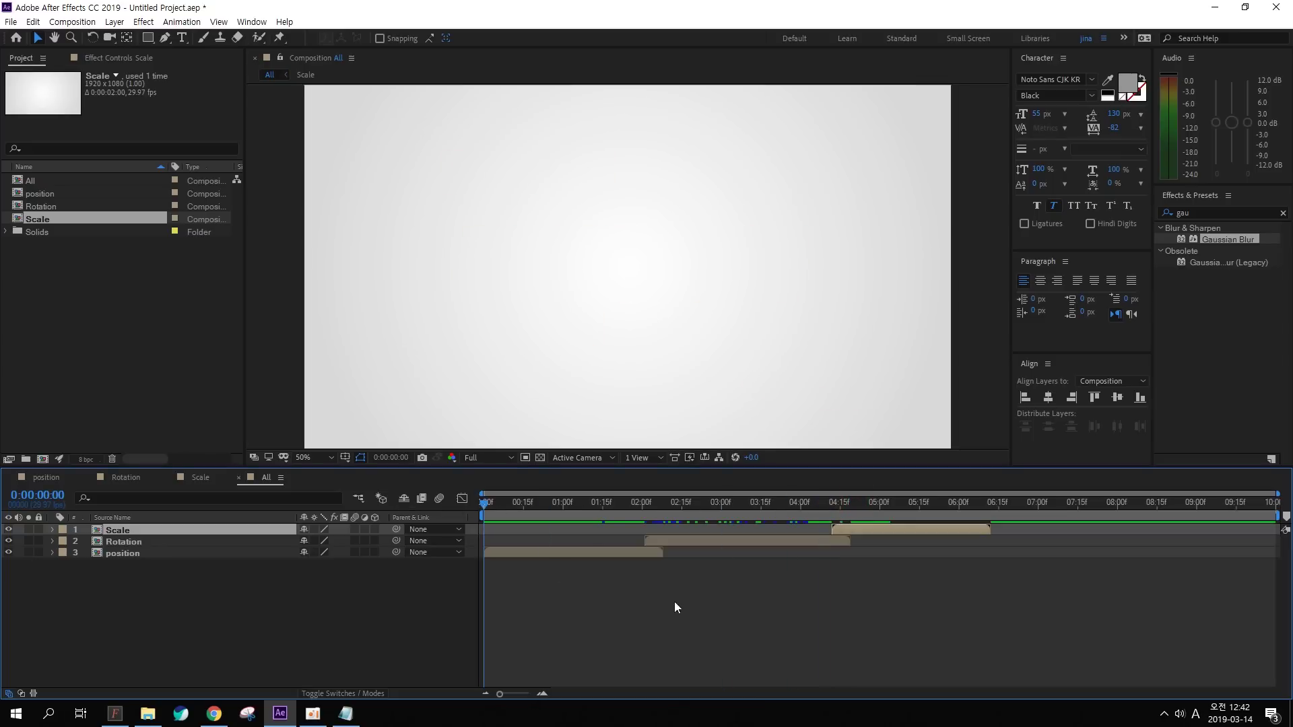
key(space)
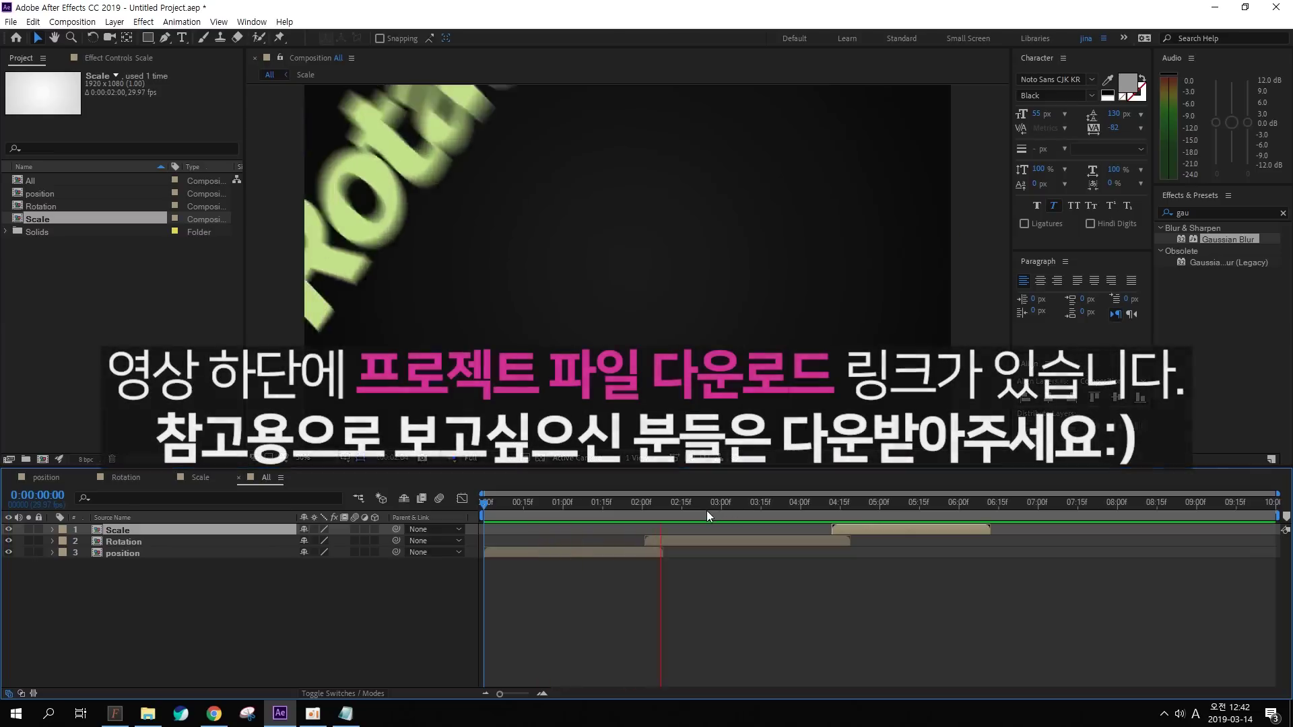
key(space)
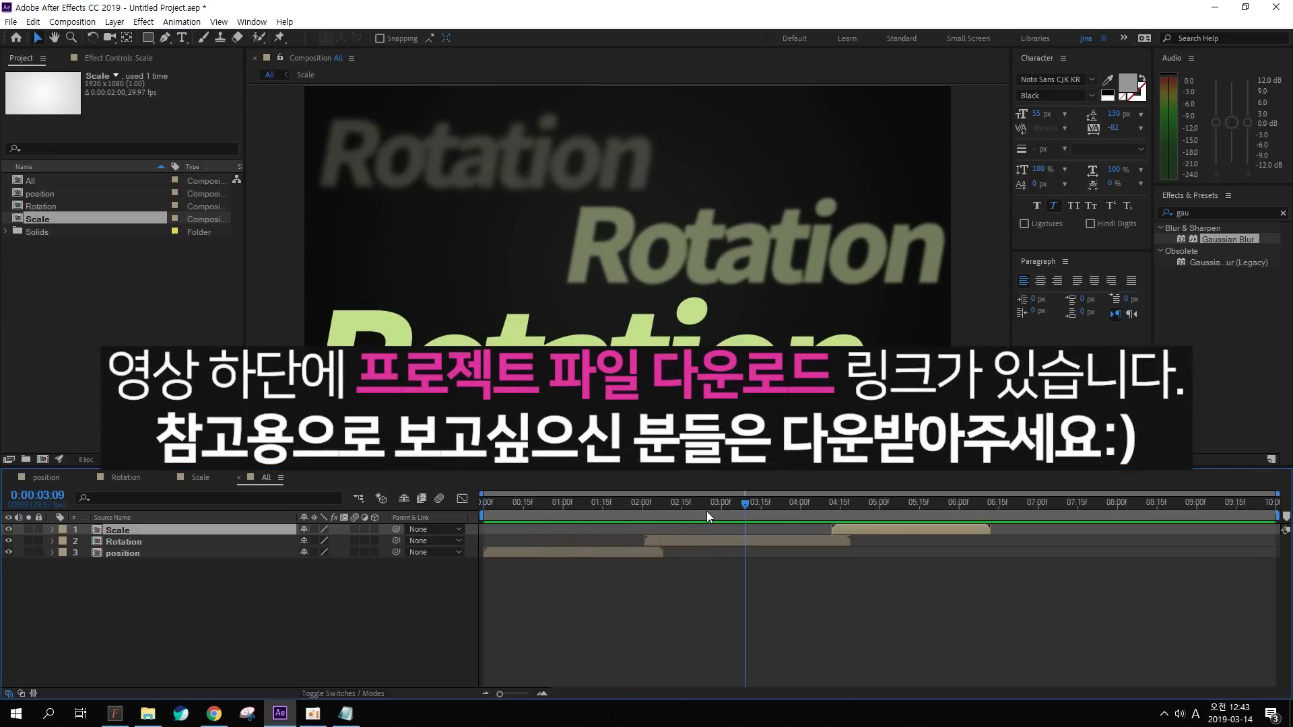